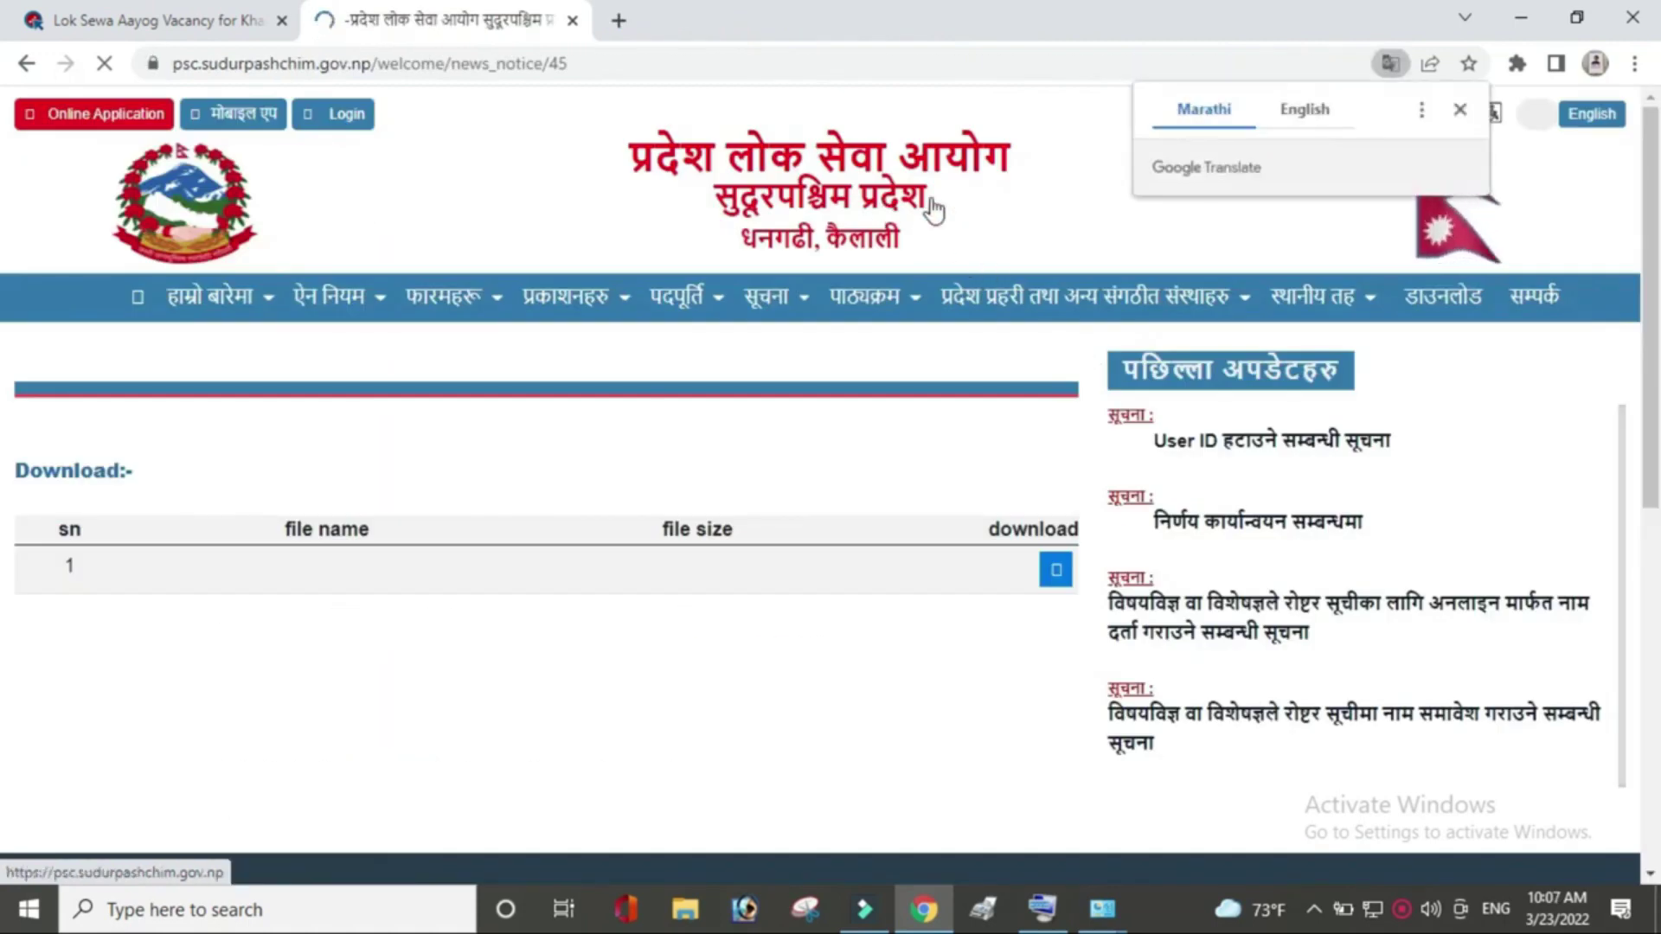
Dismiss the Google Translate offer on the commission's notice page.
{"action": "left_click", "coordinate": [1460, 109]}
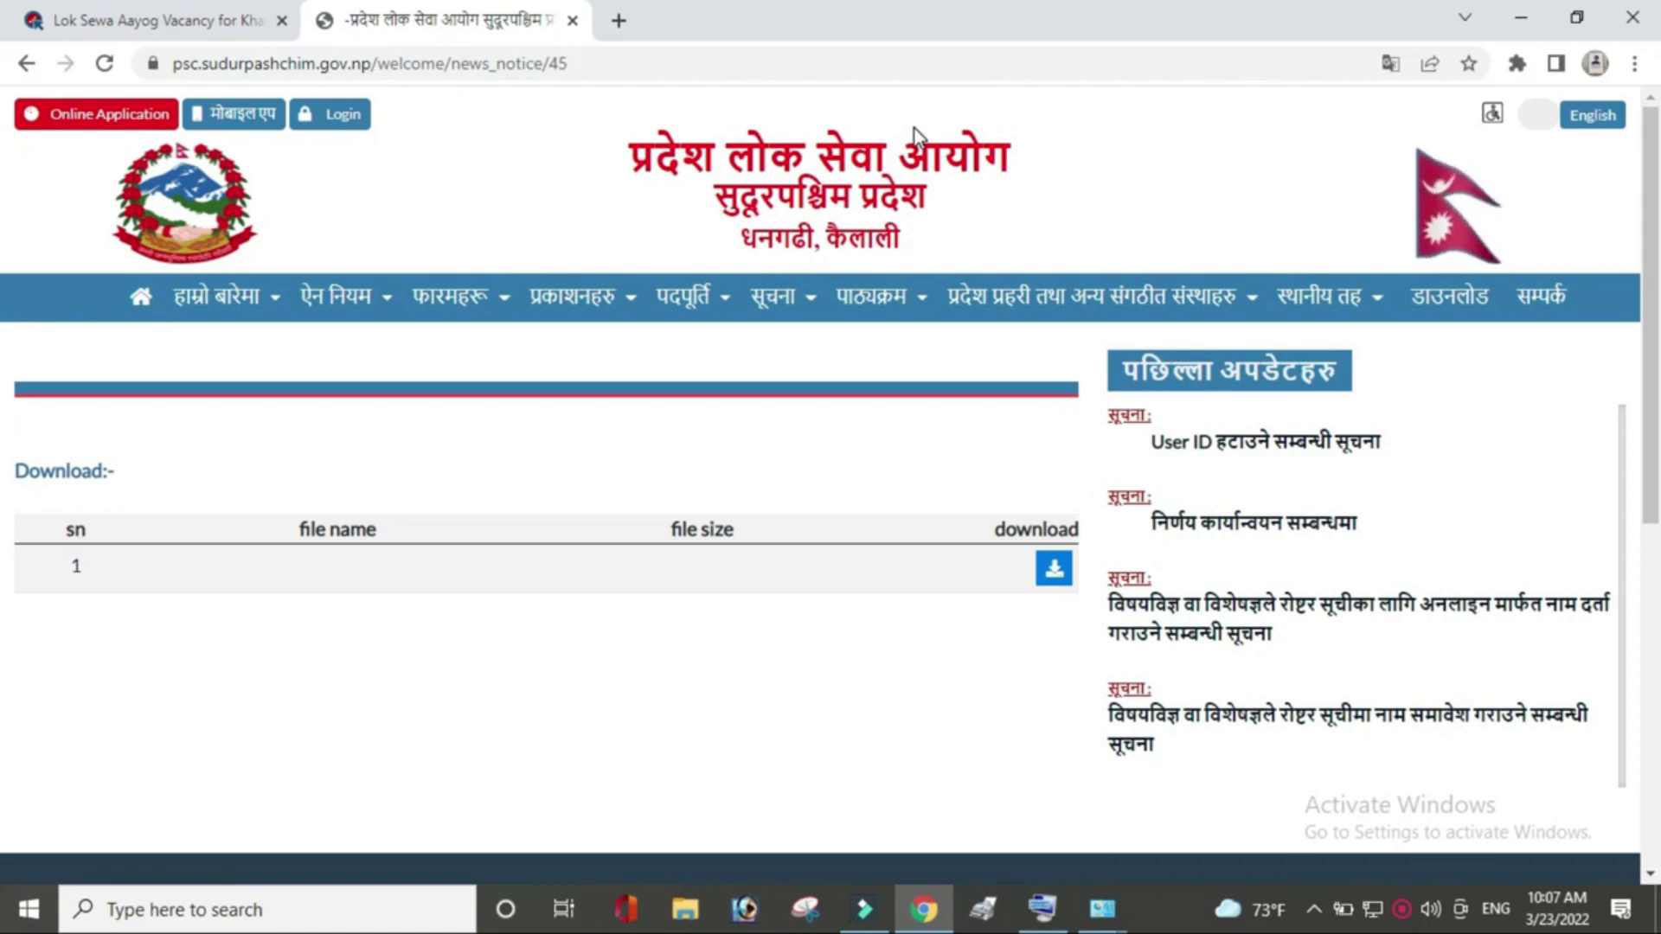
Launch the Online Application portal from the red header button.
{"action": "left_click", "coordinate": [104, 121]}
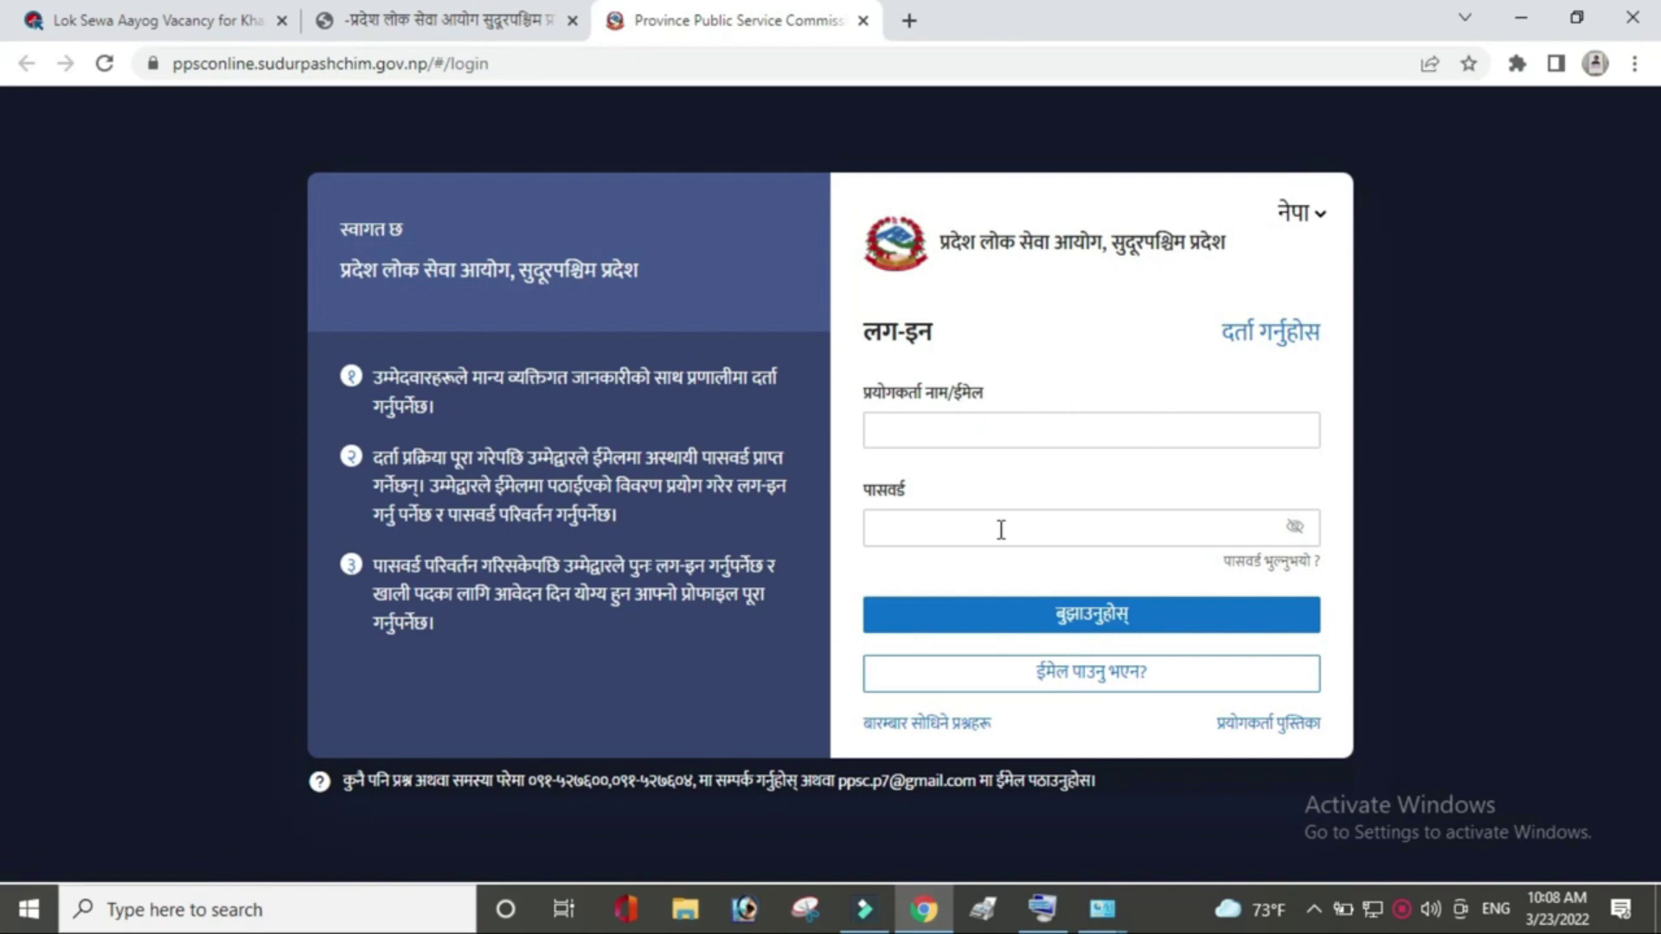
Switch the portal to English, start registration, and fill in the saved names and a username.
{"action": "left_click", "coordinate": [1321, 213]}
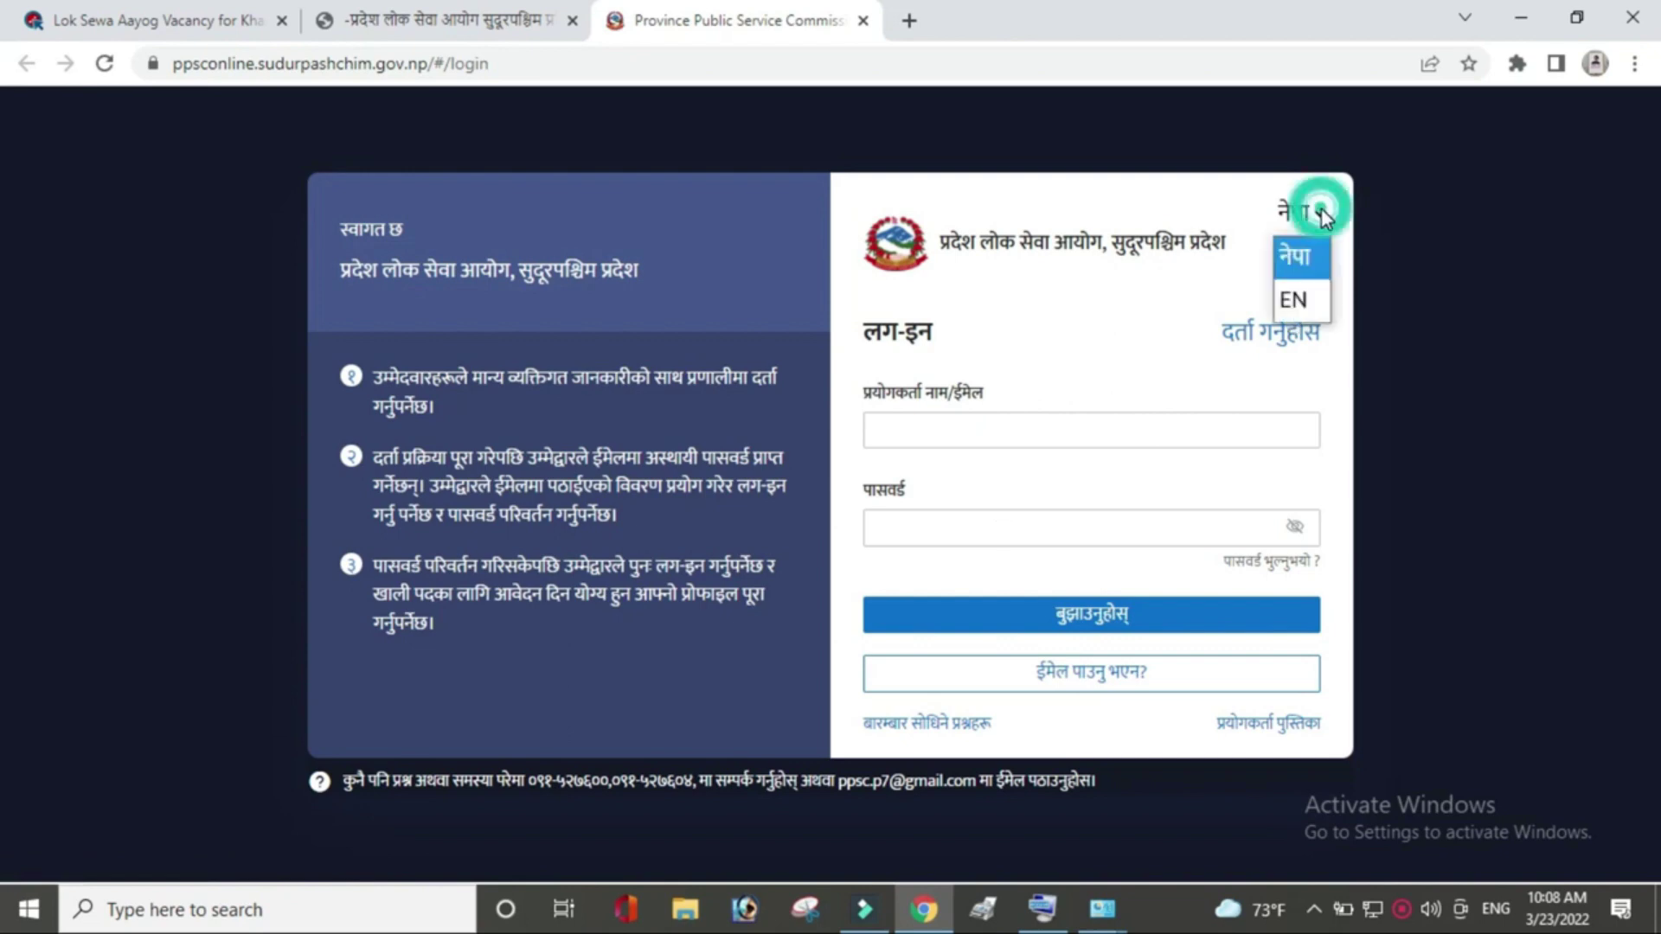
{"action": "left_click", "coordinate": [1299, 299]}
{"action": "left_click", "coordinate": [1278, 344]}
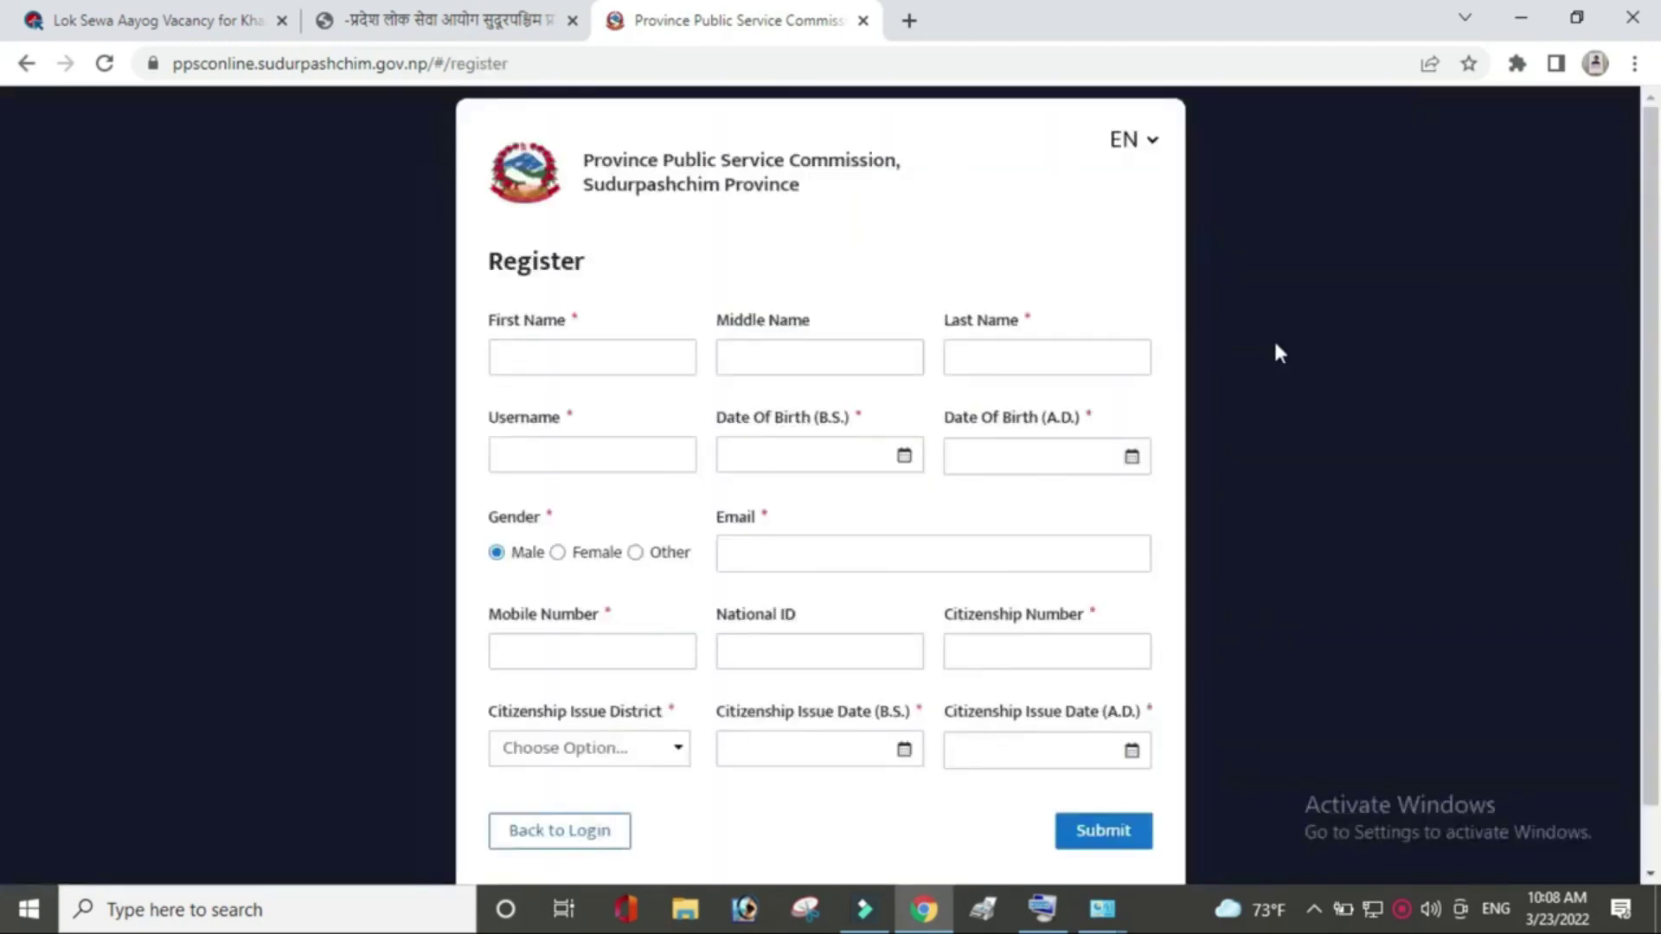
{"action": "left_click", "coordinate": [568, 356]}
{"action": "left_click", "coordinate": [569, 356]}
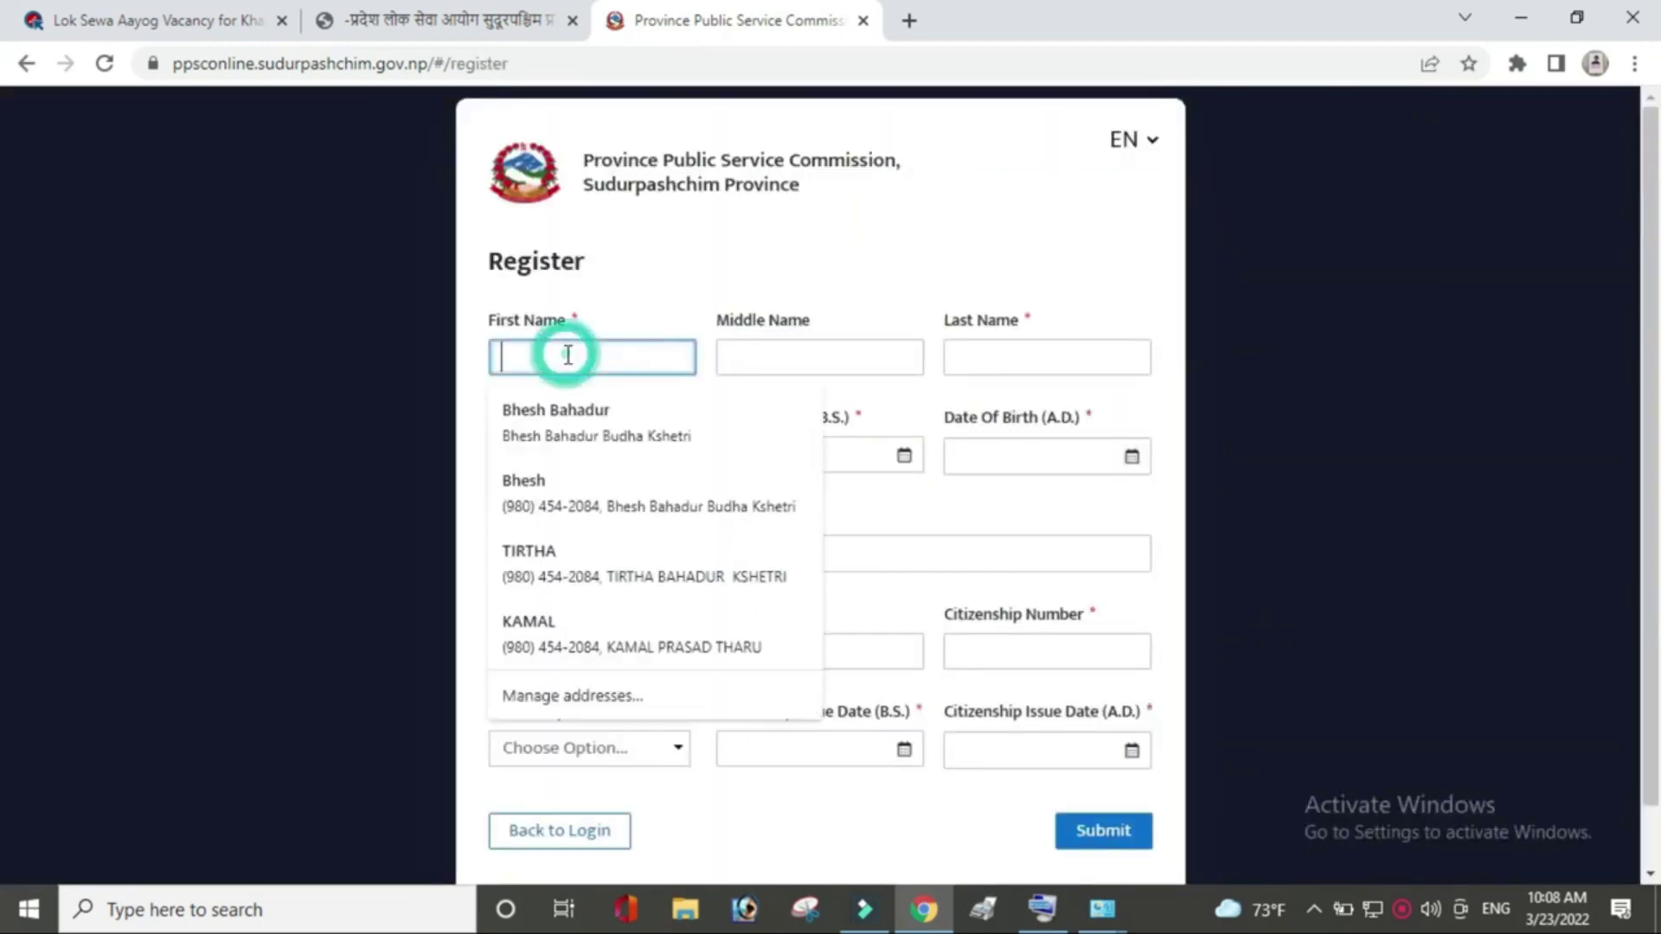
{"action": "left_click", "coordinate": [585, 423]}
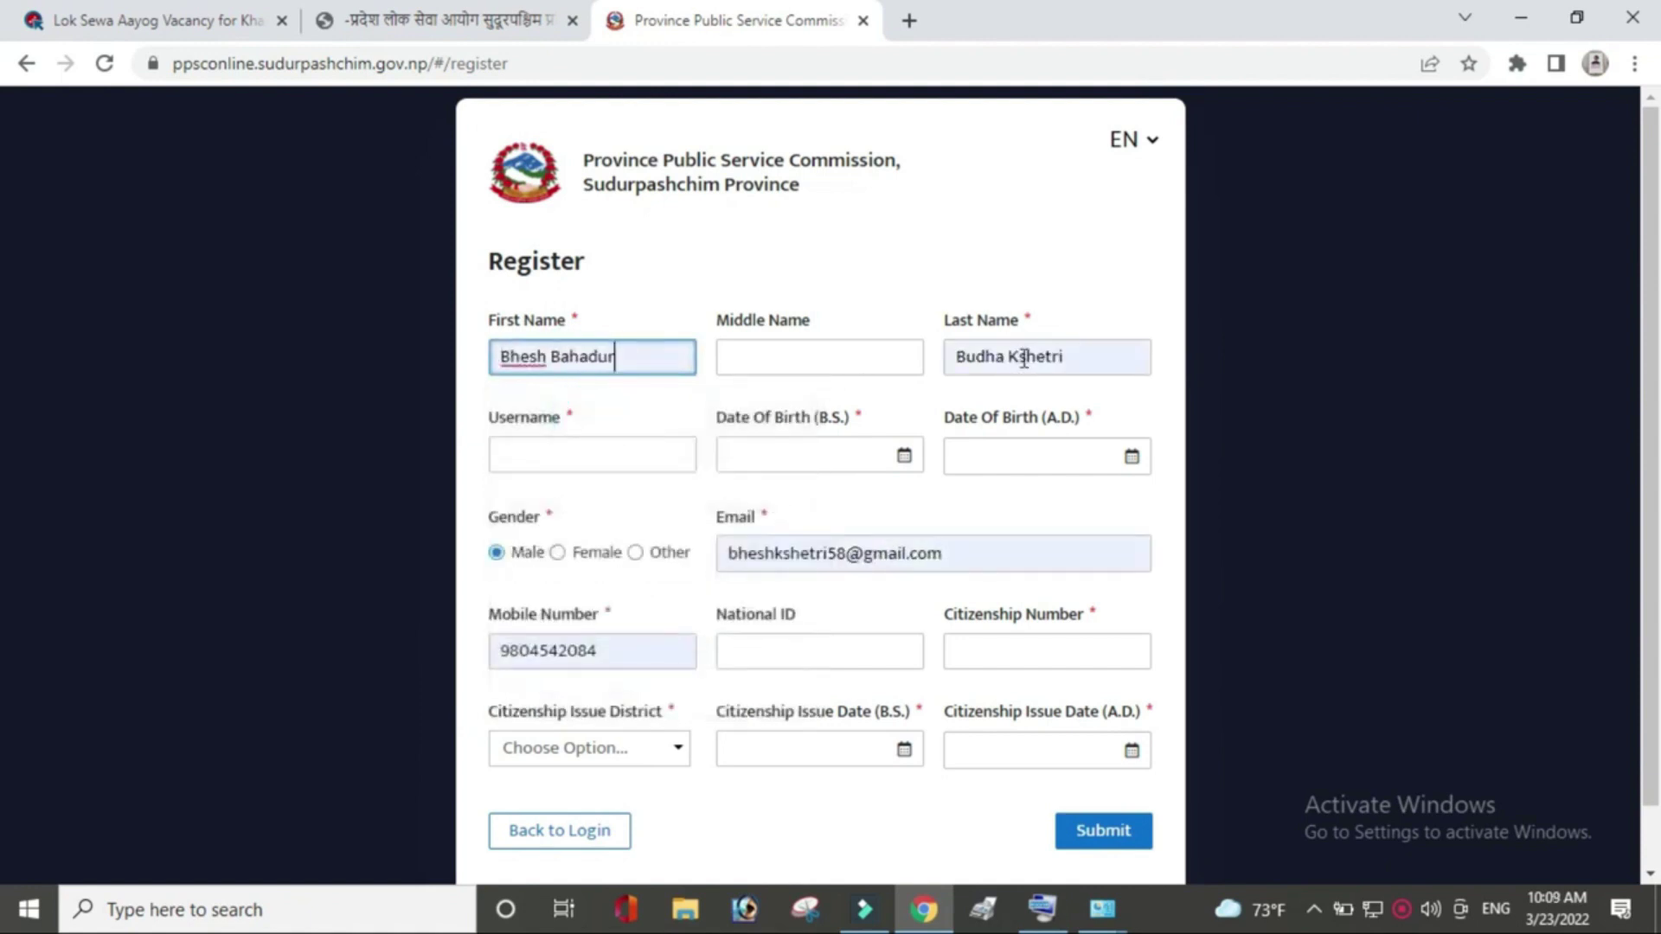
{"action": "left_click", "coordinate": [582, 461]}
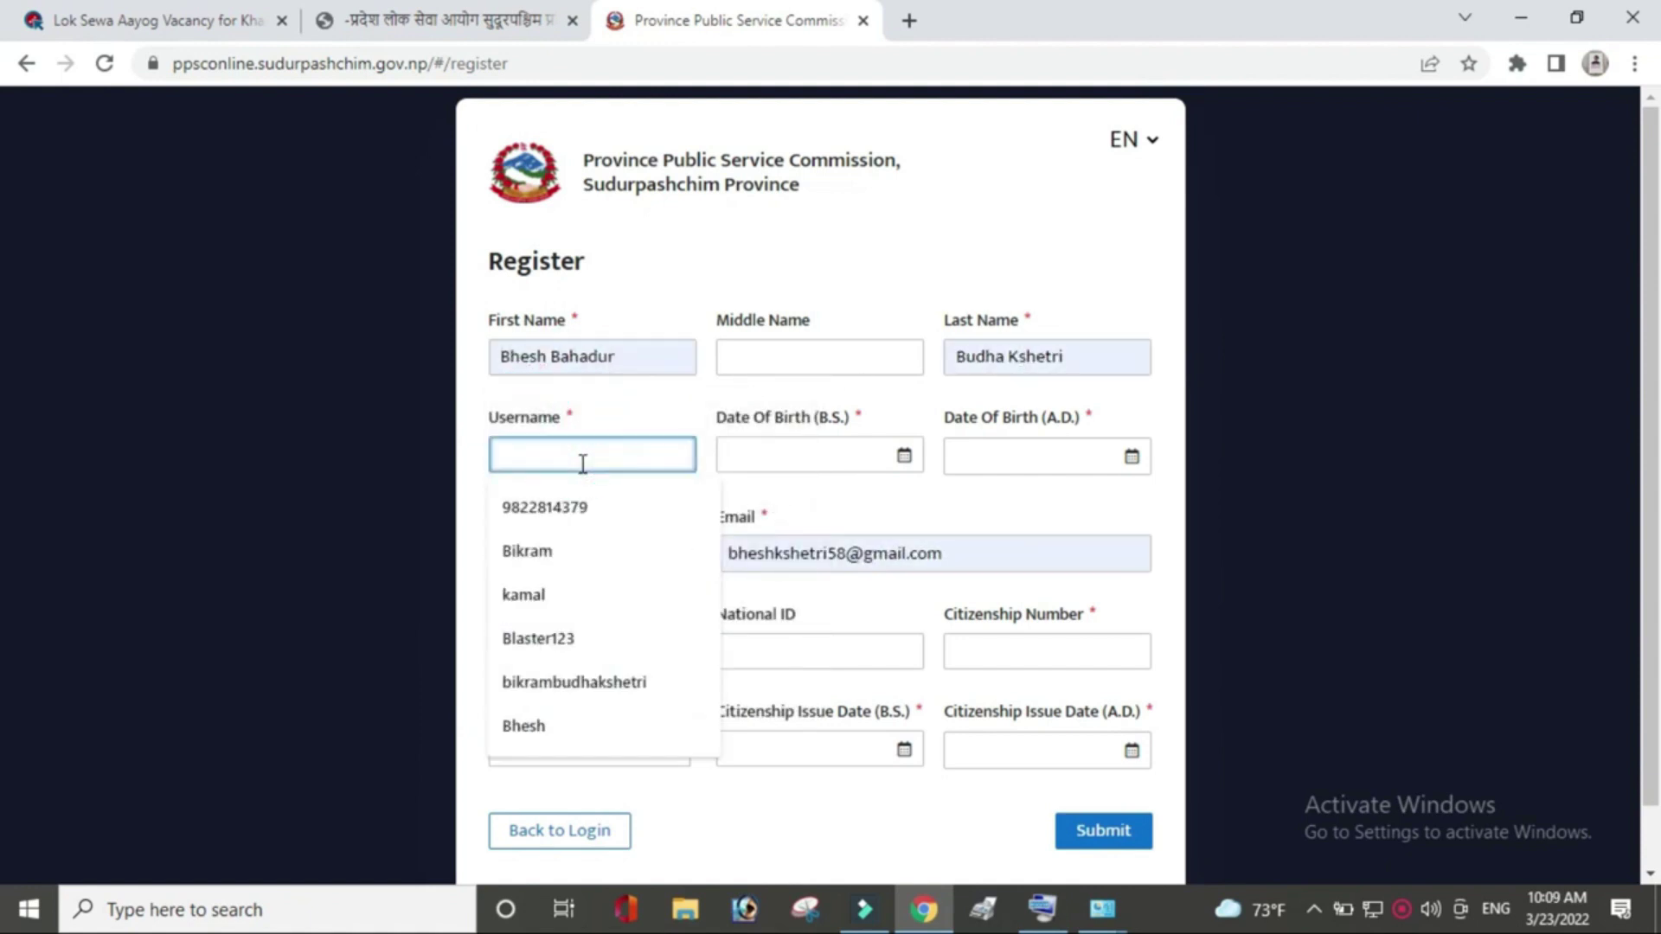
{"action": "type", "text": "bikram12"}
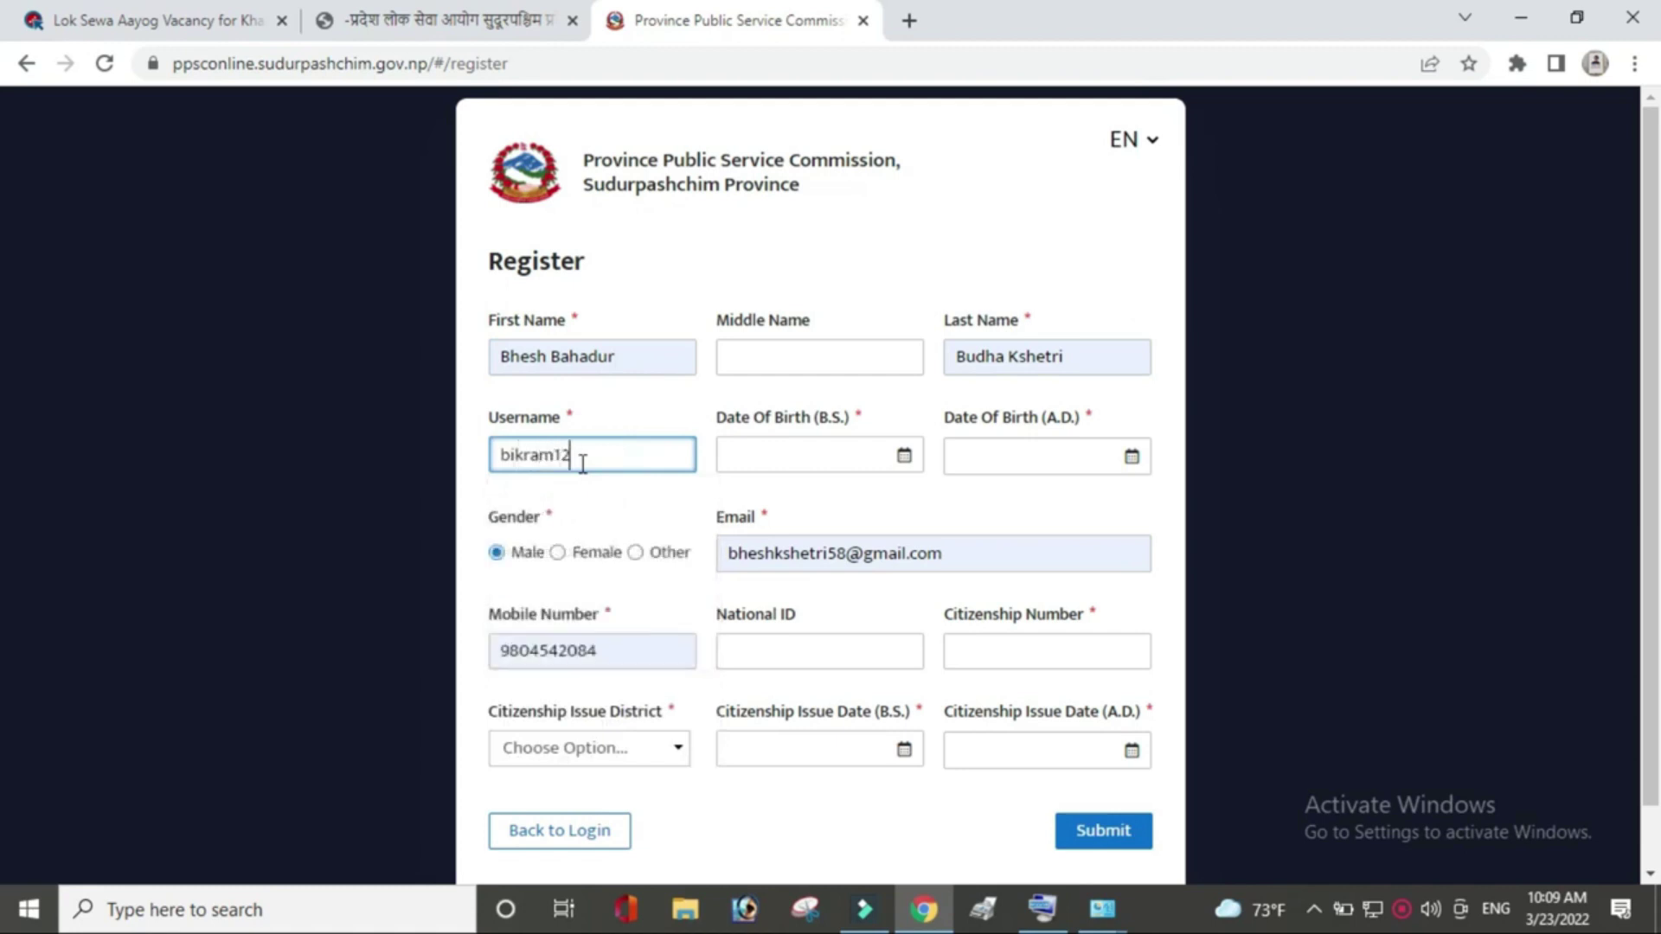
{"action": "left_click", "coordinate": [904, 456]}
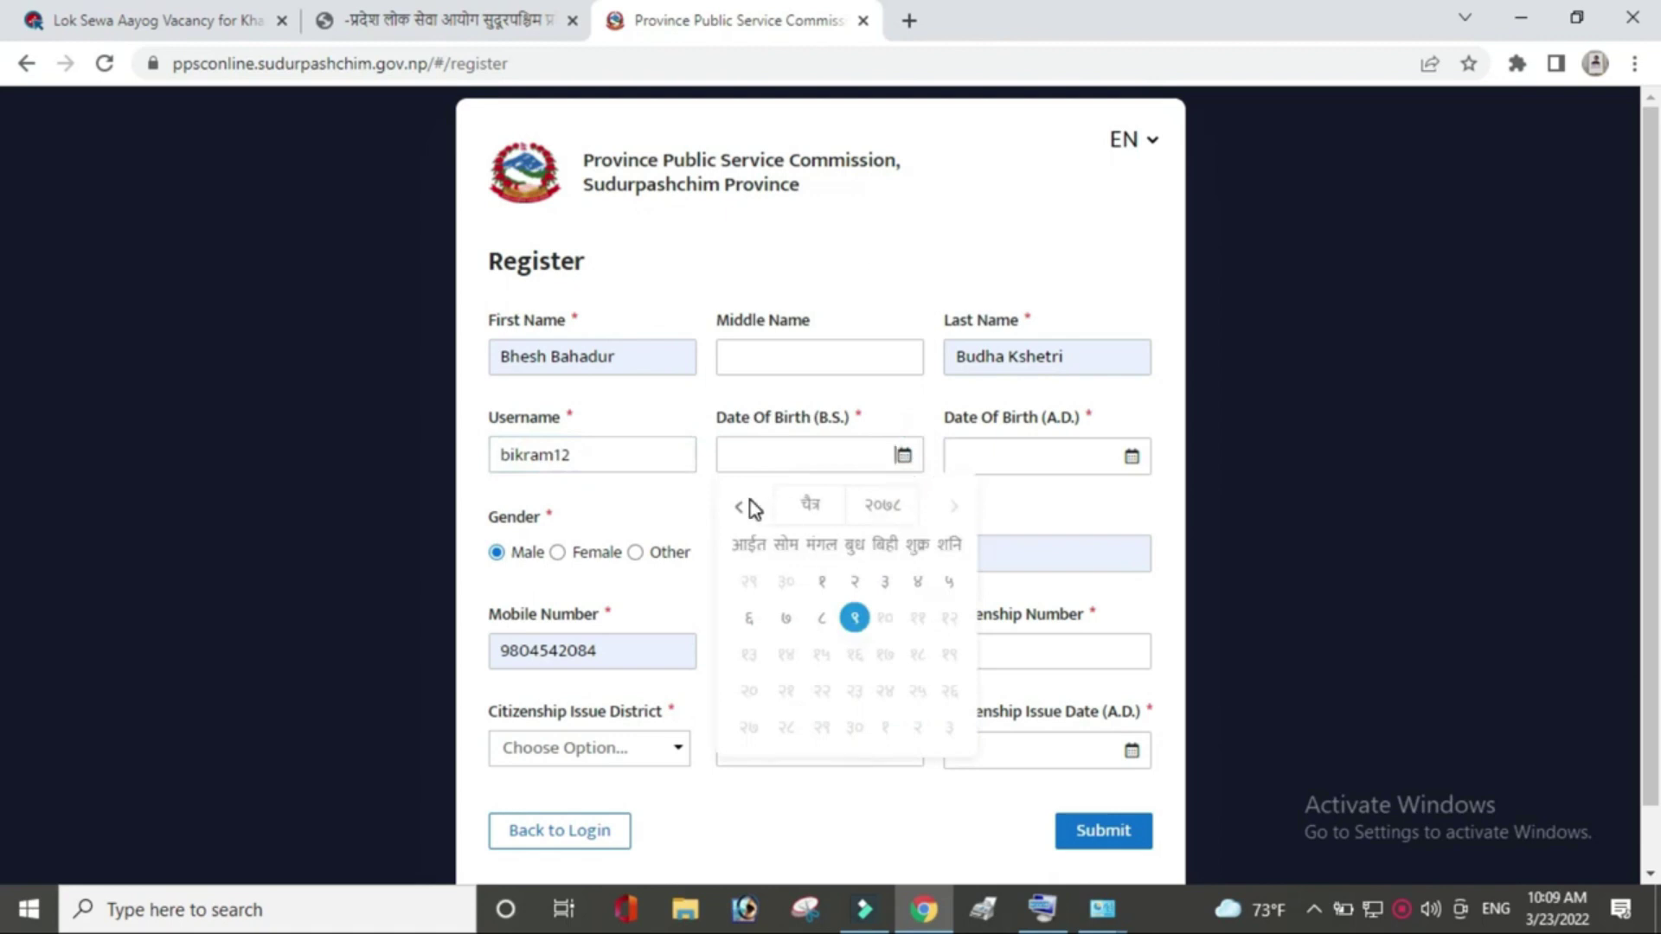
{"action": "left_click", "coordinate": [896, 518]}
{"action": "left_click_drag", "start_coordinate": [905, 519], "coordinate": [908, 662]}
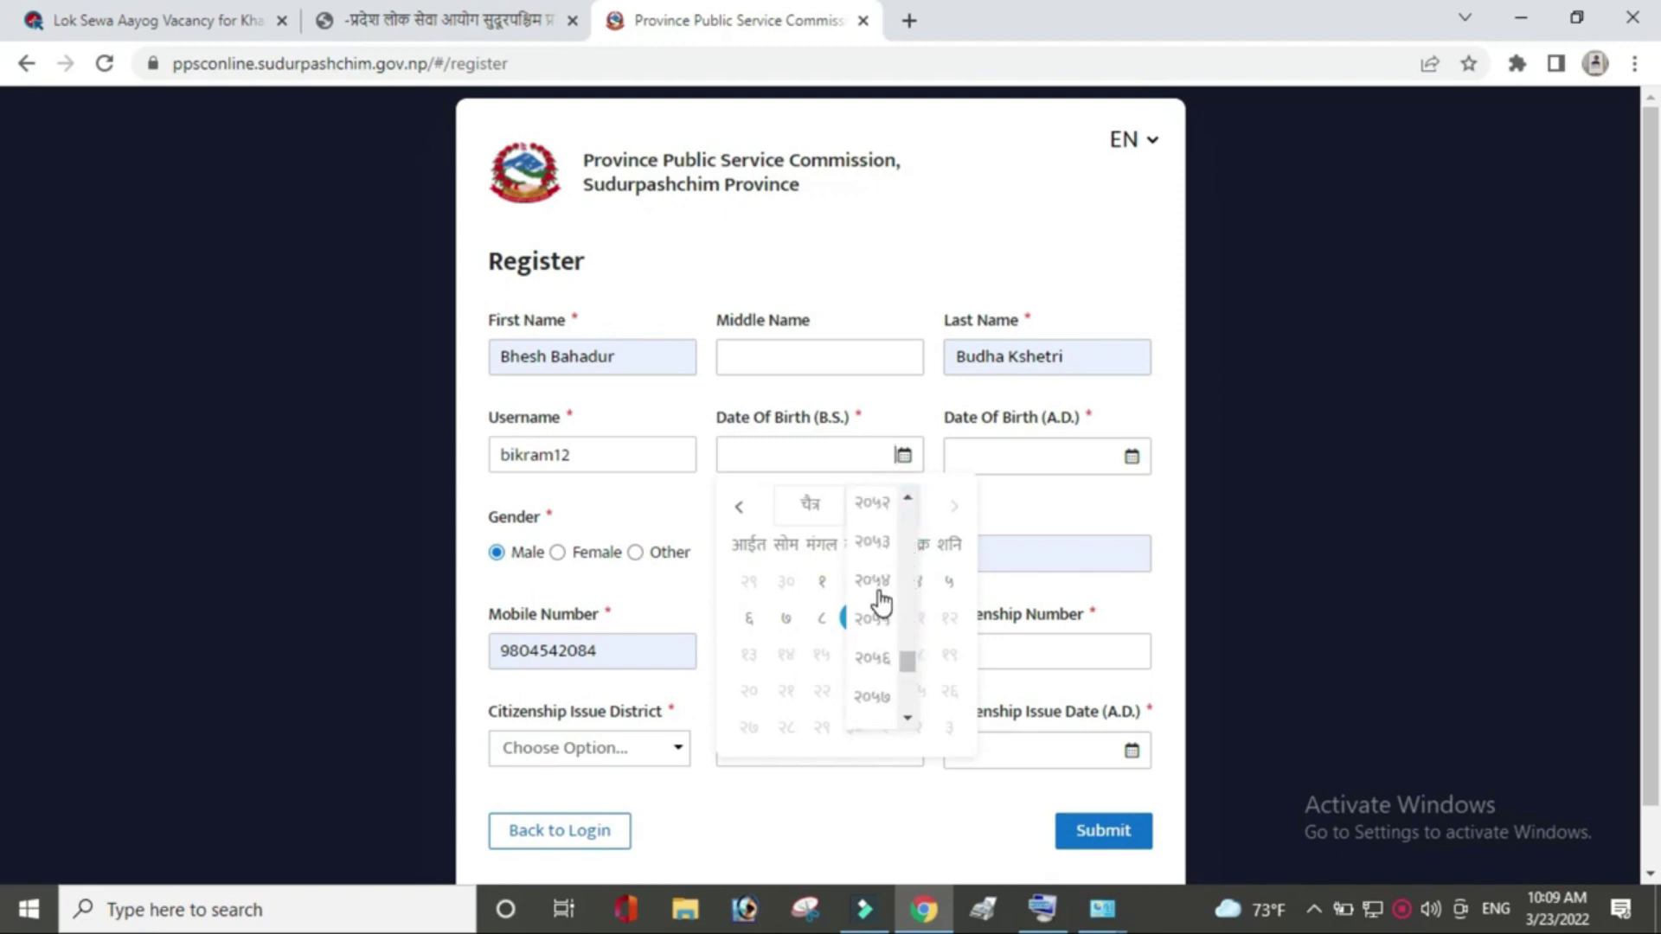
{"action": "left_click", "coordinate": [876, 588]}
{"action": "left_click", "coordinate": [947, 584]}
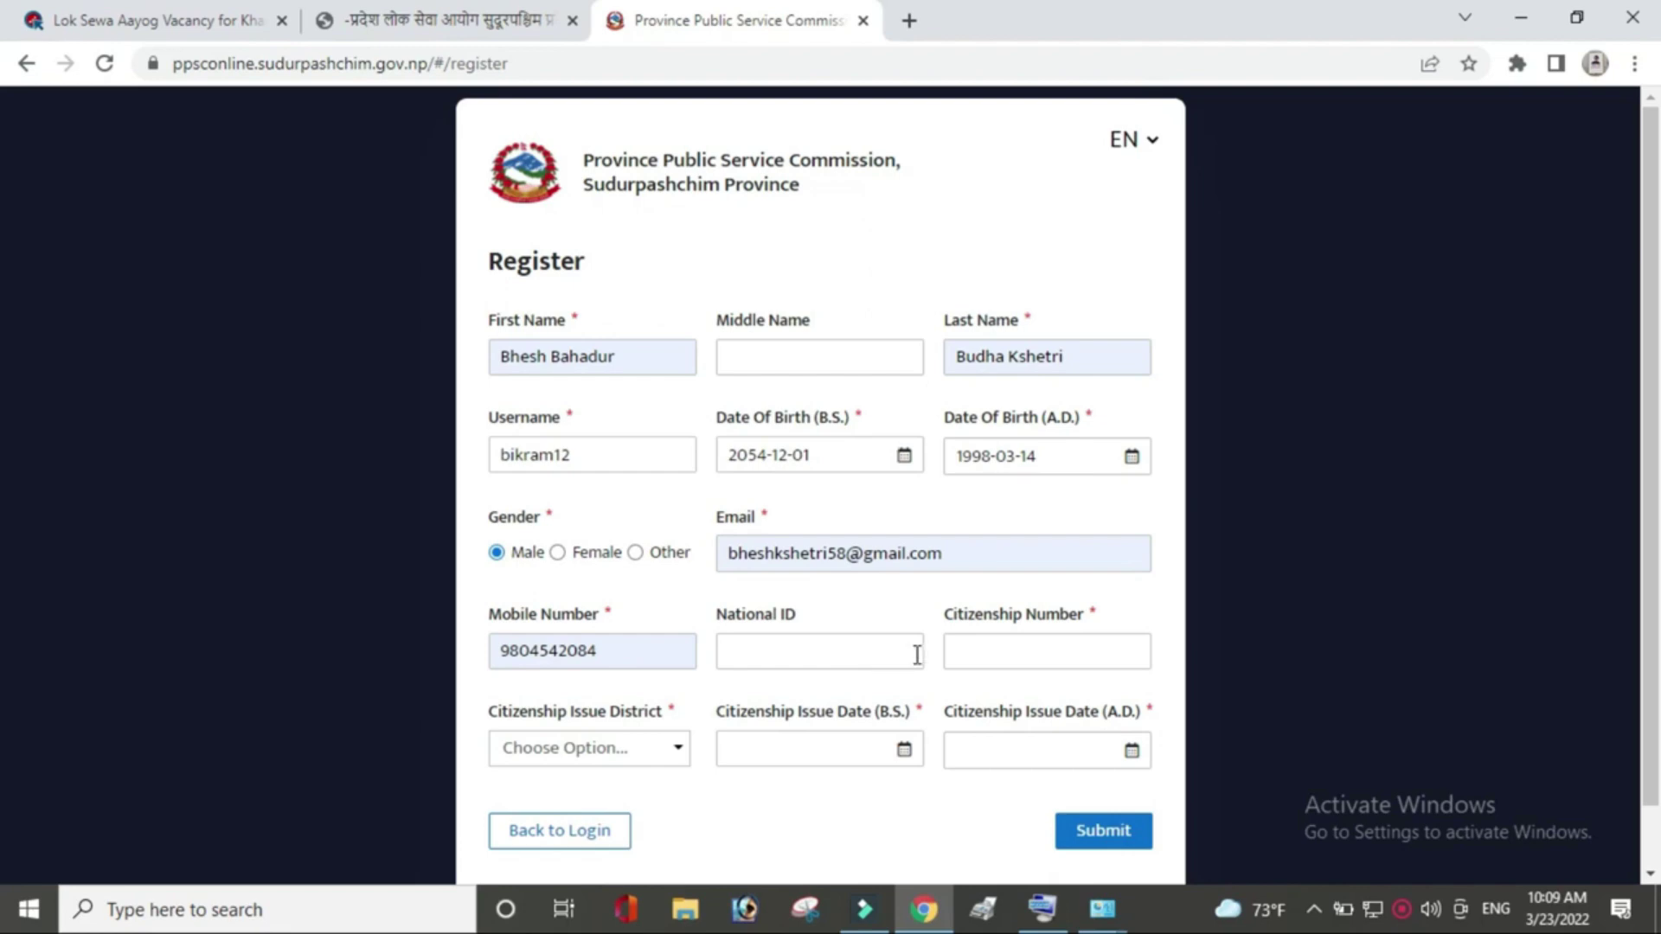
Enter the citizenship number, issue district SANKHUWASABHA, and issue date 2075-12-02, then submit the registration.
{"action": "left_click", "coordinate": [1046, 656]}
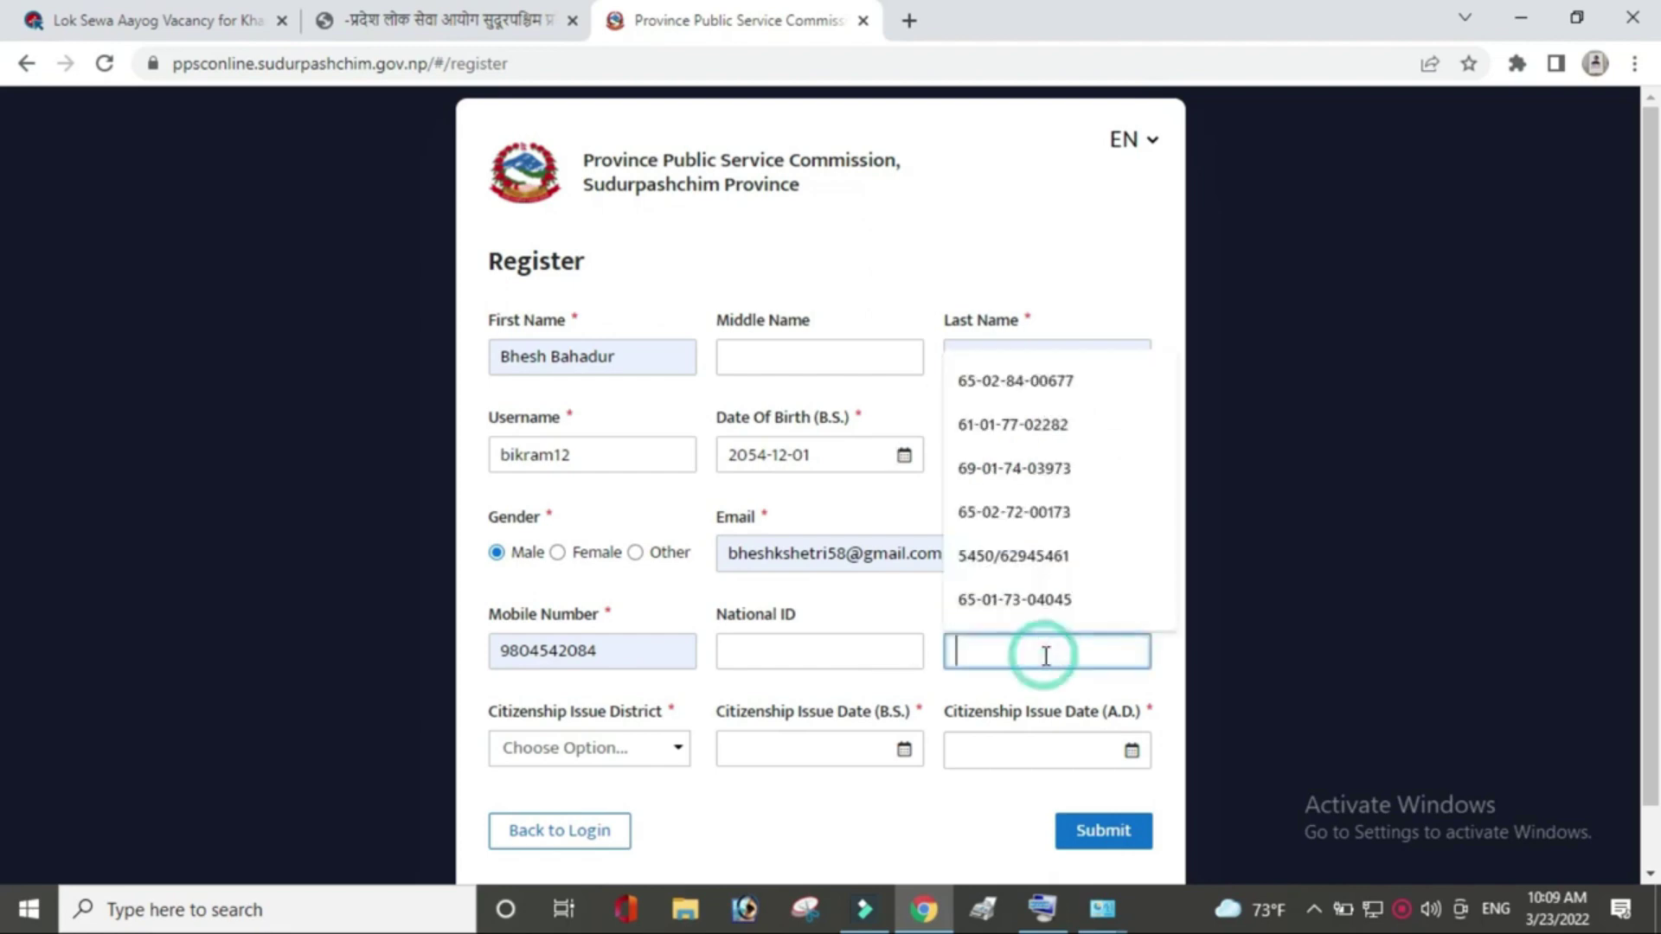
{"action": "left_click", "coordinate": [1033, 596]}
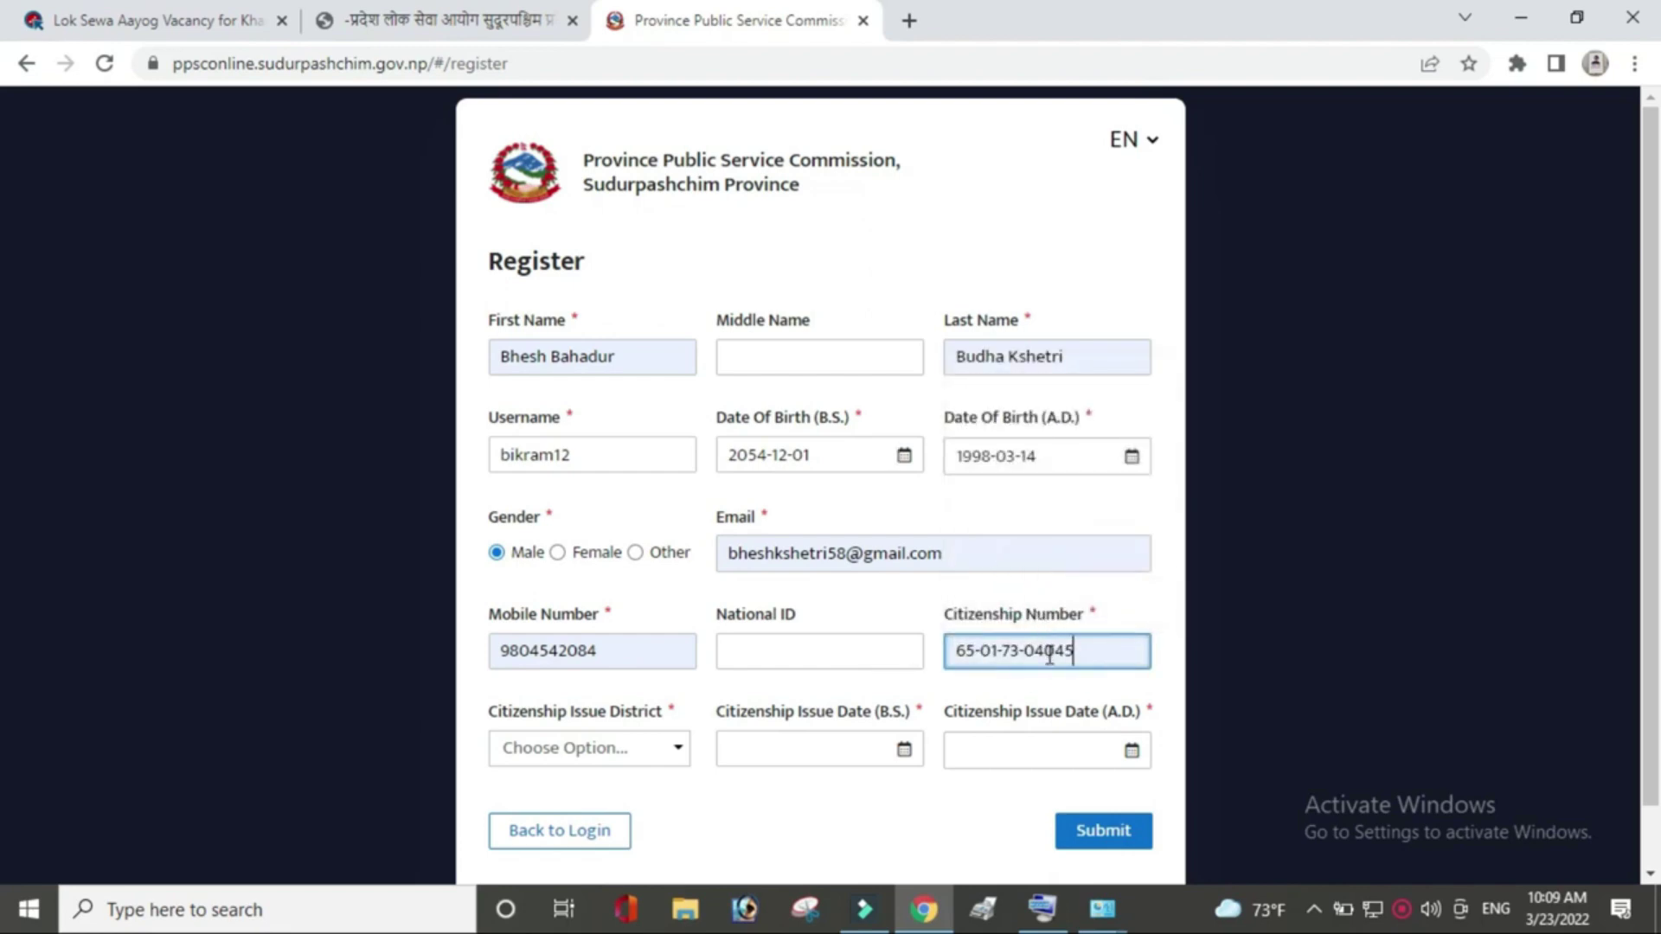
{"action": "left_click", "coordinate": [677, 750]}
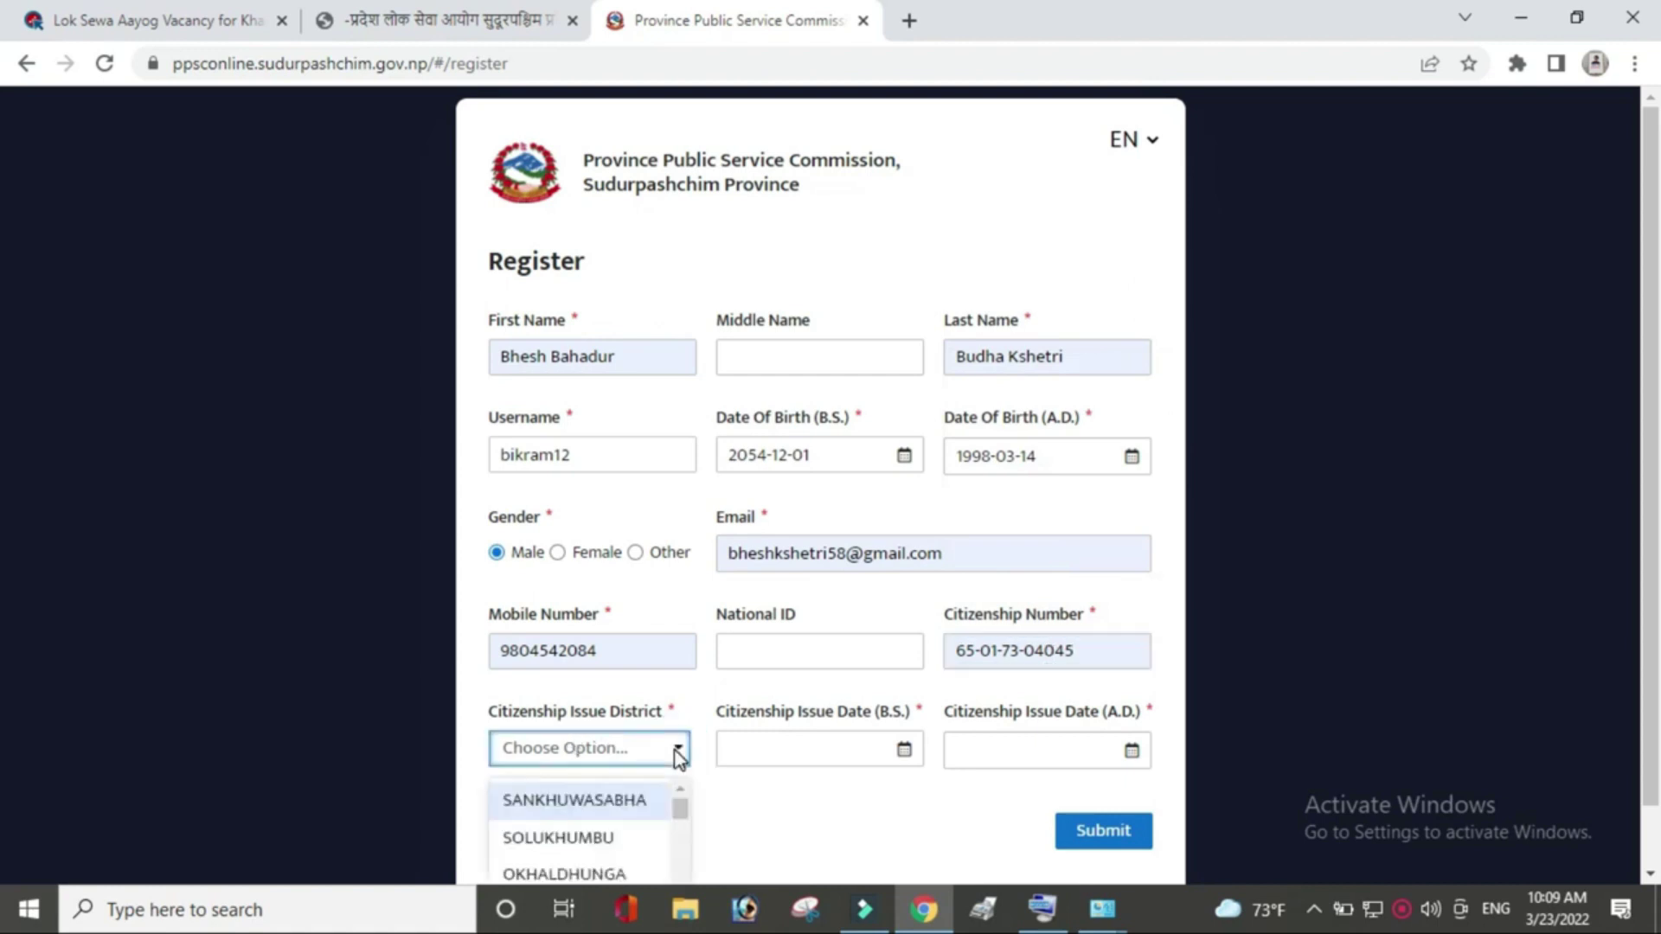
{"action": "left_click", "coordinate": [599, 805]}
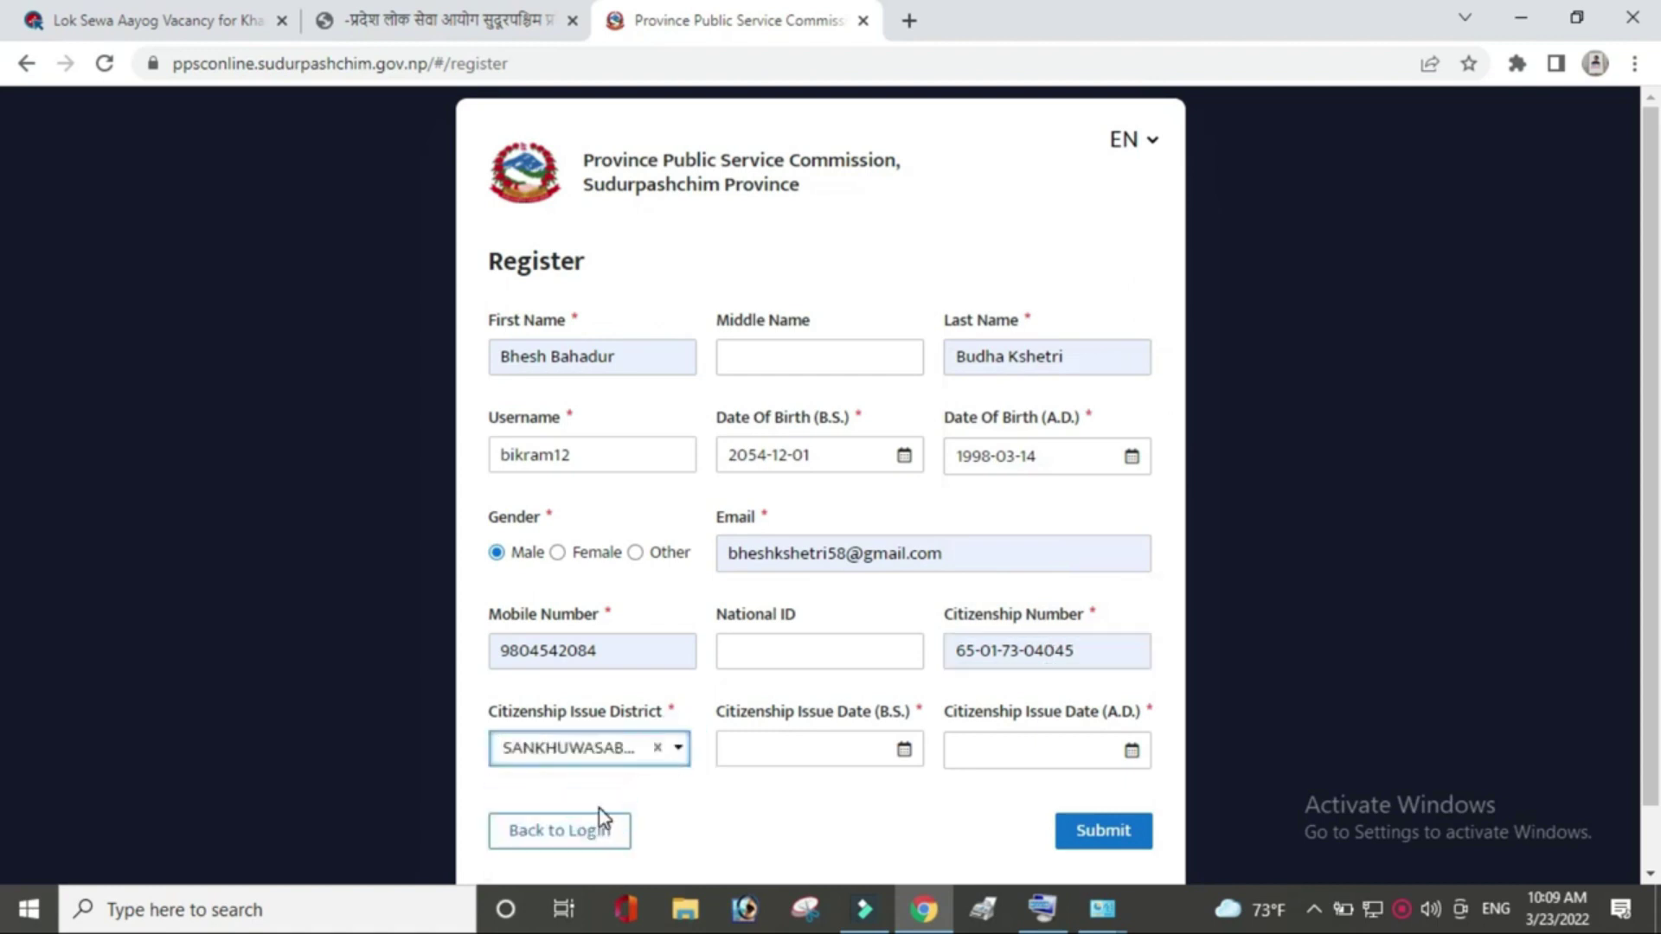
{"action": "left_click", "coordinate": [903, 750]}
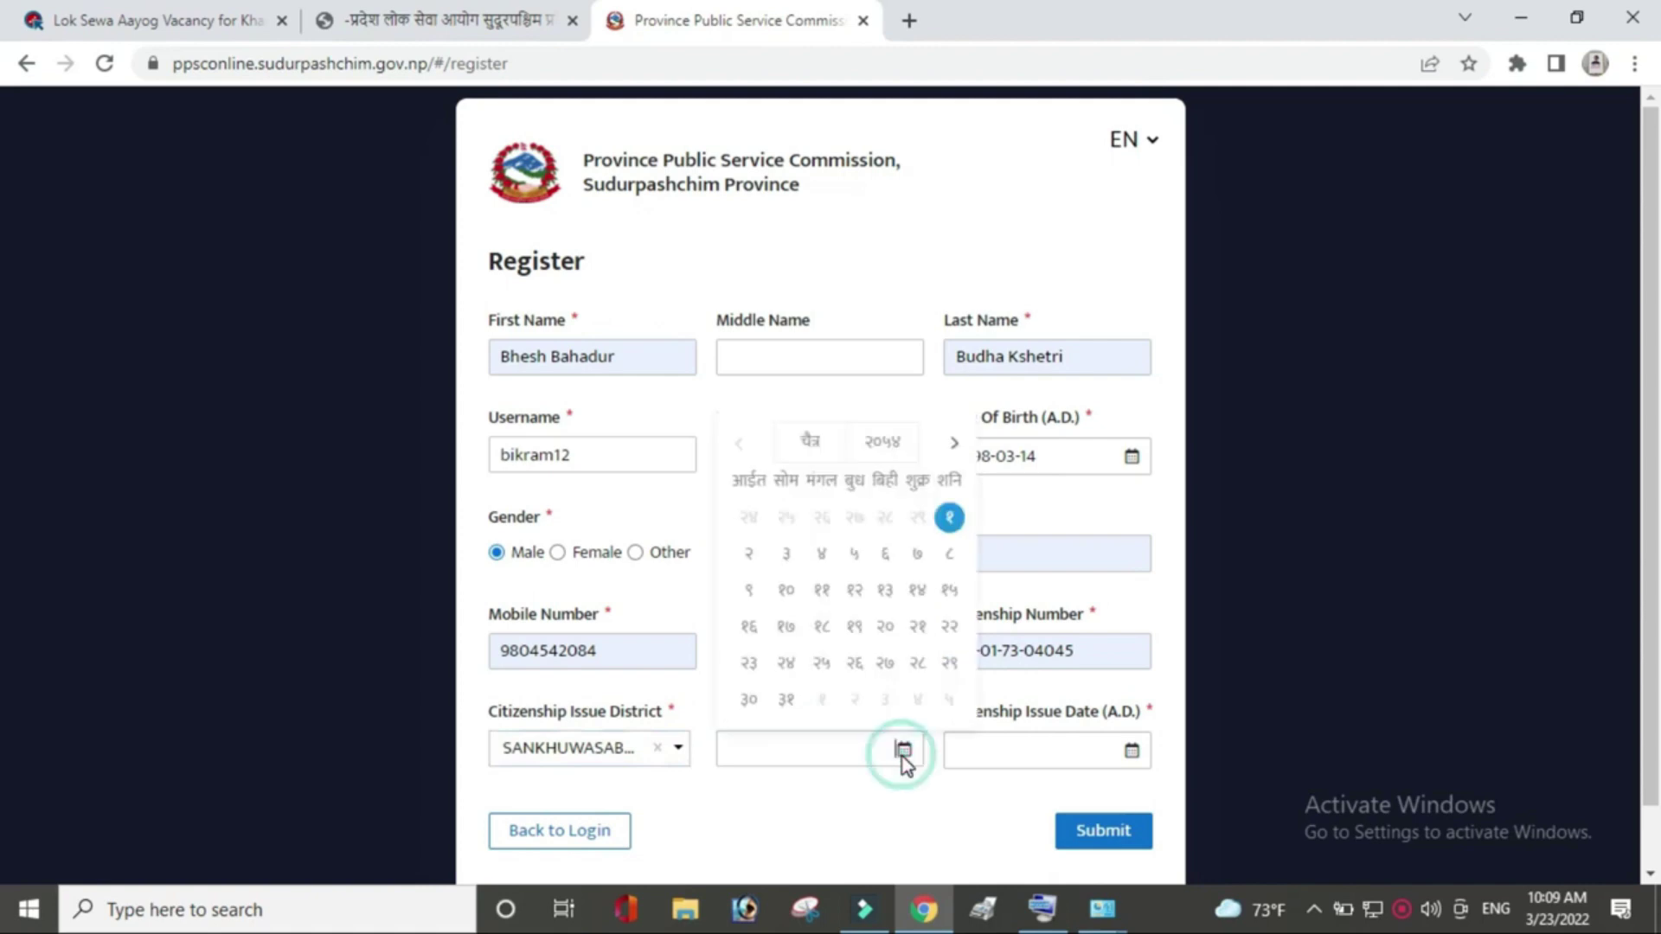
{"action": "left_click", "coordinate": [893, 445]}
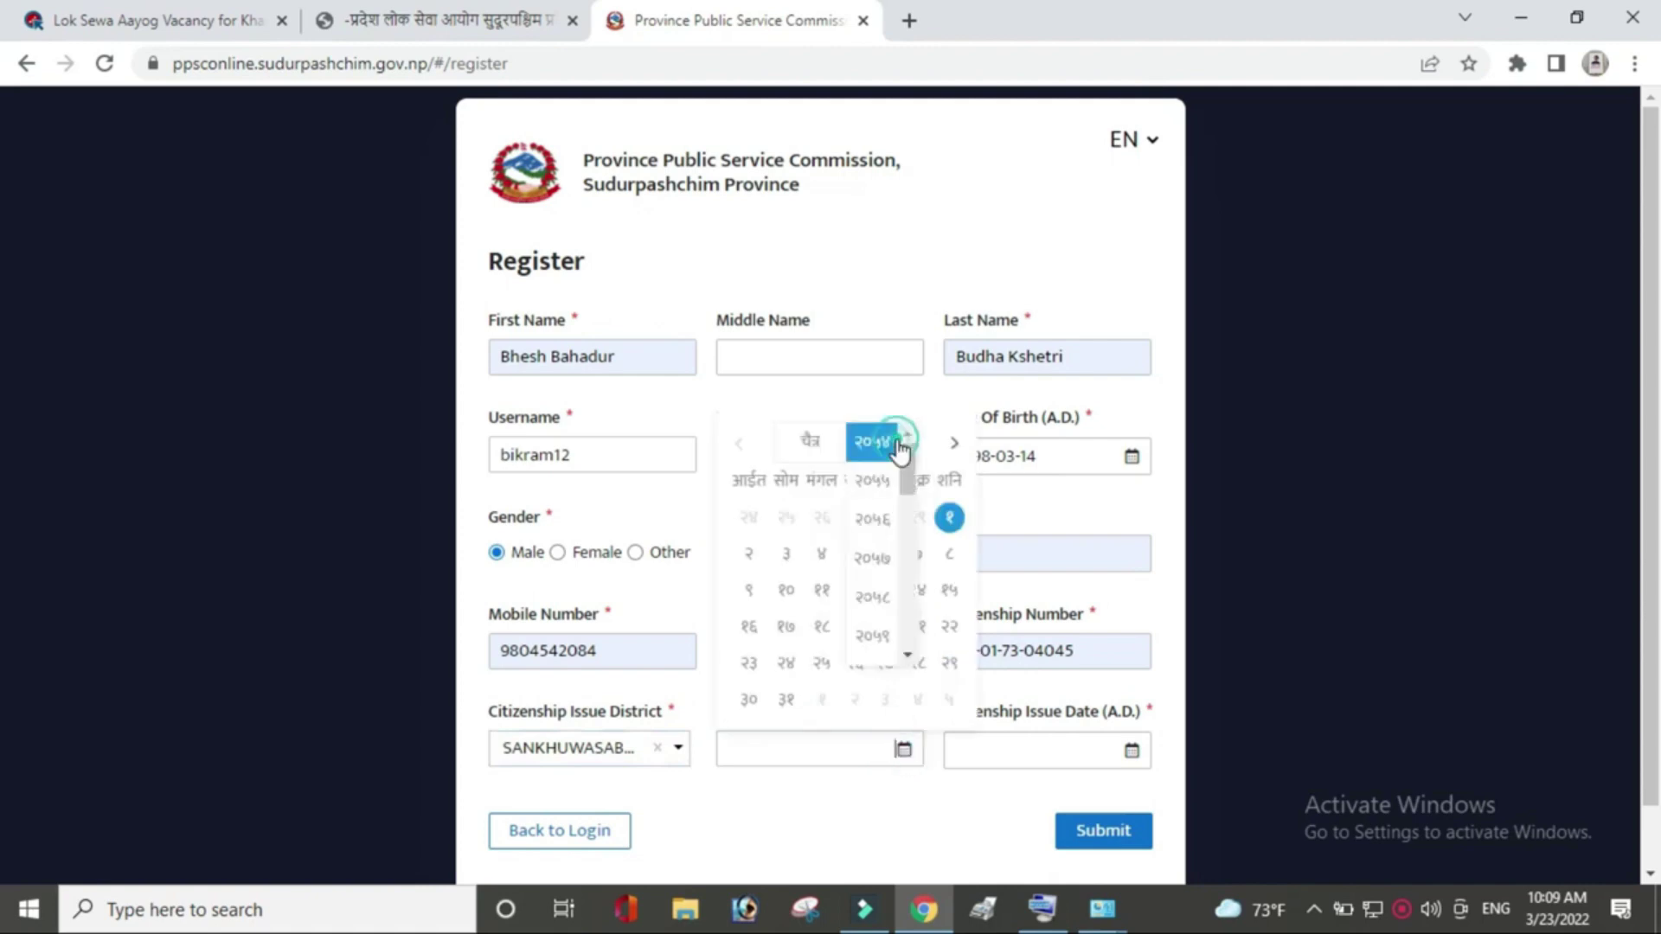
{"action": "left_click_drag", "start_coordinate": [902, 471], "coordinate": [900, 602]}
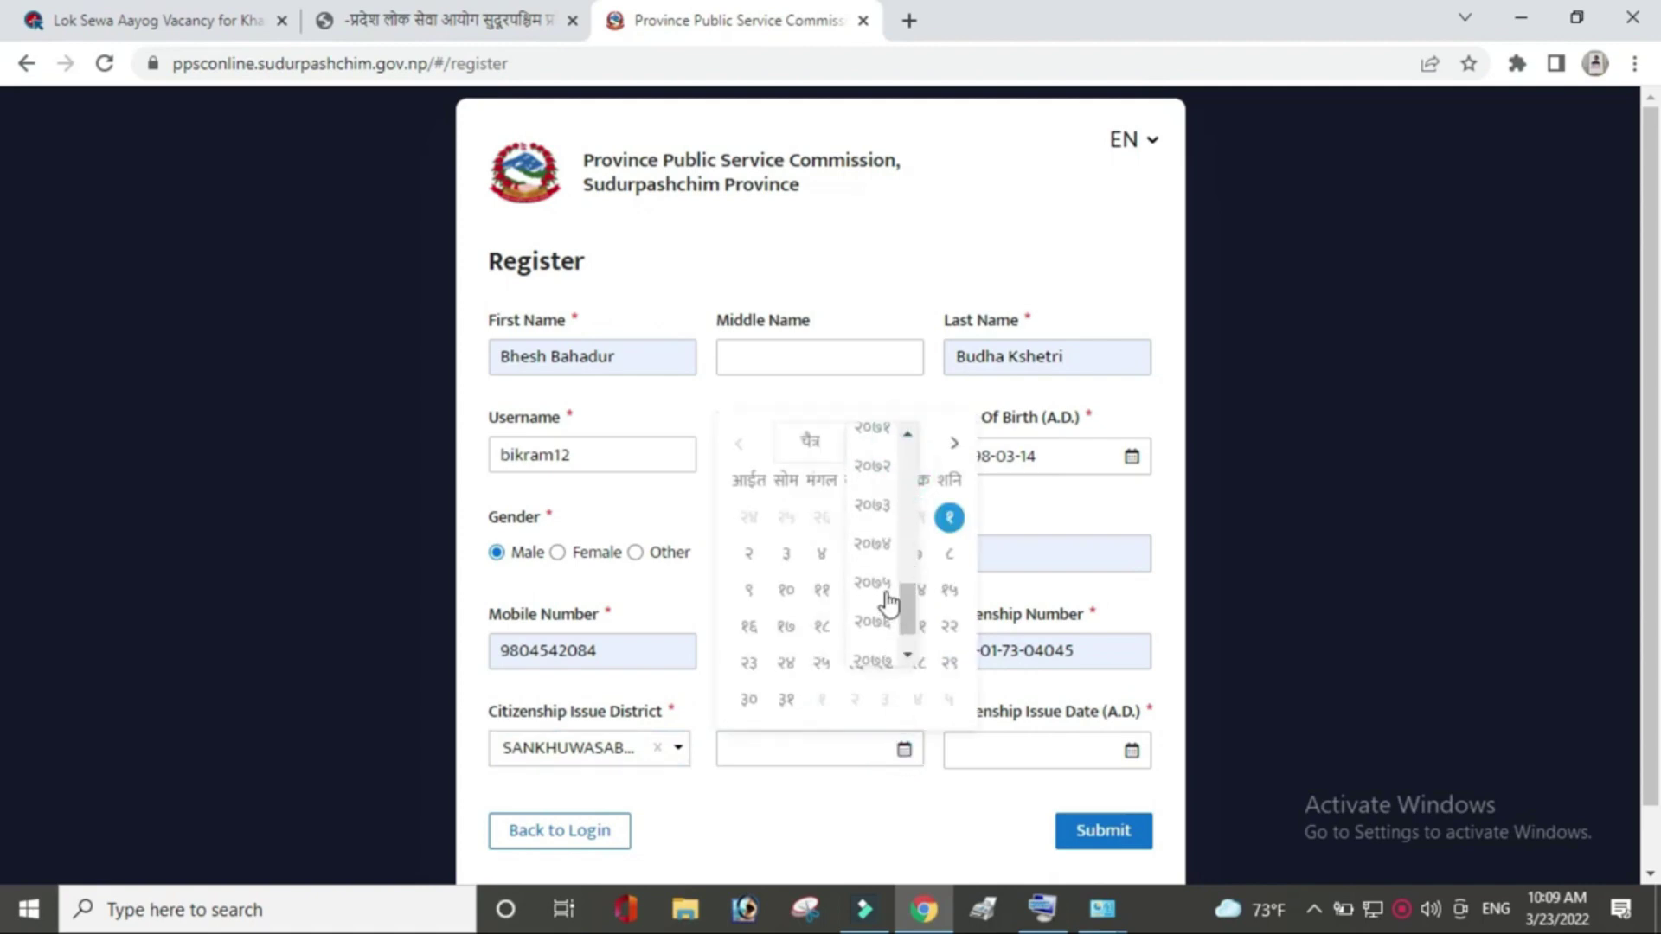
{"action": "left_click", "coordinate": [881, 595]}
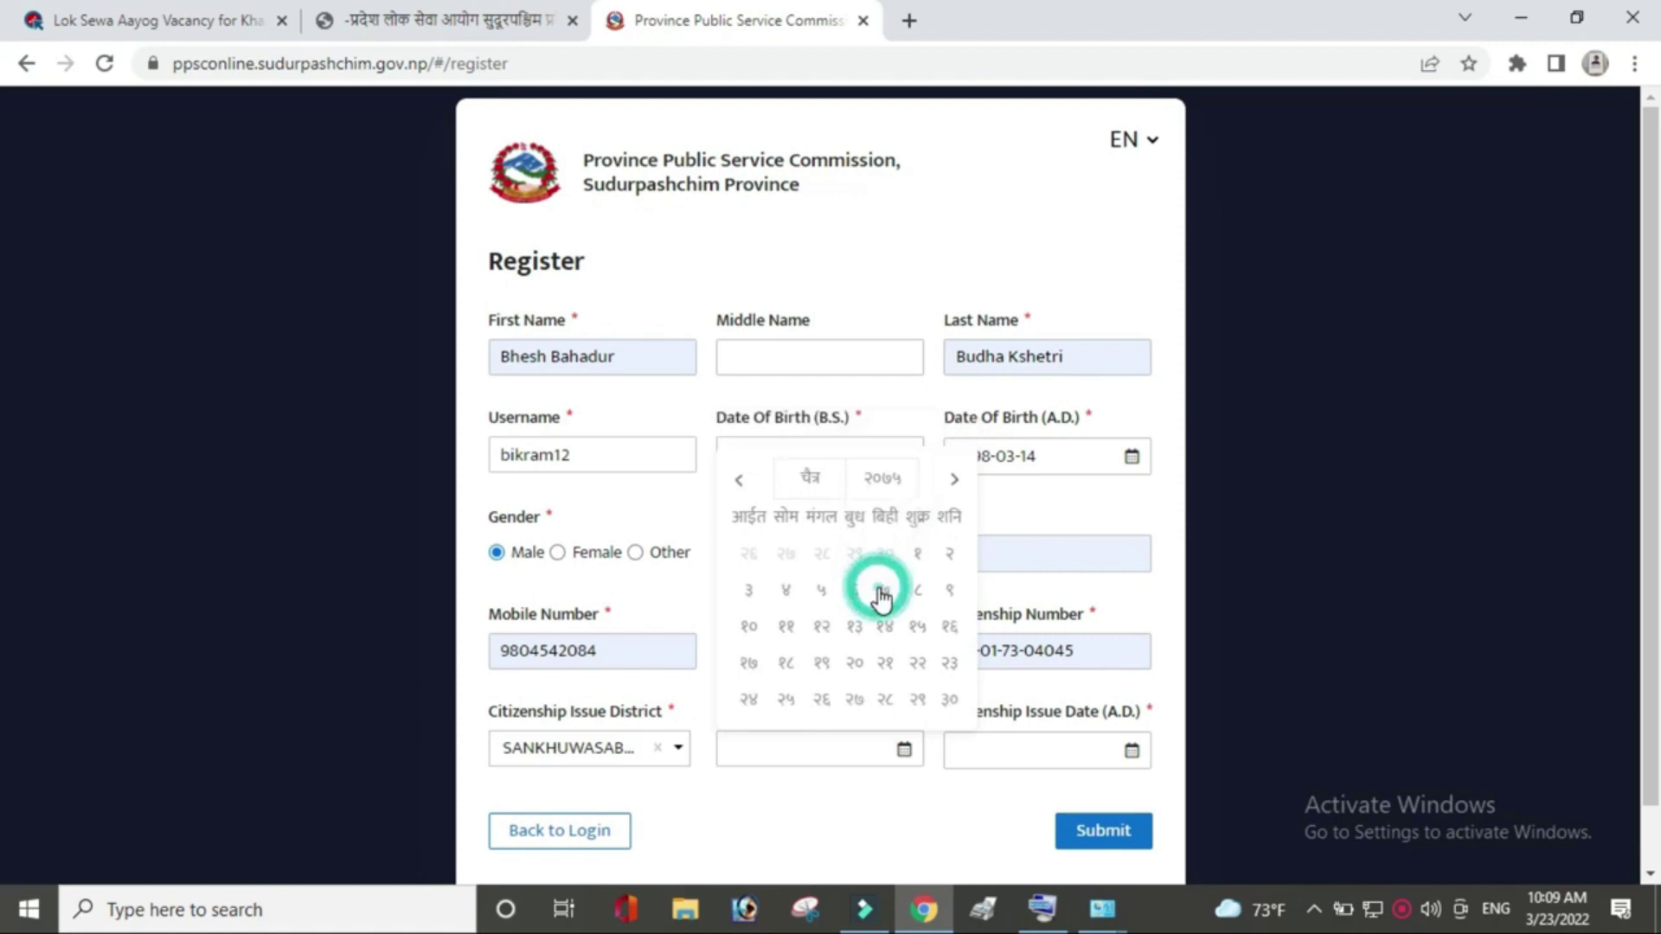
{"action": "left_click", "coordinate": [949, 558]}
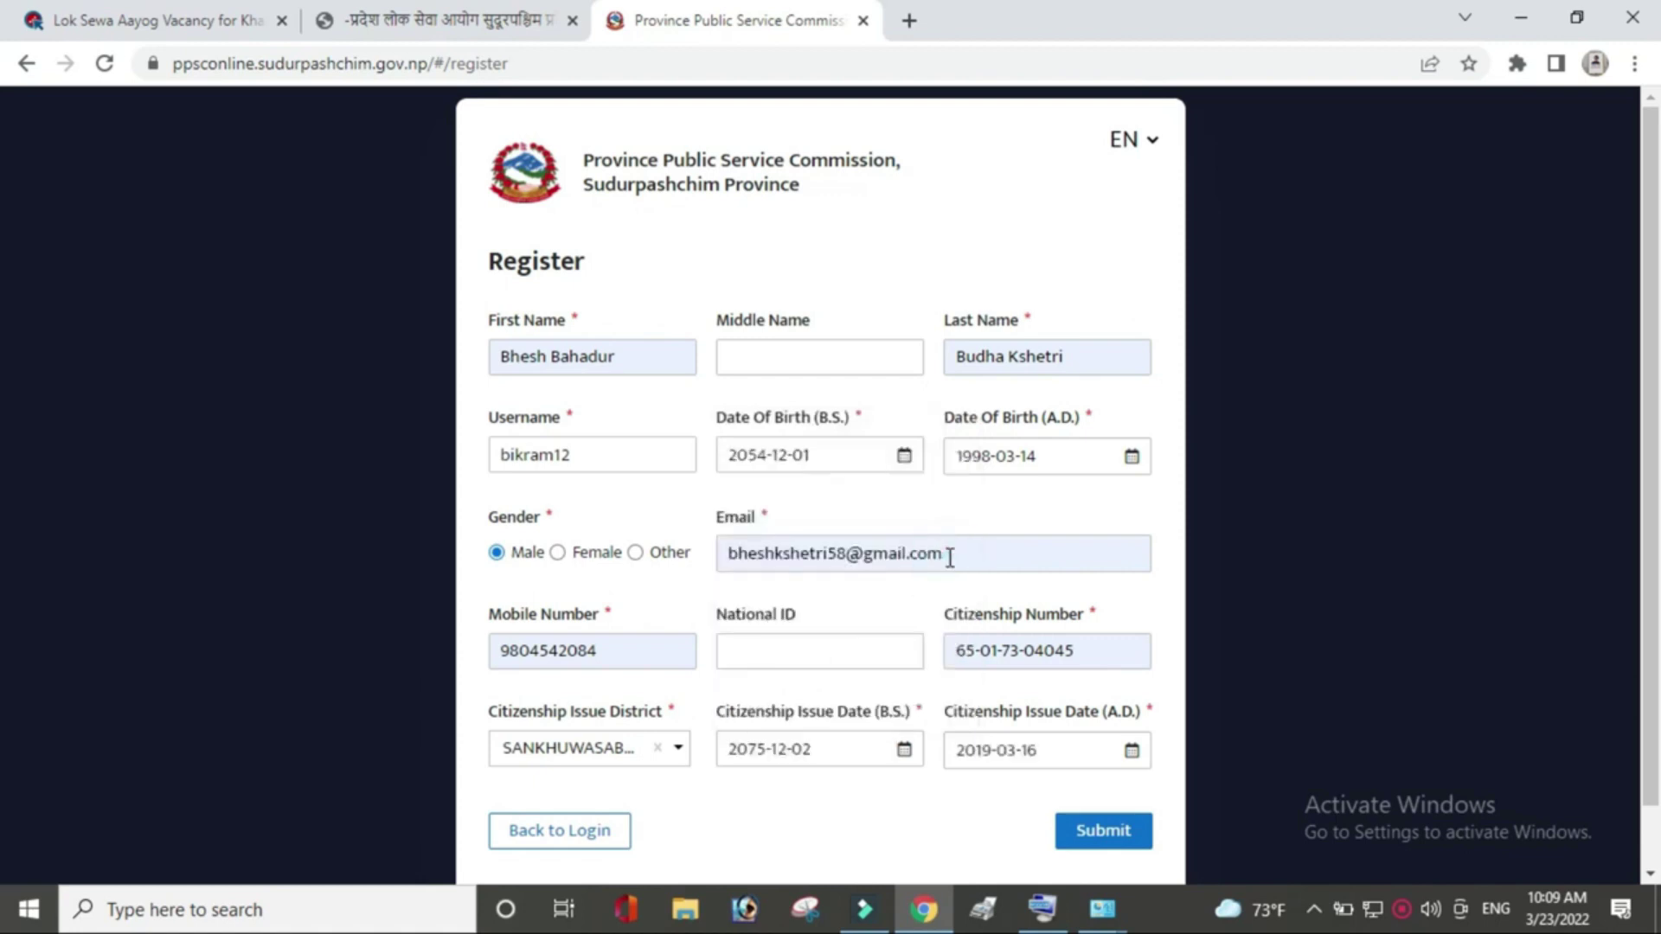
{"action": "left_click", "coordinate": [1121, 838]}
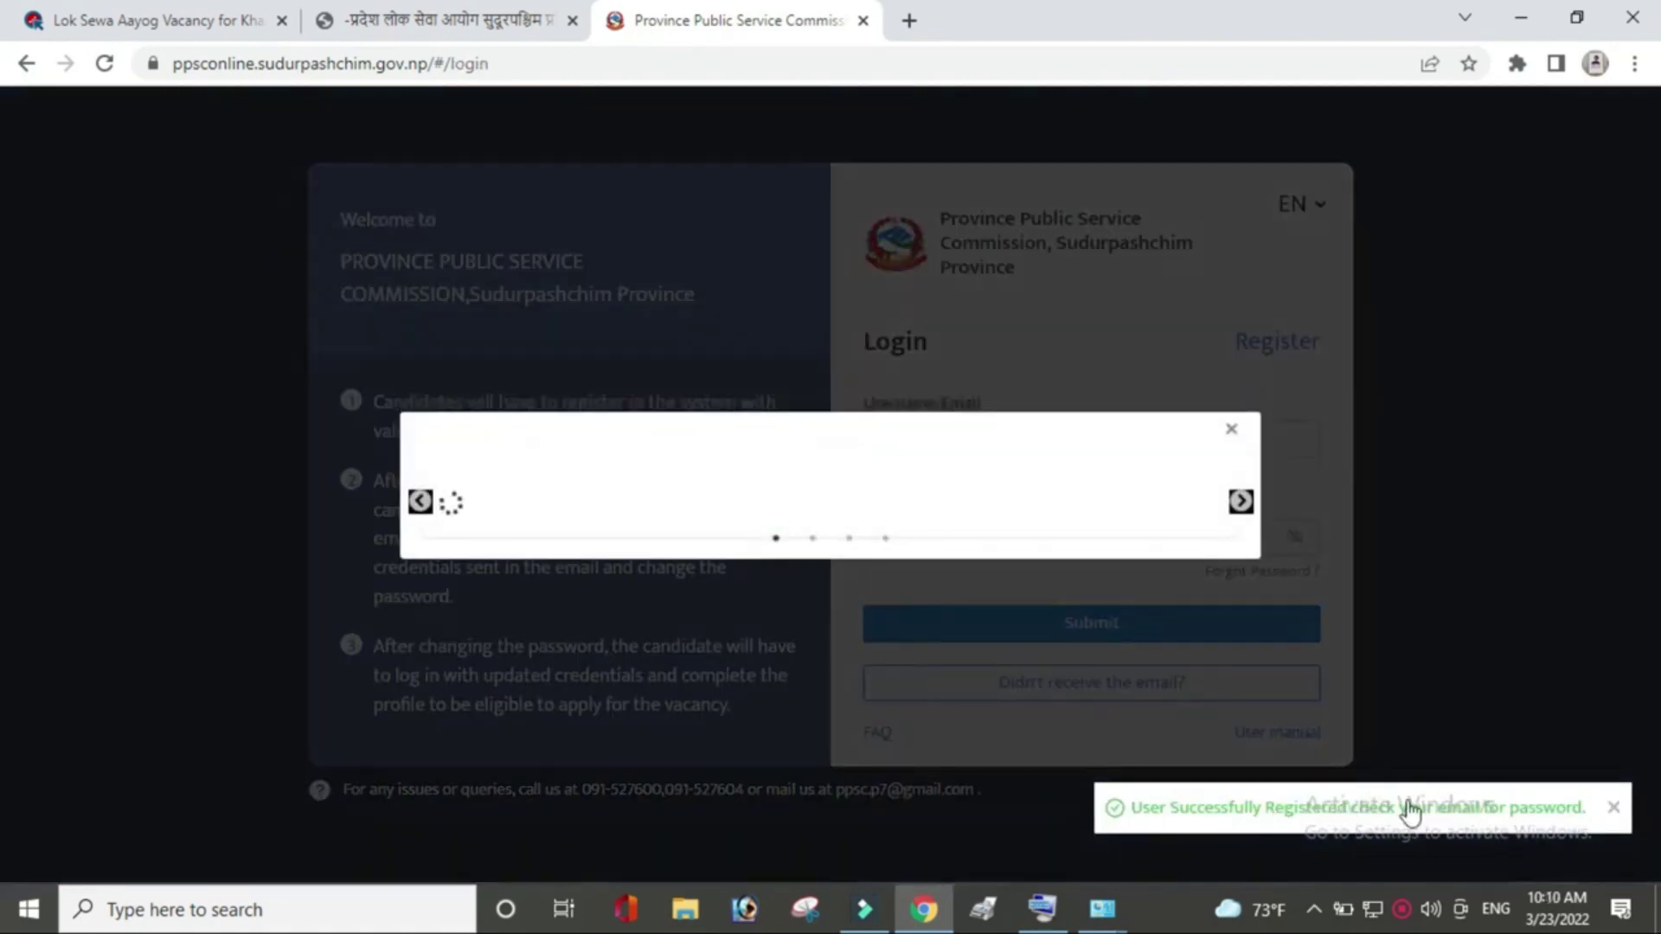
Close the slideshow, fill in the saved login email, and choose to request a password change.
{"action": "left_click", "coordinate": [1232, 429]}
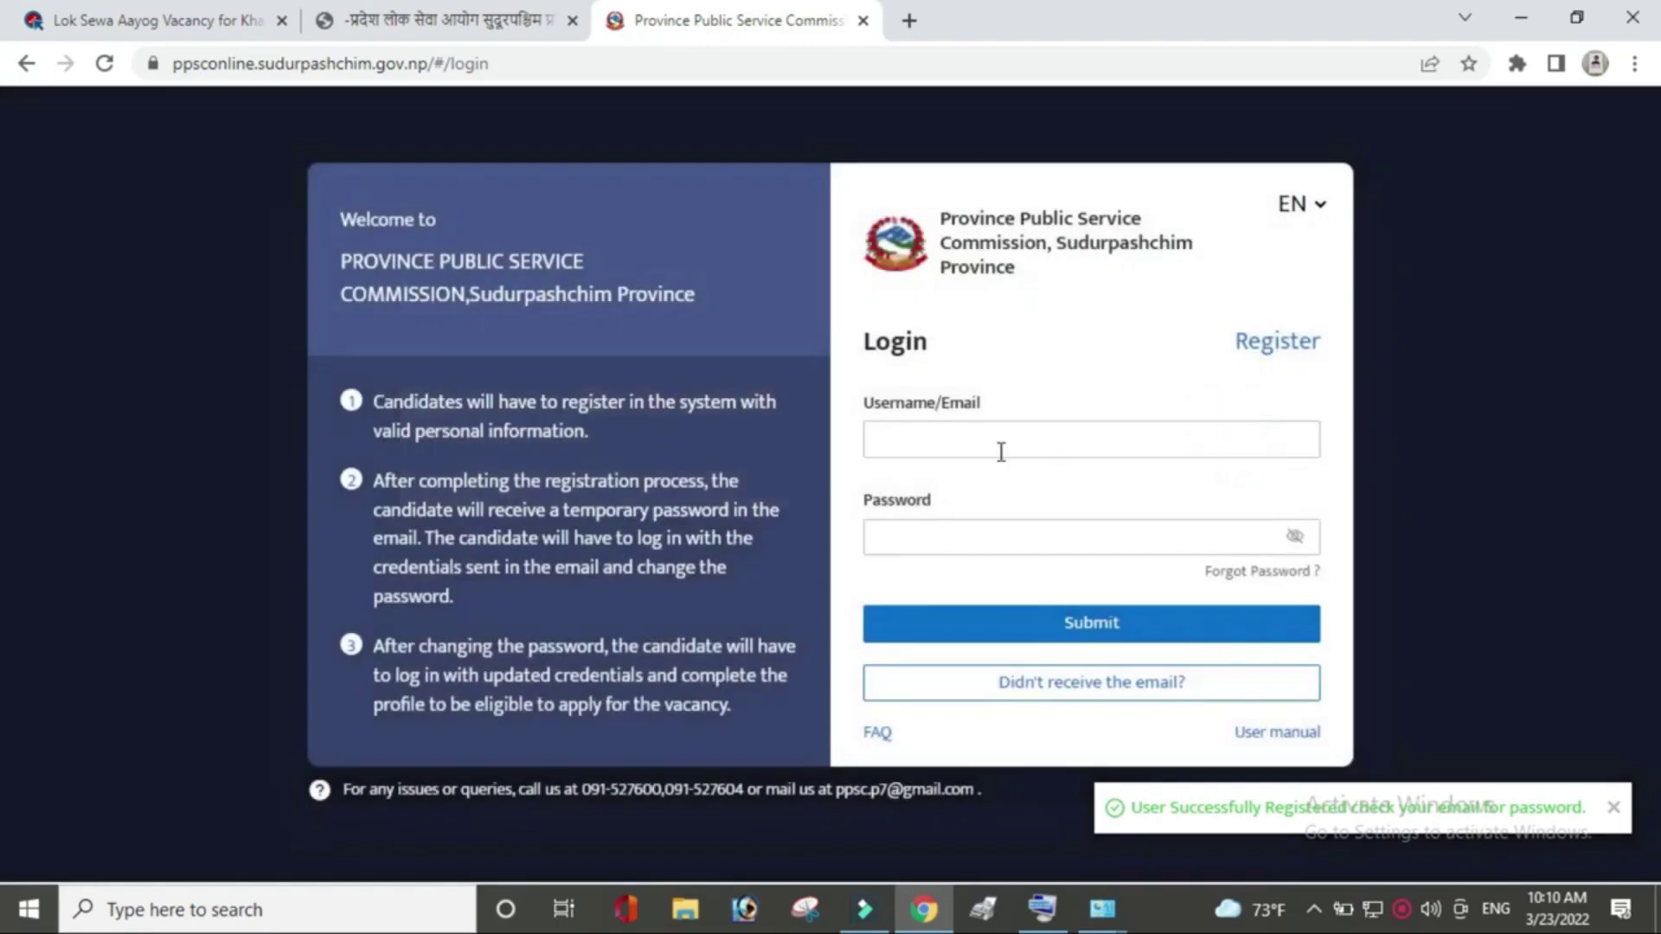
{"action": "left_click", "coordinate": [1000, 450]}
{"action": "left_click", "coordinate": [1002, 485]}
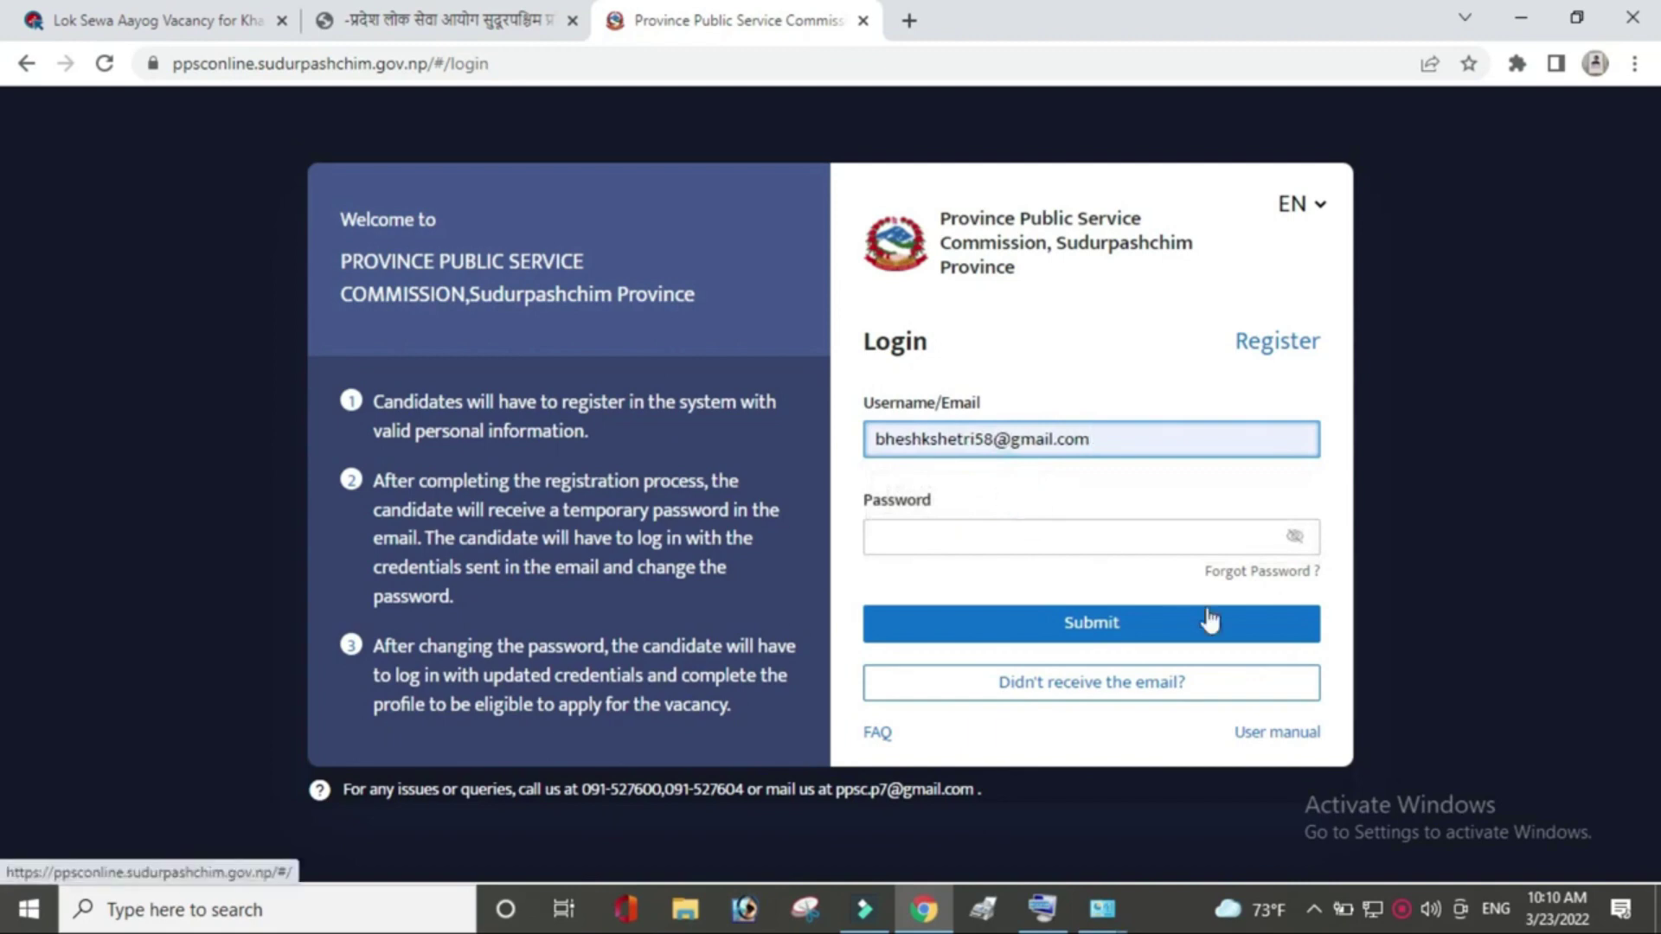
{"action": "left_click", "coordinate": [1205, 689]}
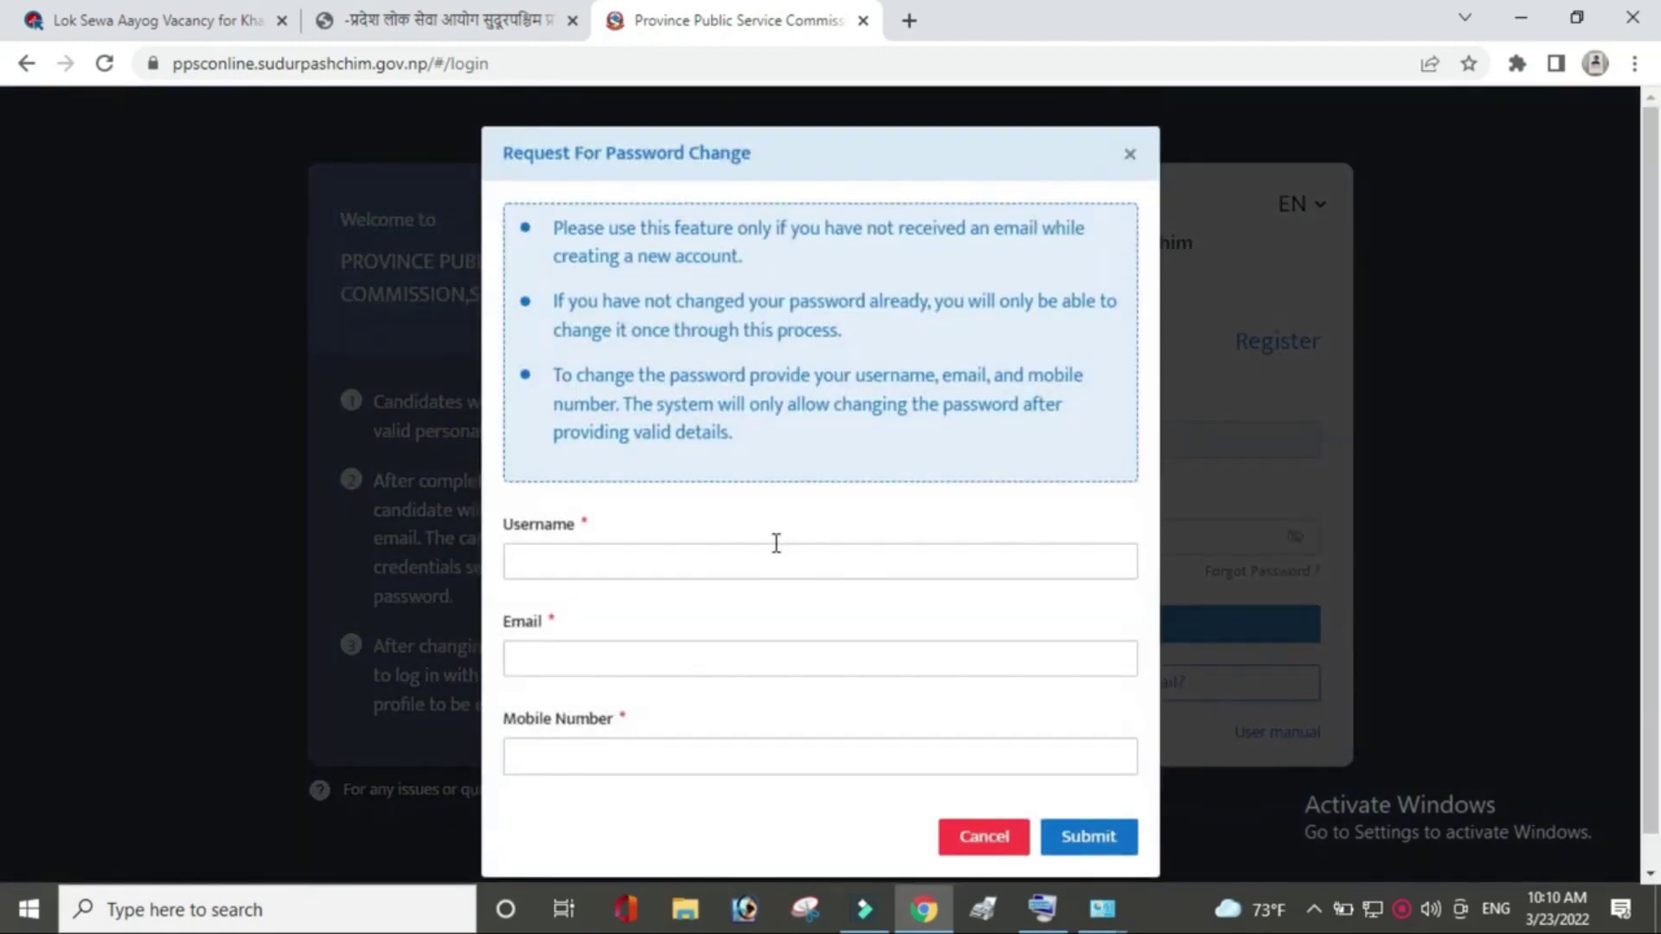
Fill the password-change request with the username, saved email and mobile number, and submit it.
{"action": "left_click", "coordinate": [627, 569]}
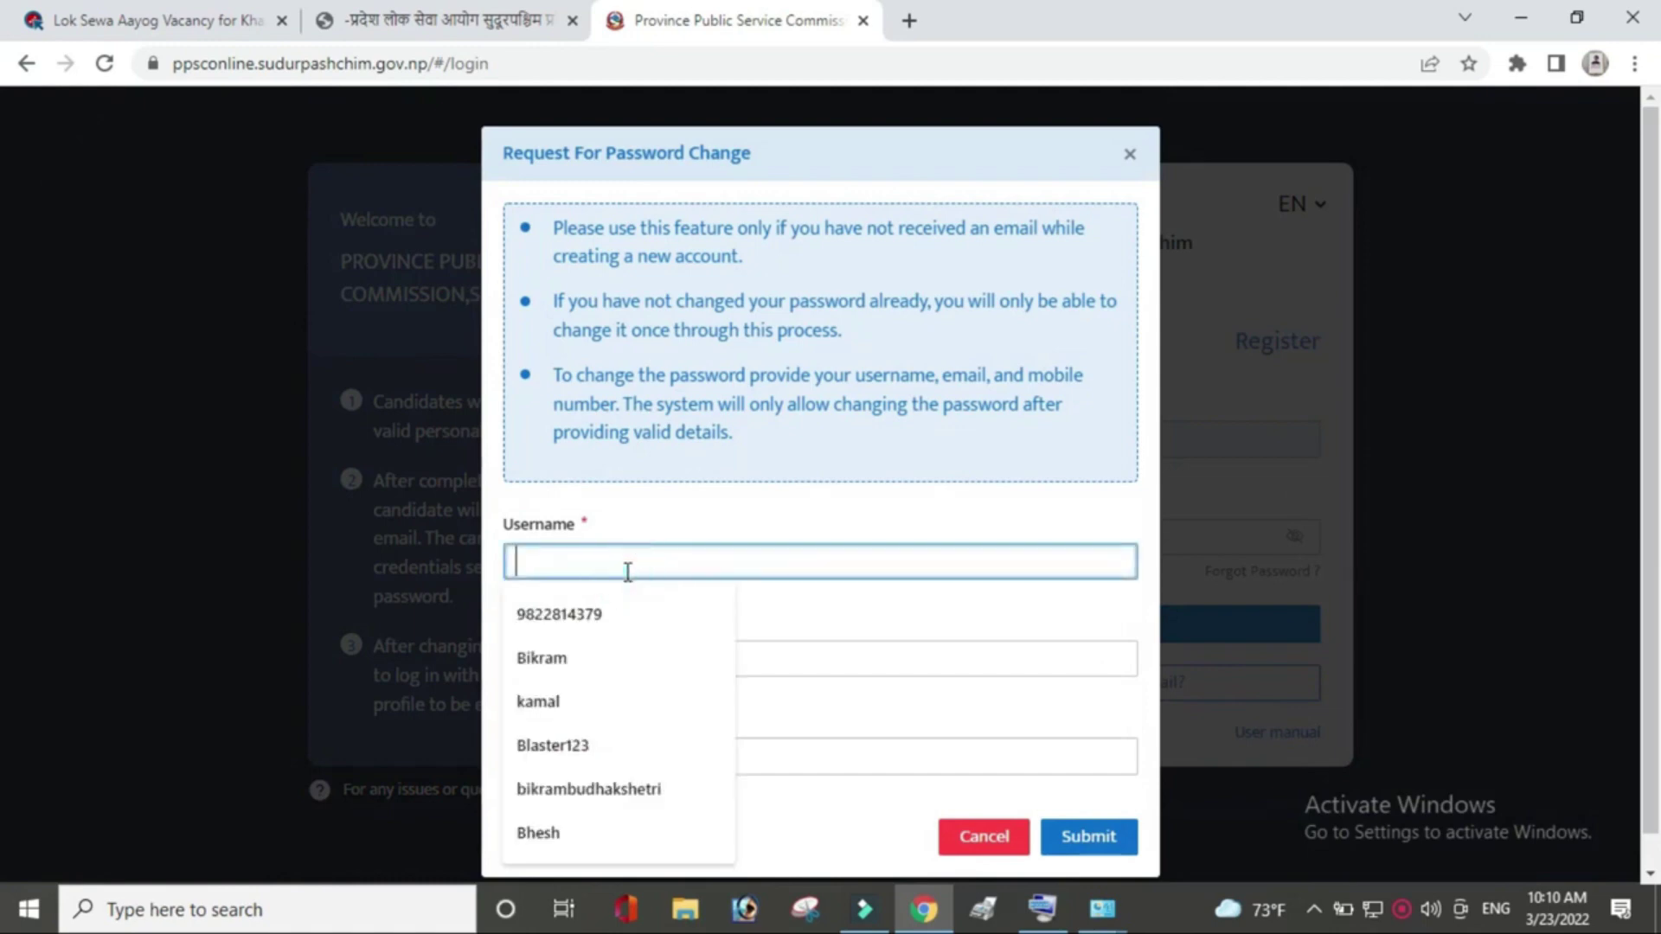
{"action": "type", "text": "bik"}
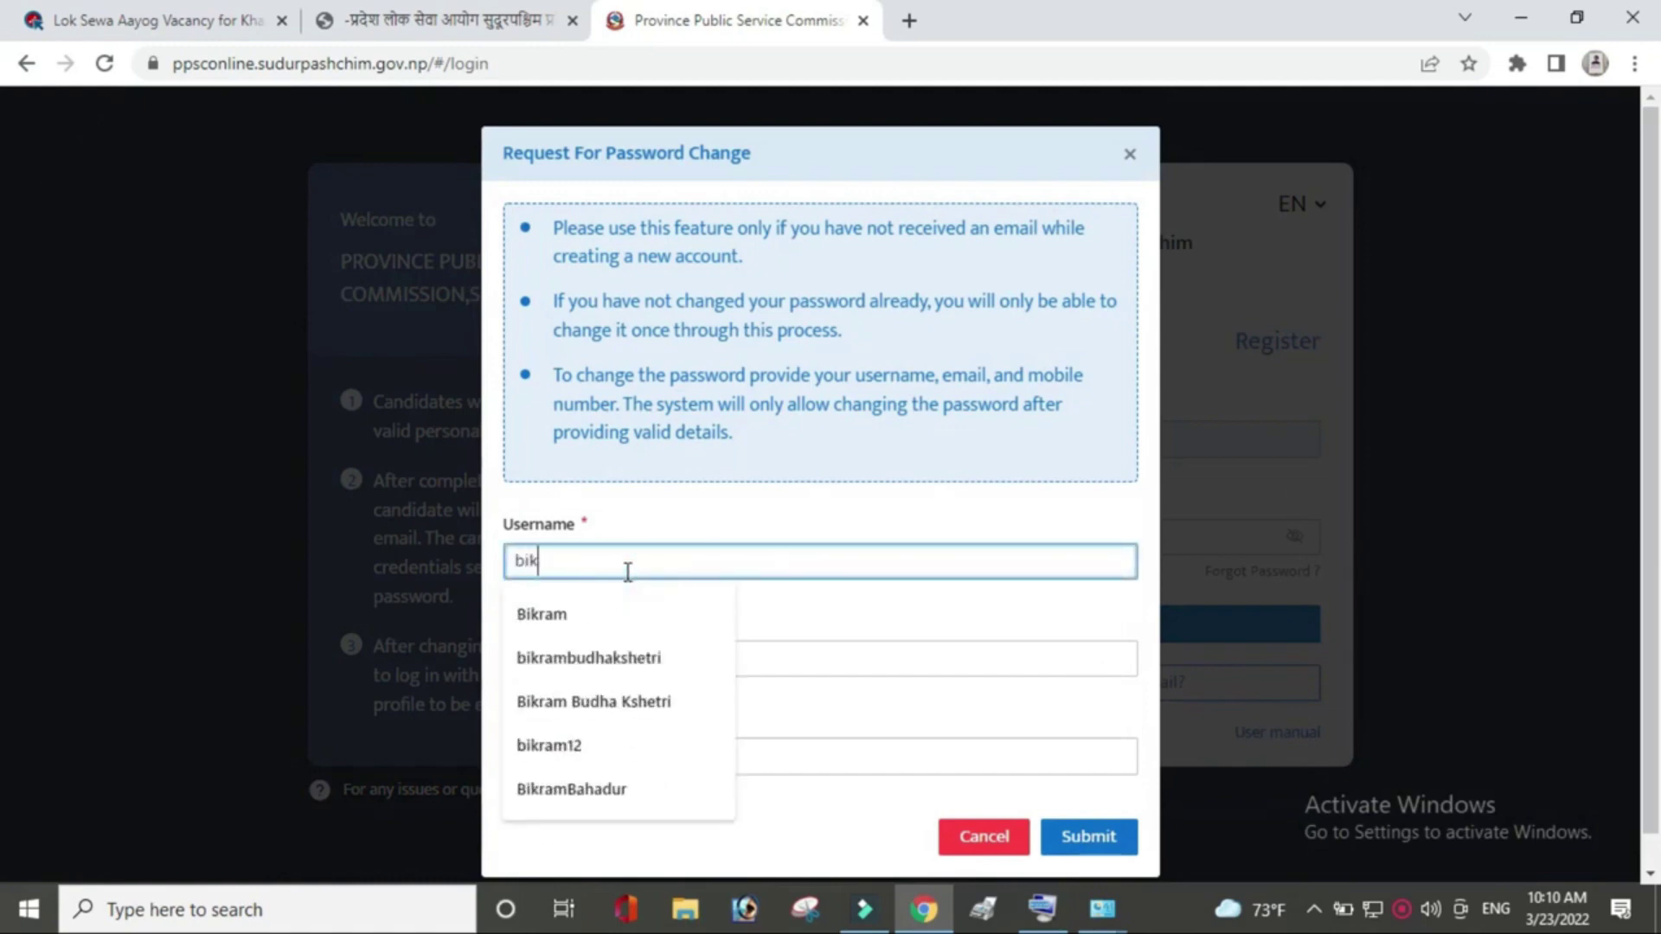
{"action": "type", "text": "ram12"}
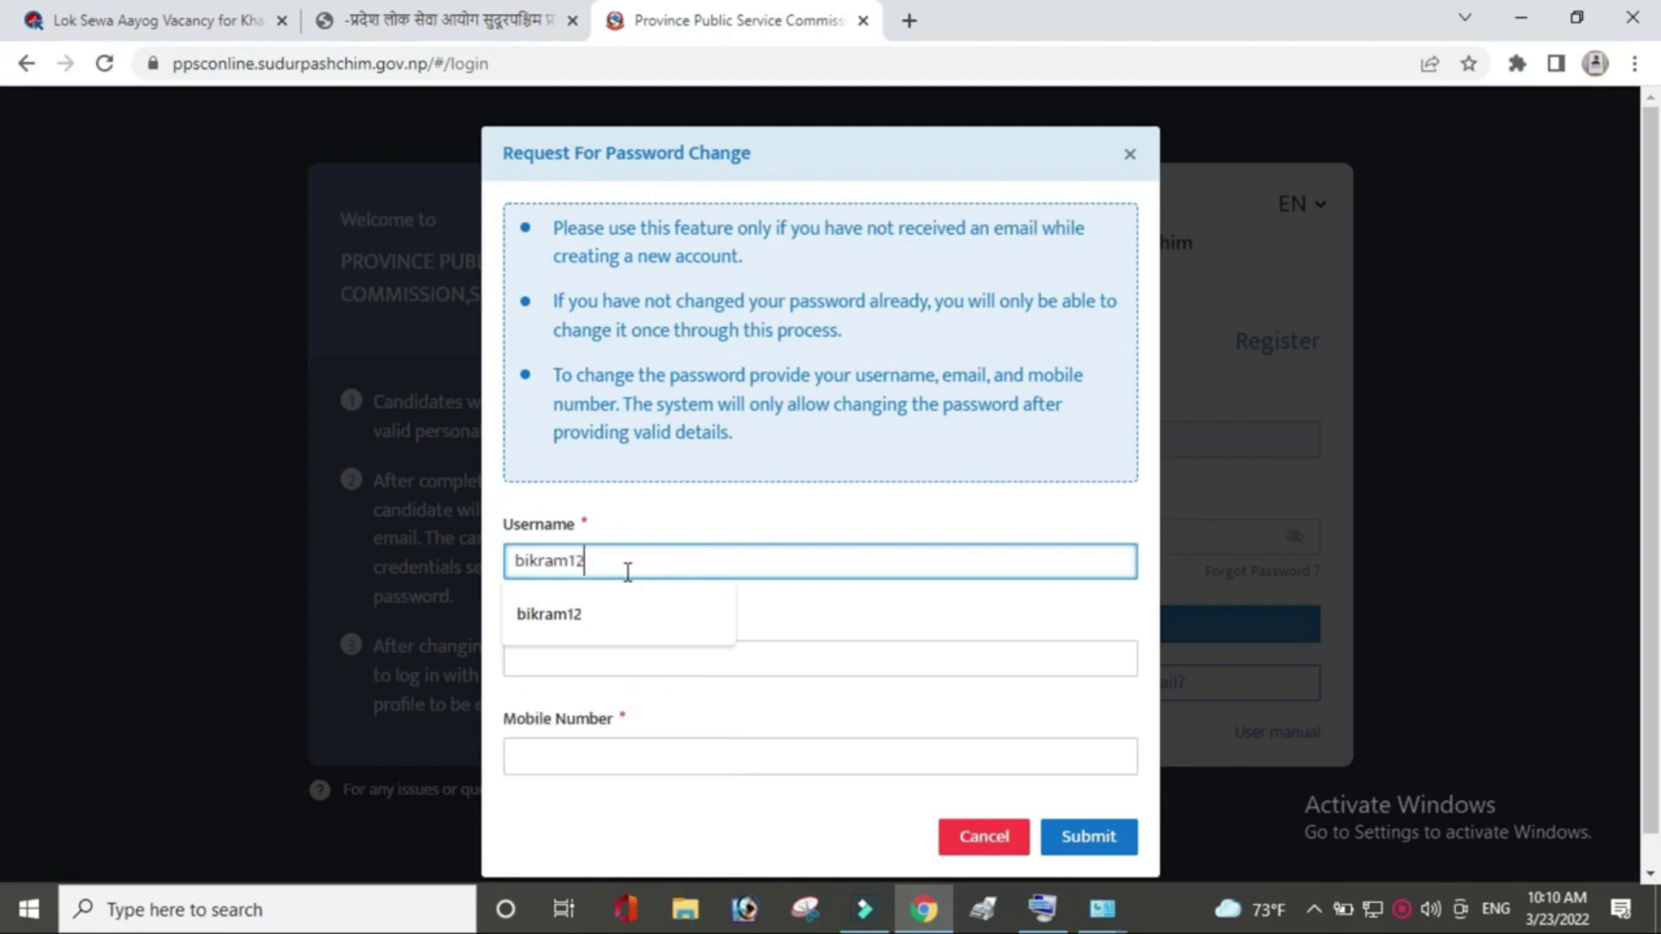
{"action": "left_click", "coordinate": [594, 673]}
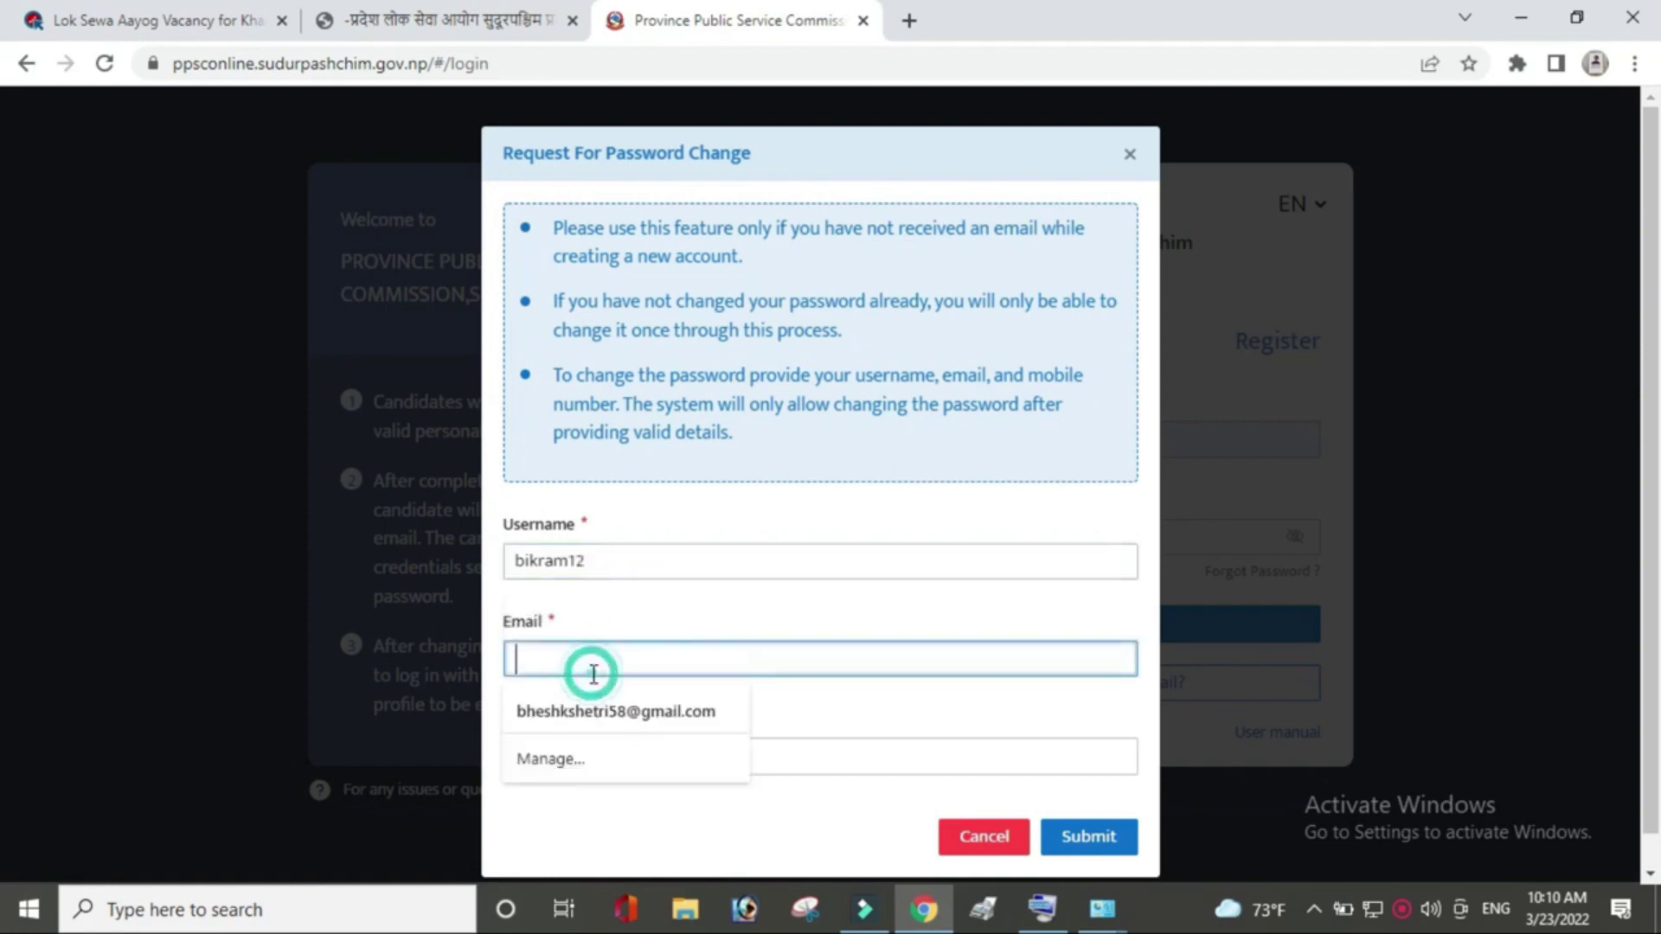
{"action": "left_click", "coordinate": [599, 710]}
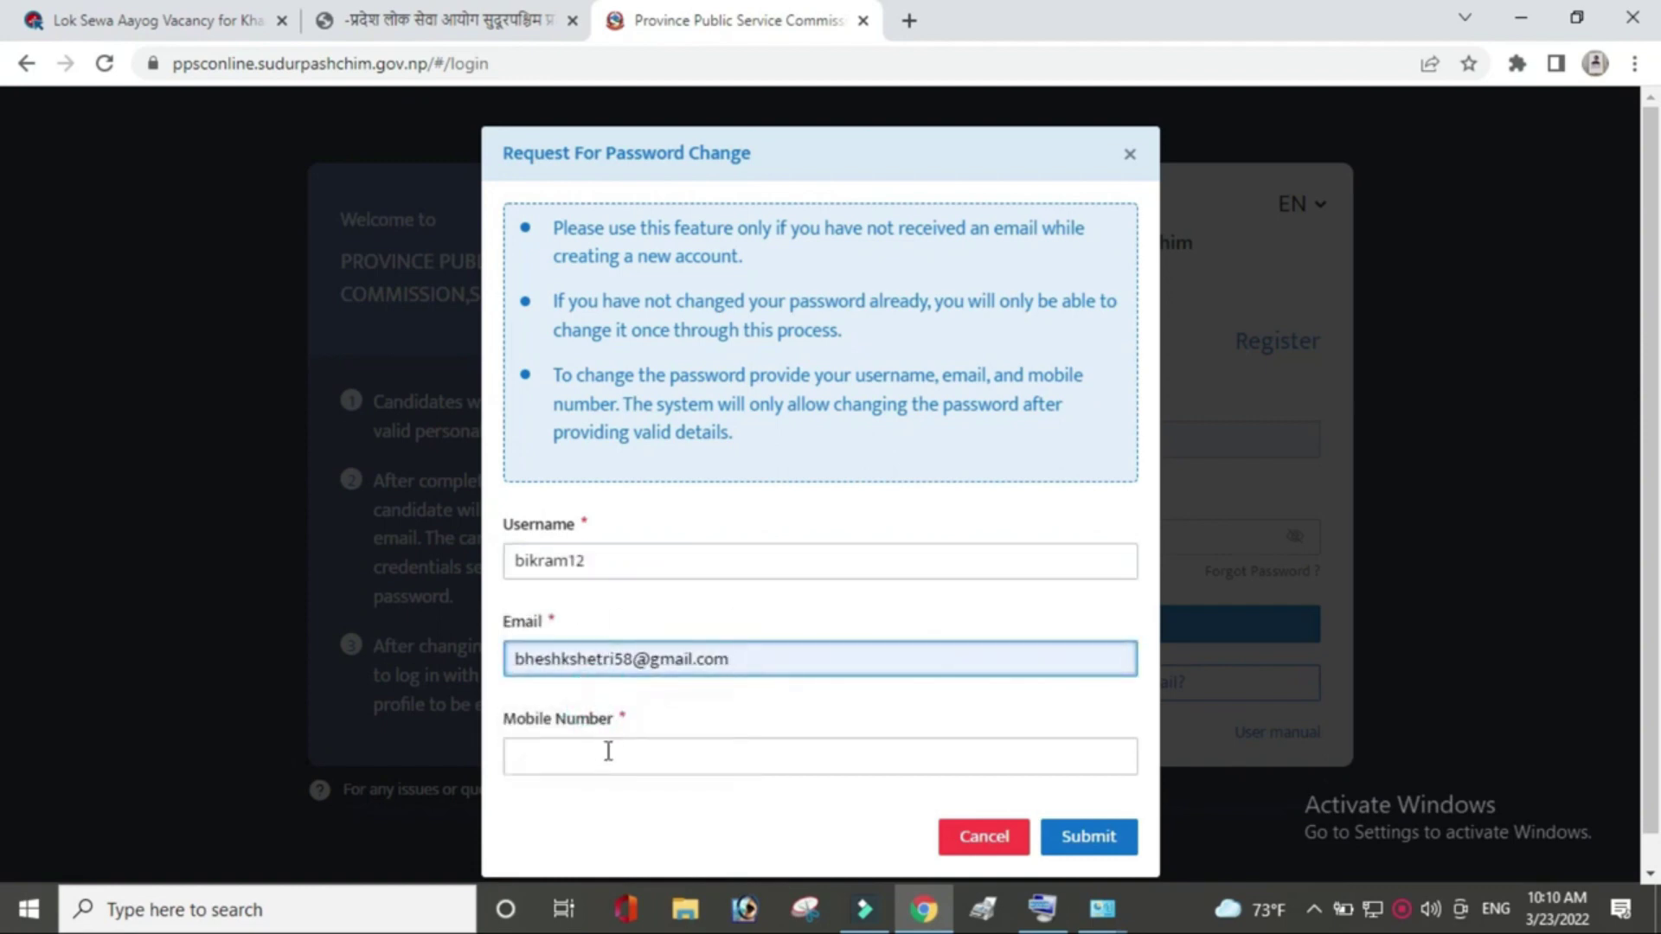
{"action": "left_click", "coordinate": [606, 752]}
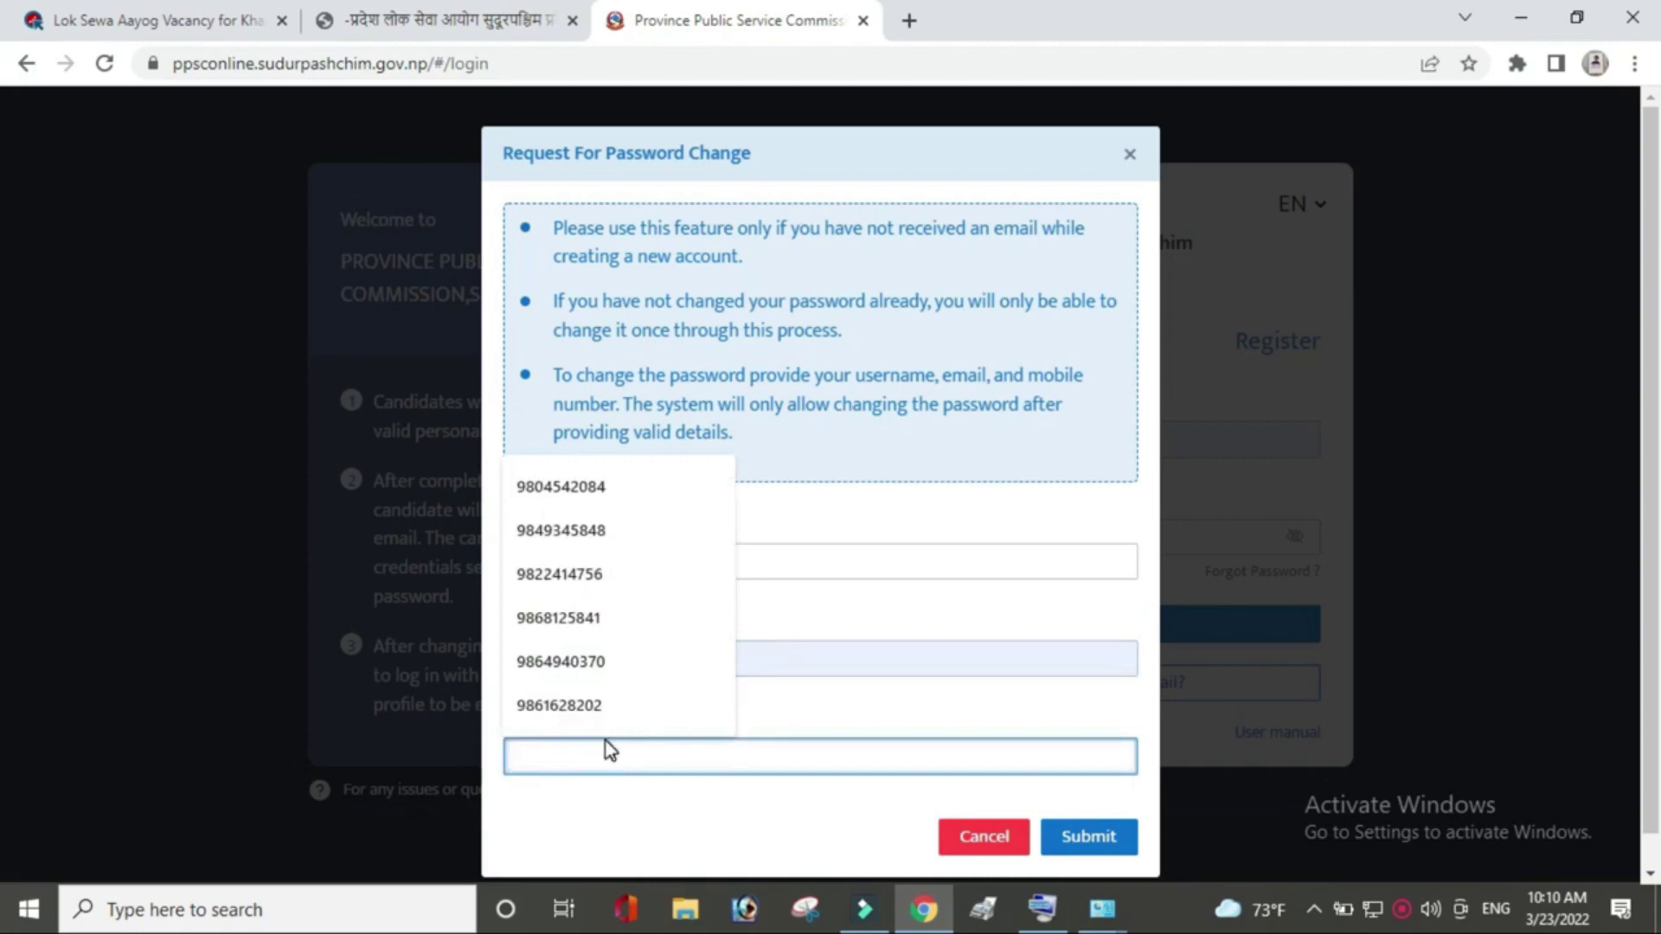
{"action": "left_click", "coordinate": [606, 486]}
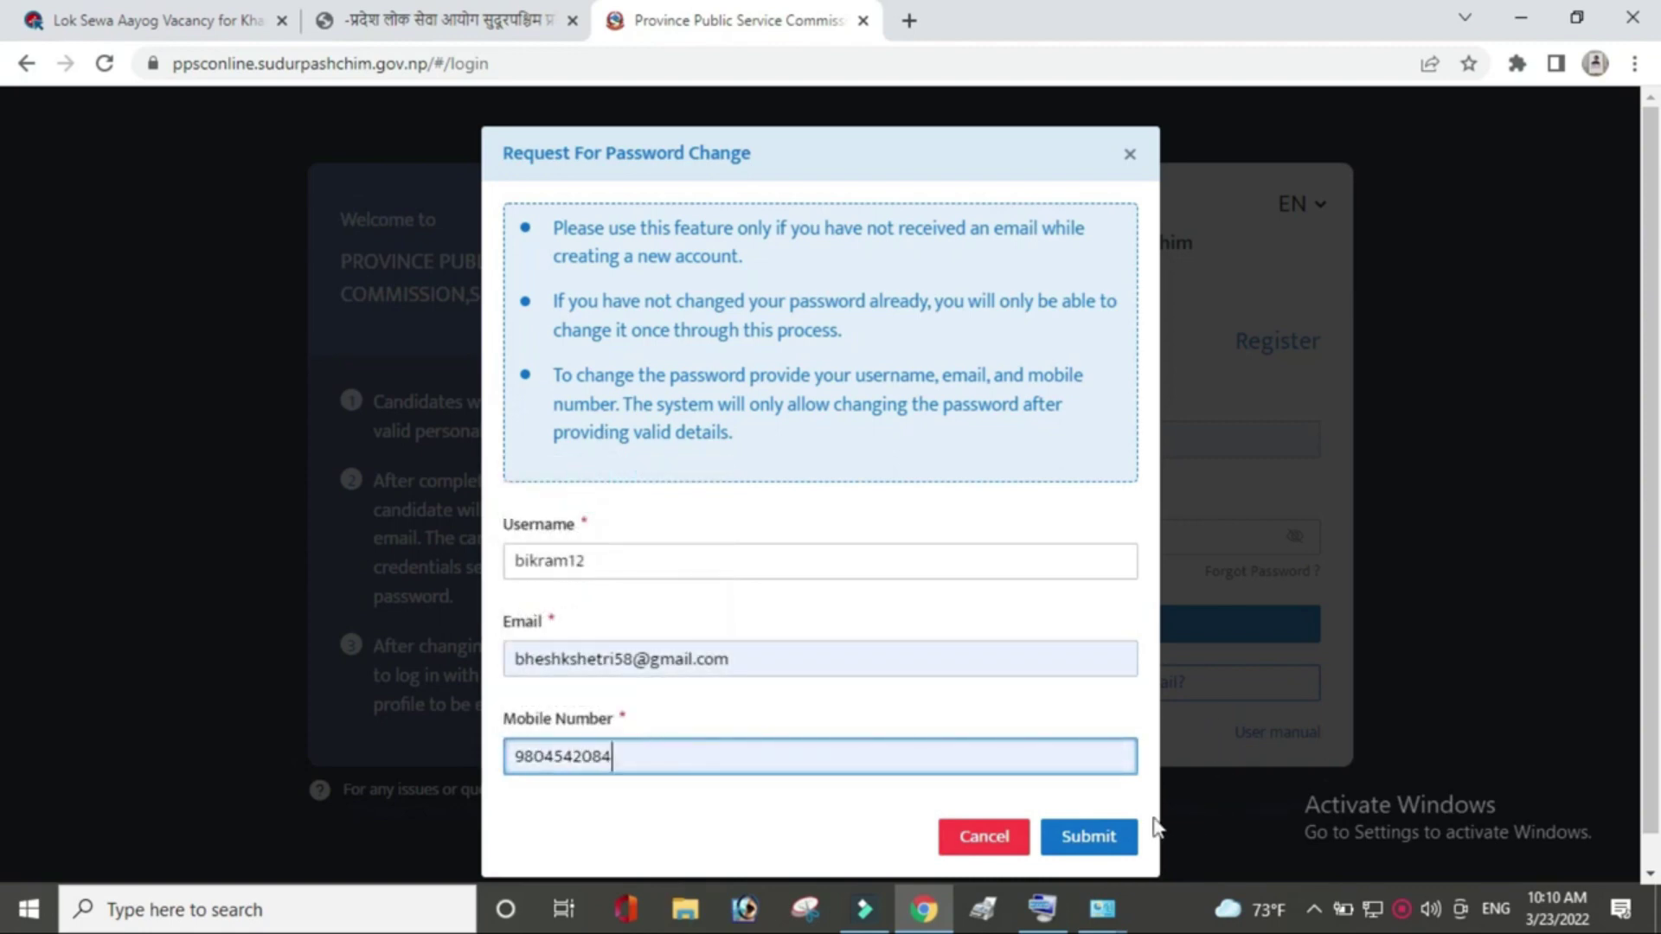
{"action": "left_click", "coordinate": [1102, 841]}
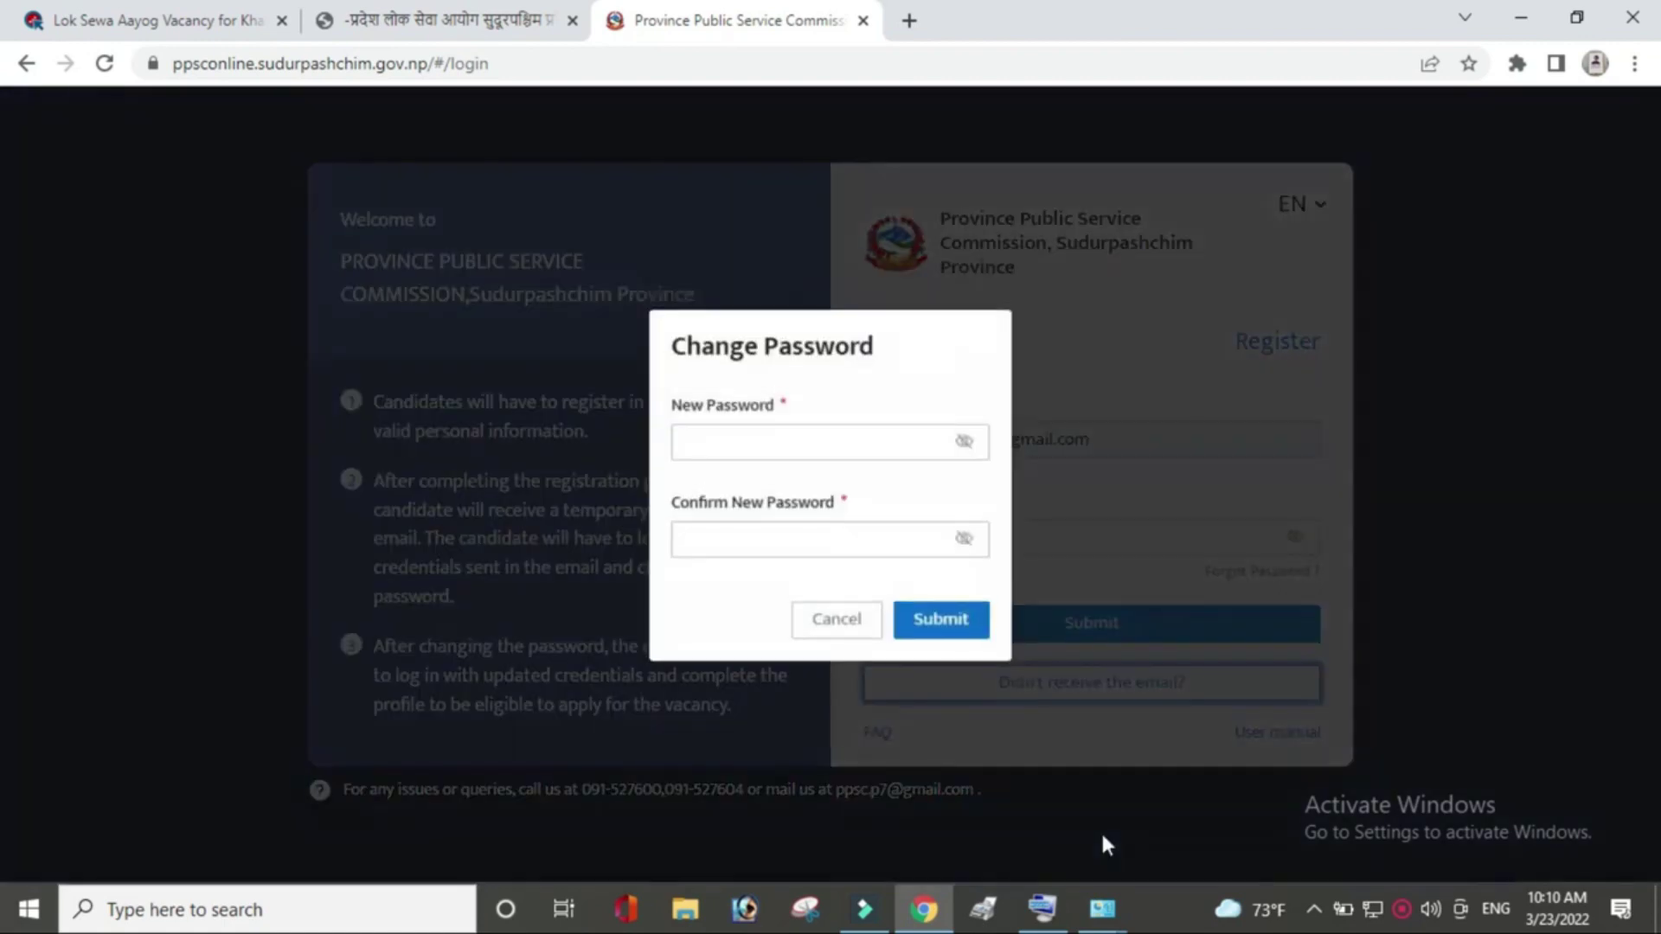
Enter and confirm a new account password and save it.
{"action": "left_click", "coordinate": [786, 449]}
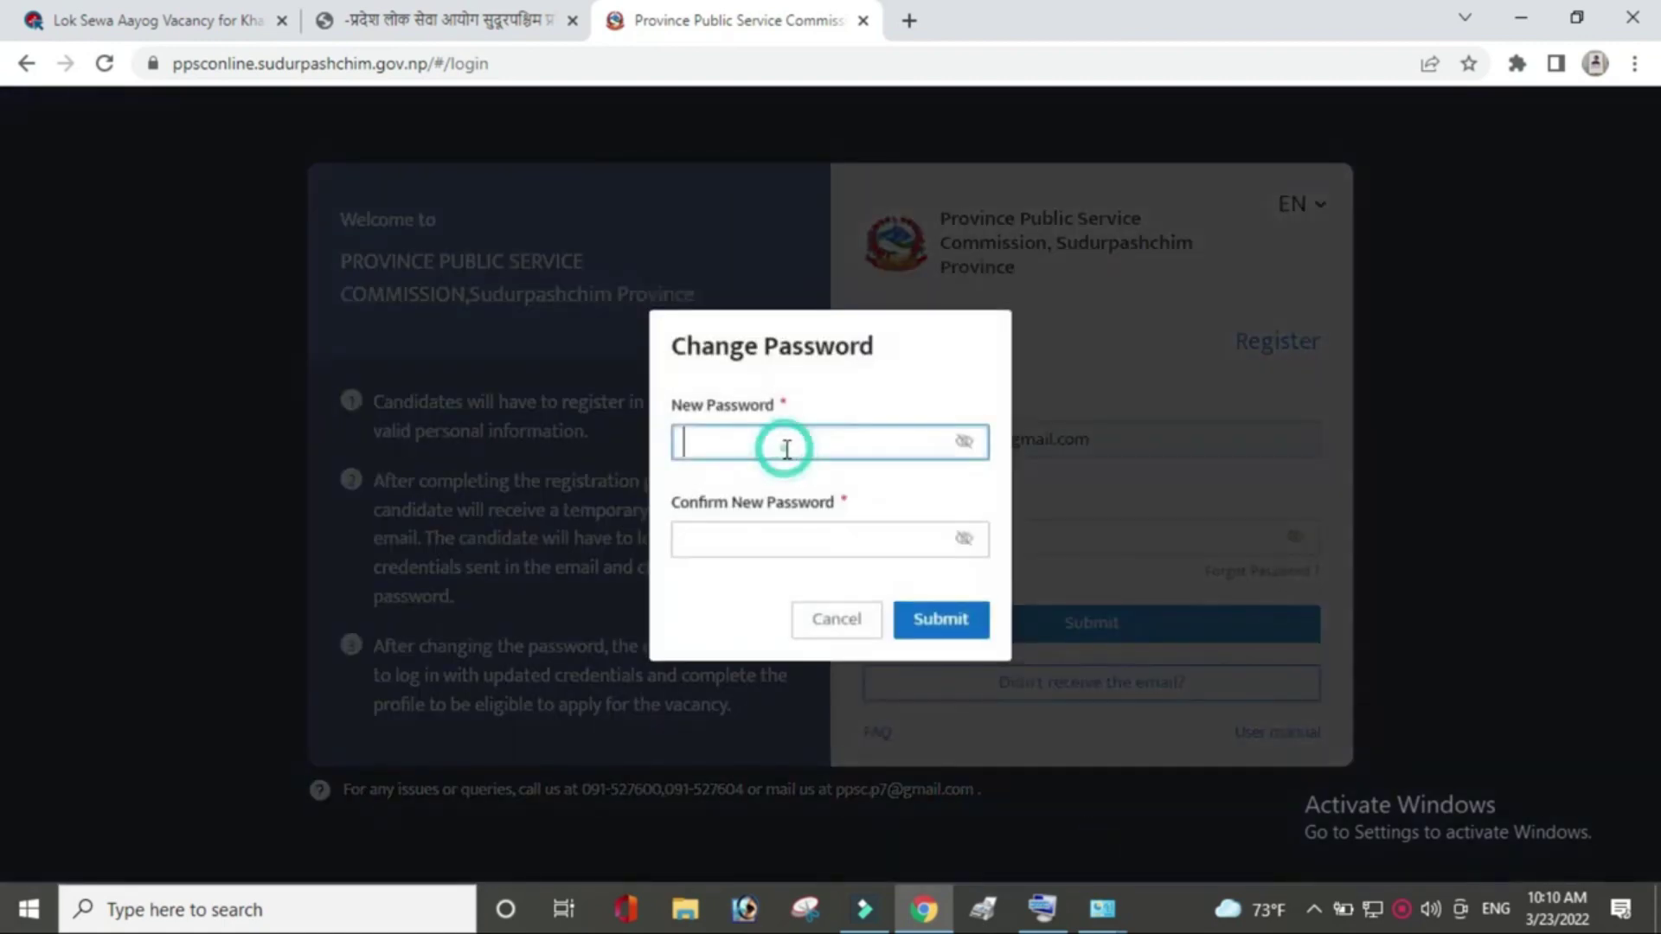
{"action": "type", "text": "•"}
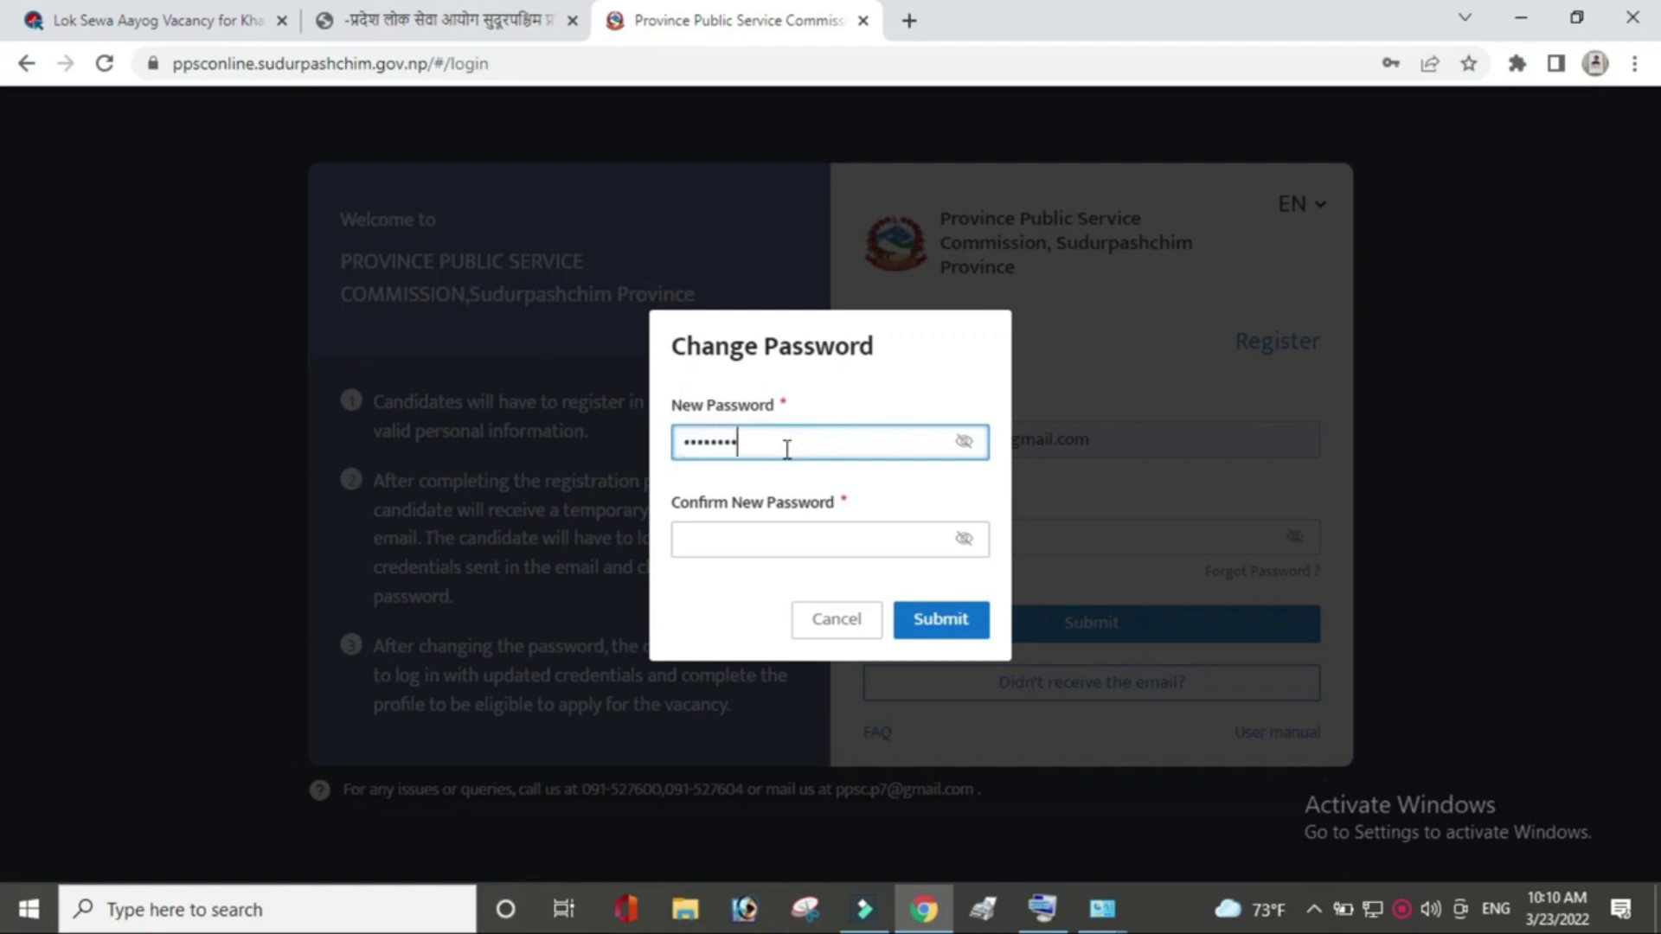
{"action": "left_click", "coordinate": [811, 548]}
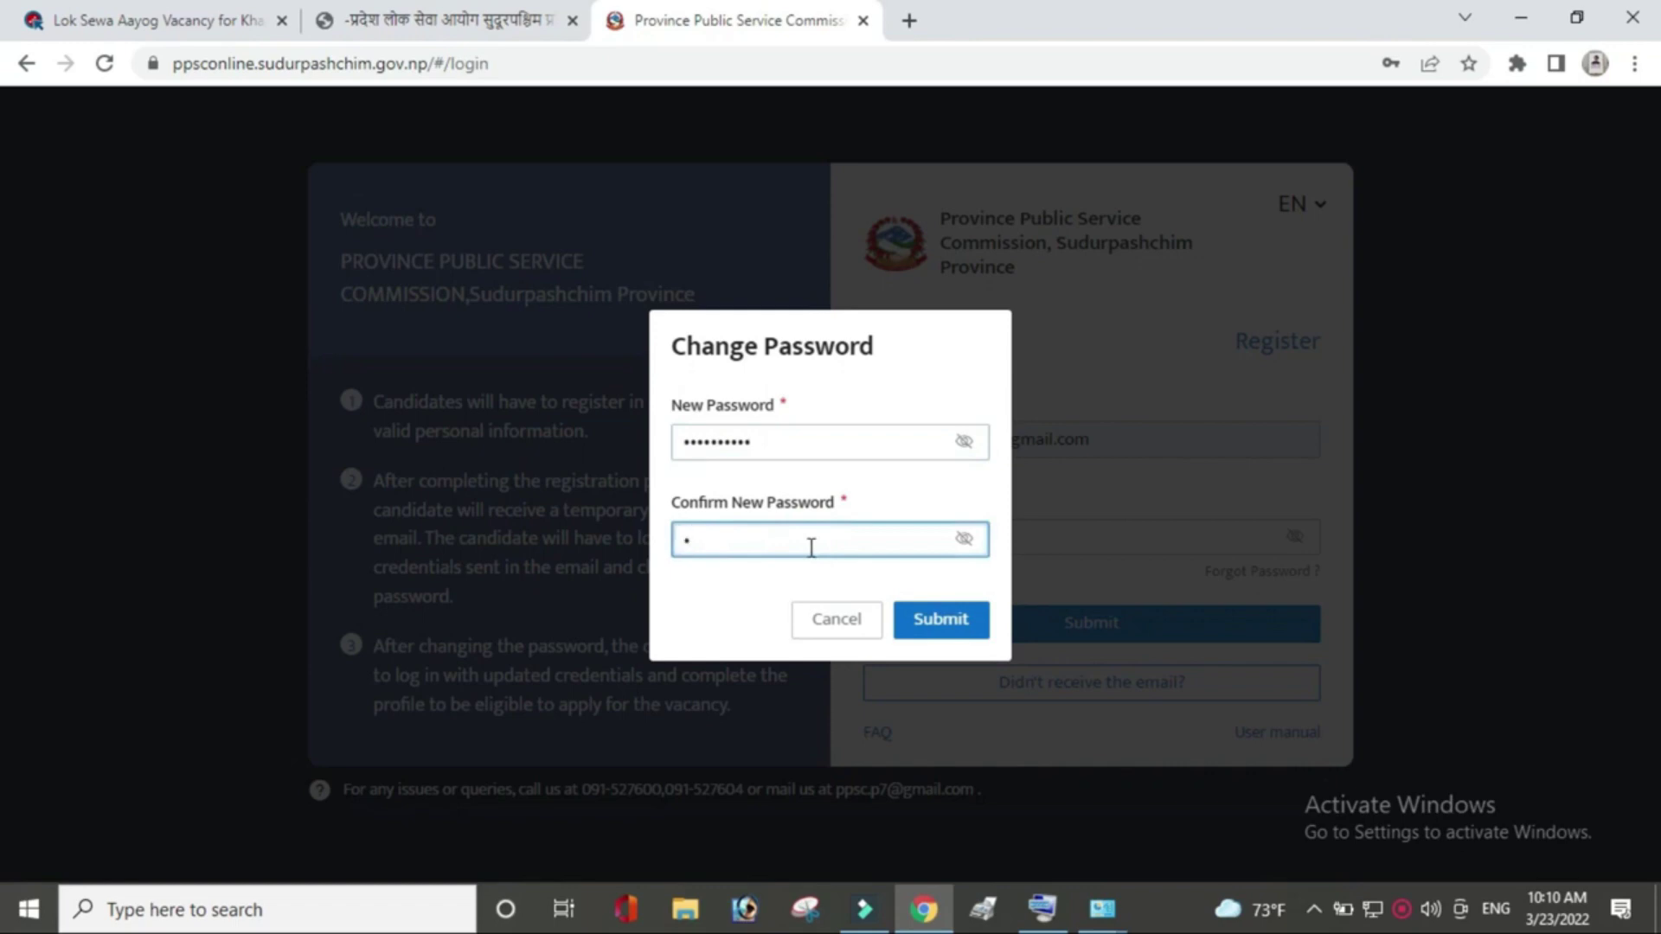
{"action": "type", "text": "•••••••••••"}
{"action": "left_click", "coordinate": [962, 623]}
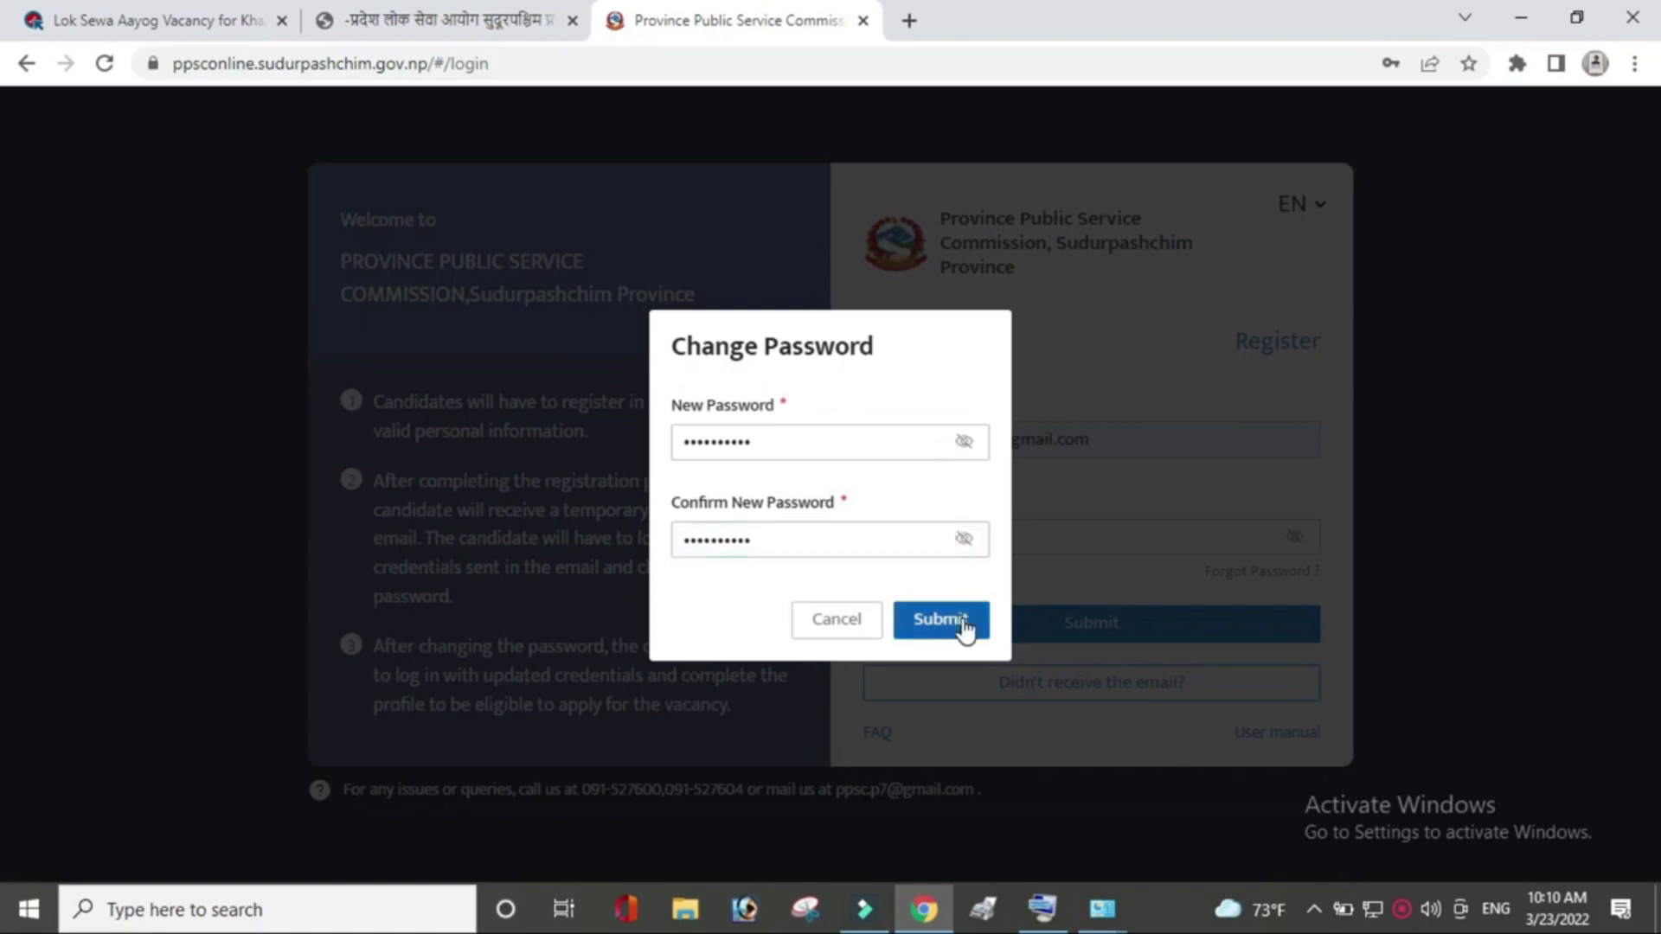
{"action": "left_click", "coordinate": [964, 625]}
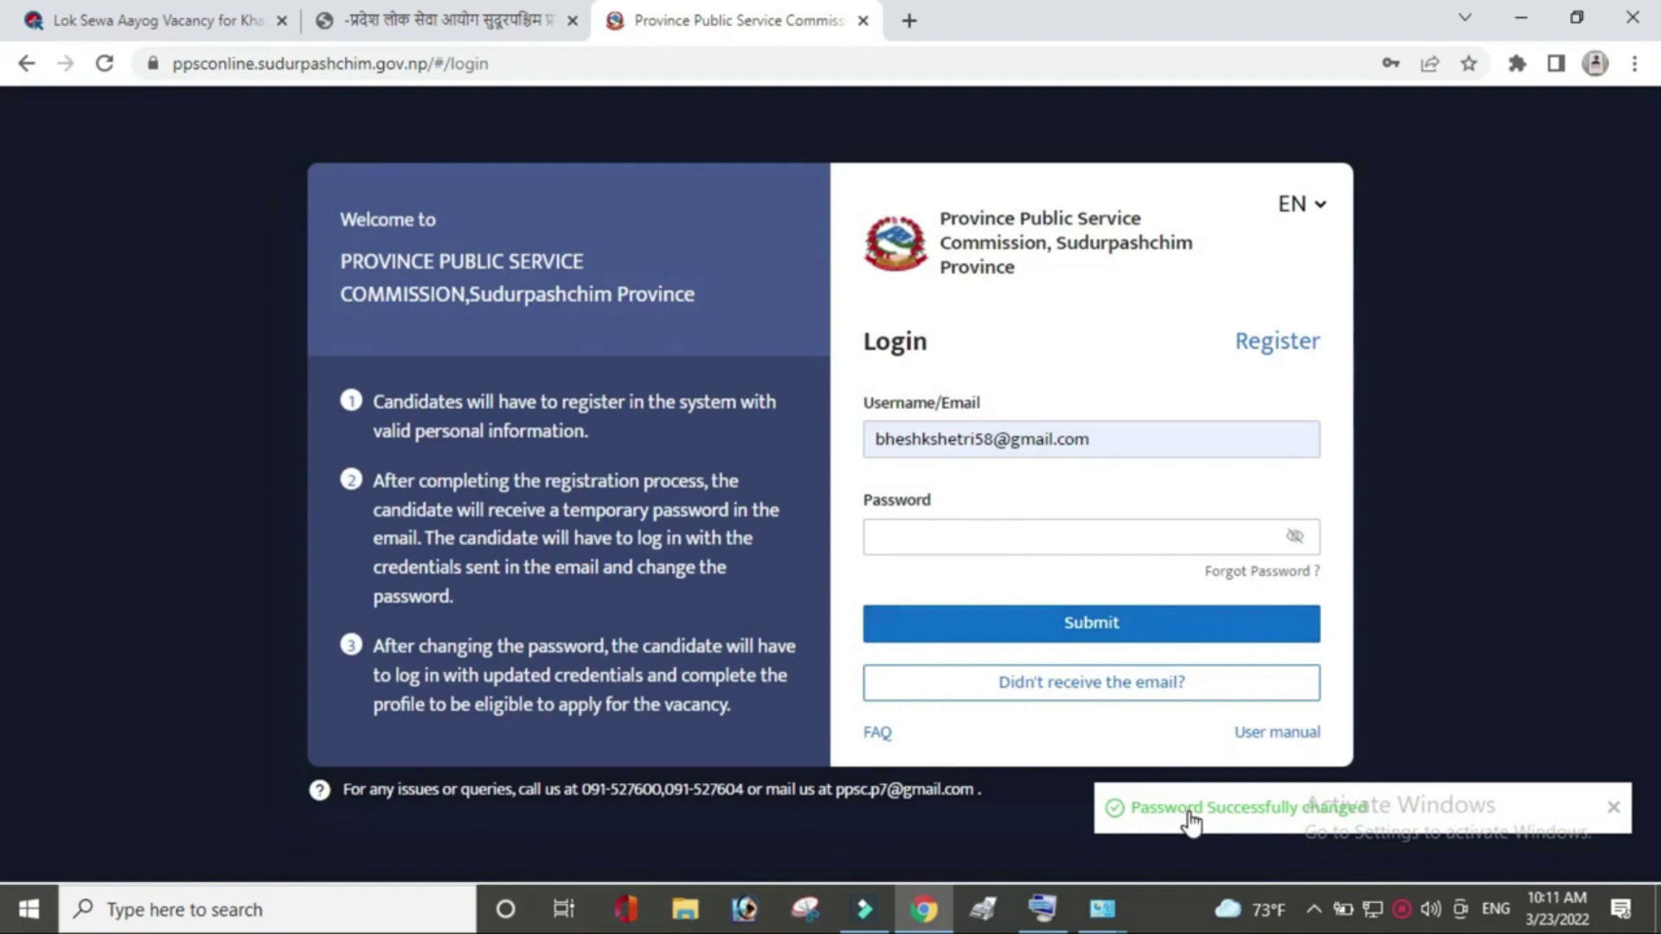
Log in to the portal with the new password.
{"action": "left_click", "coordinate": [1025, 537]}
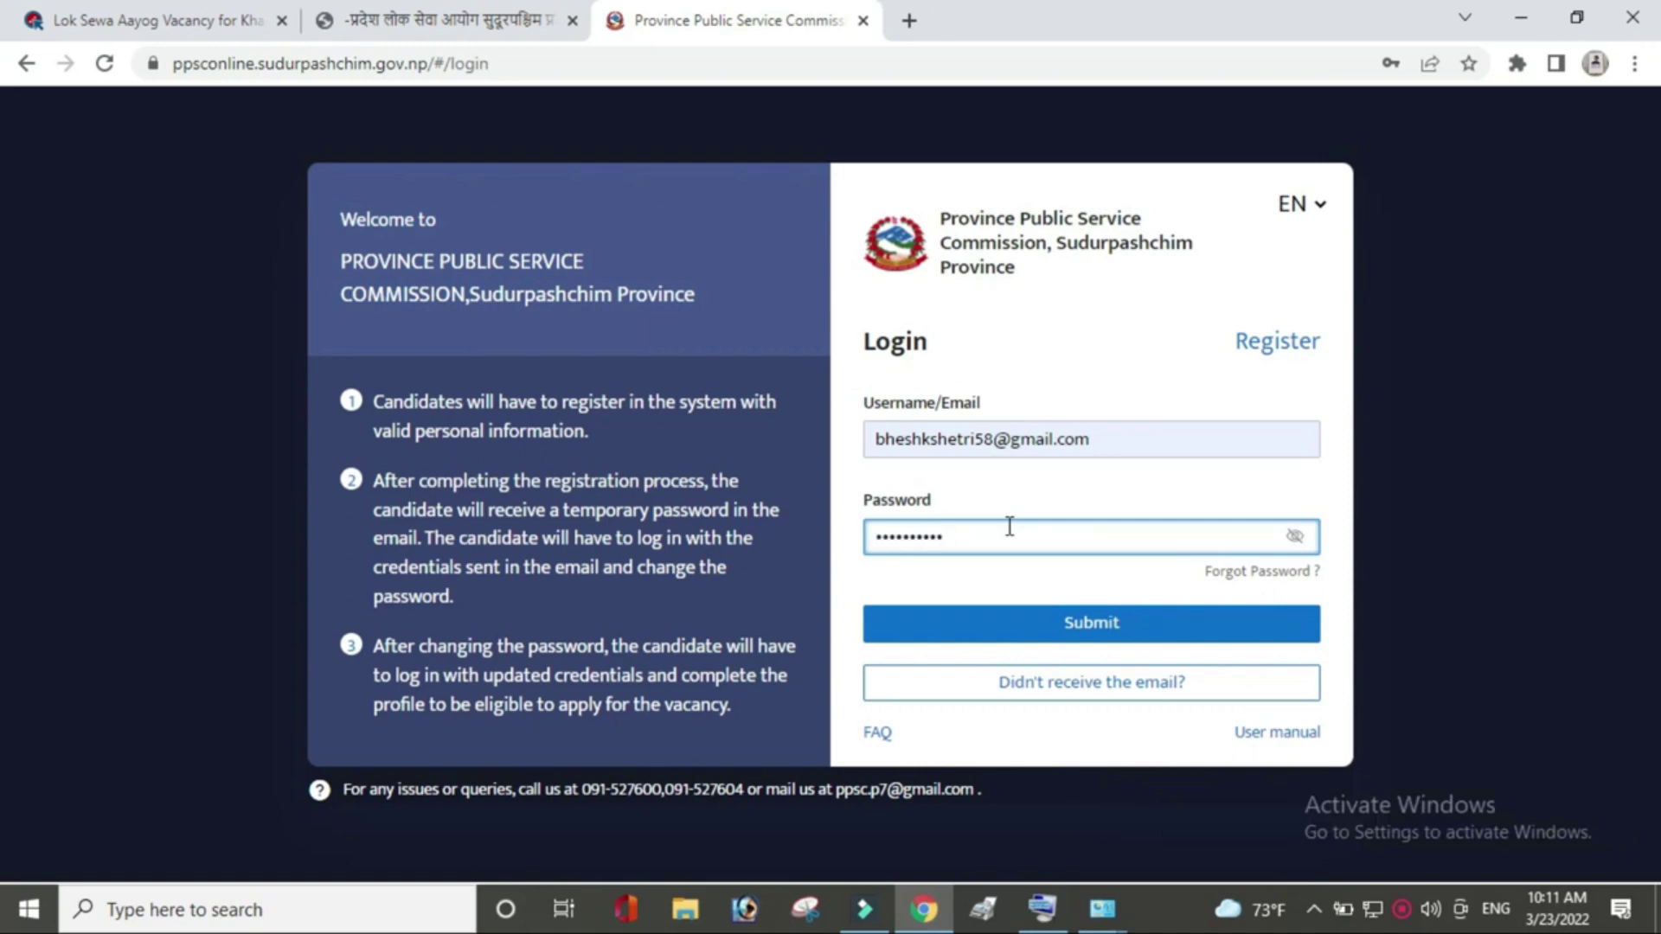
{"action": "left_click", "coordinate": [1076, 615]}
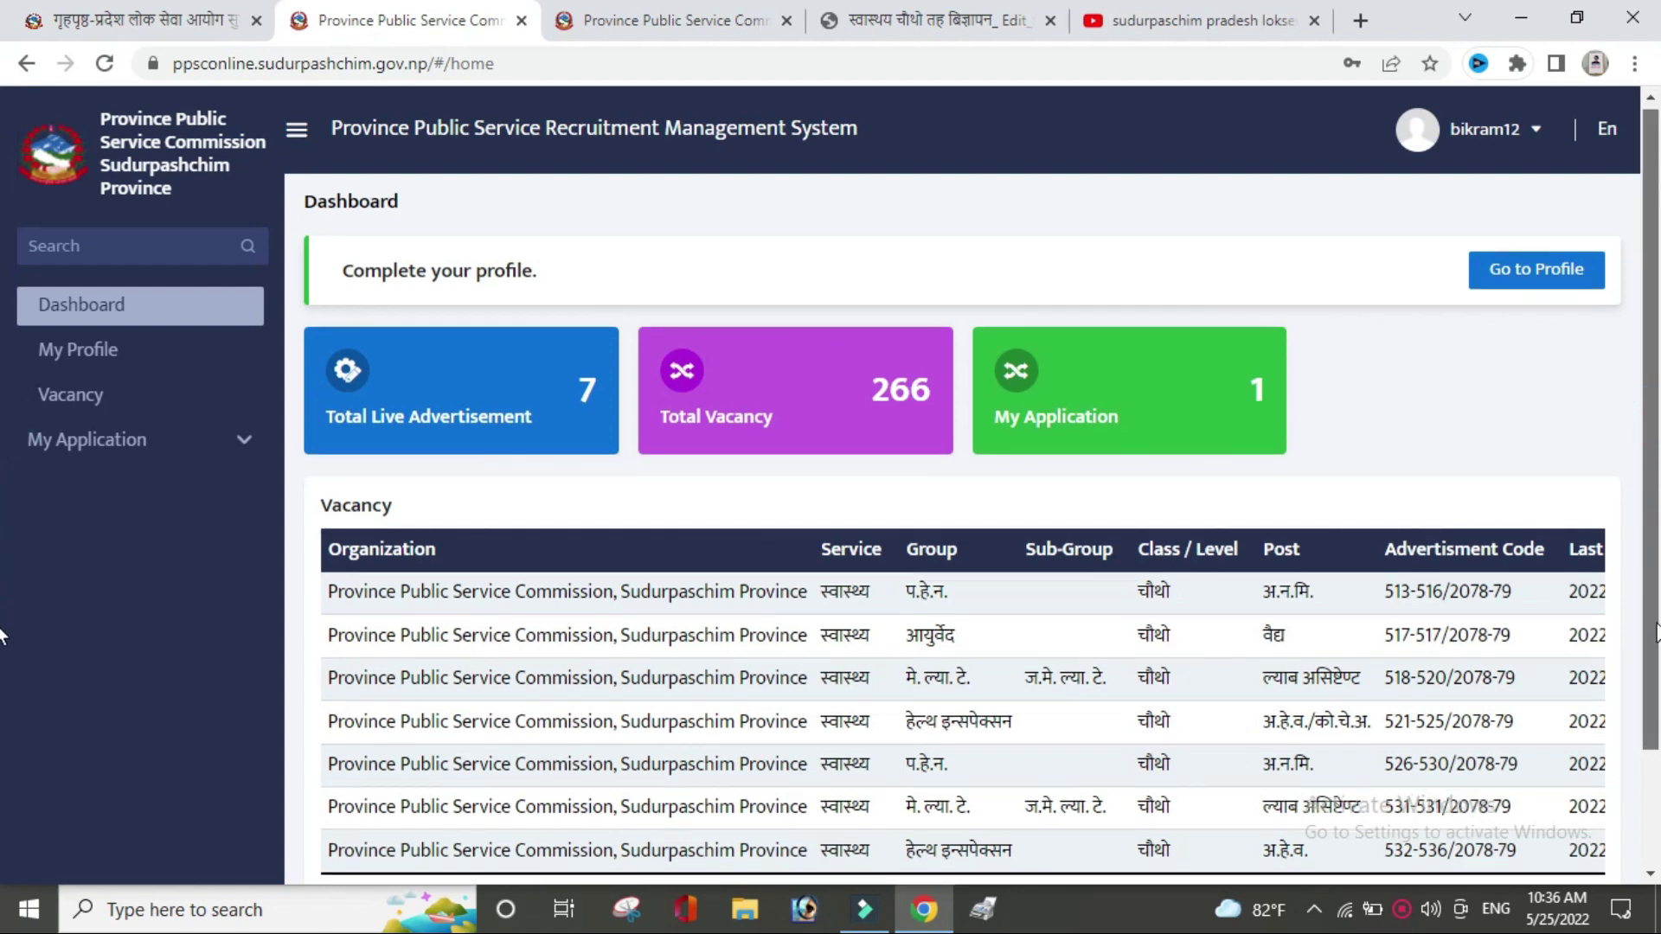
{"action": "scroll", "coordinate": [1651, 783], "scroll_direction": "down", "scroll_amount": 2}
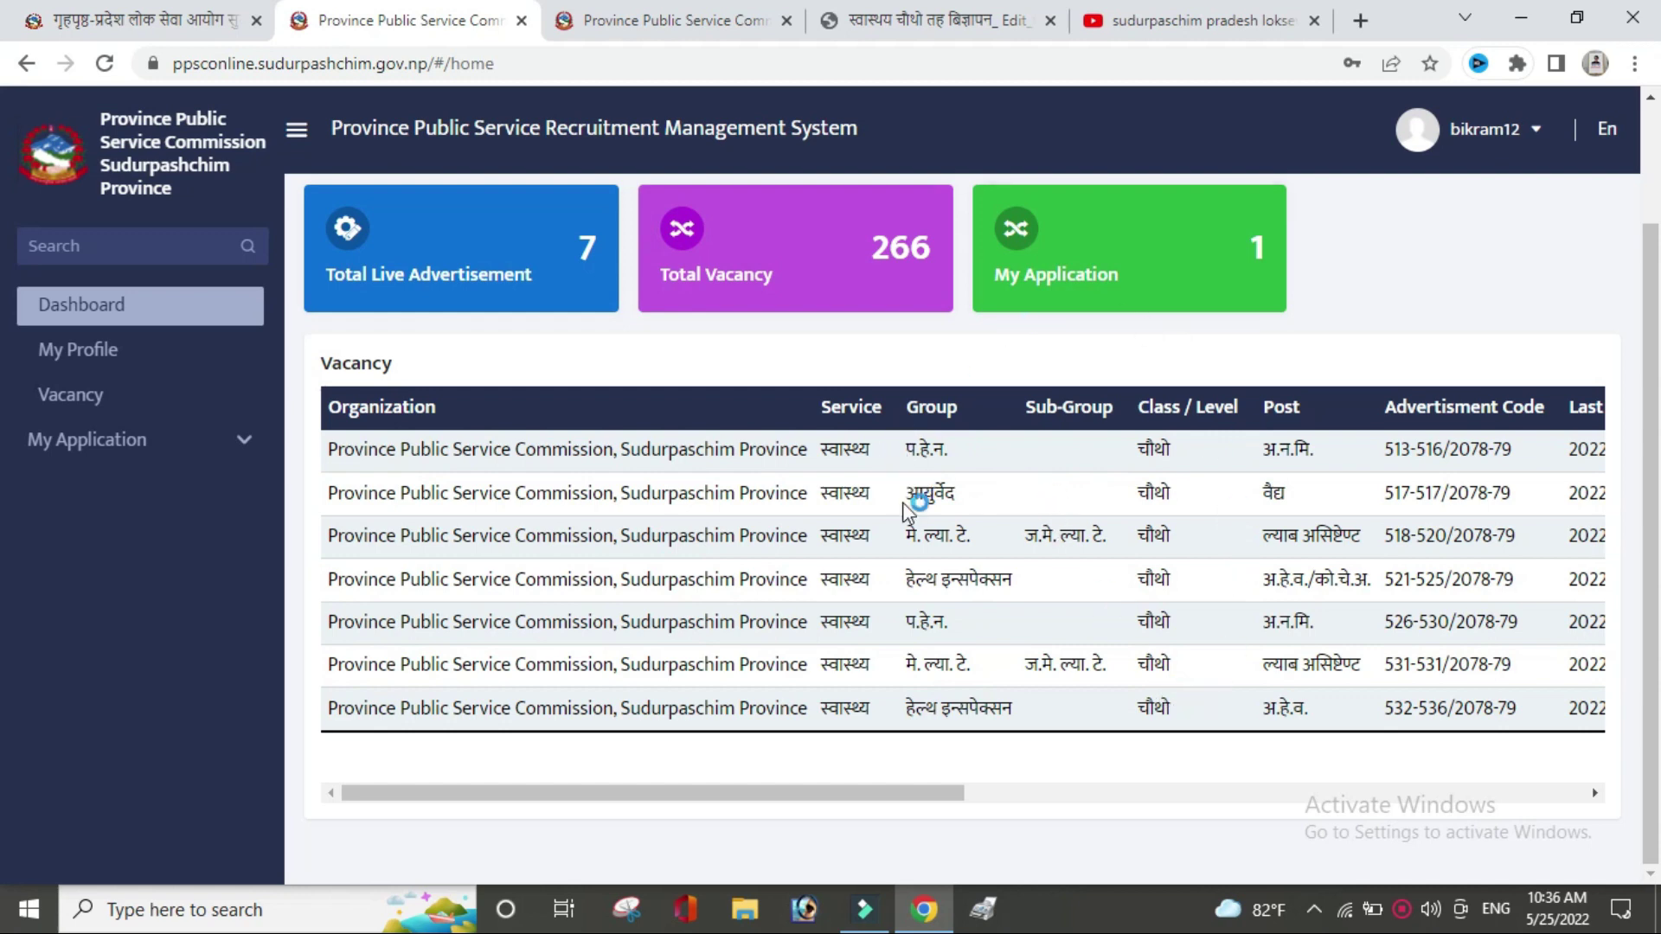
{"action": "scroll", "coordinate": [0, 536], "scroll_direction": "up", "scroll_amount": 2}
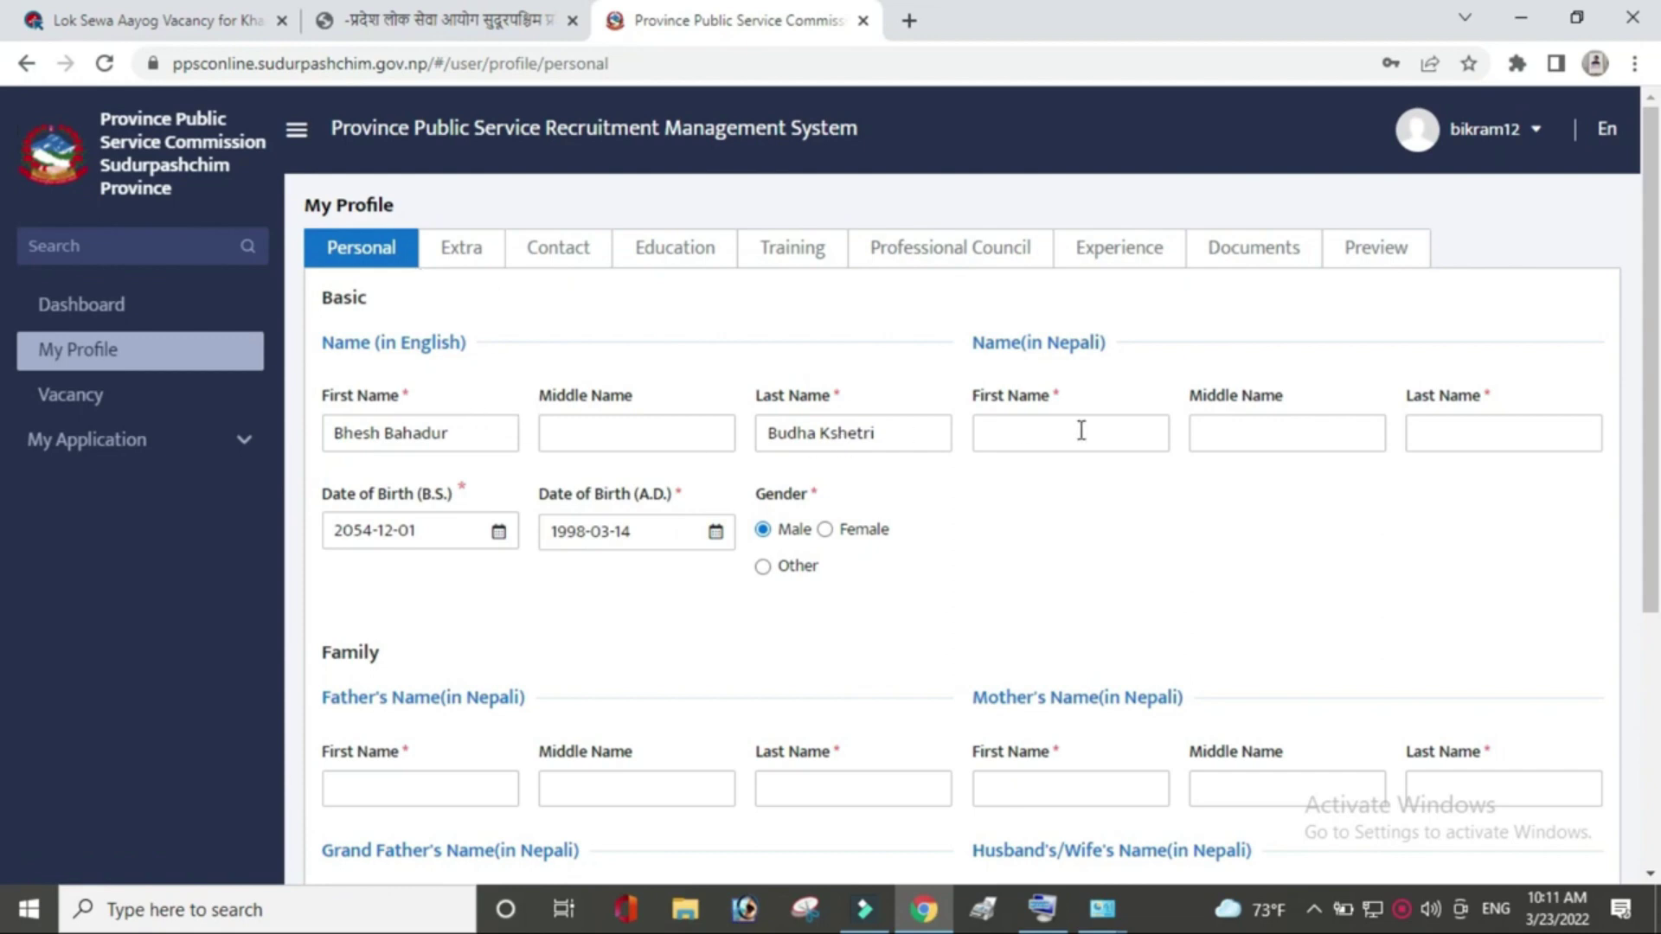
Fill in the Nepali first name and the father's and mother's first and last names in Nepali.
{"action": "left_click", "coordinate": [1081, 430]}
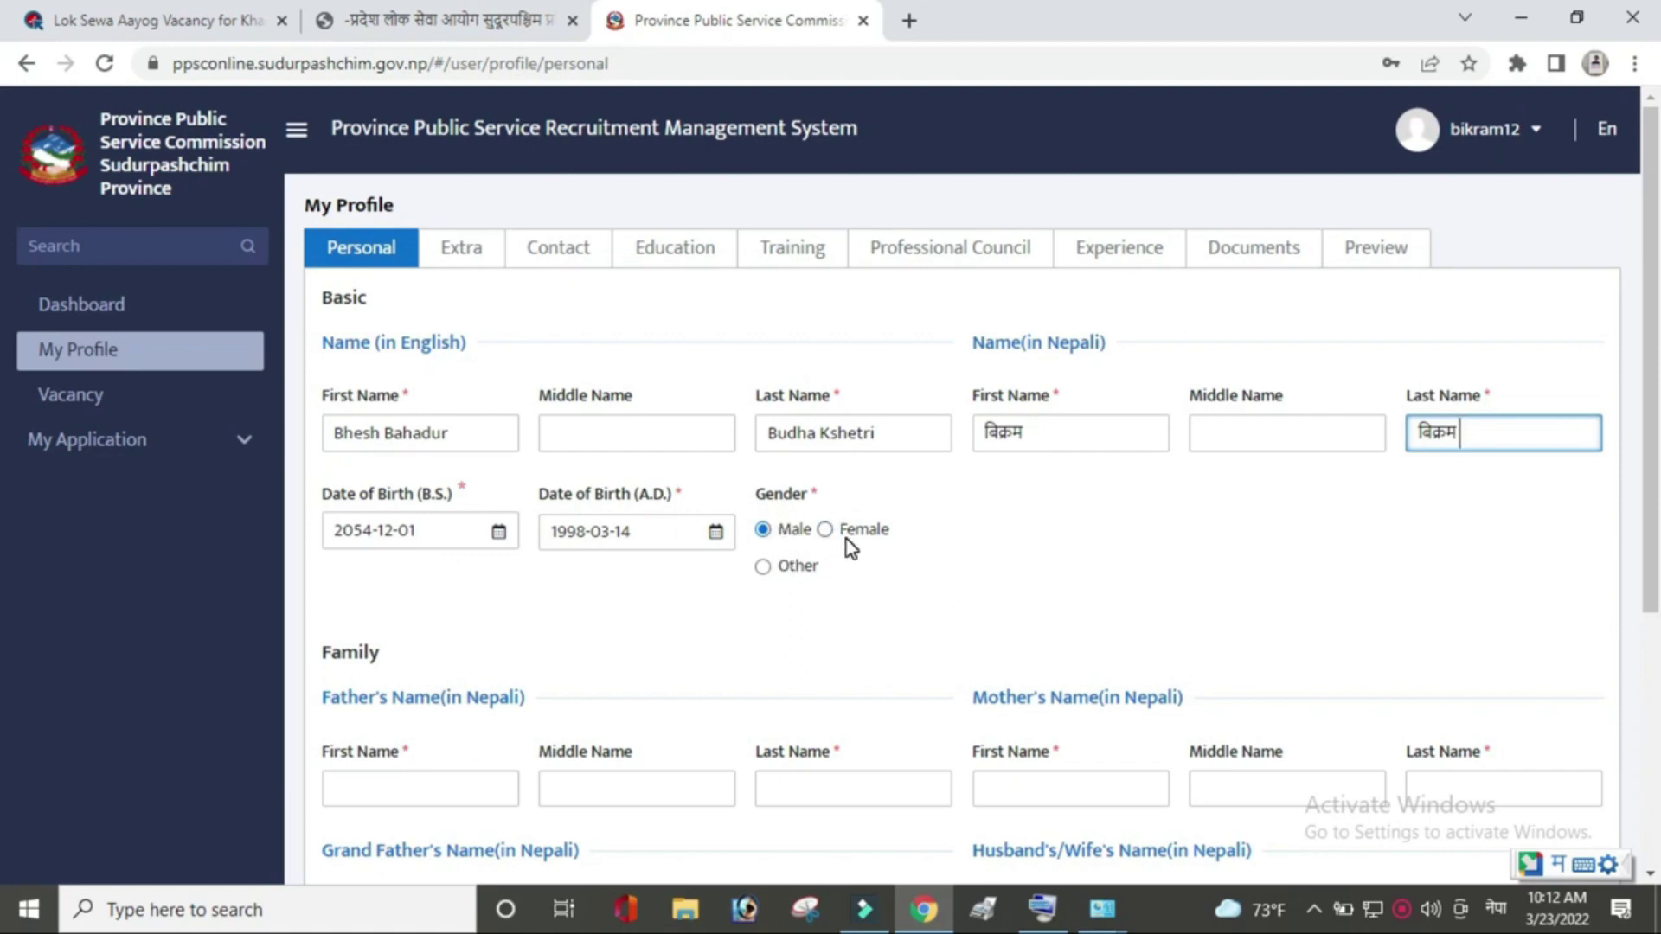
{"action": "scroll", "coordinate": [4, 519], "scroll_direction": "down", "scroll_amount": 3}
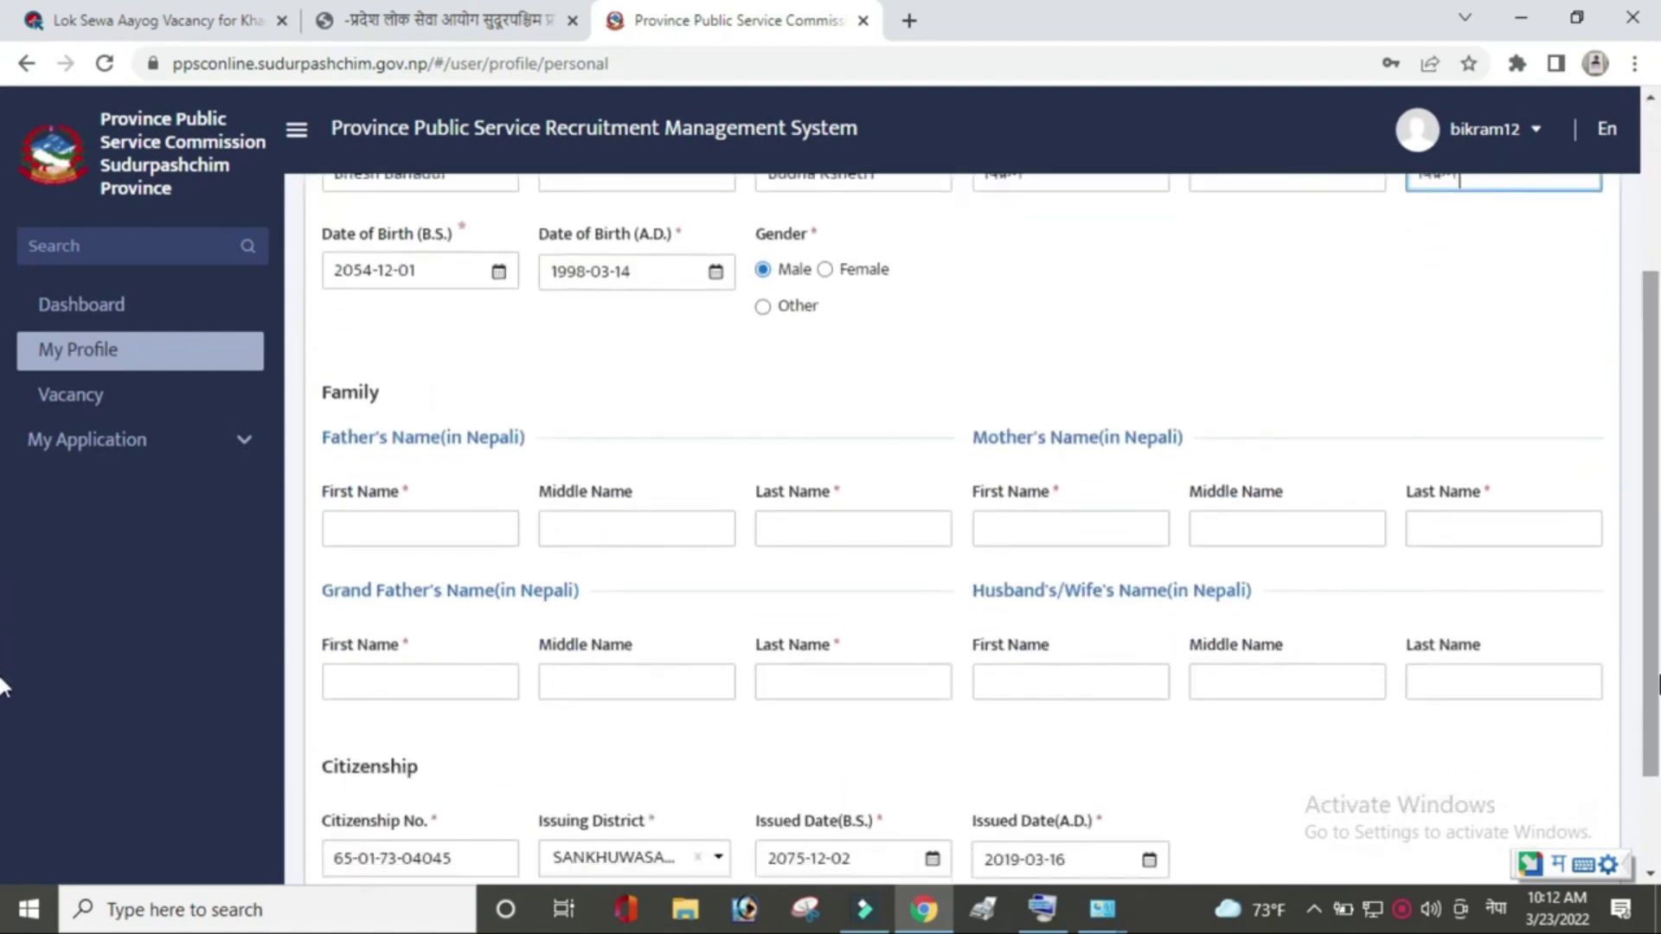
{"action": "left_click", "coordinate": [417, 542]}
{"action": "type", "text": "विक्रम"}
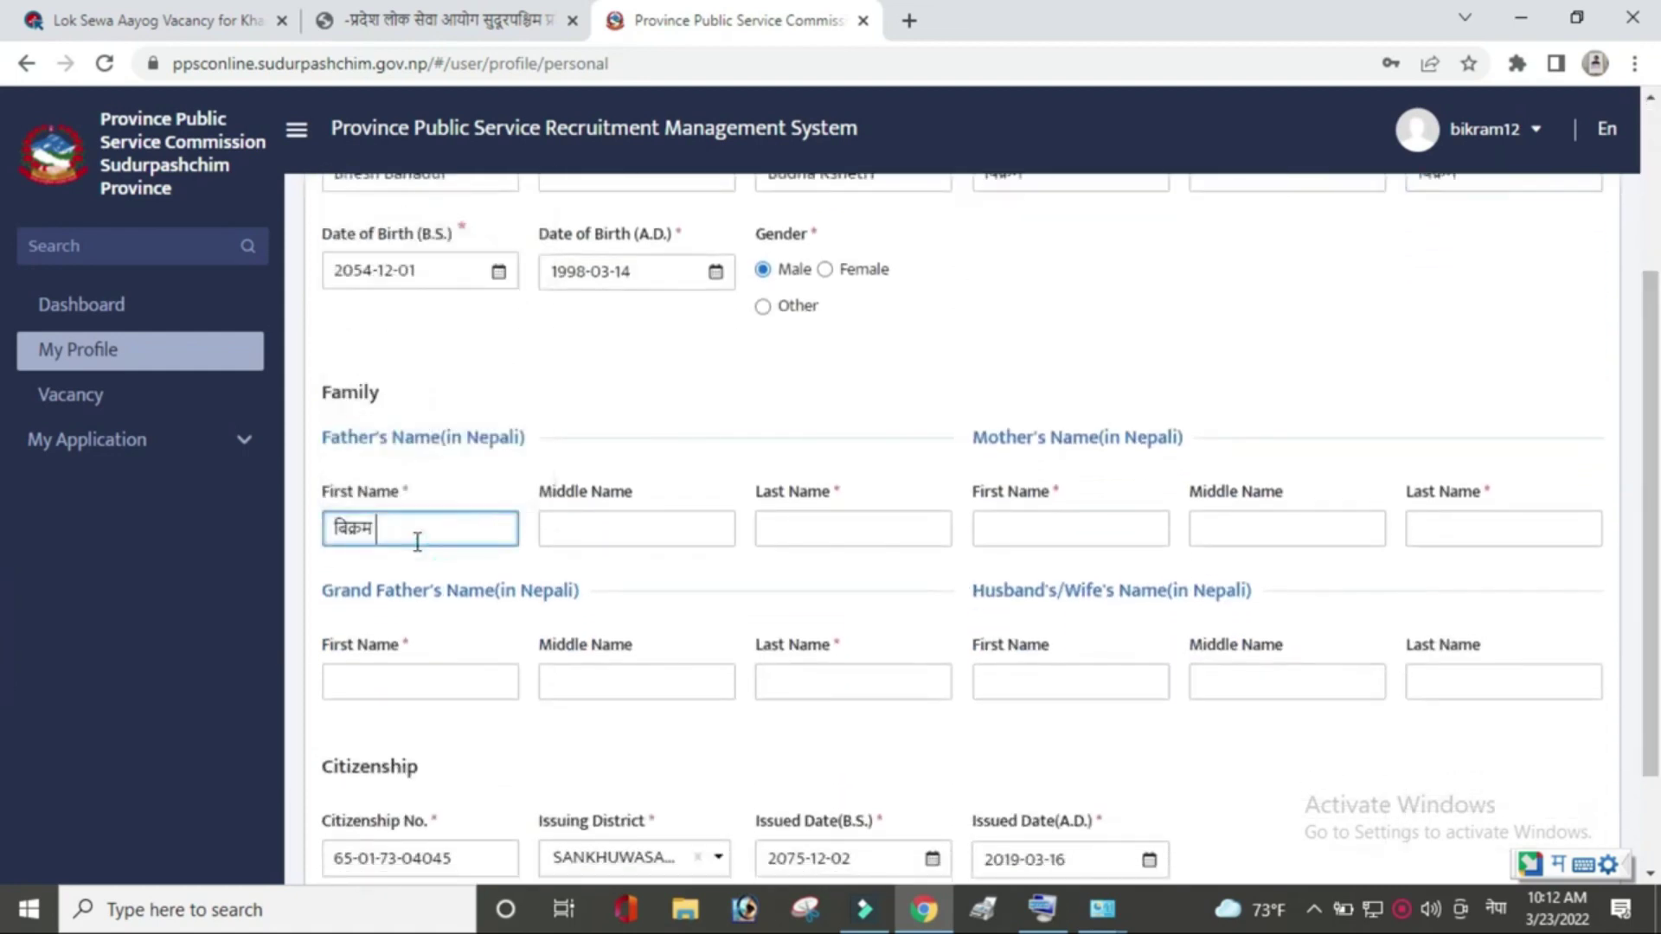
{"action": "left_click", "coordinate": [827, 528]}
{"action": "type", "text": "विक्रम"}
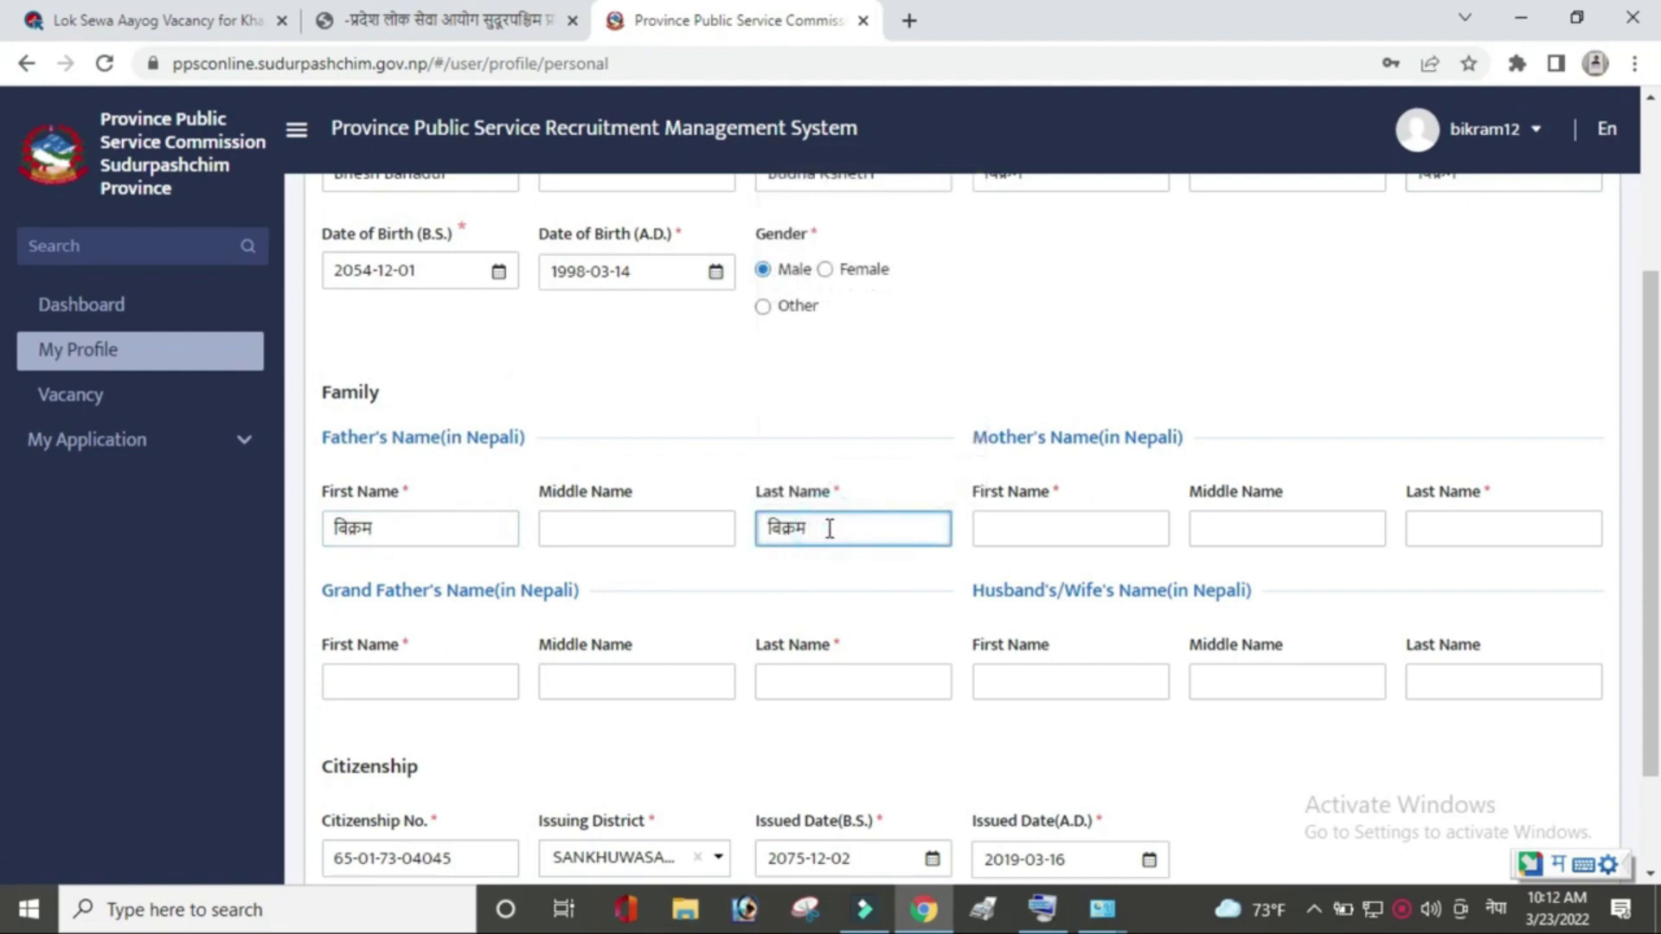
{"action": "left_click", "coordinate": [1116, 529]}
{"action": "type", "text": "विक्रम"}
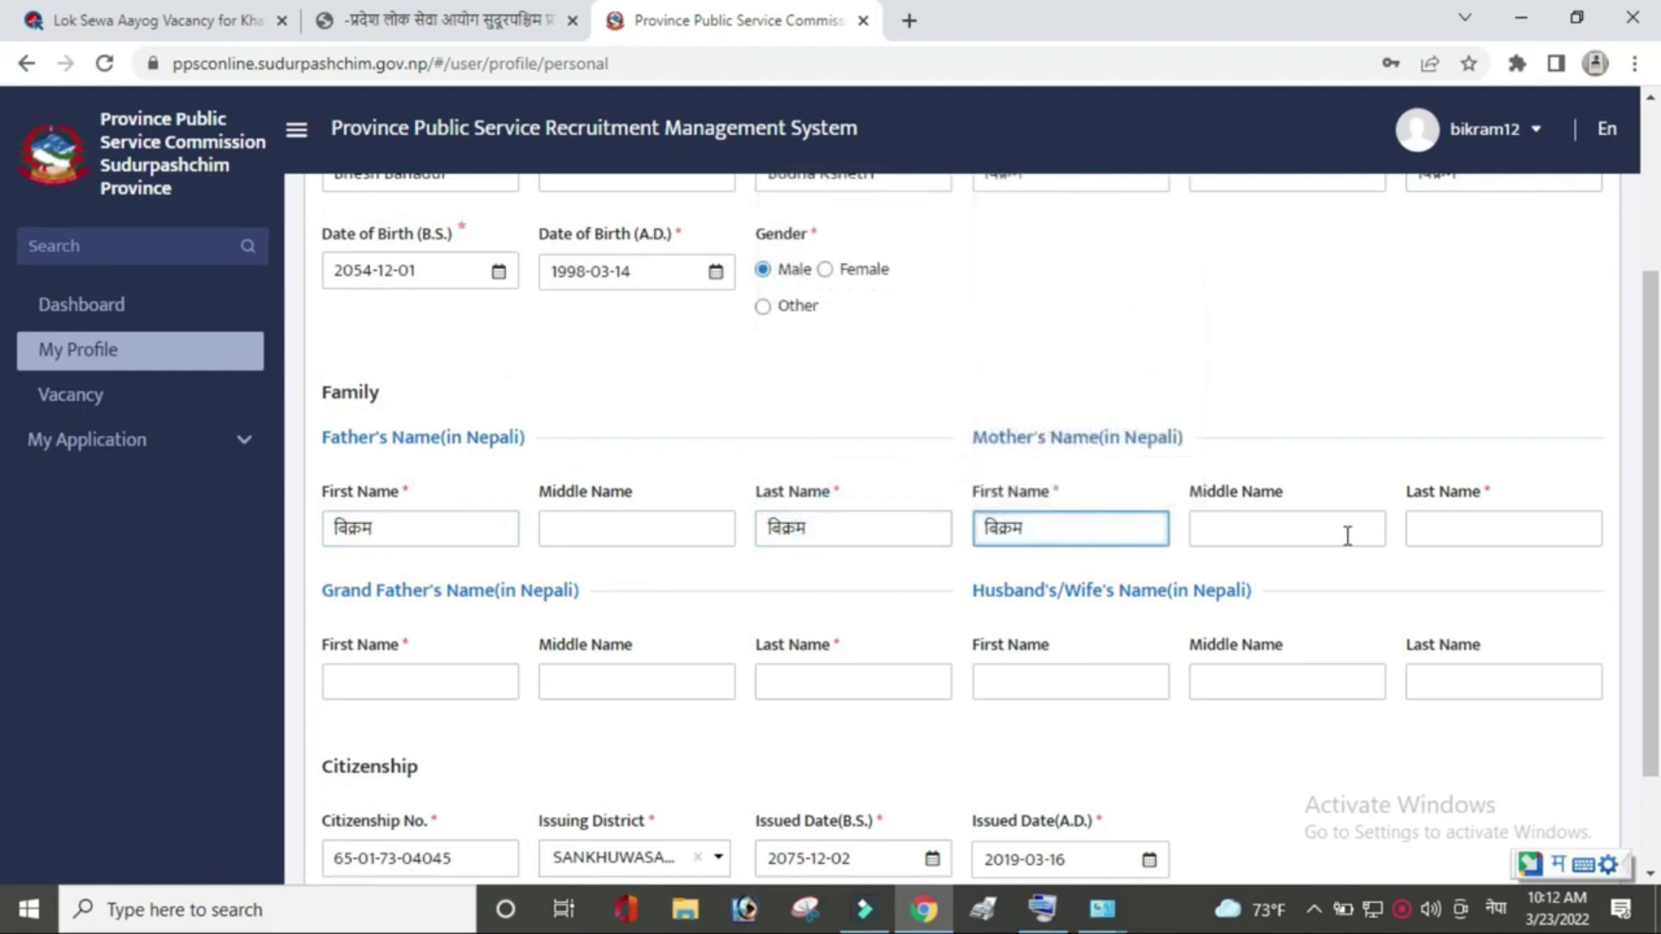
{"action": "left_click", "coordinate": [1457, 529]}
{"action": "type", "text": "विक्रम"}
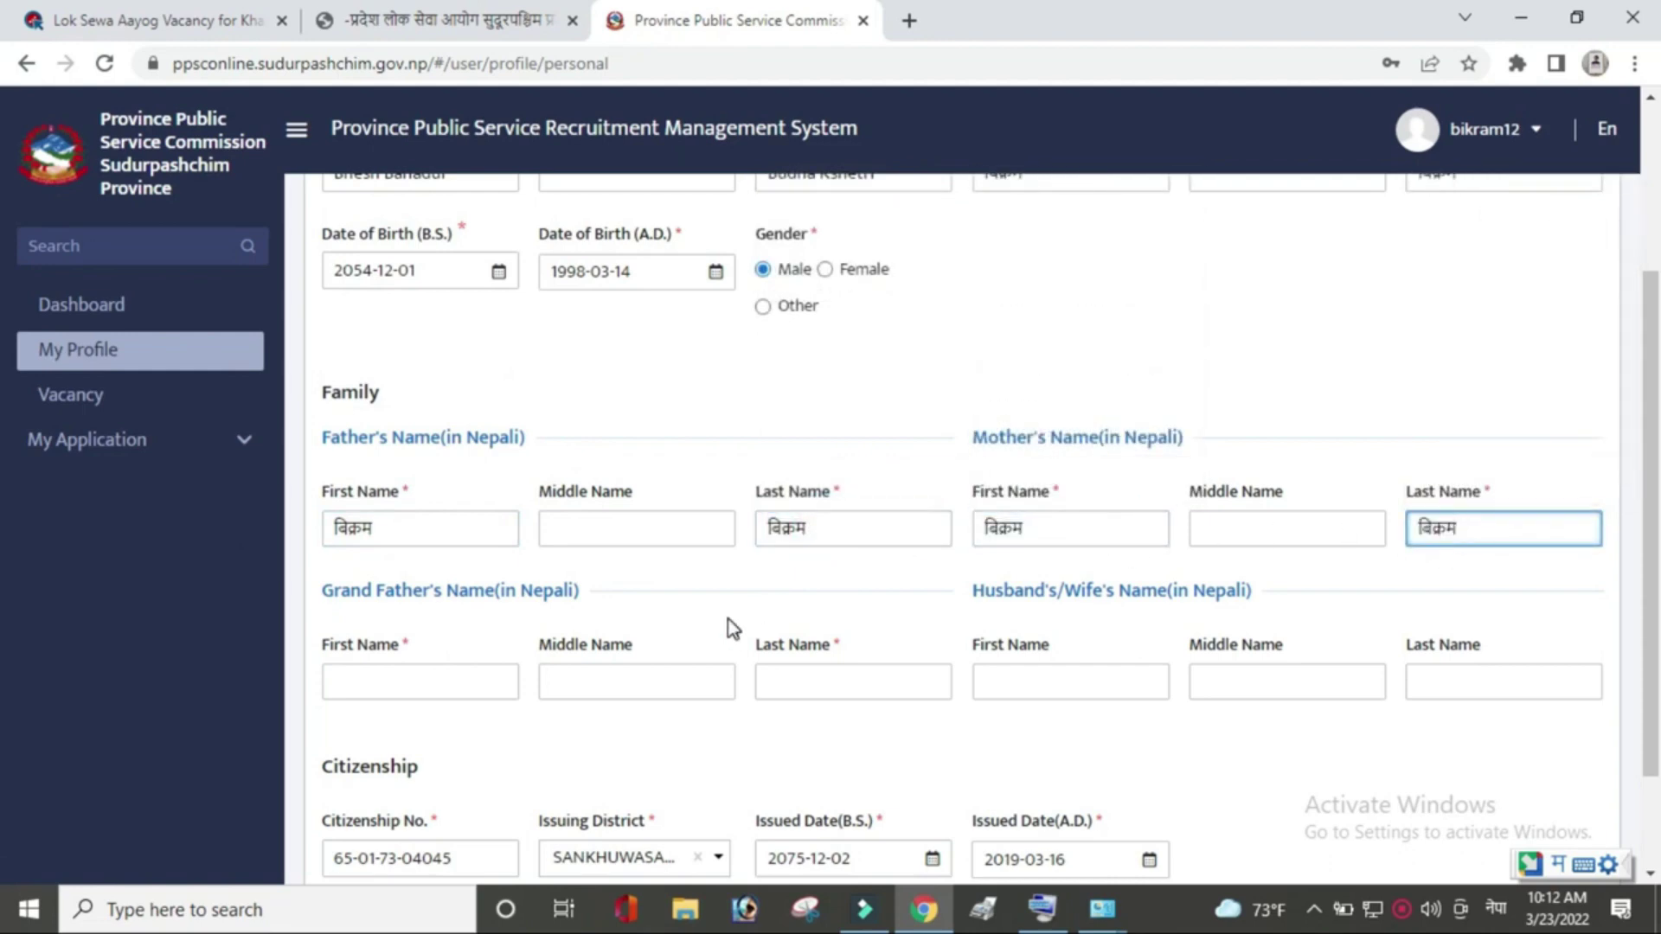
Add the grandfather's Nepali first and last names and save the personal details.
{"action": "left_click", "coordinate": [441, 689]}
{"action": "type", "text": "विक्रम"}
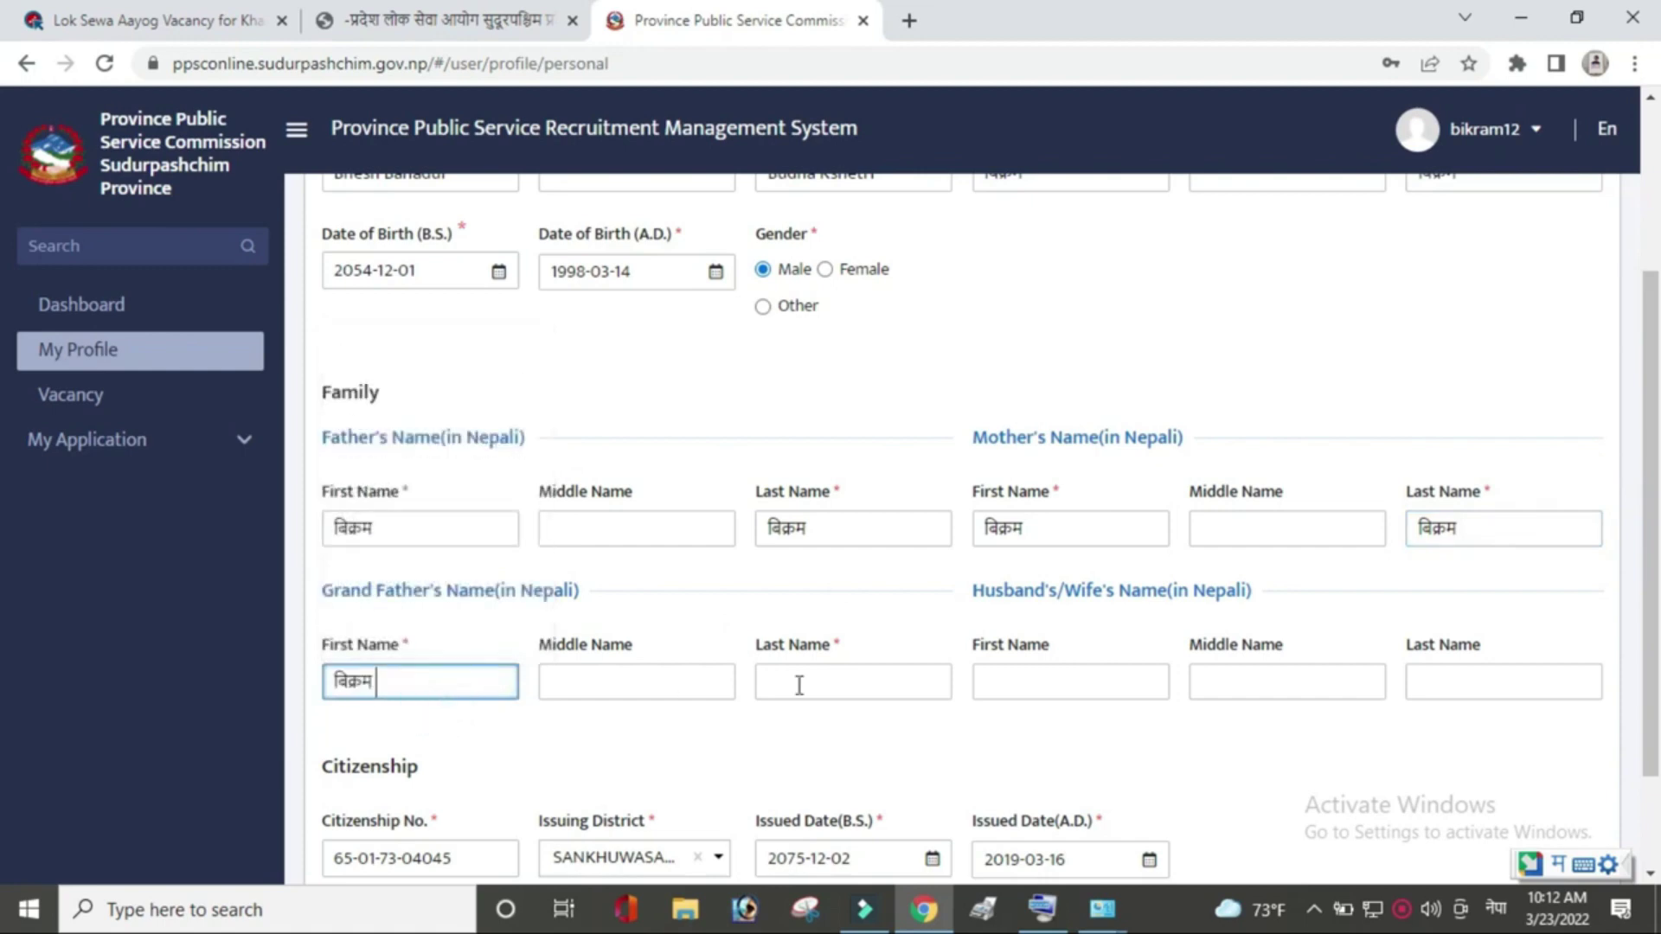
{"action": "left_click", "coordinate": [889, 683]}
{"action": "type", "text": "विक्रम"}
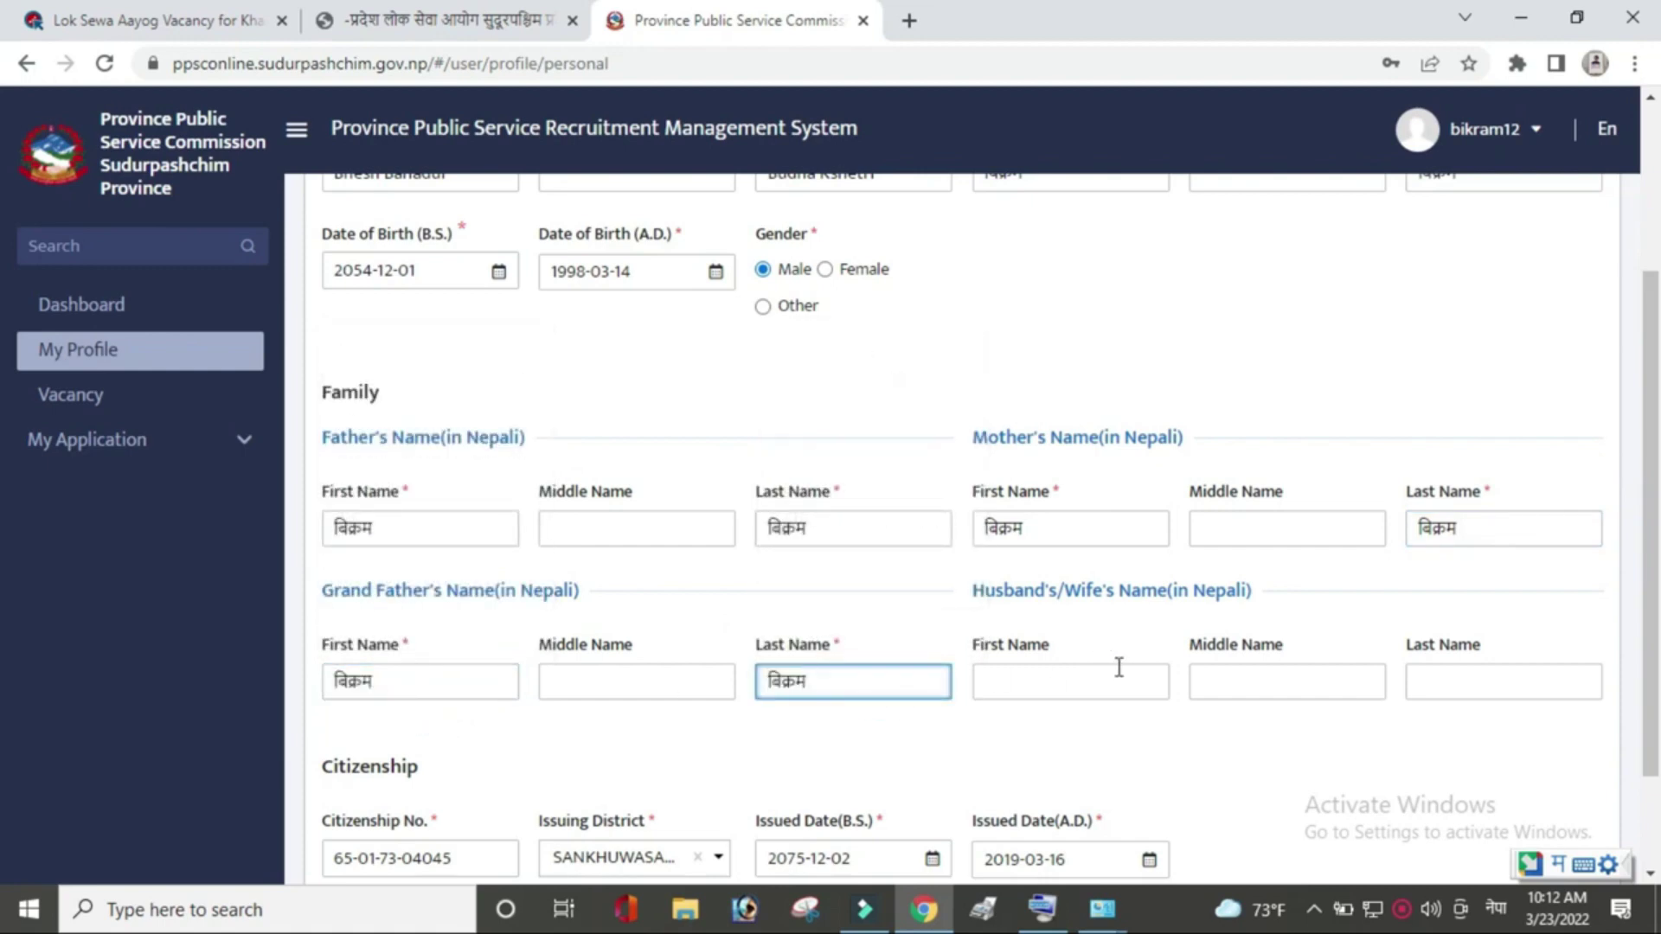
{"action": "scroll", "coordinate": [1571, 636], "scroll_direction": "down", "scroll_amount": 2}
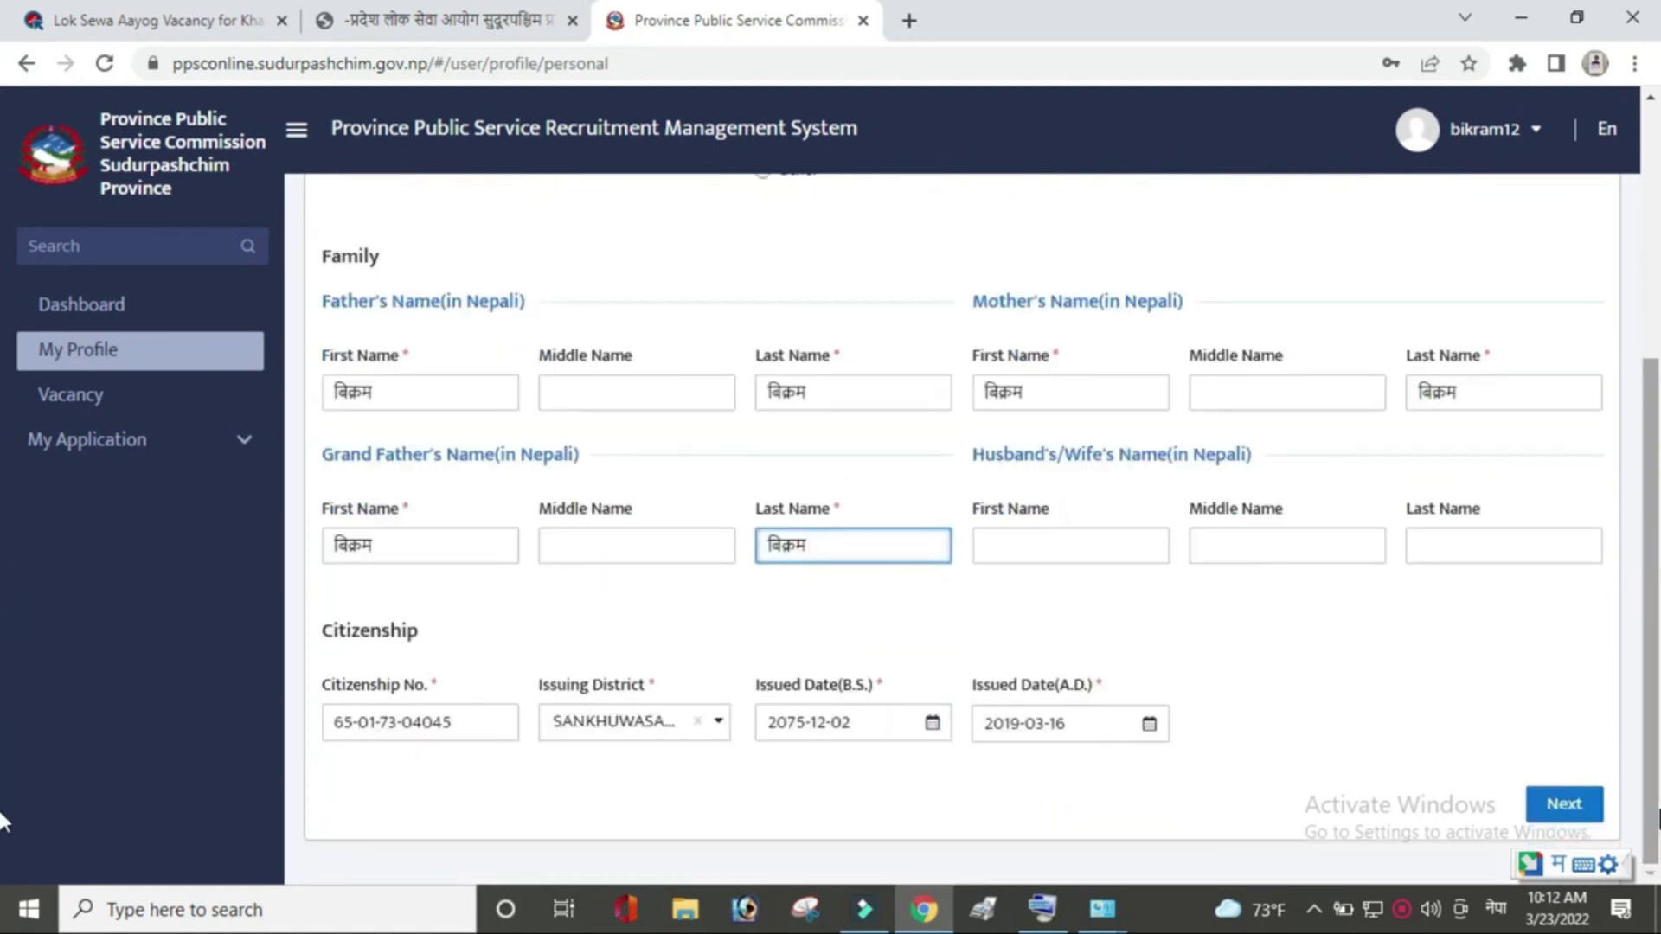
{"action": "left_click", "coordinate": [1527, 819]}
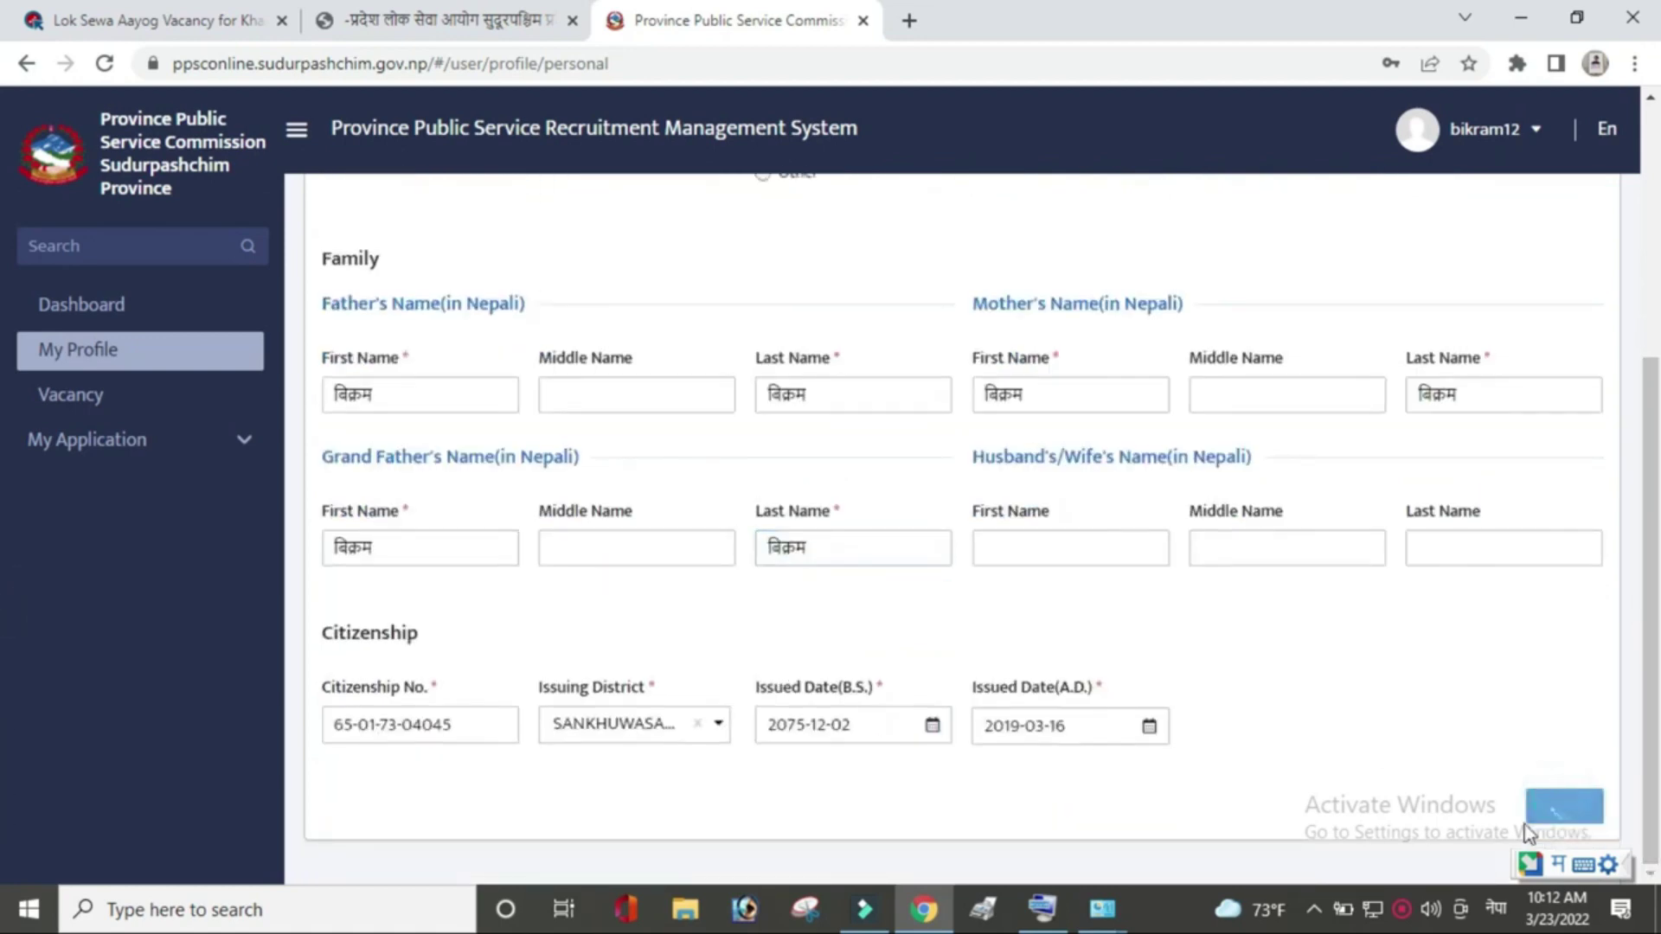
{"action": "left_click", "coordinate": [1495, 908]}
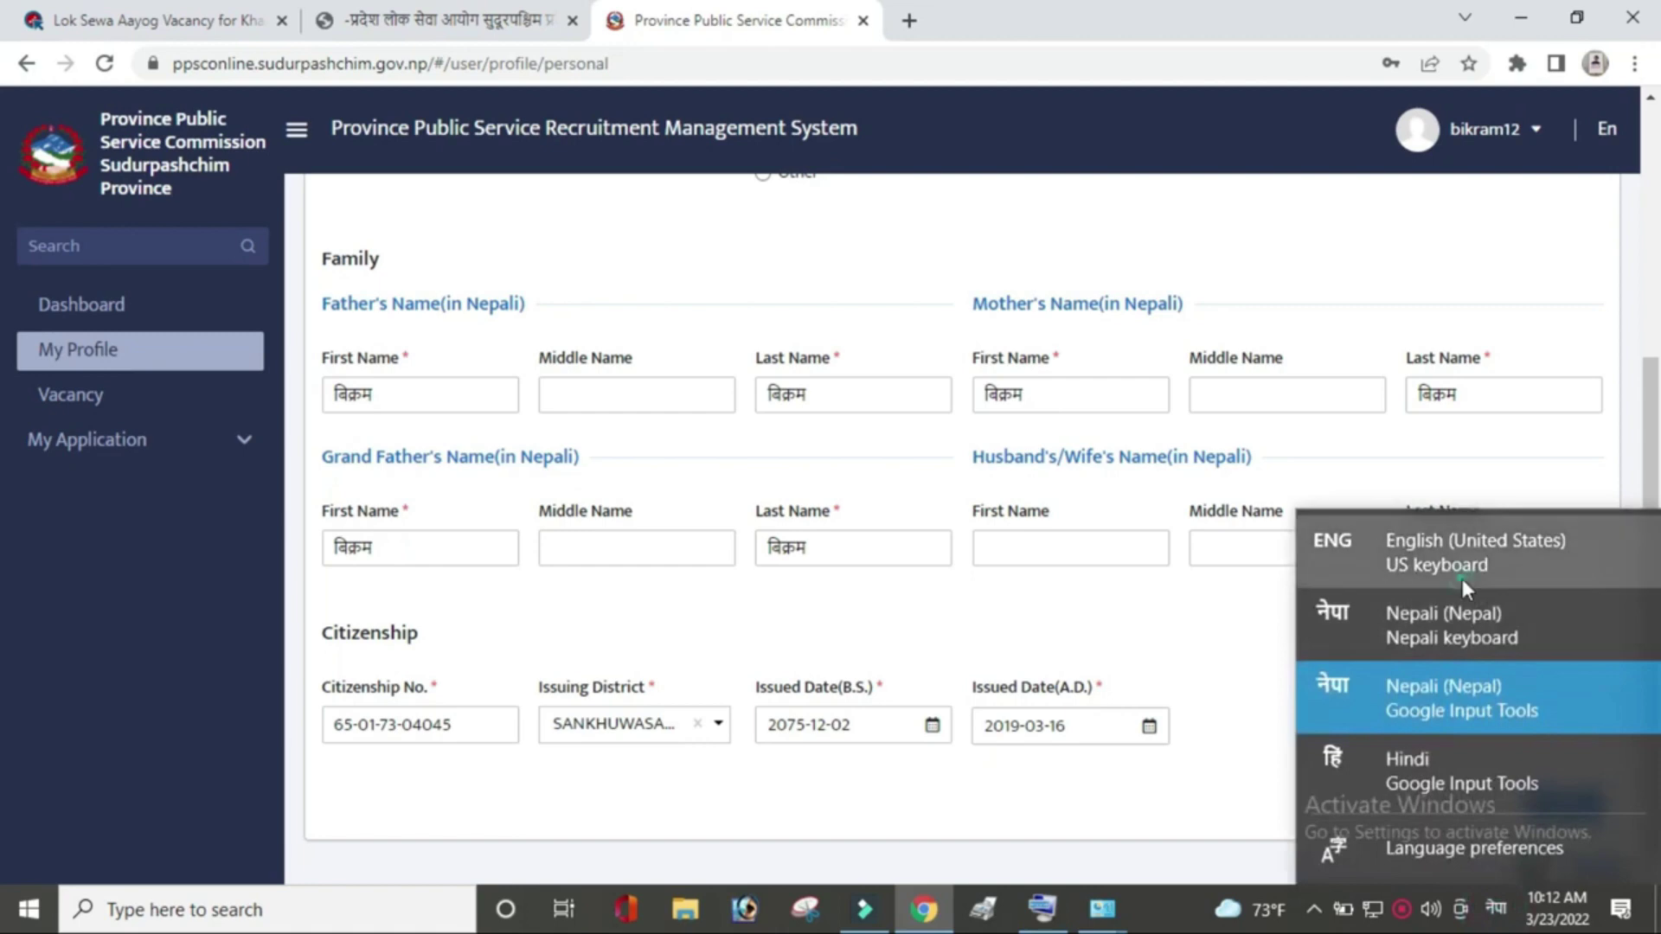
Set caste छेत्री, religion हिन्दु, marital status Unmarried and employment status Unemployment.
{"action": "left_click", "coordinate": [1462, 579]}
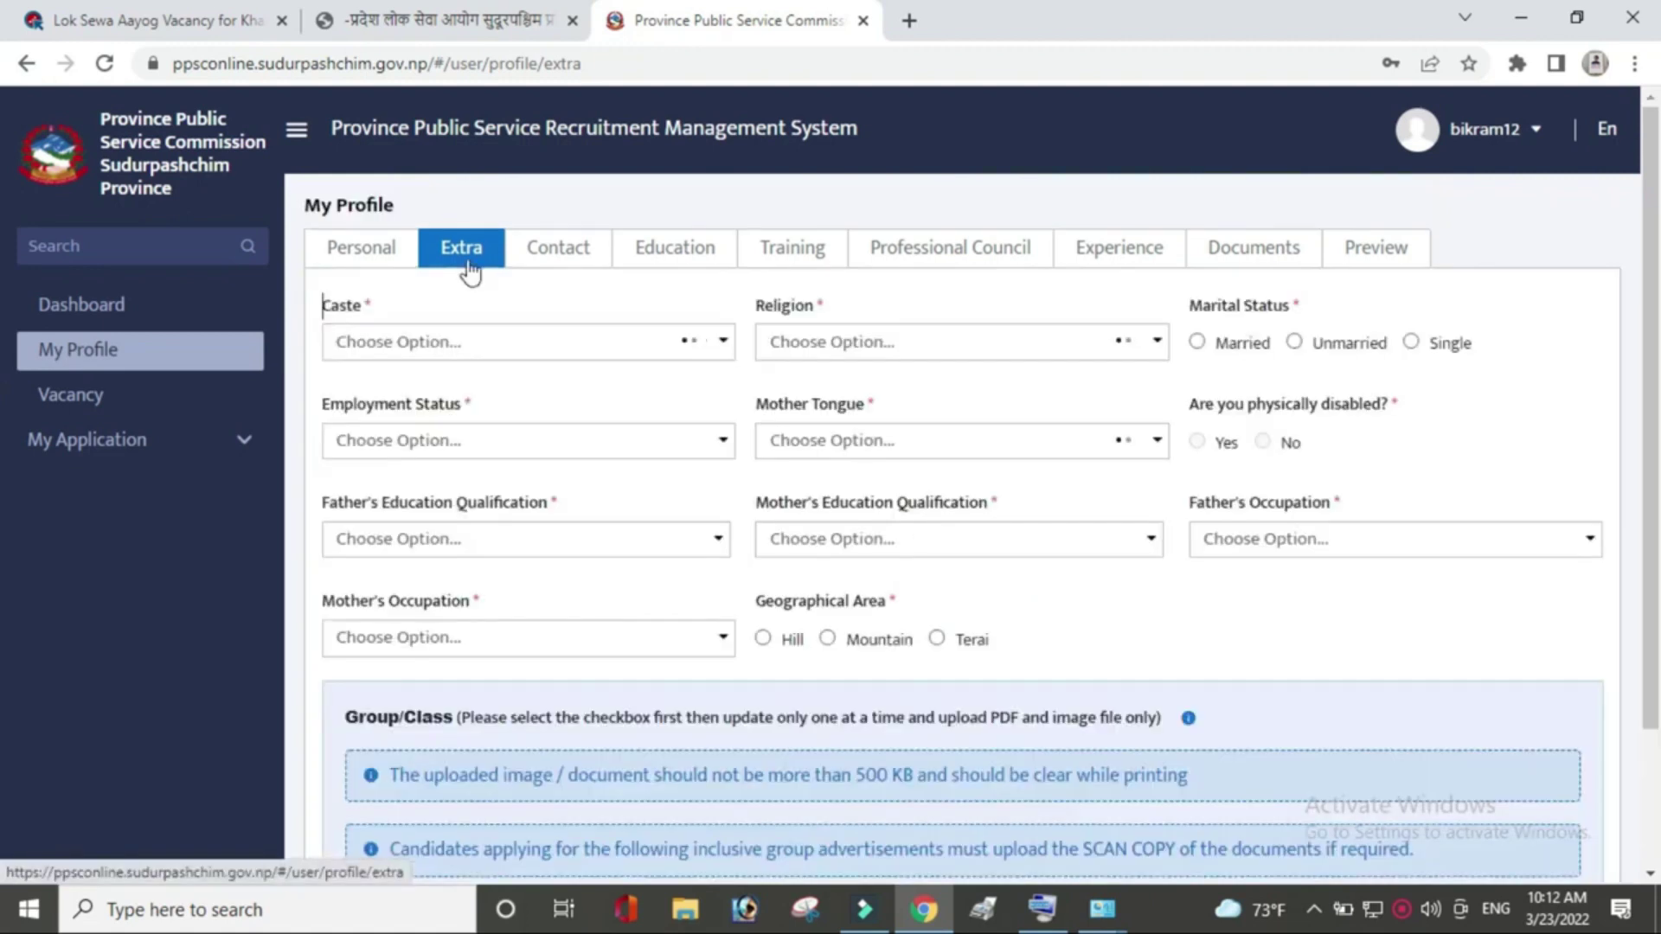
{"action": "left_click", "coordinate": [705, 342]}
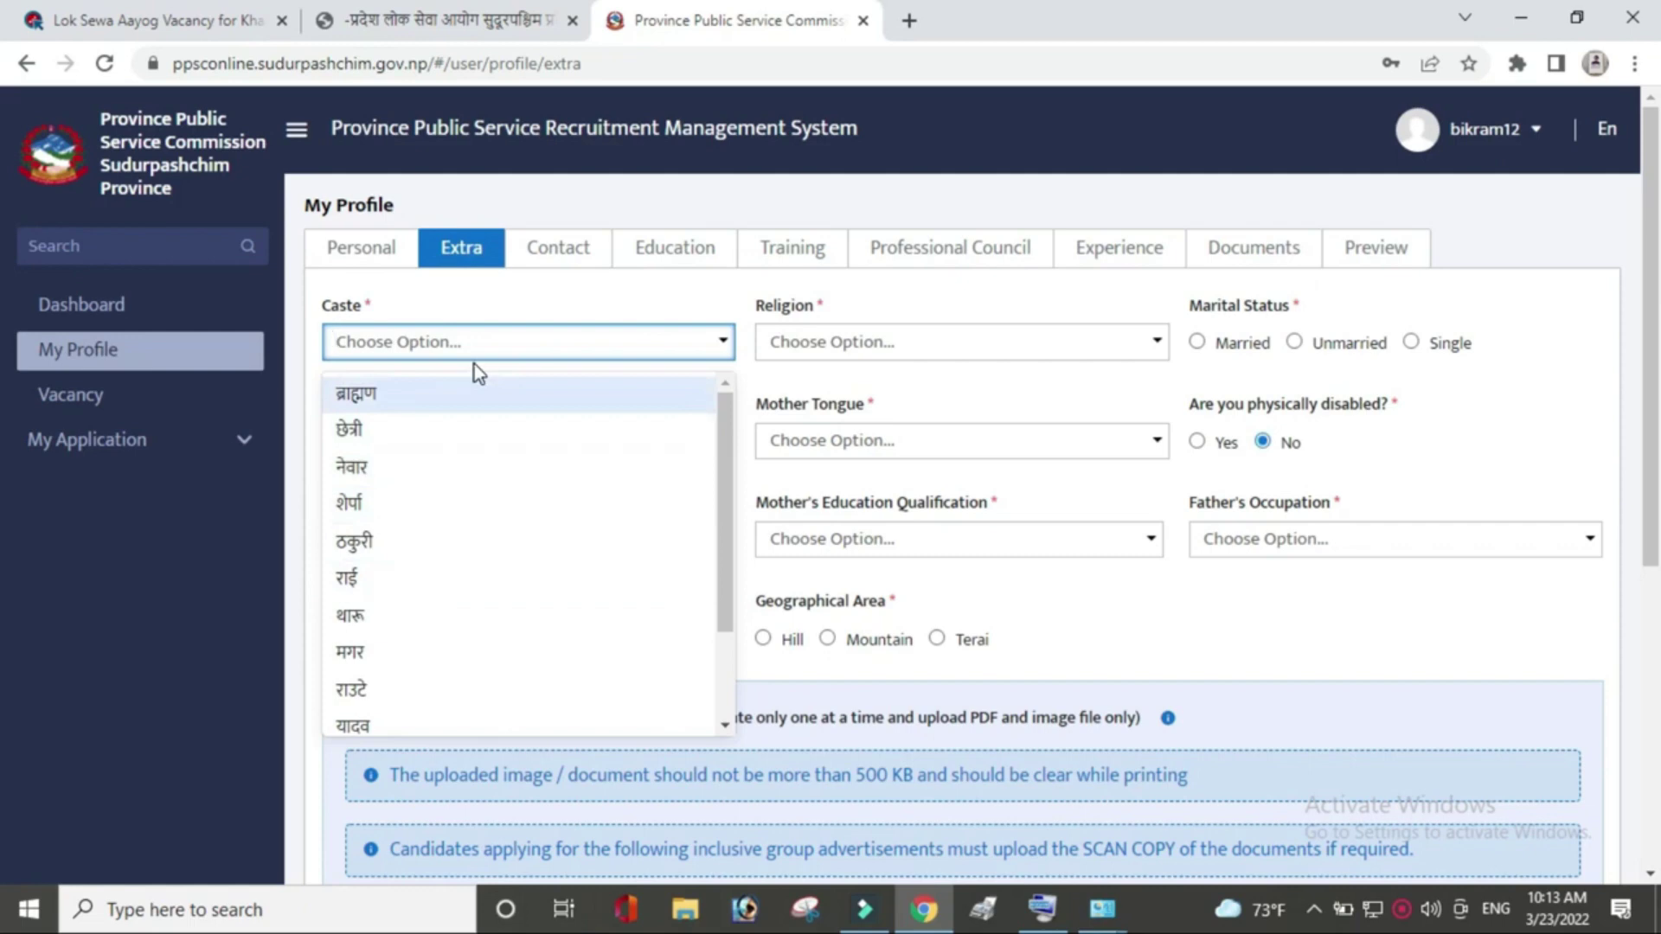
{"action": "left_click", "coordinate": [479, 435]}
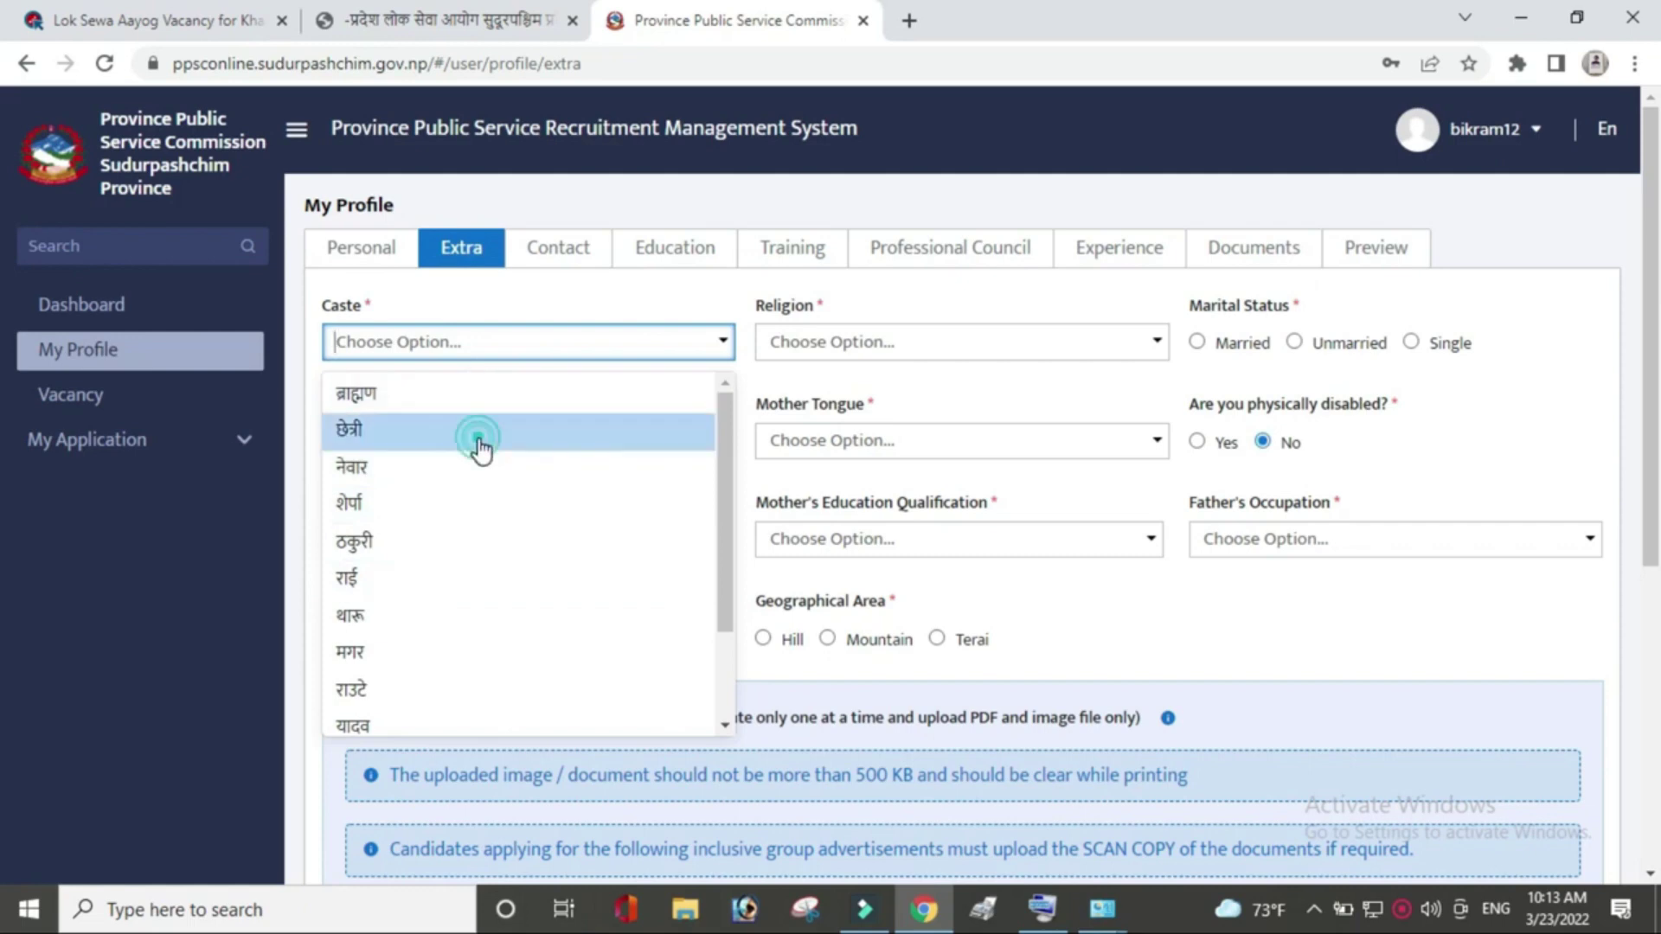
{"action": "left_click", "coordinate": [980, 348]}
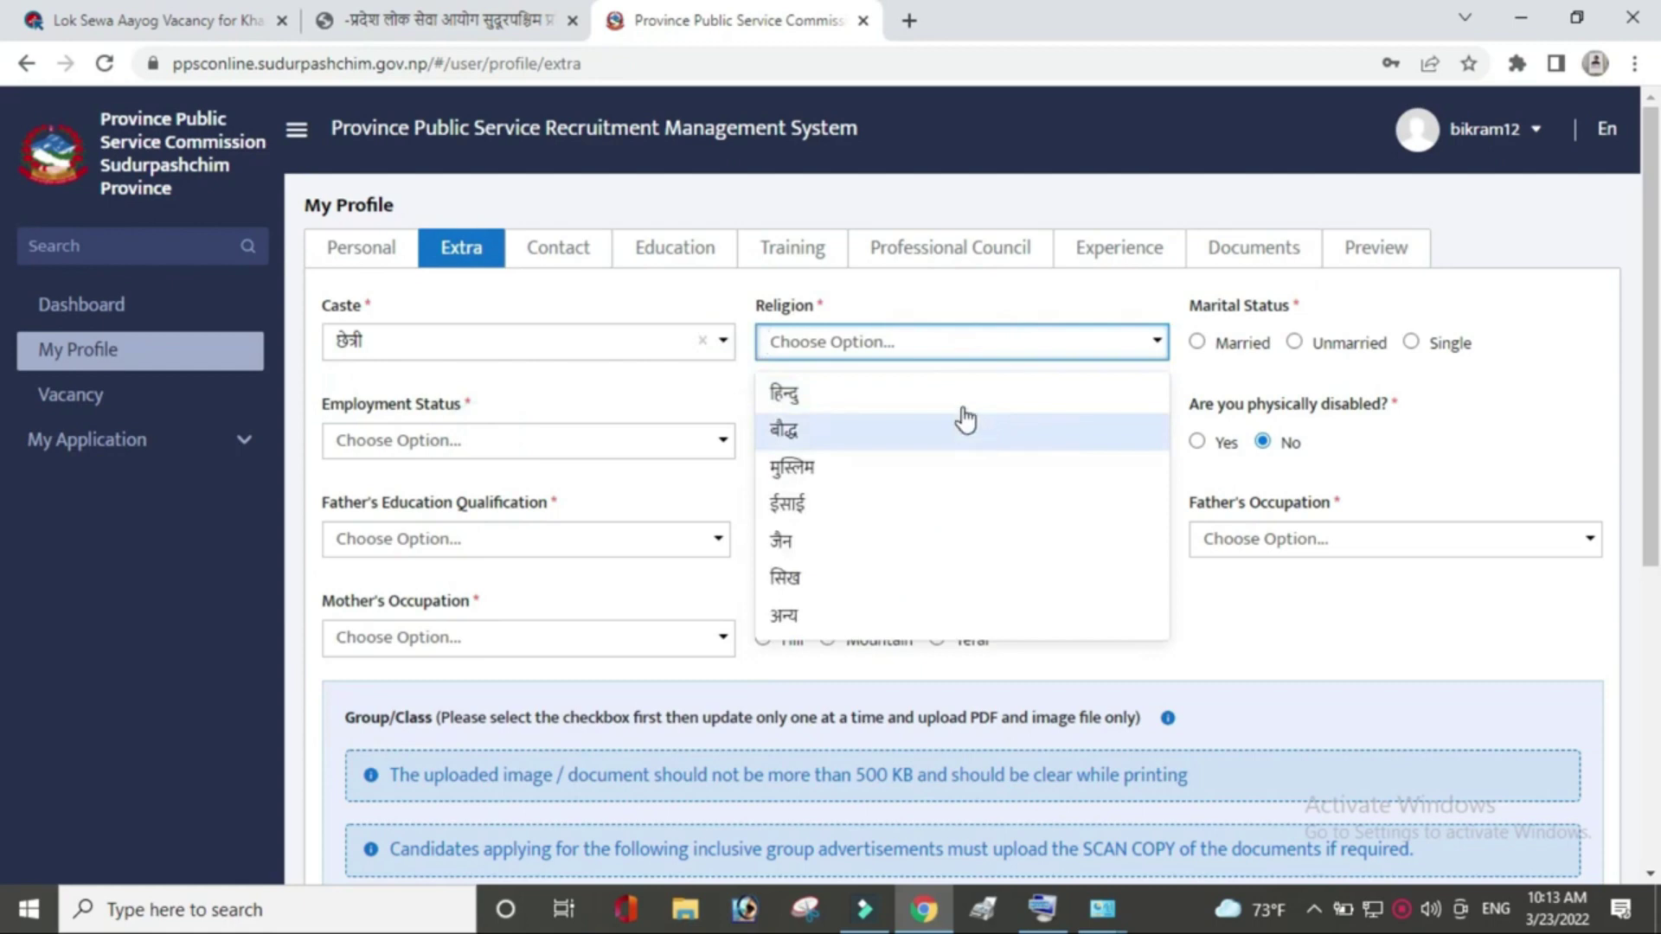
{"action": "left_click", "coordinate": [960, 396]}
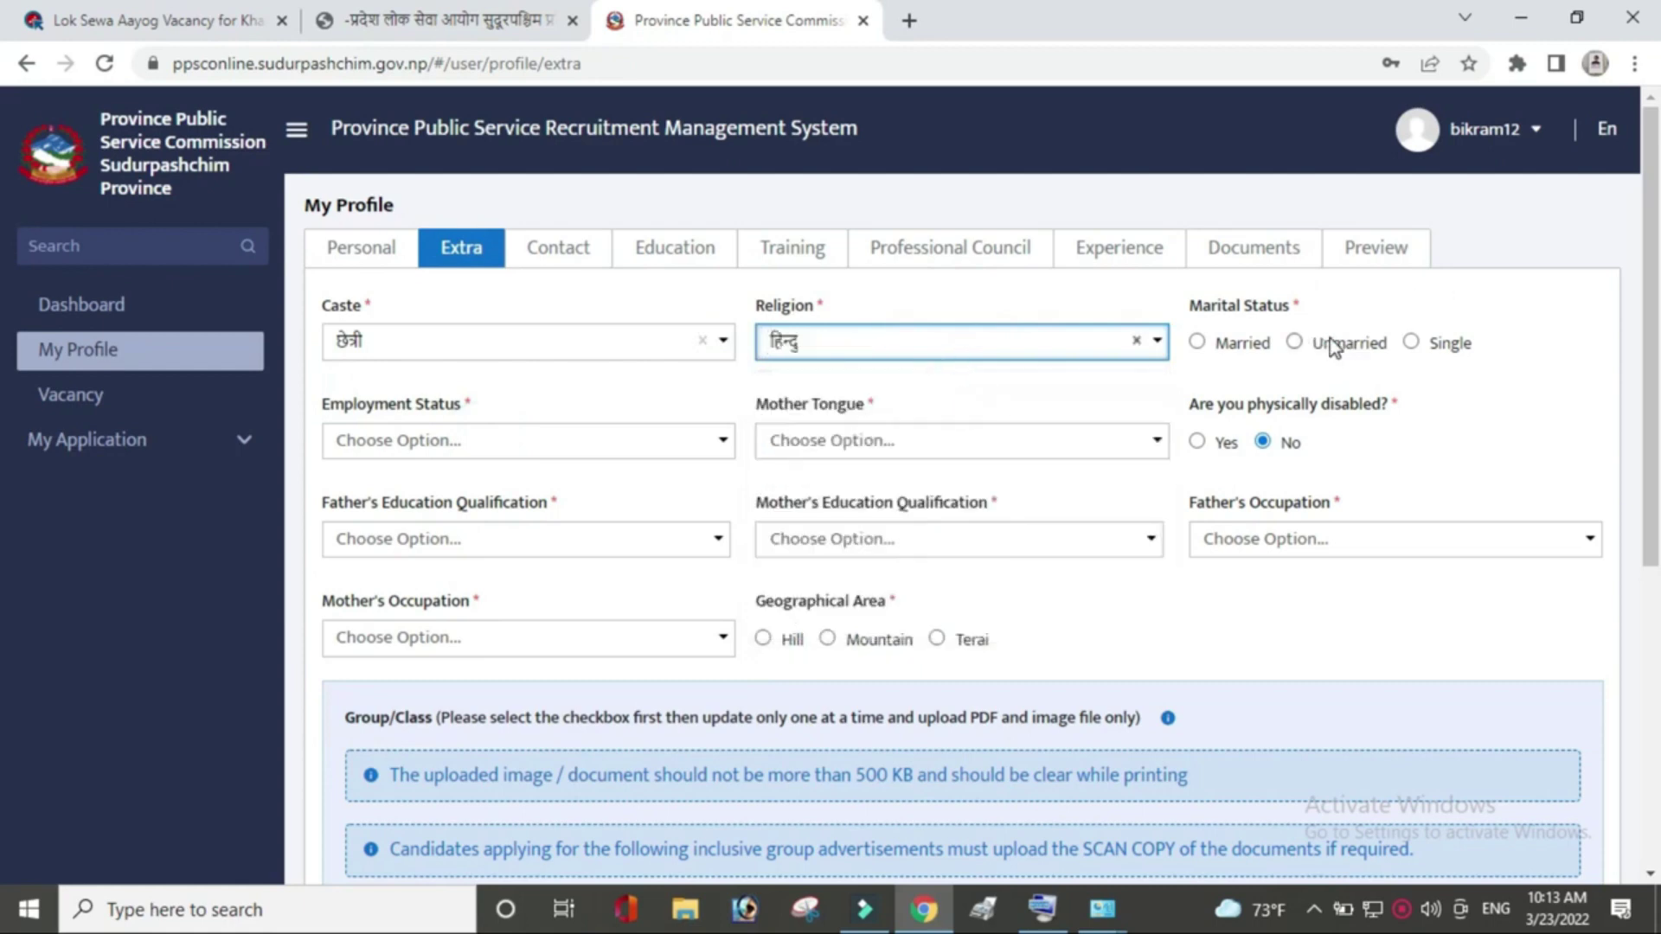
{"action": "left_click", "coordinate": [1295, 342]}
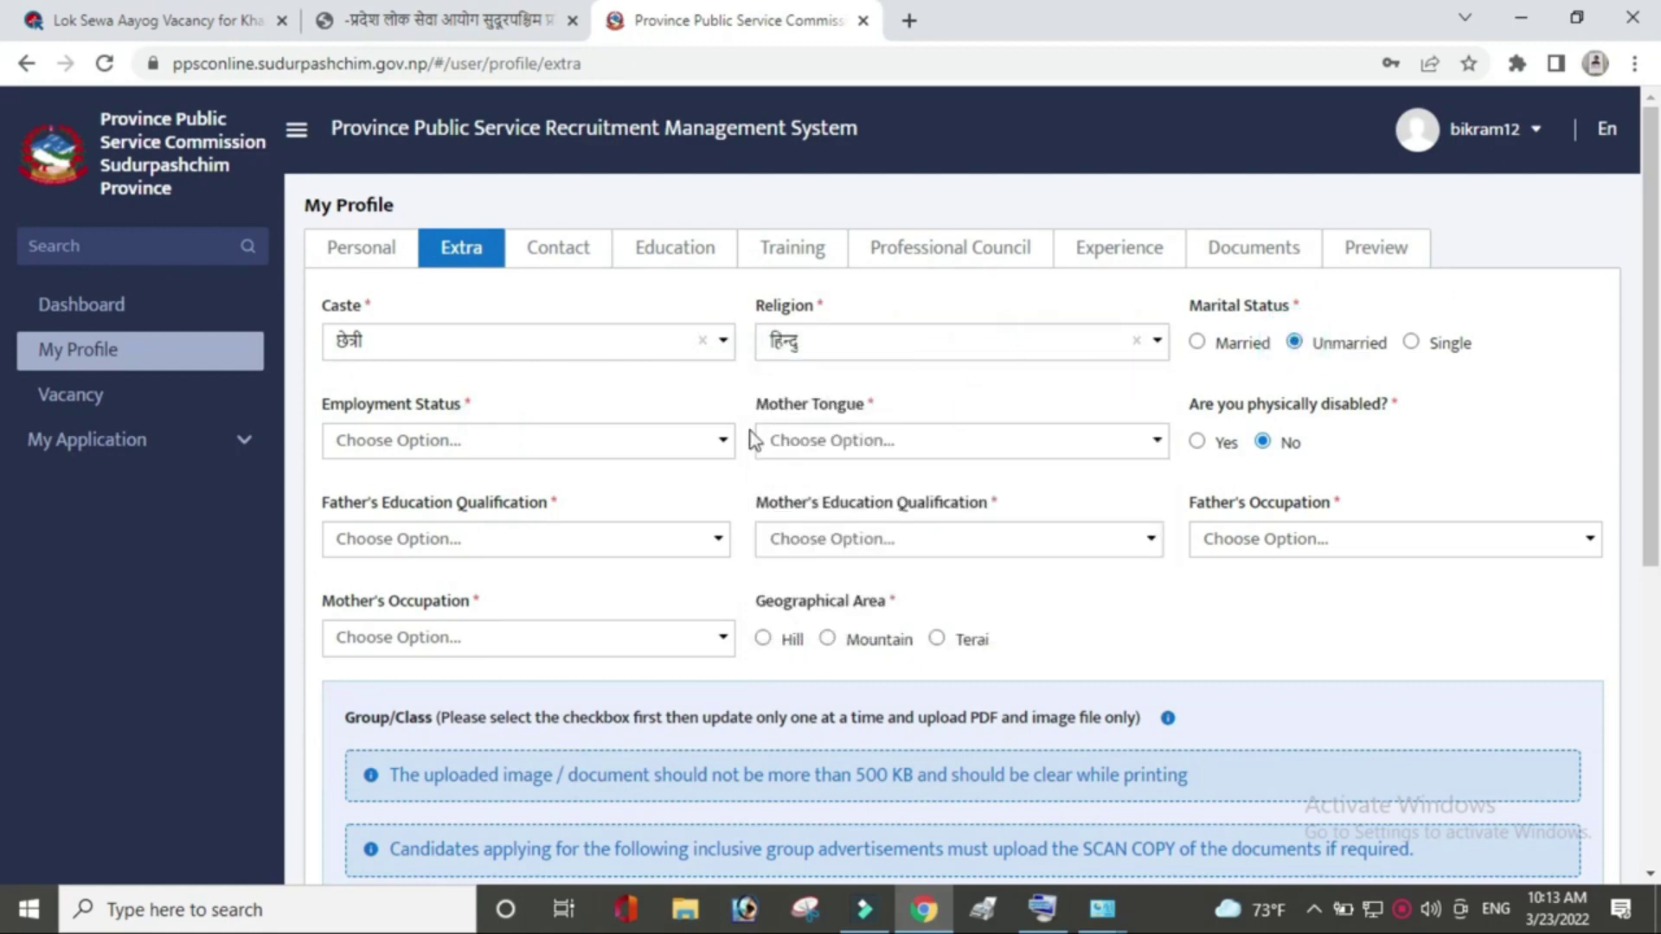
{"action": "left_click", "coordinate": [718, 442]}
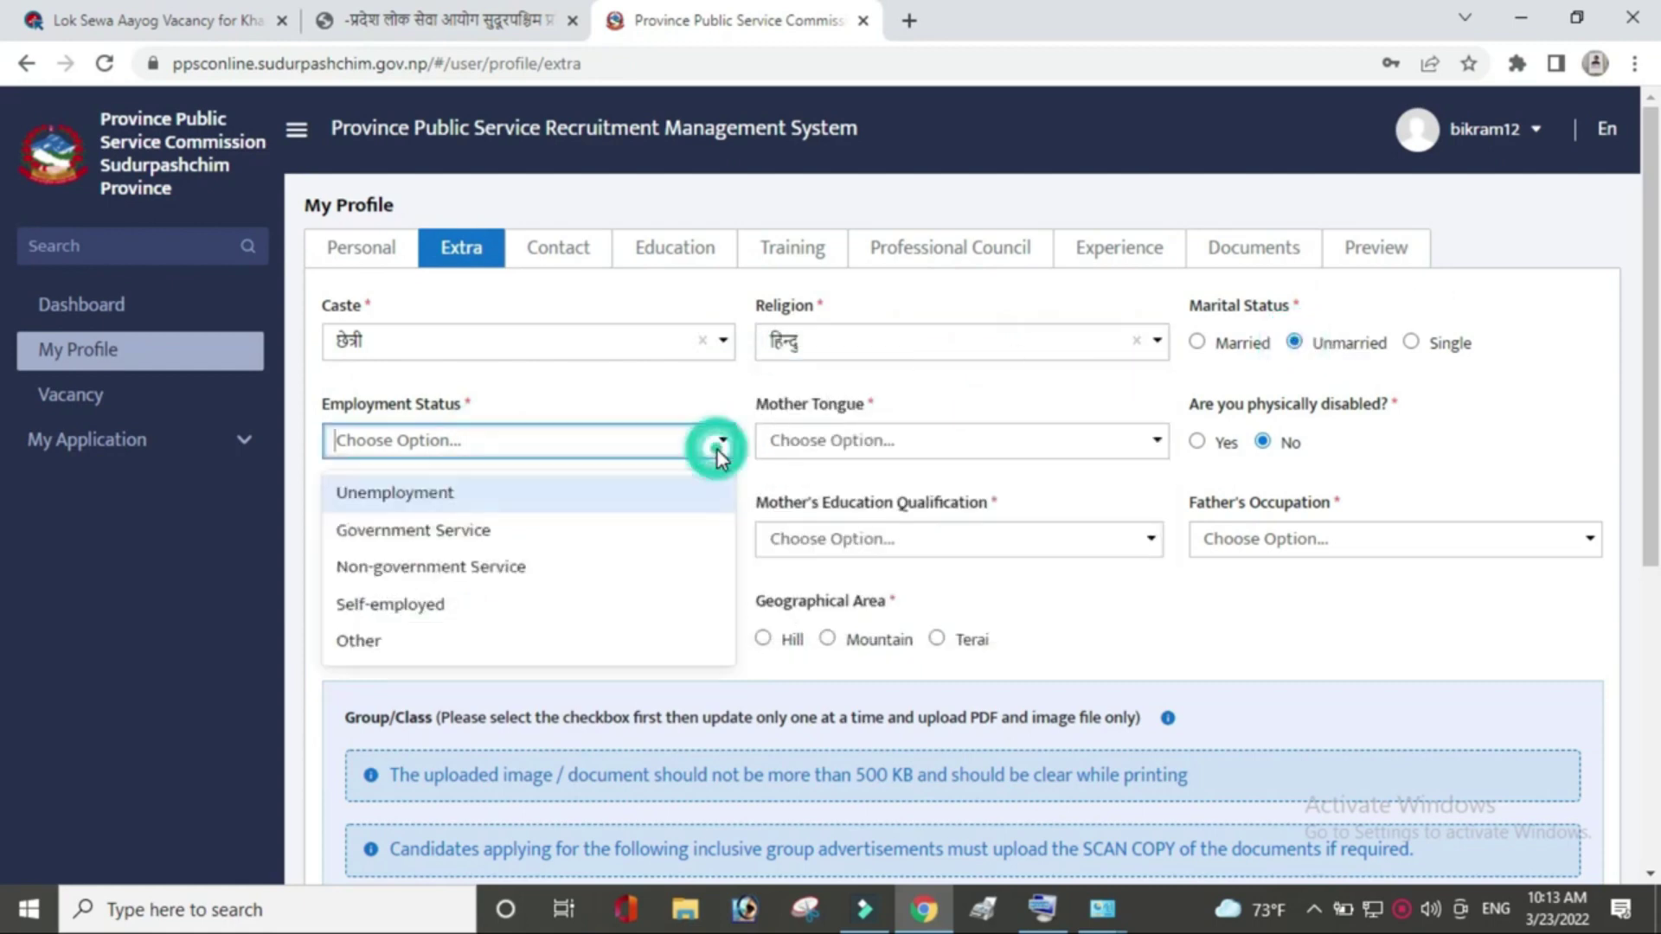
{"action": "left_click", "coordinate": [603, 492]}
Set mother tongue नेपाली, father's education Uneducated, and mother's education Educated at Primary Education level.
{"action": "left_click", "coordinate": [938, 454]}
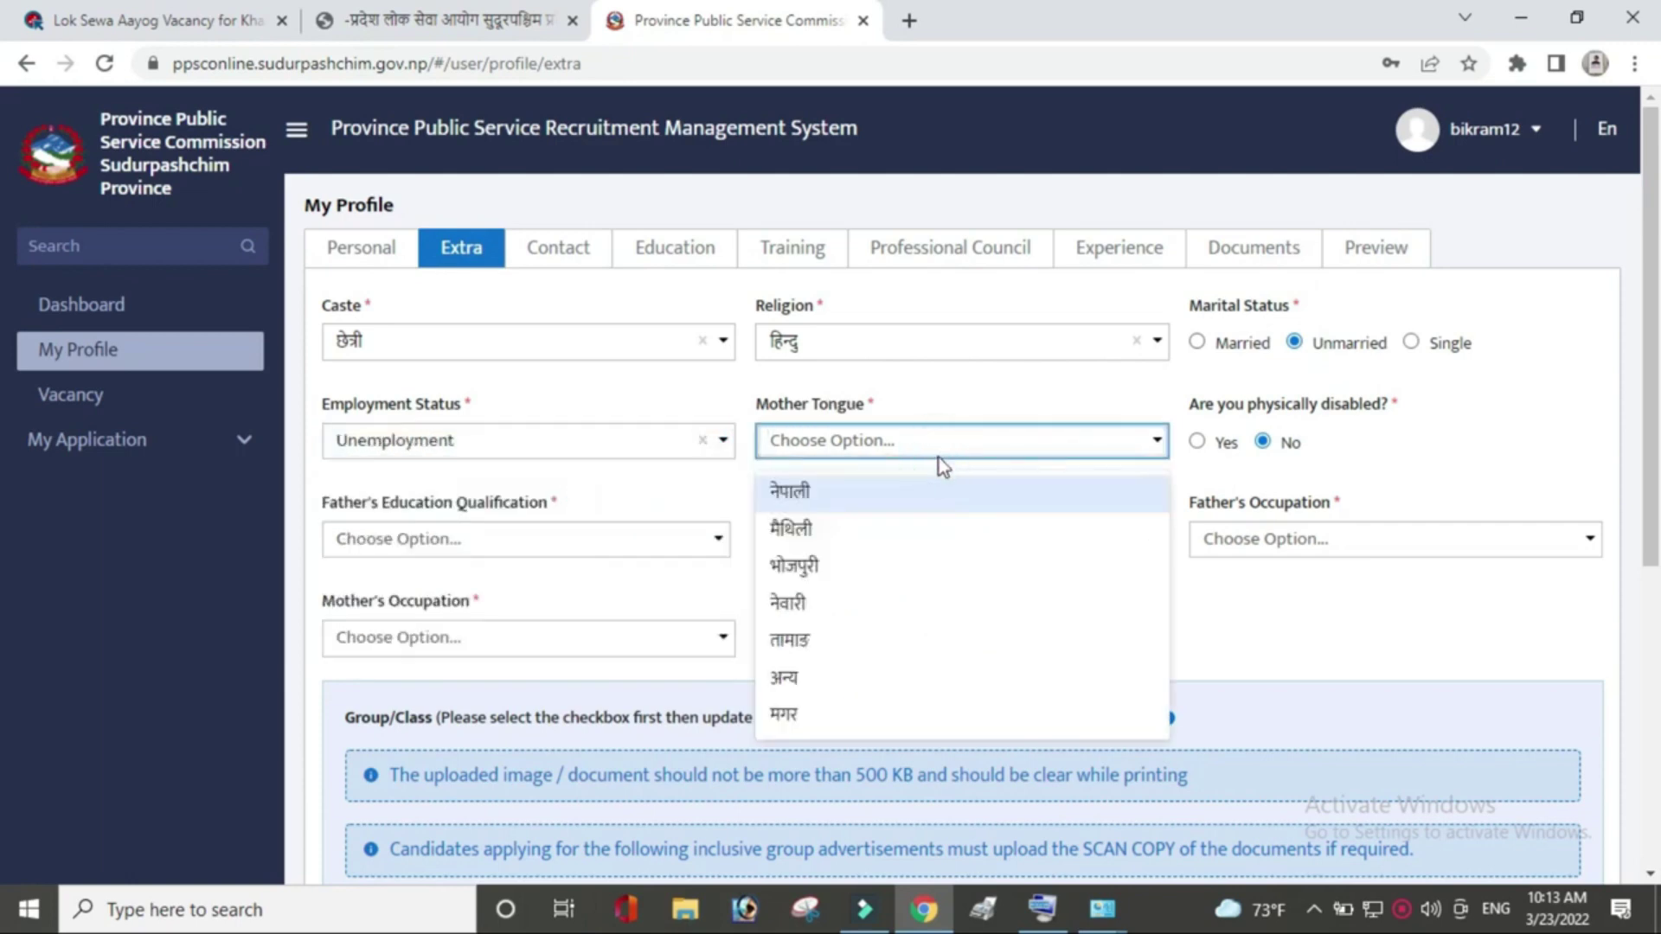
{"action": "left_click", "coordinate": [930, 493]}
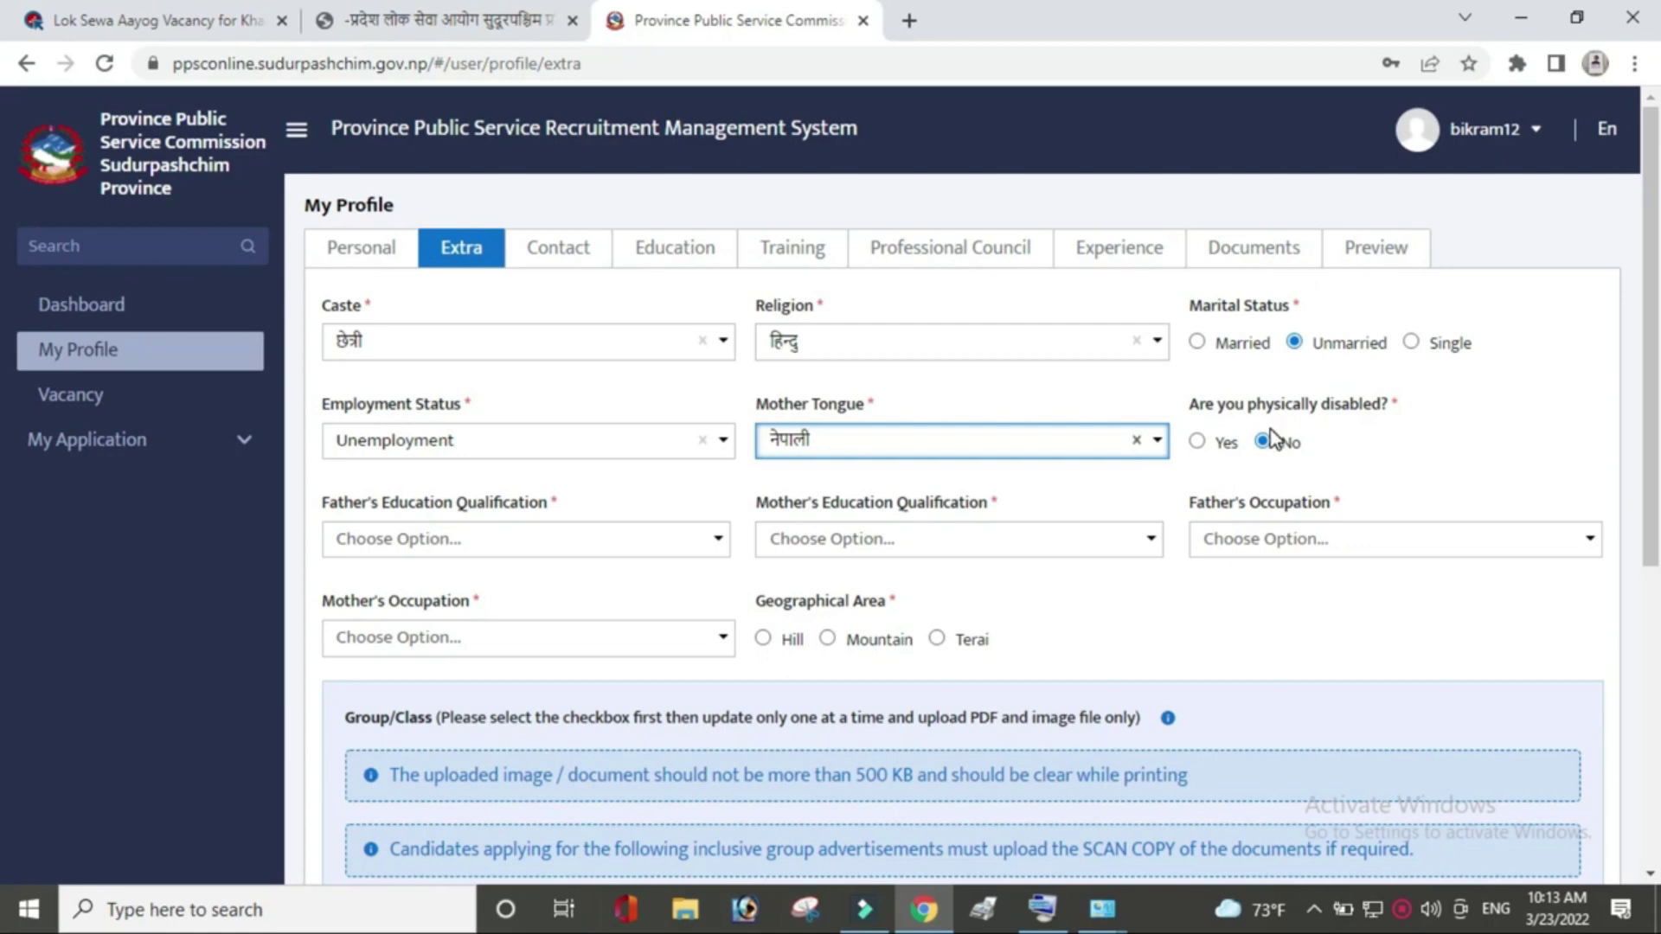
{"action": "left_click", "coordinate": [675, 540]}
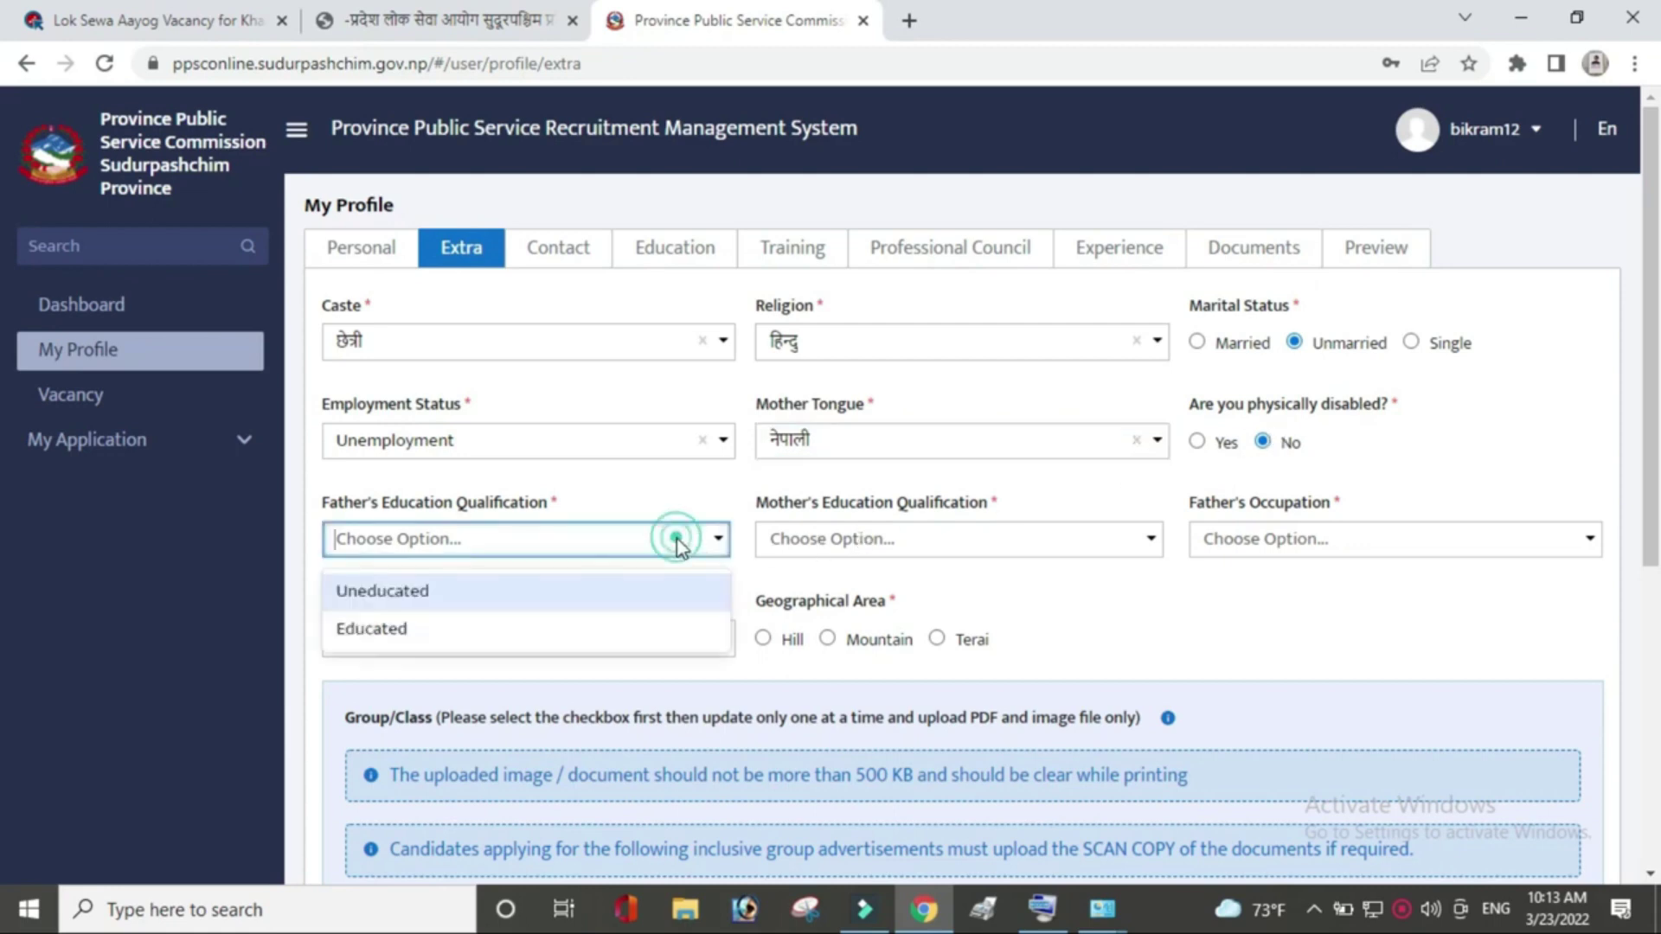
{"action": "left_click", "coordinate": [630, 597]}
{"action": "left_click", "coordinate": [910, 538]}
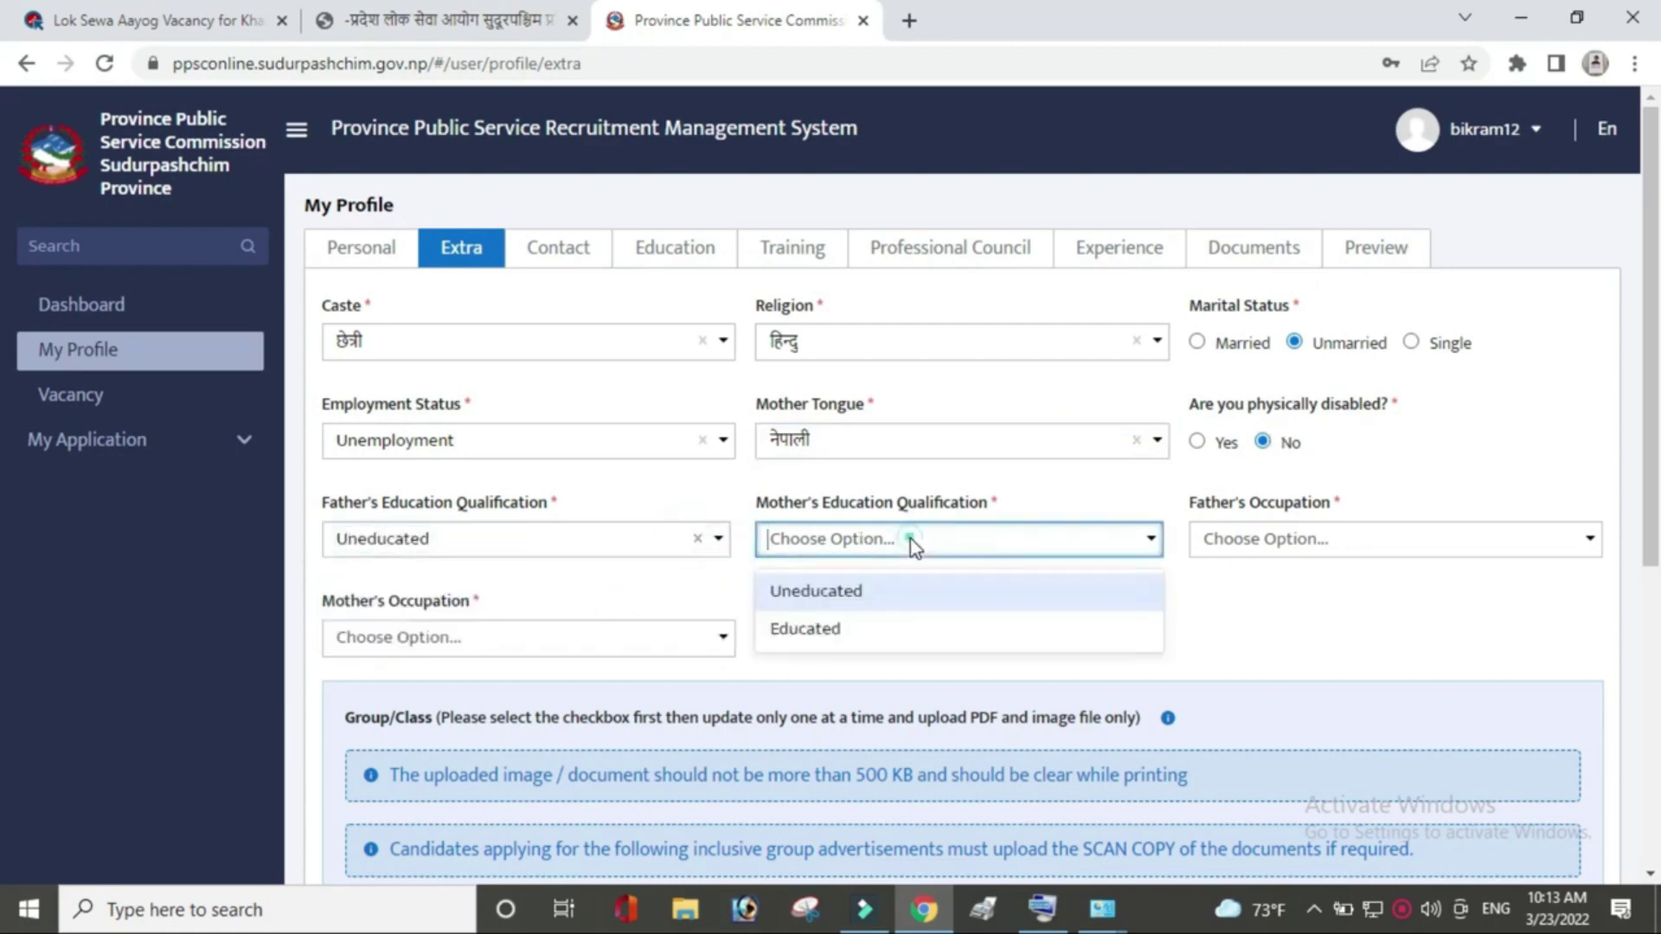
{"action": "left_click", "coordinate": [897, 601]}
{"action": "left_click", "coordinate": [1379, 536]}
{"action": "left_click", "coordinate": [1073, 539]}
{"action": "left_click", "coordinate": [1064, 631]}
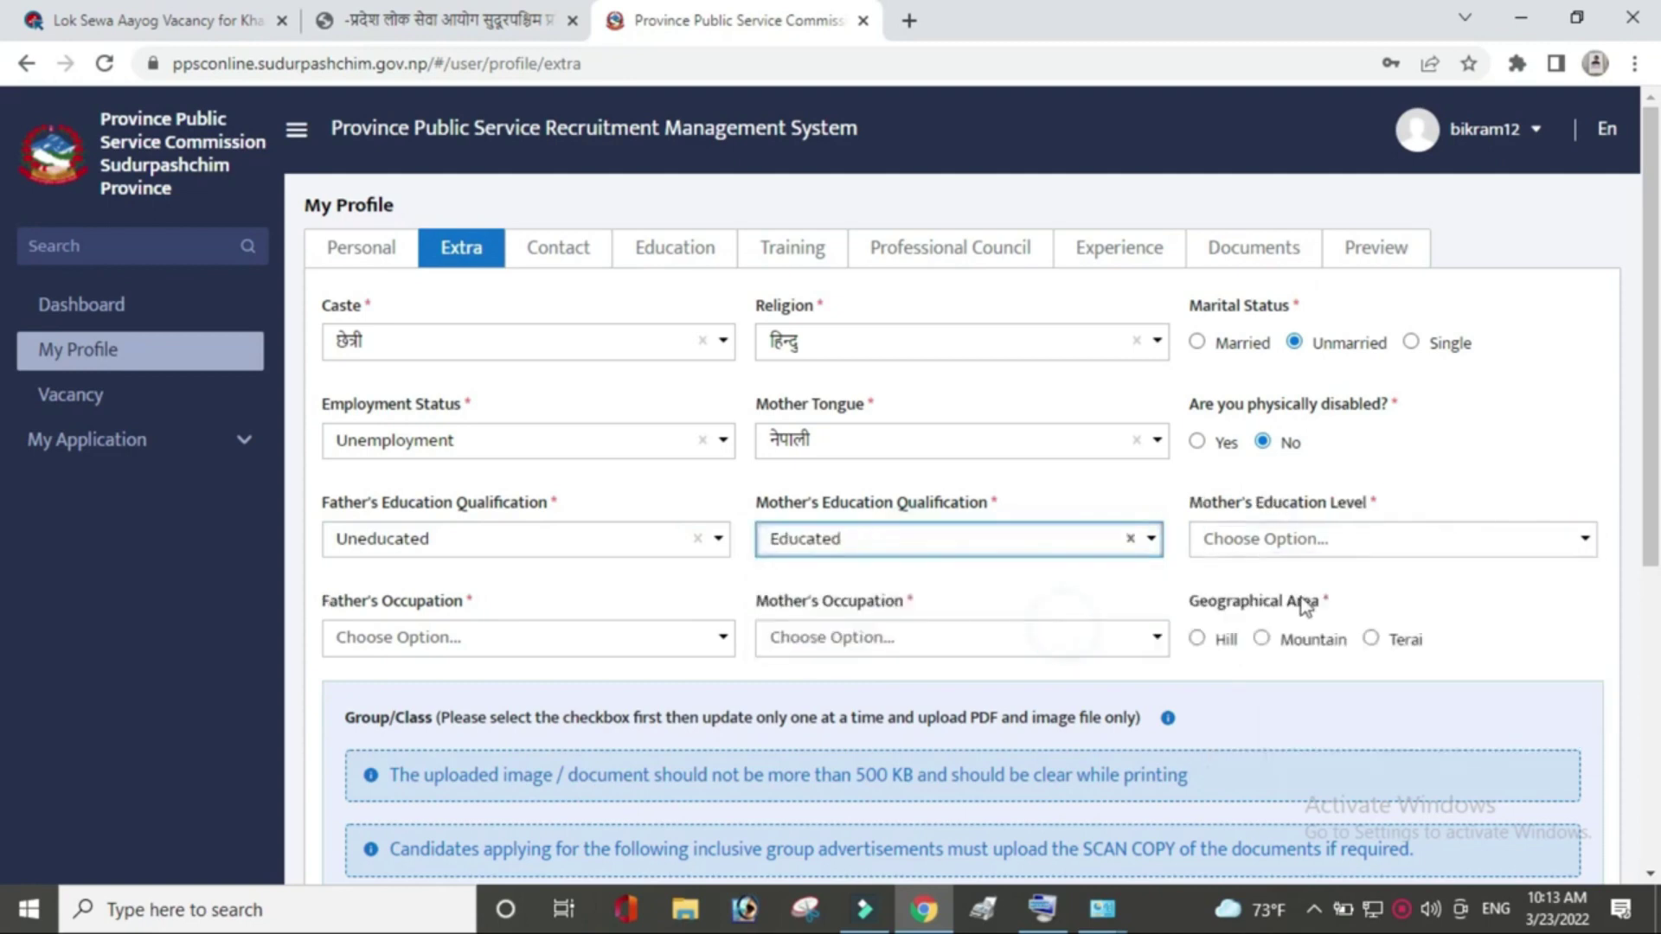
{"action": "left_click", "coordinate": [1306, 538]}
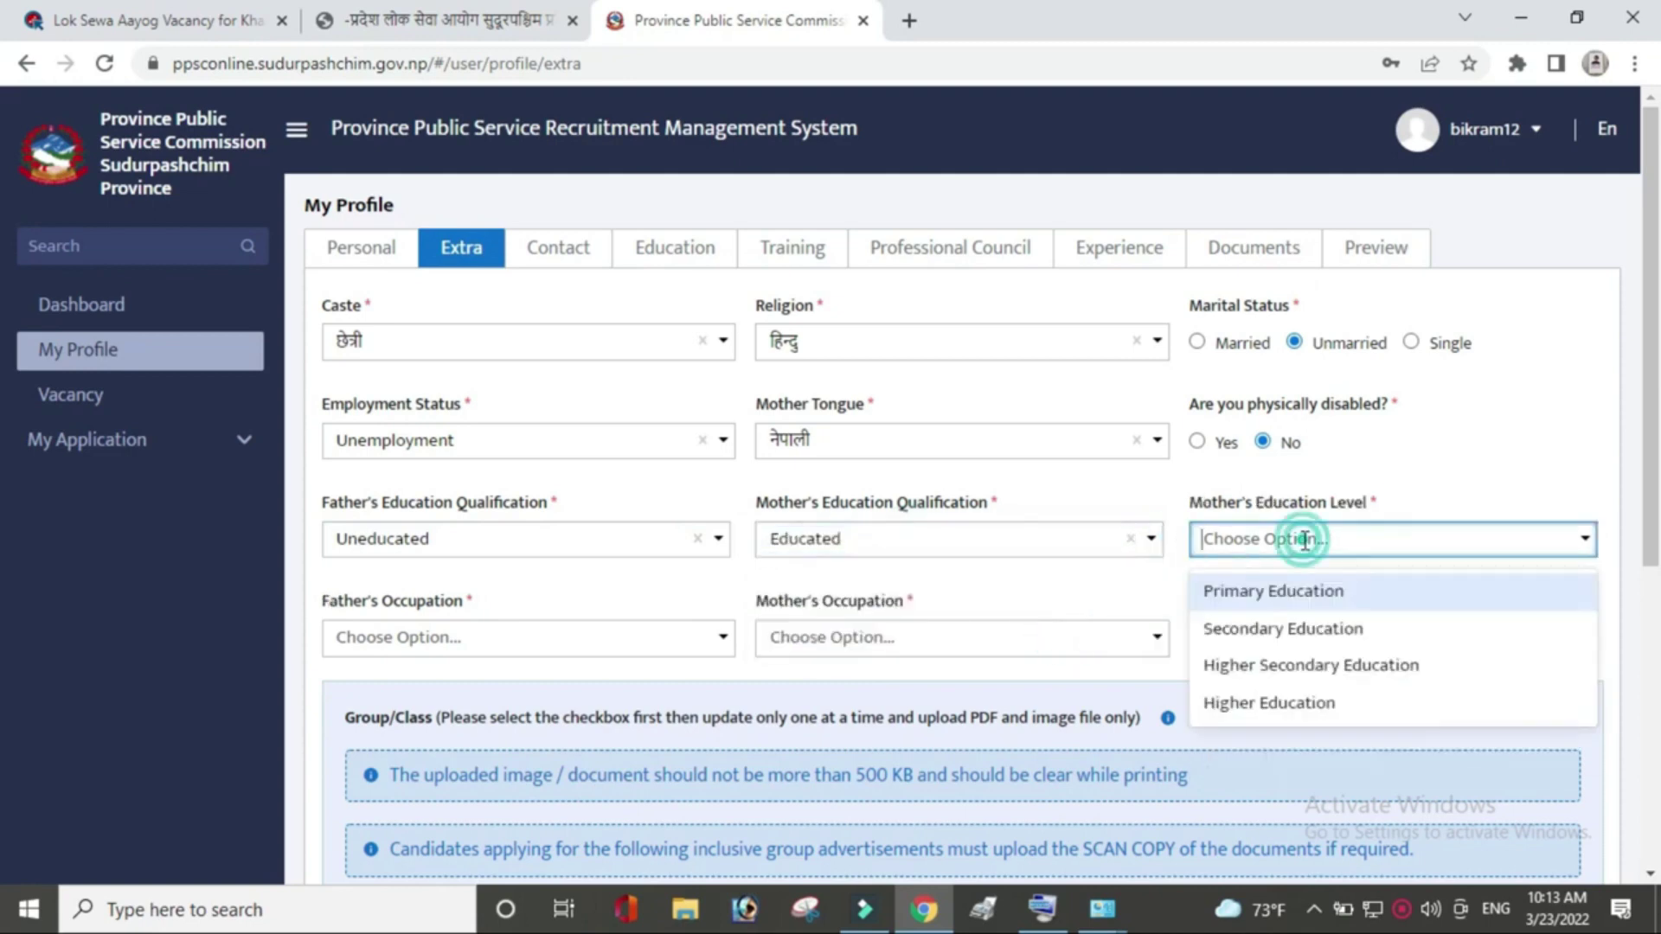
{"action": "left_click", "coordinate": [1301, 595]}
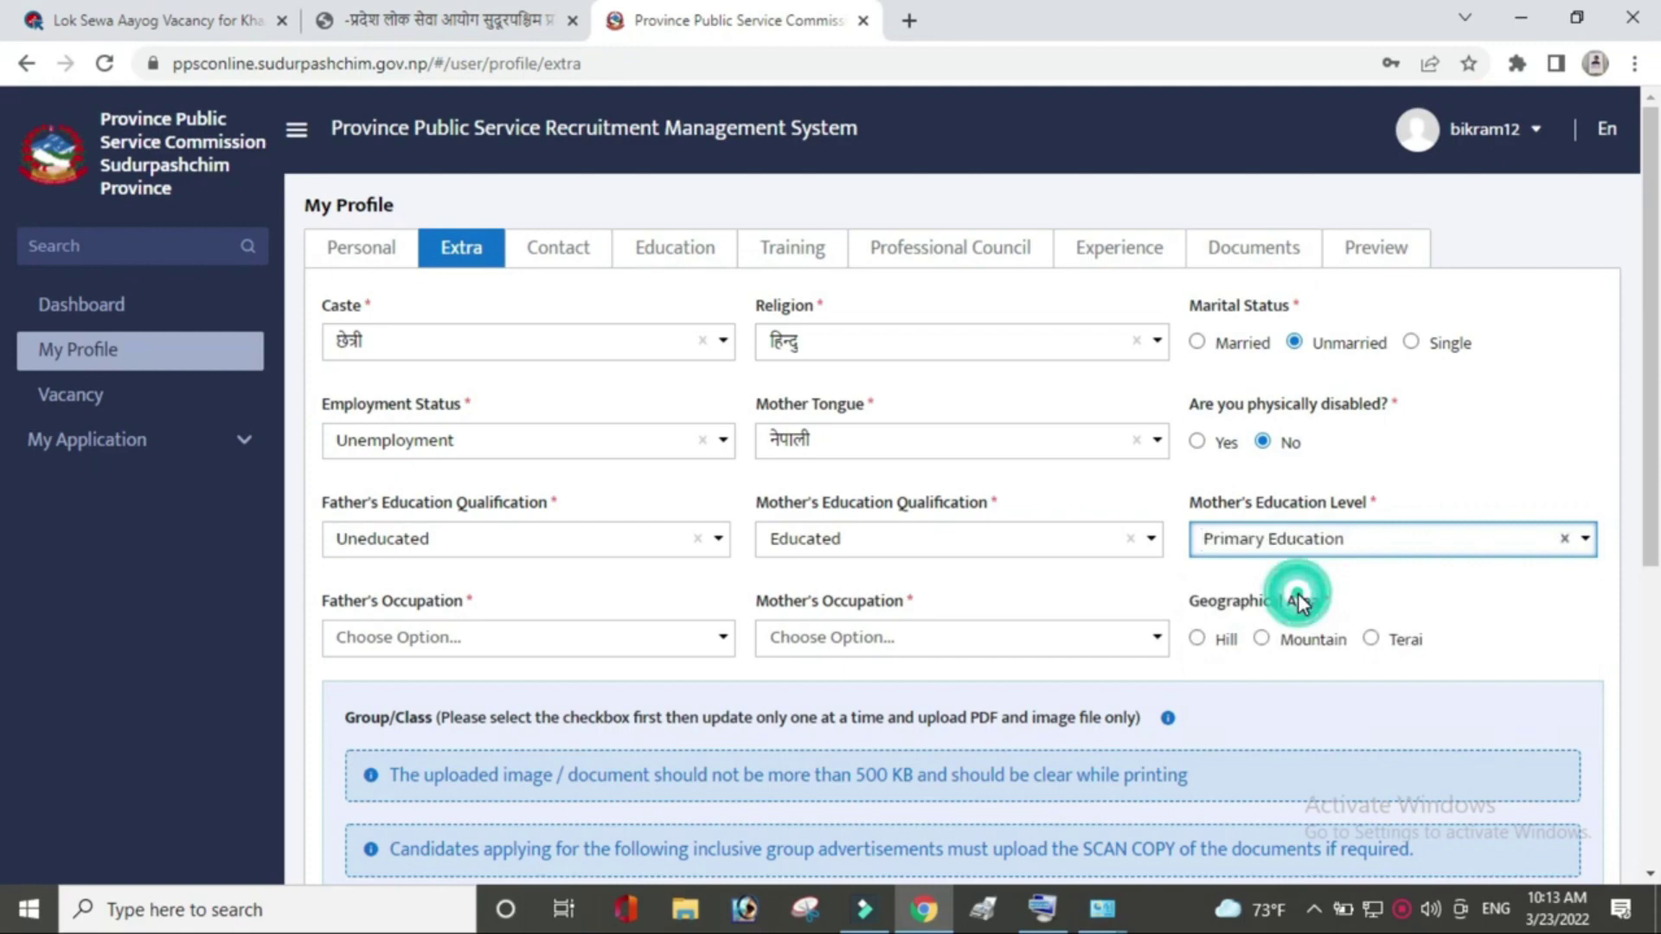
Set father's occupation Agriculture, mother's occupation Home maker, and geographical area Terai.
{"action": "left_click", "coordinate": [630, 637]}
{"action": "left_click", "coordinate": [499, 802]}
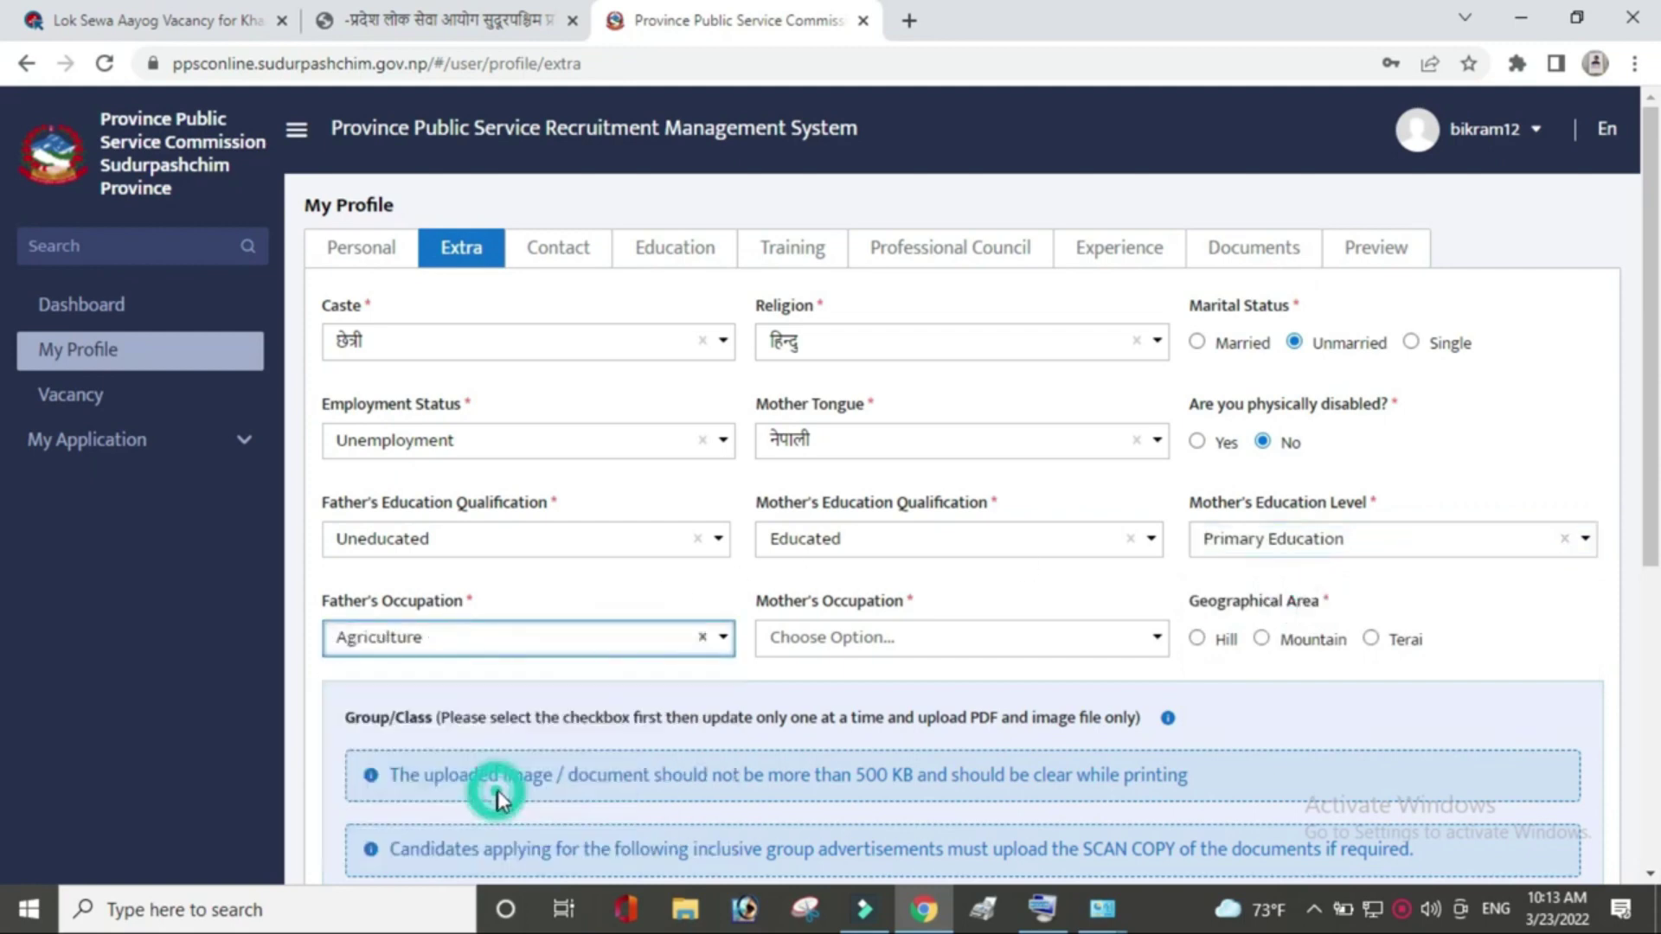
{"action": "left_click", "coordinate": [891, 632]}
{"action": "left_click", "coordinate": [874, 696]}
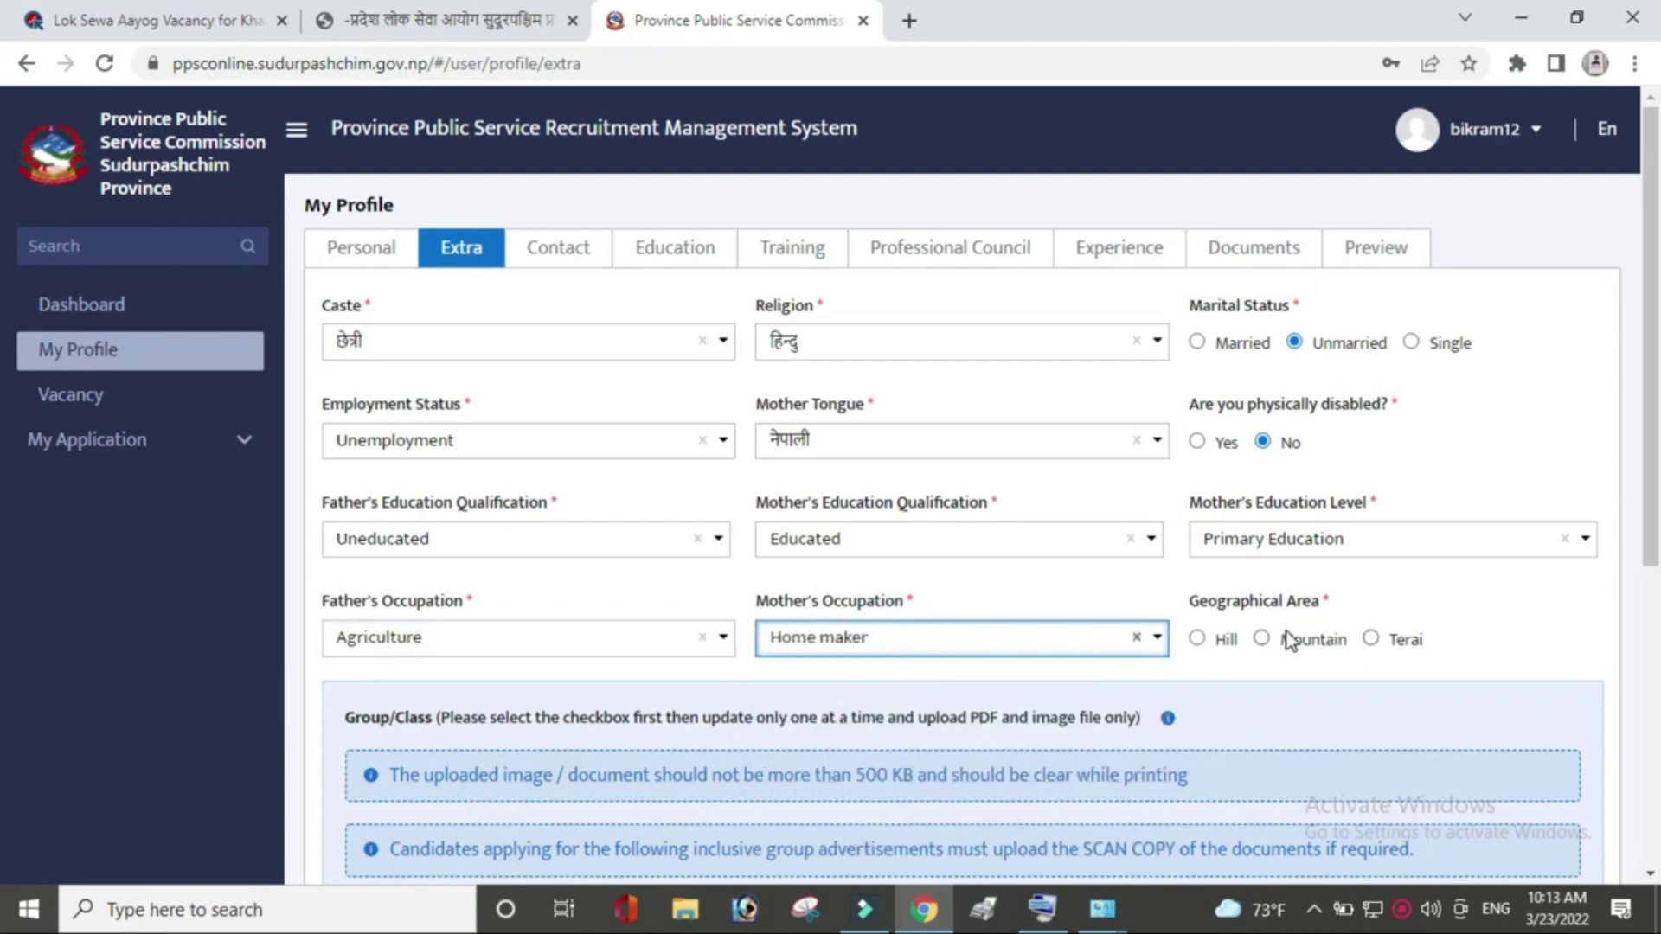
{"action": "left_click", "coordinate": [1371, 642]}
Leave the आदिवासी जनजाति option unticked with no file attached, and save the Extra details.
{"action": "scroll", "coordinate": [3, 593], "scroll_direction": "down", "scroll_amount": 1}
{"action": "scroll", "coordinate": [3, 592], "scroll_direction": "down", "scroll_amount": 2}
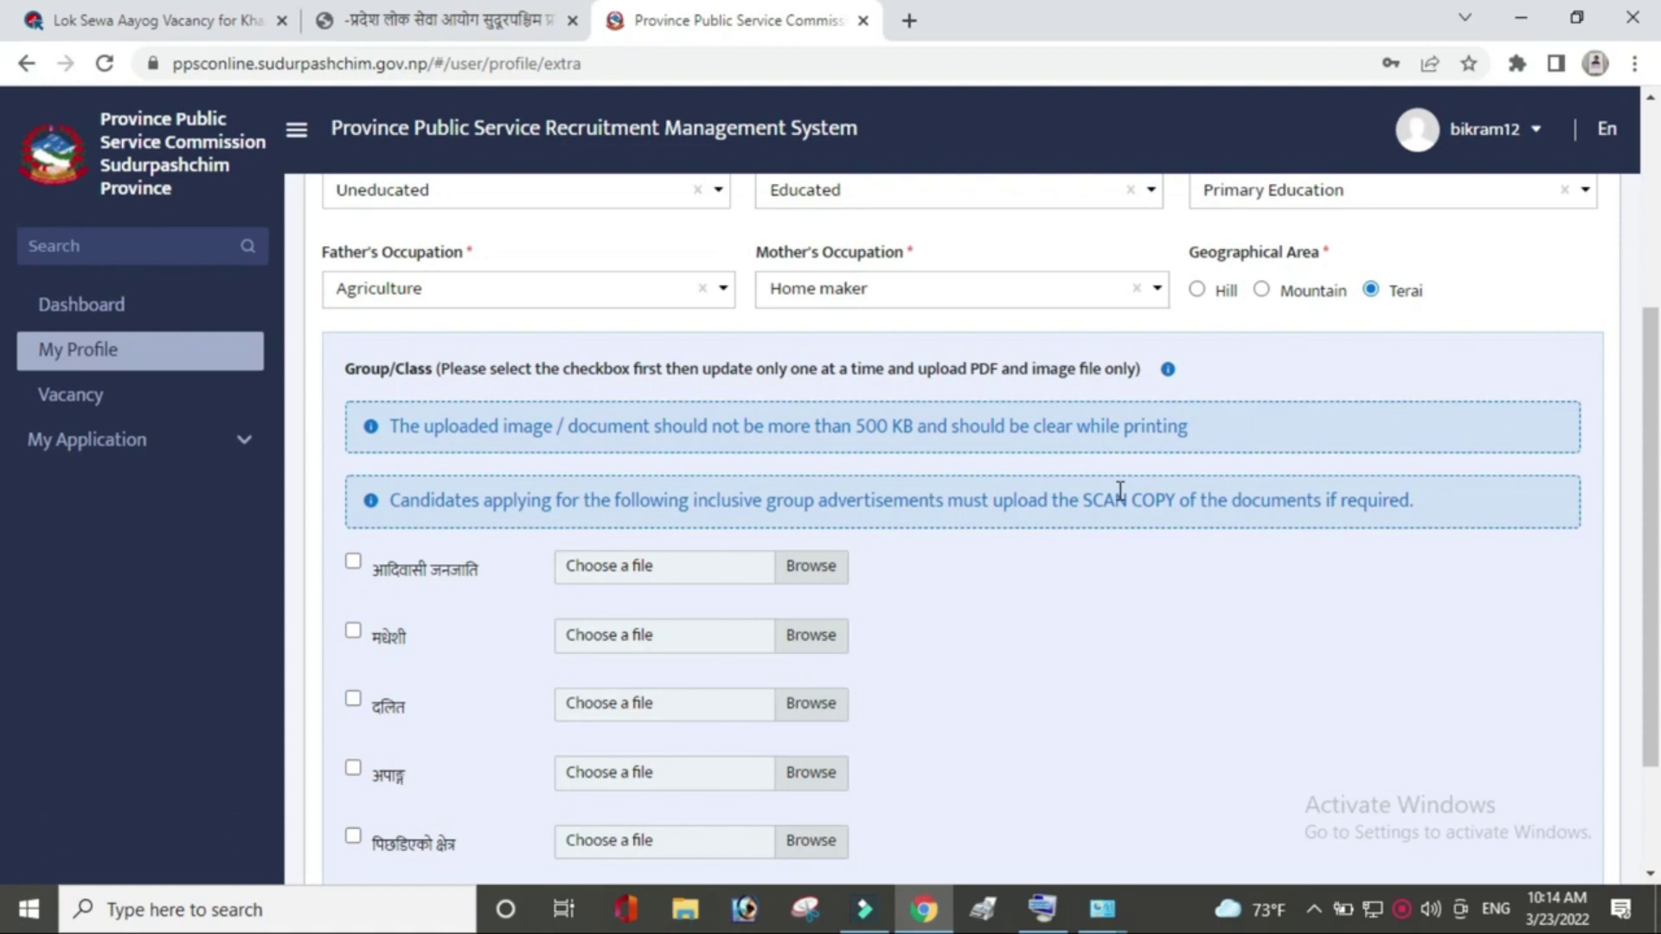
{"action": "left_click", "coordinate": [353, 564]}
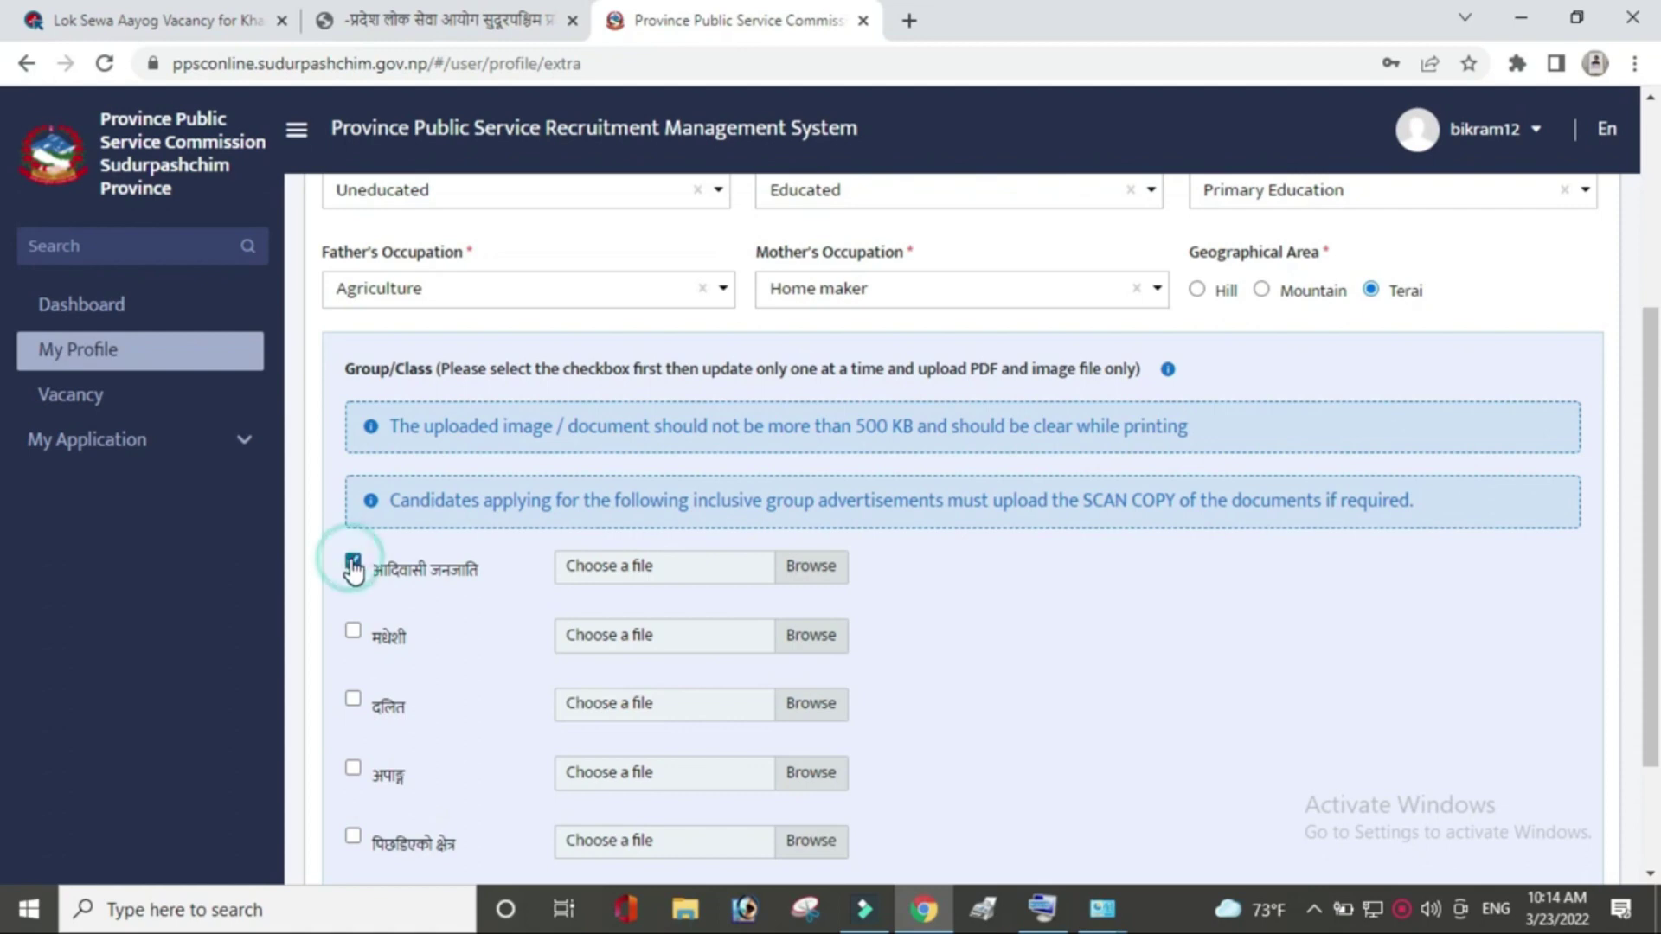
{"action": "left_click", "coordinate": [808, 573]}
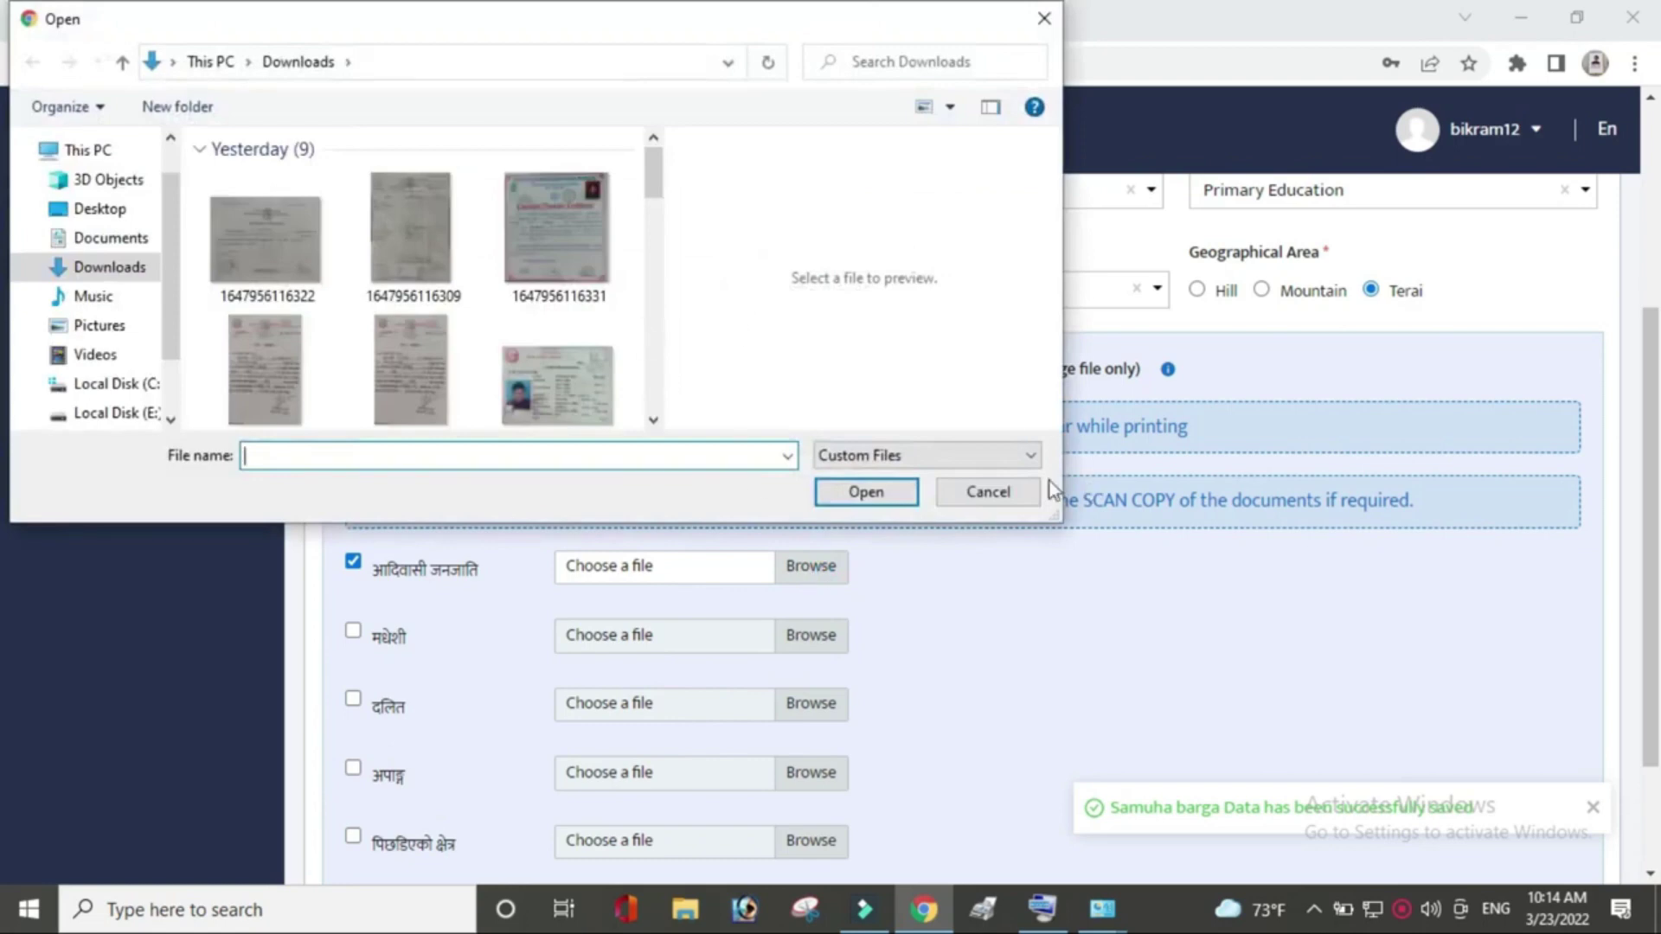
{"action": "left_click", "coordinate": [980, 491]}
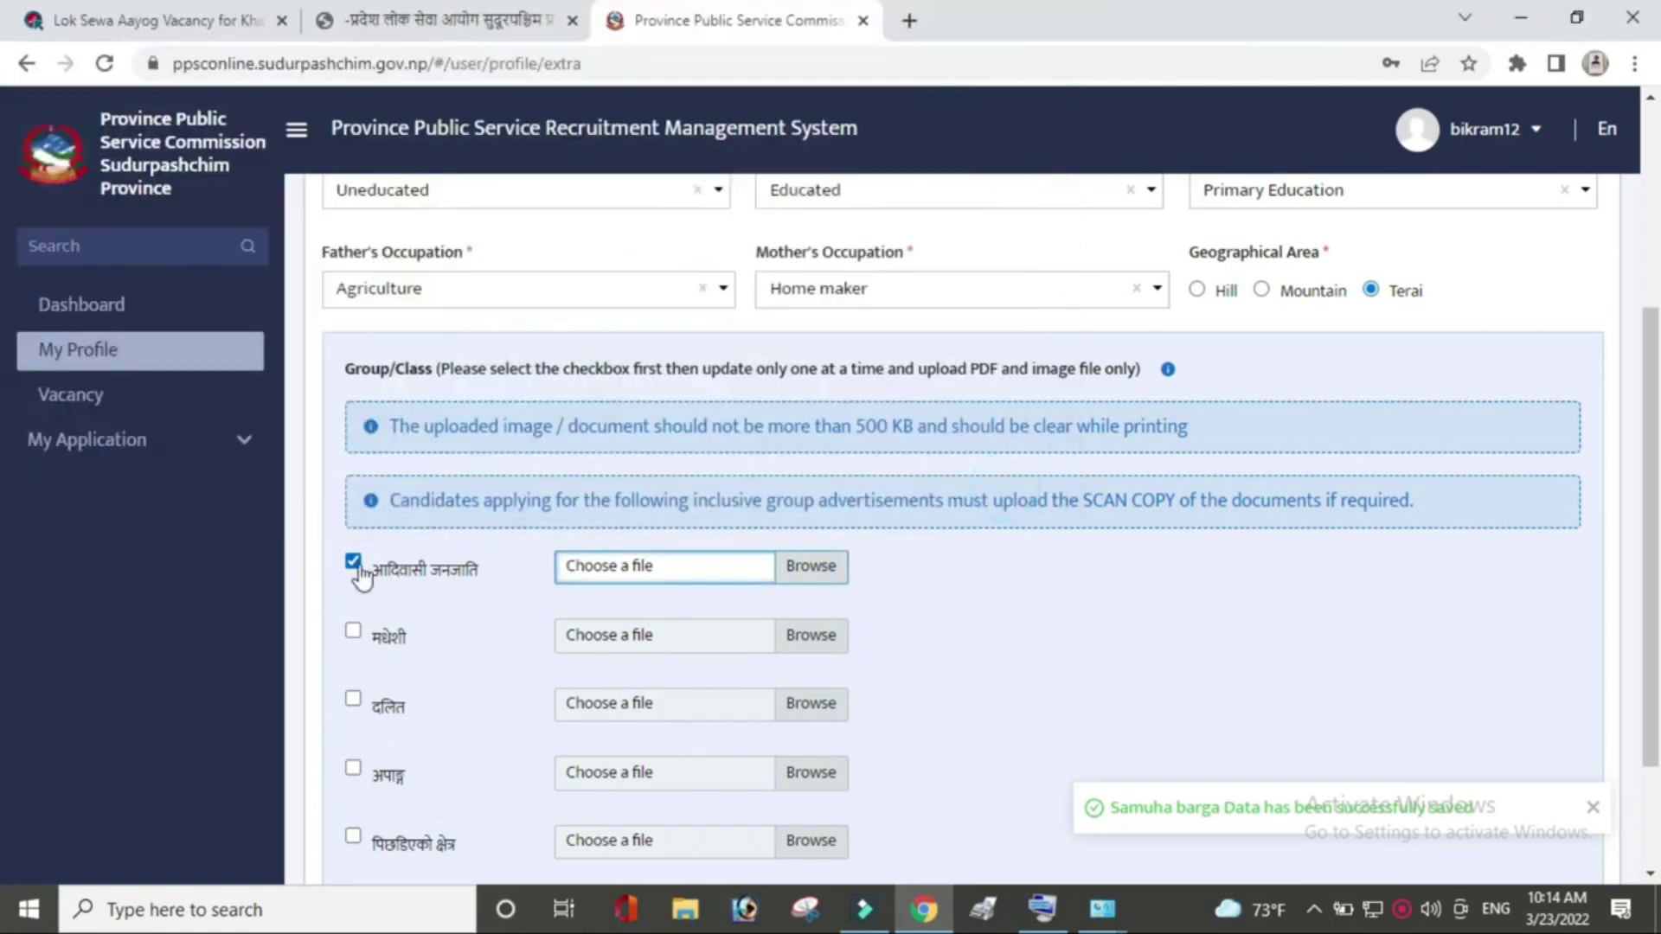
{"action": "left_click", "coordinate": [353, 561]}
{"action": "scroll", "coordinate": [5, 571], "scroll_direction": "down", "scroll_amount": 2}
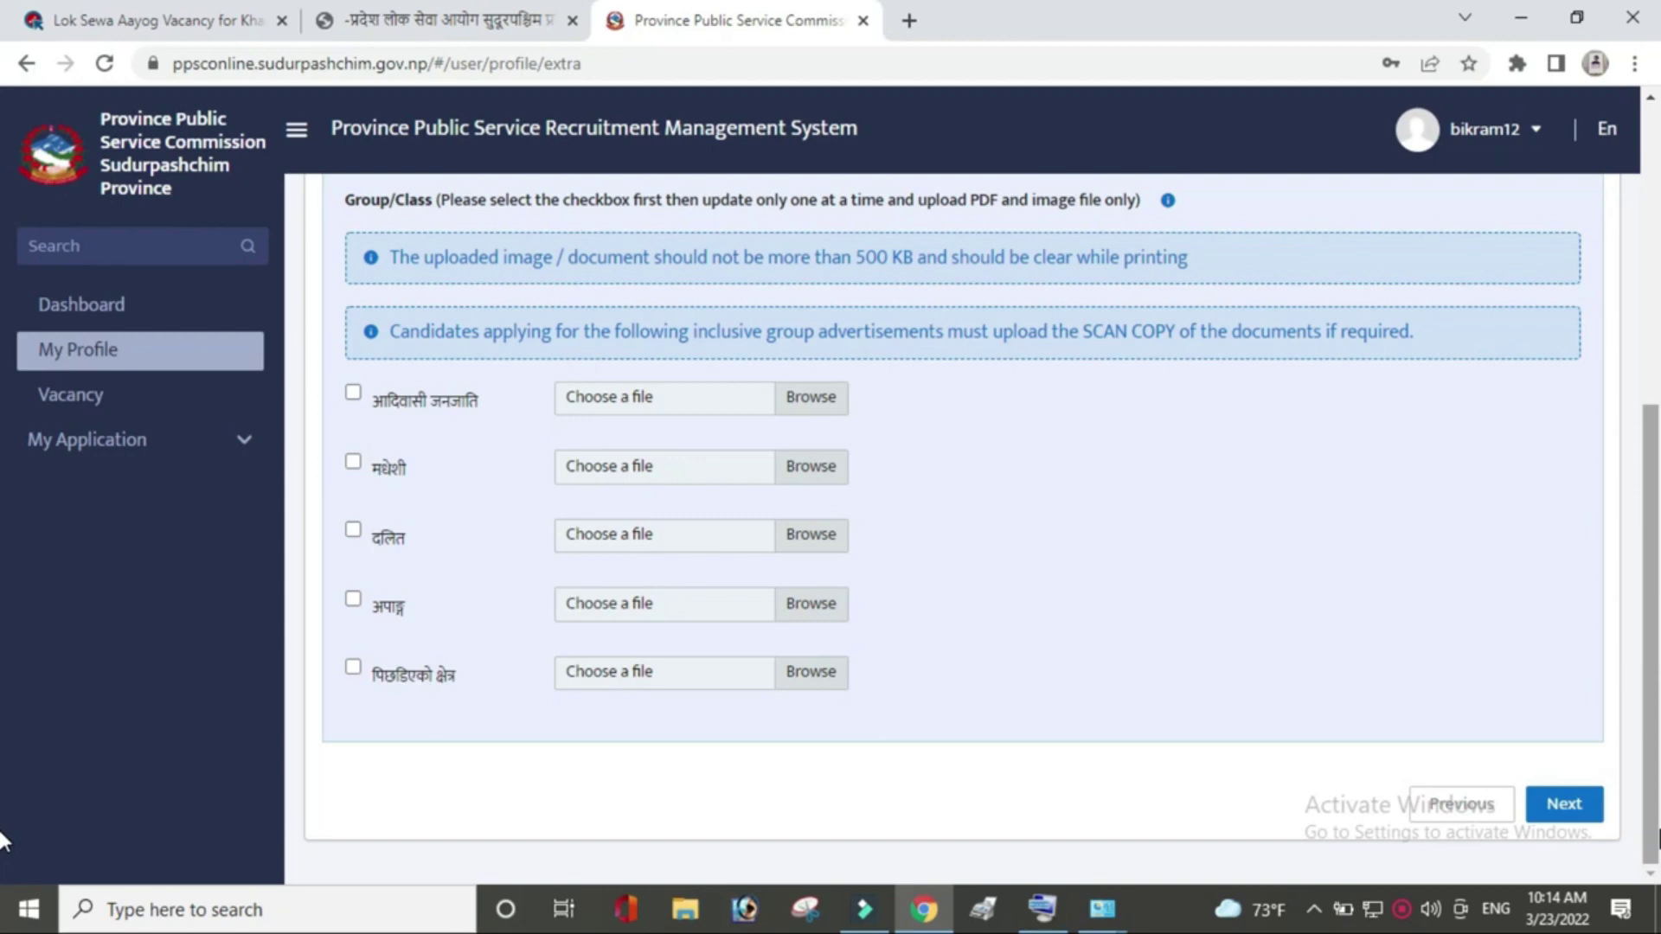
{"action": "left_click", "coordinate": [1565, 822]}
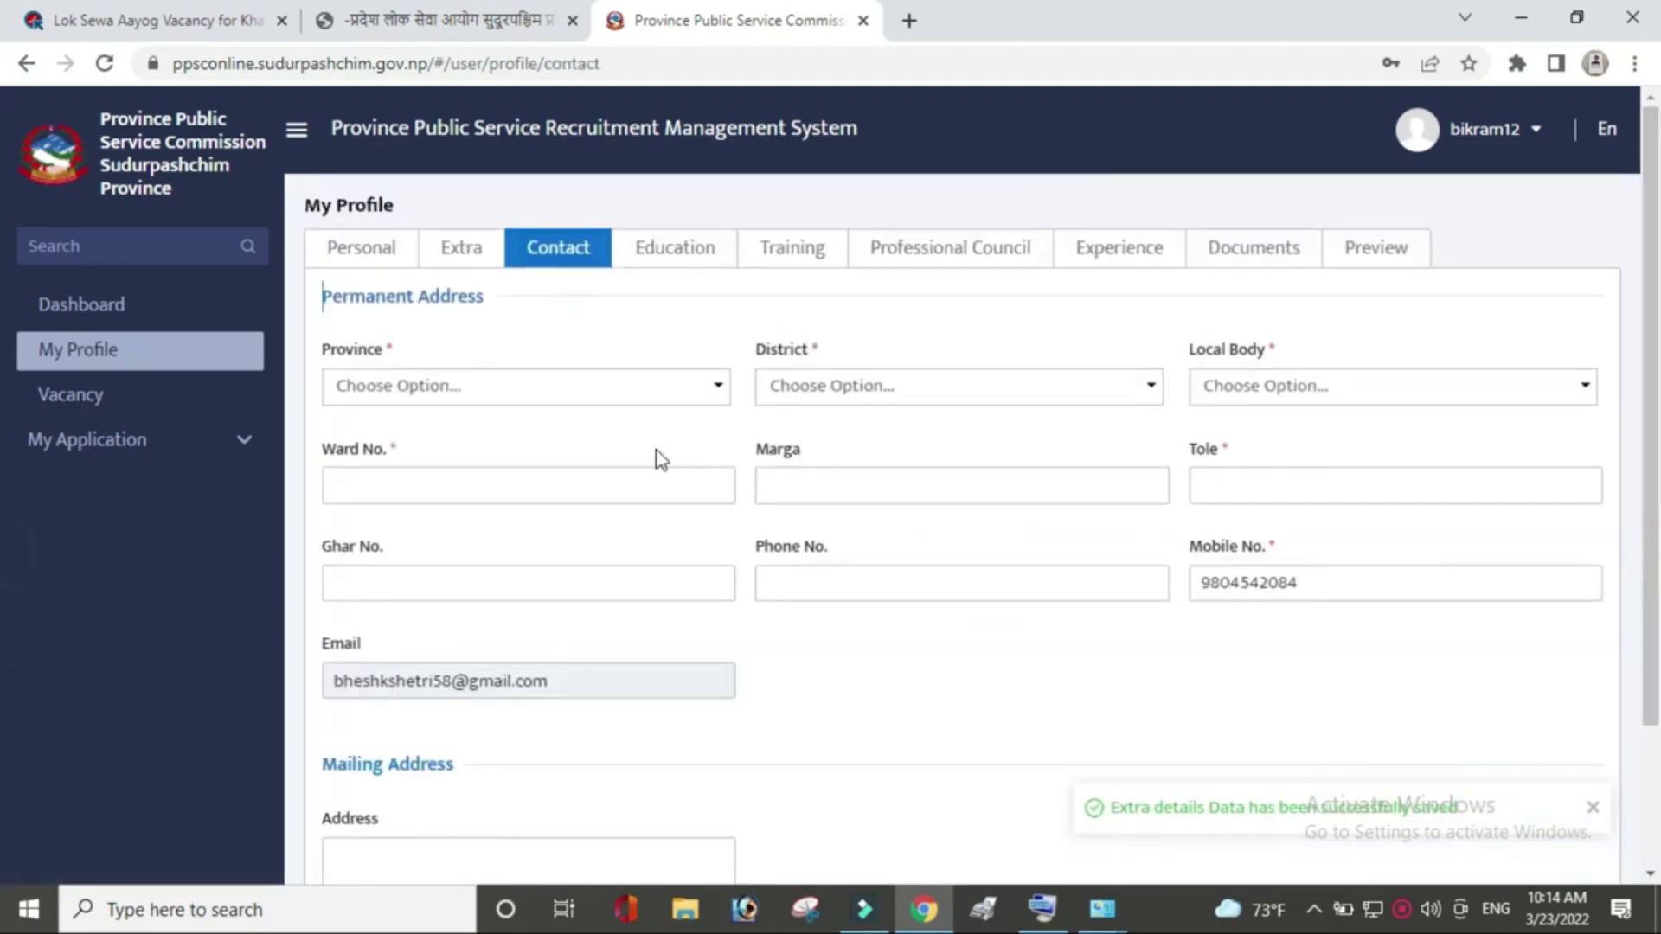
Fill in the permanent address province, district, local body, ward number and tole.
{"action": "left_click", "coordinate": [649, 388]}
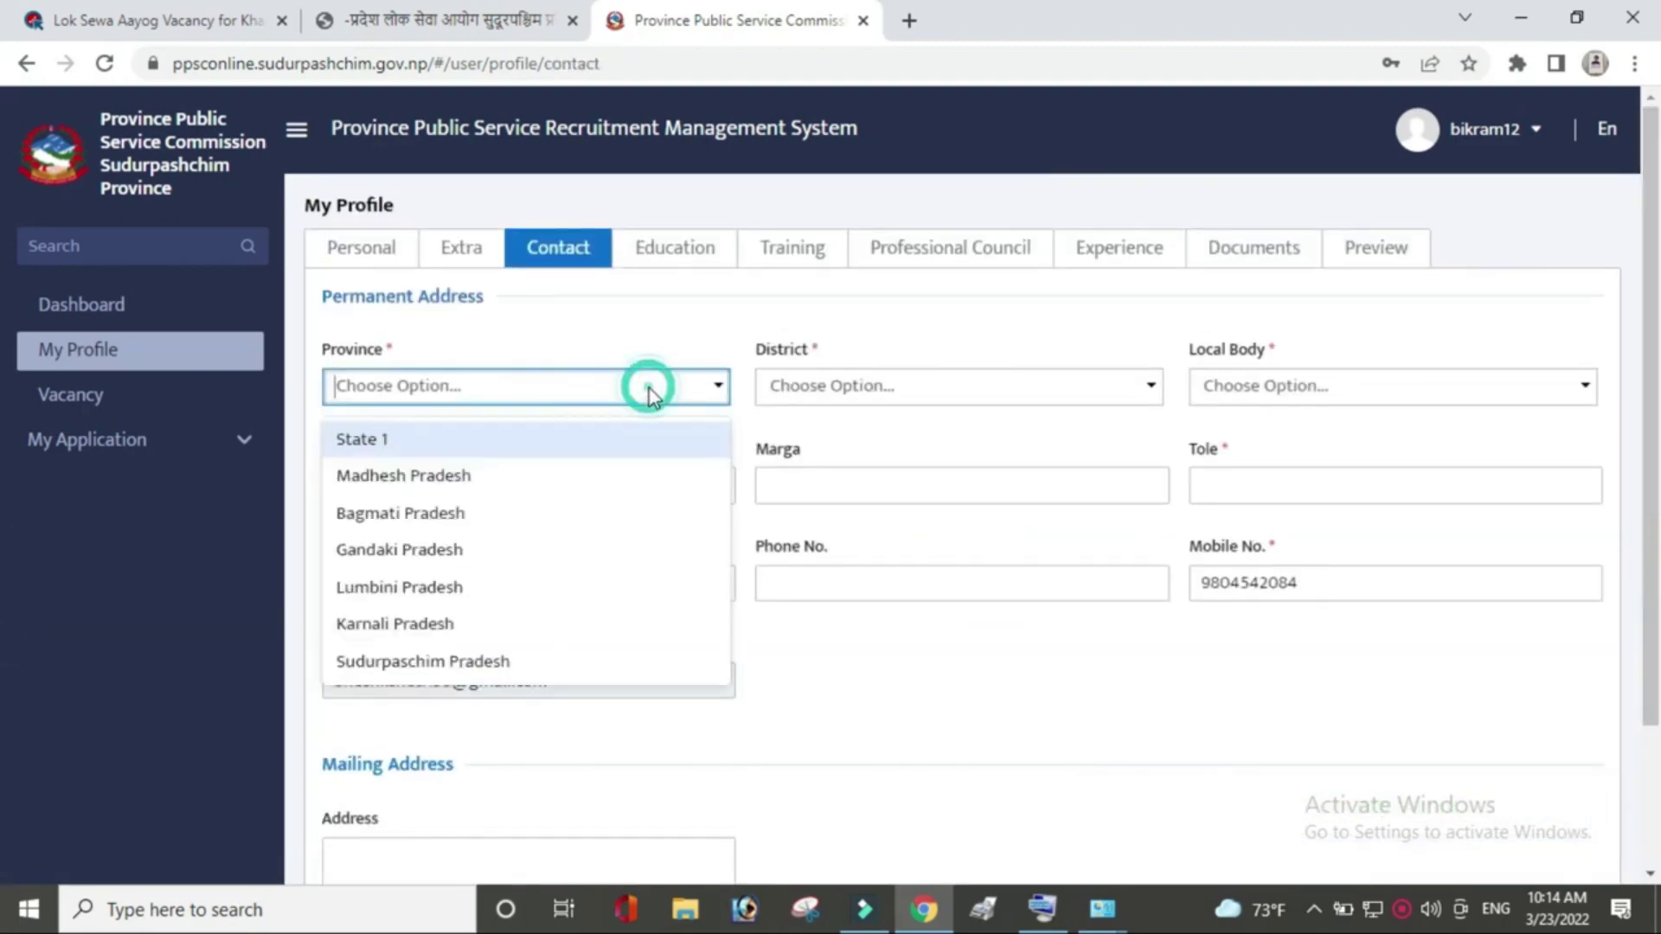
{"action": "left_click", "coordinate": [467, 582]}
{"action": "left_click", "coordinate": [879, 389]}
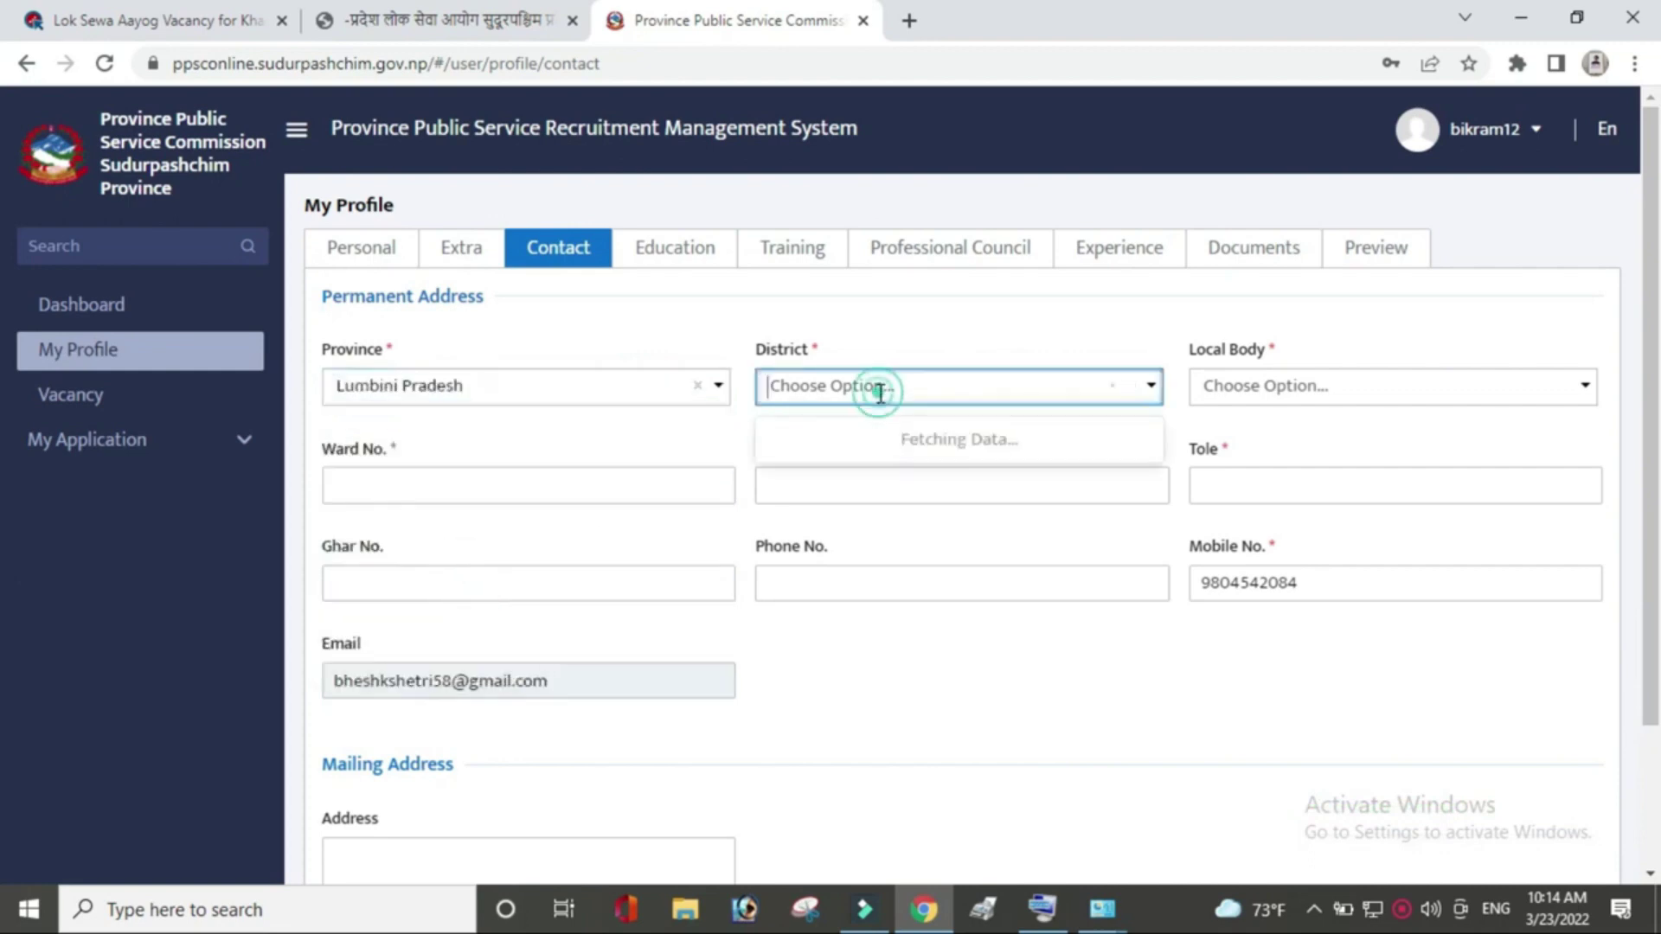
{"action": "left_click", "coordinate": [884, 474]}
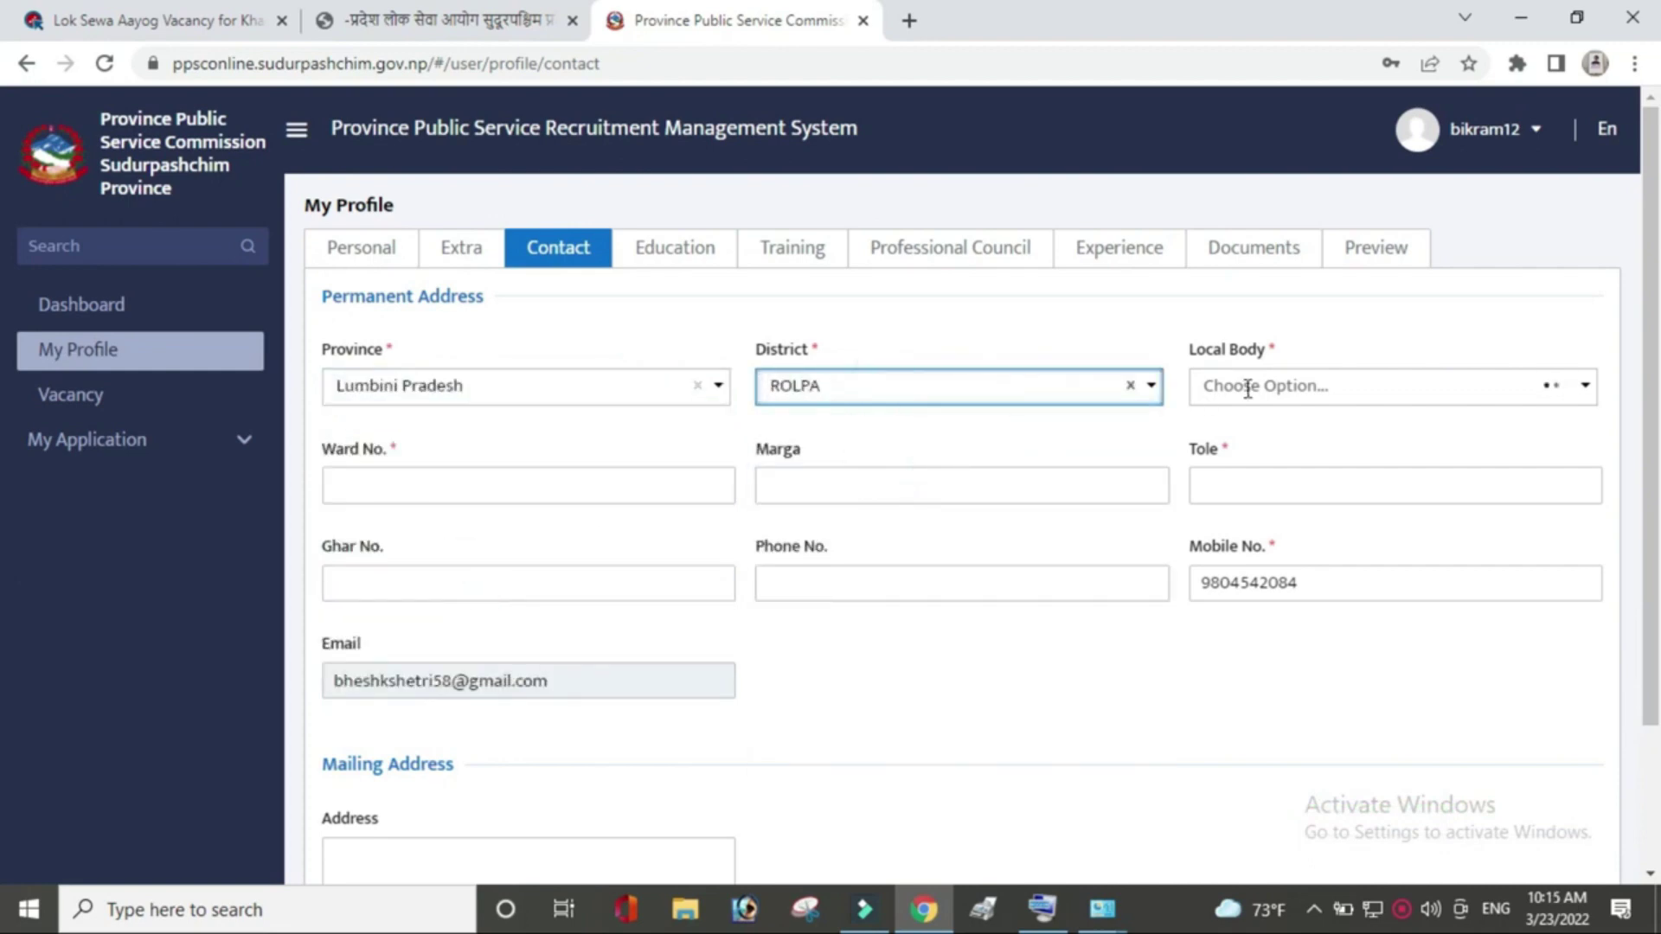
{"action": "left_click", "coordinate": [1247, 387]}
{"action": "left_click", "coordinate": [1263, 511]}
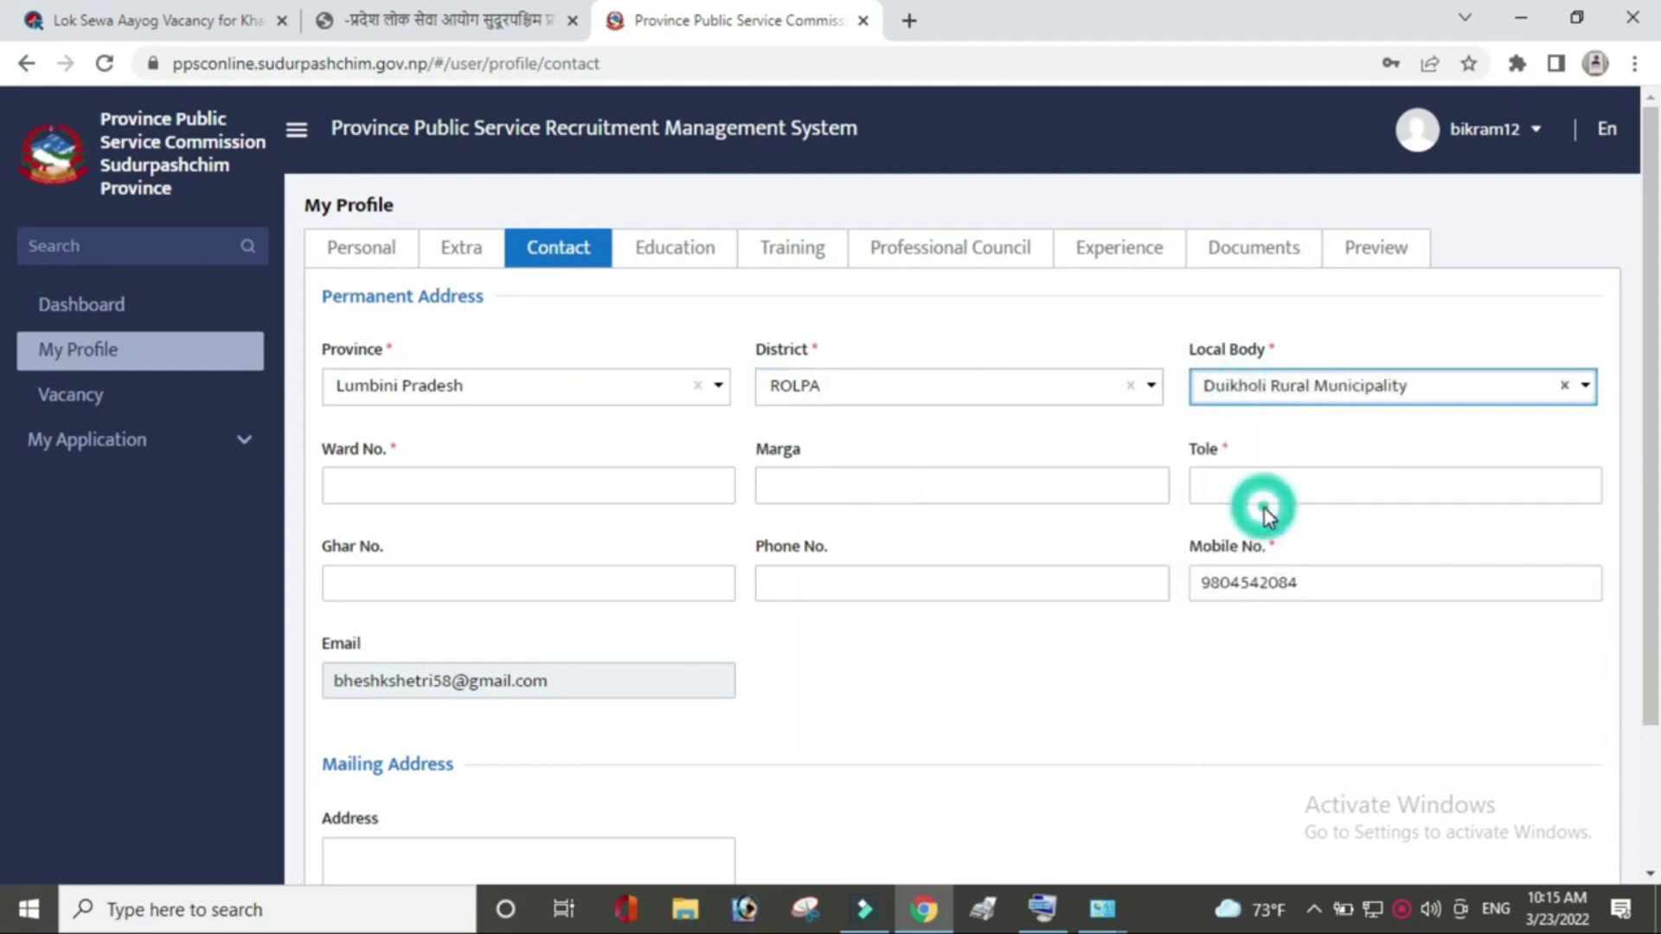
{"action": "left_click", "coordinate": [615, 478]}
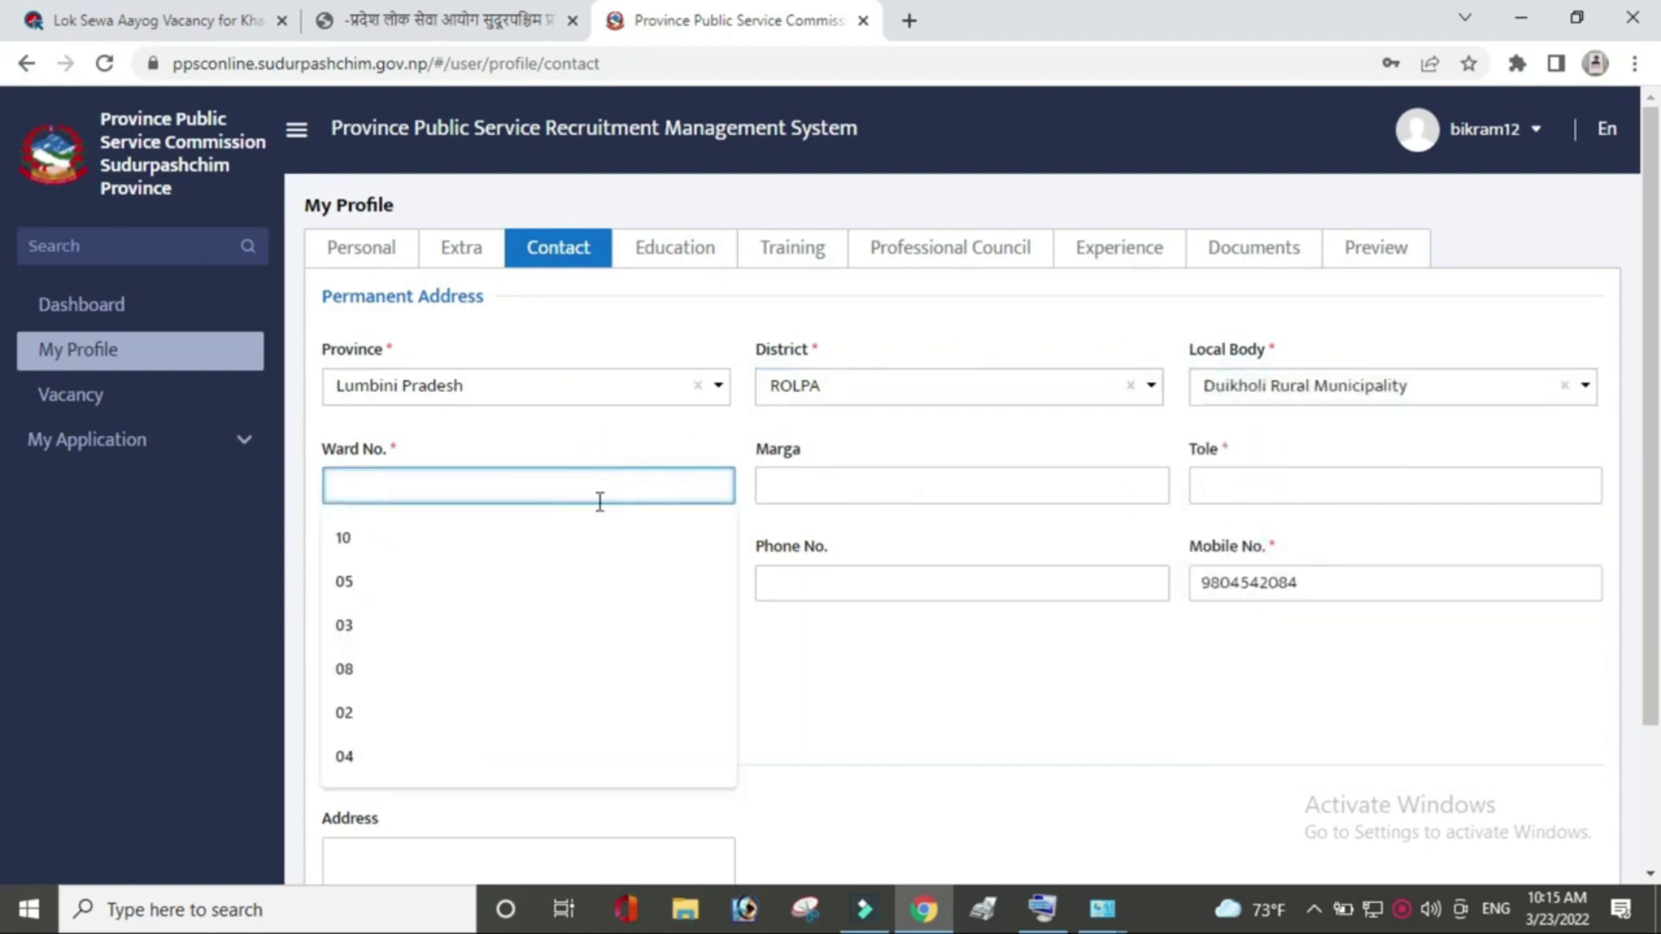
{"action": "left_click", "coordinate": [541, 588]}
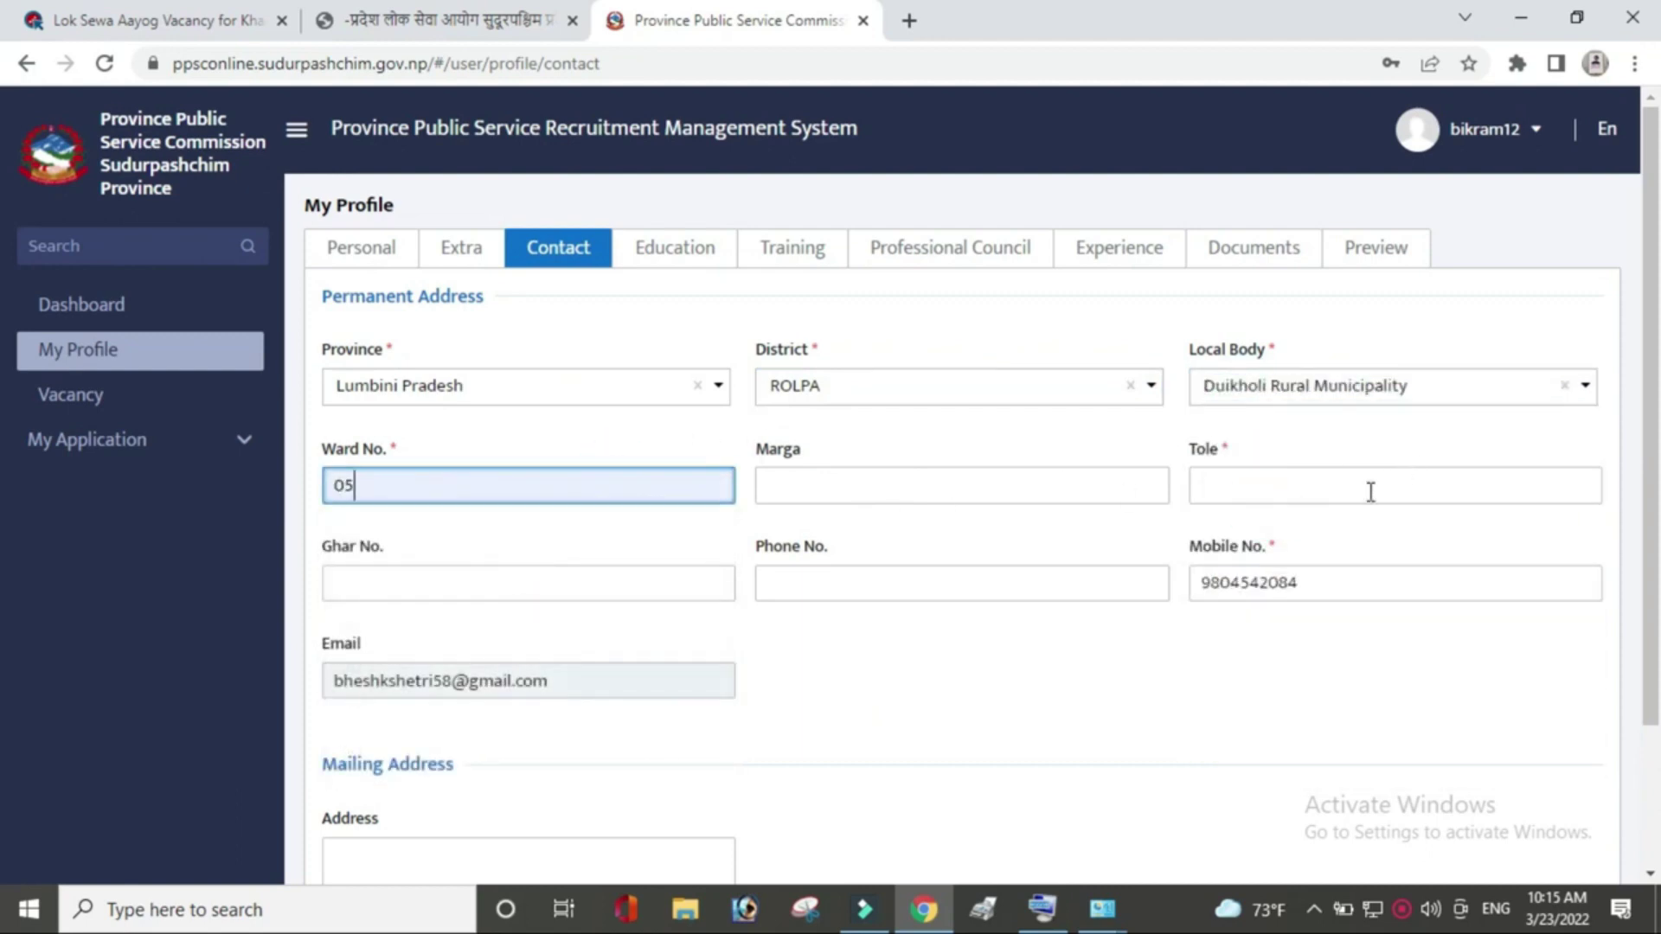
{"action": "left_click", "coordinate": [1369, 491]}
{"action": "left_click", "coordinate": [1287, 585]}
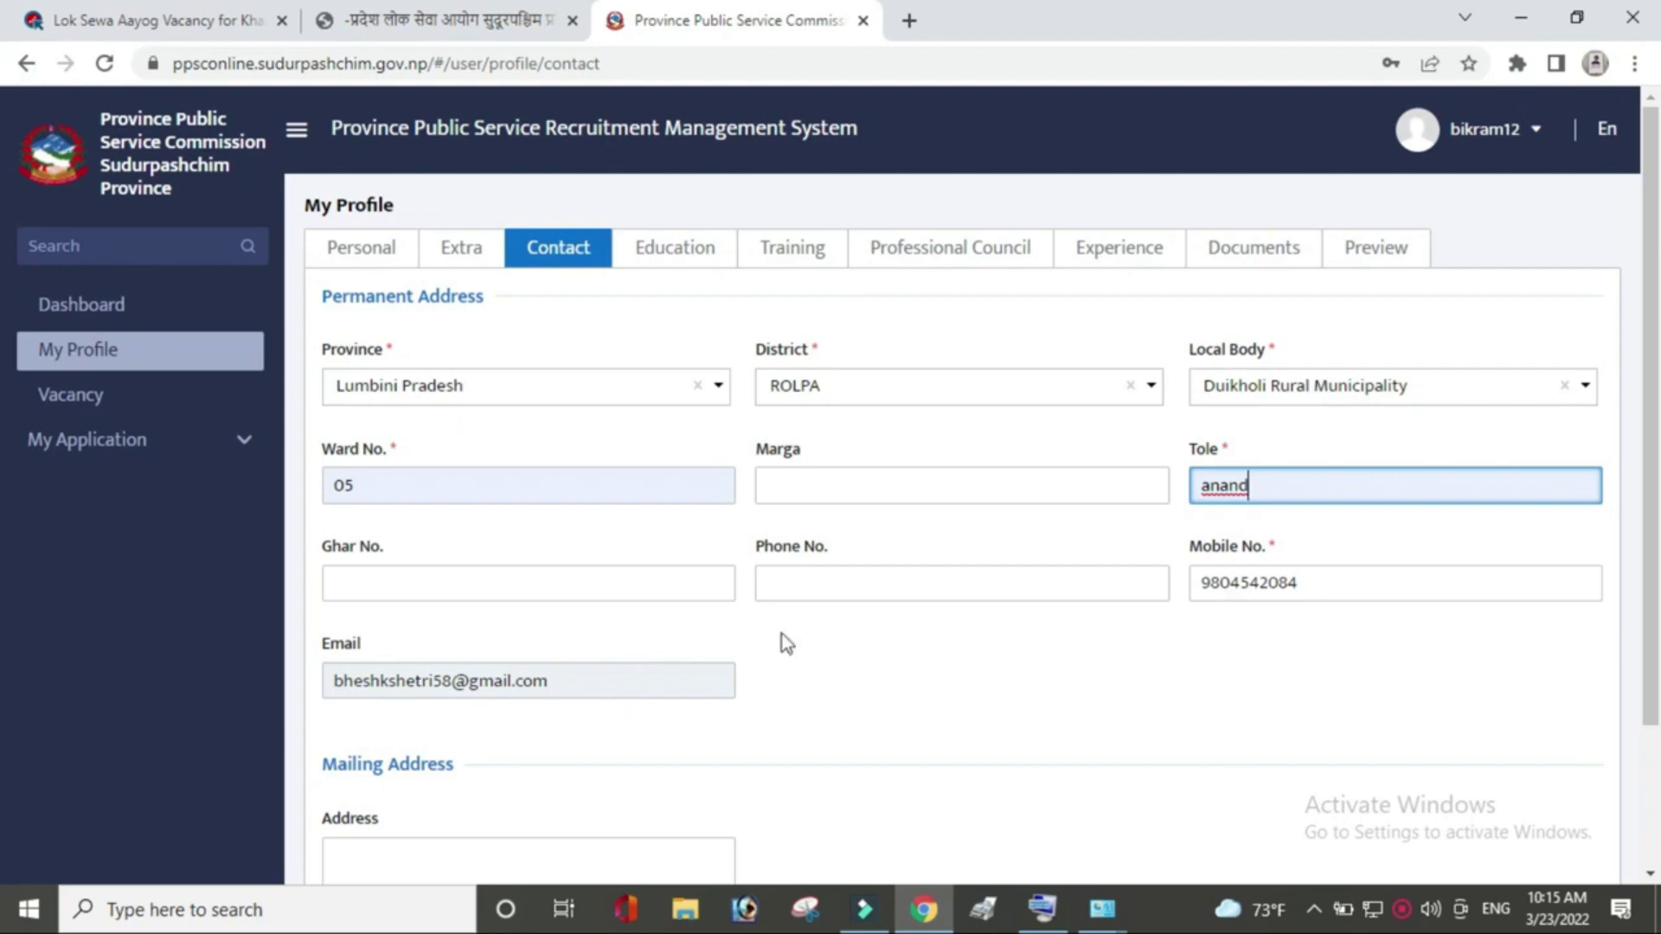
Enter the mailing address in Nepali, save the contact details, and begin a new education entry.
{"action": "scroll", "coordinate": [4, 589], "scroll_direction": "down", "scroll_amount": 2}
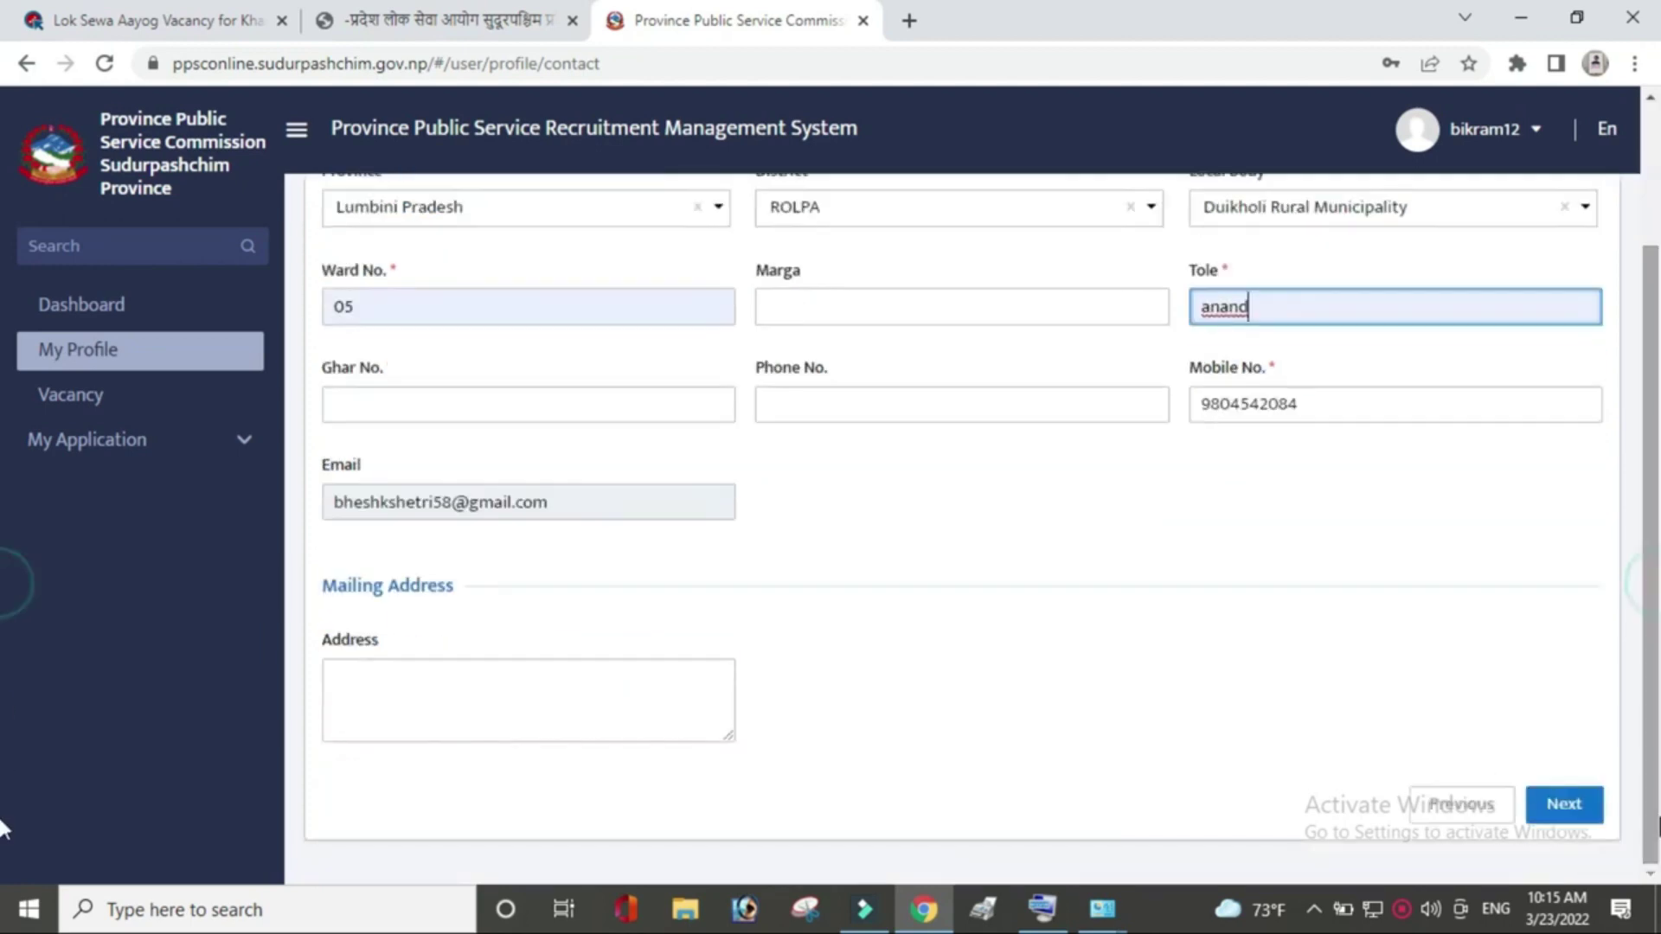
{"action": "left_click", "coordinate": [389, 711]}
{"action": "type", "text": "सतसिंह"}
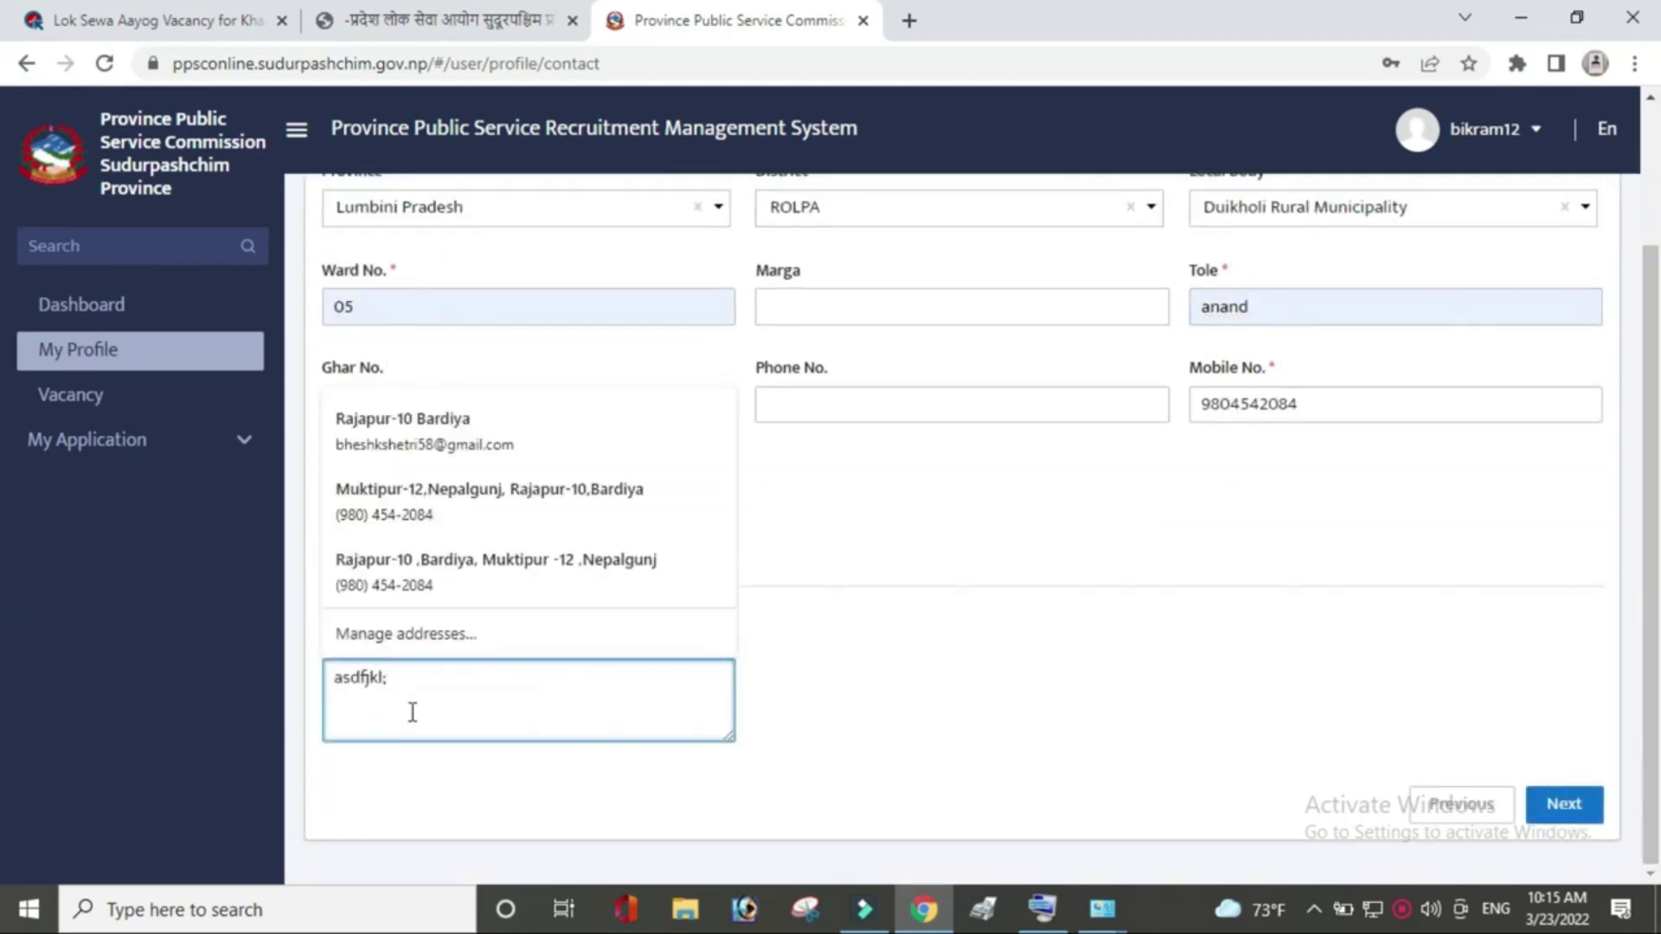
{"action": "key", "text": "Escape"}
{"action": "scroll", "coordinate": [7, 594], "scroll_direction": "up", "scroll_amount": 2}
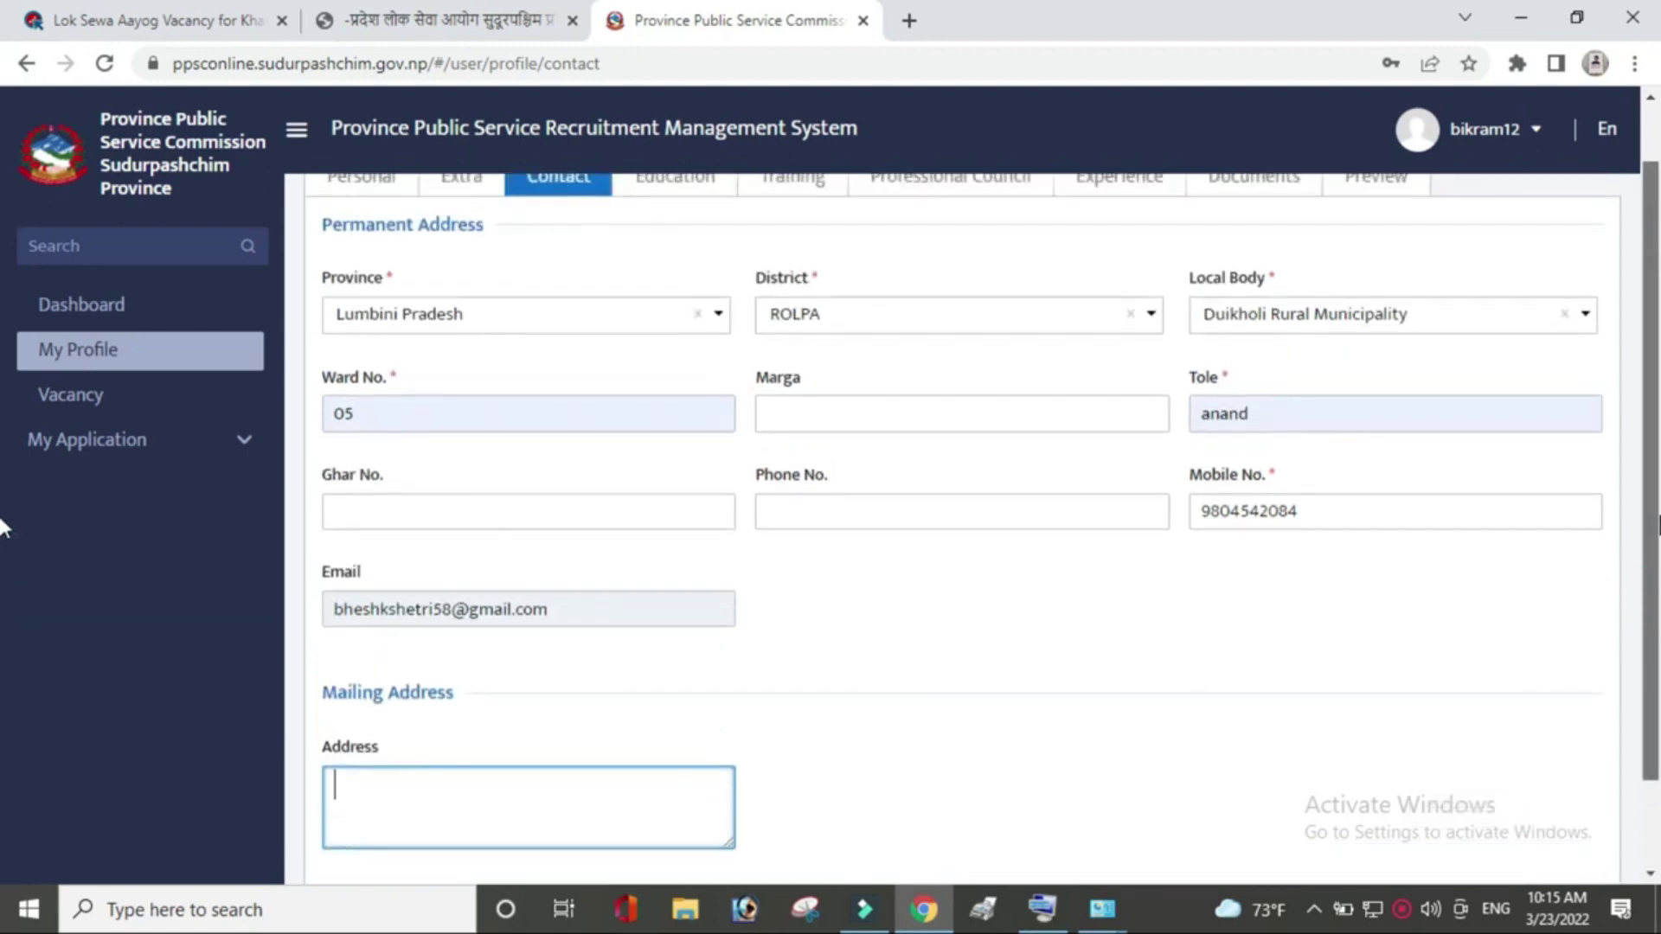
{"action": "scroll", "coordinate": [4, 530], "scroll_direction": "down", "scroll_amount": 1}
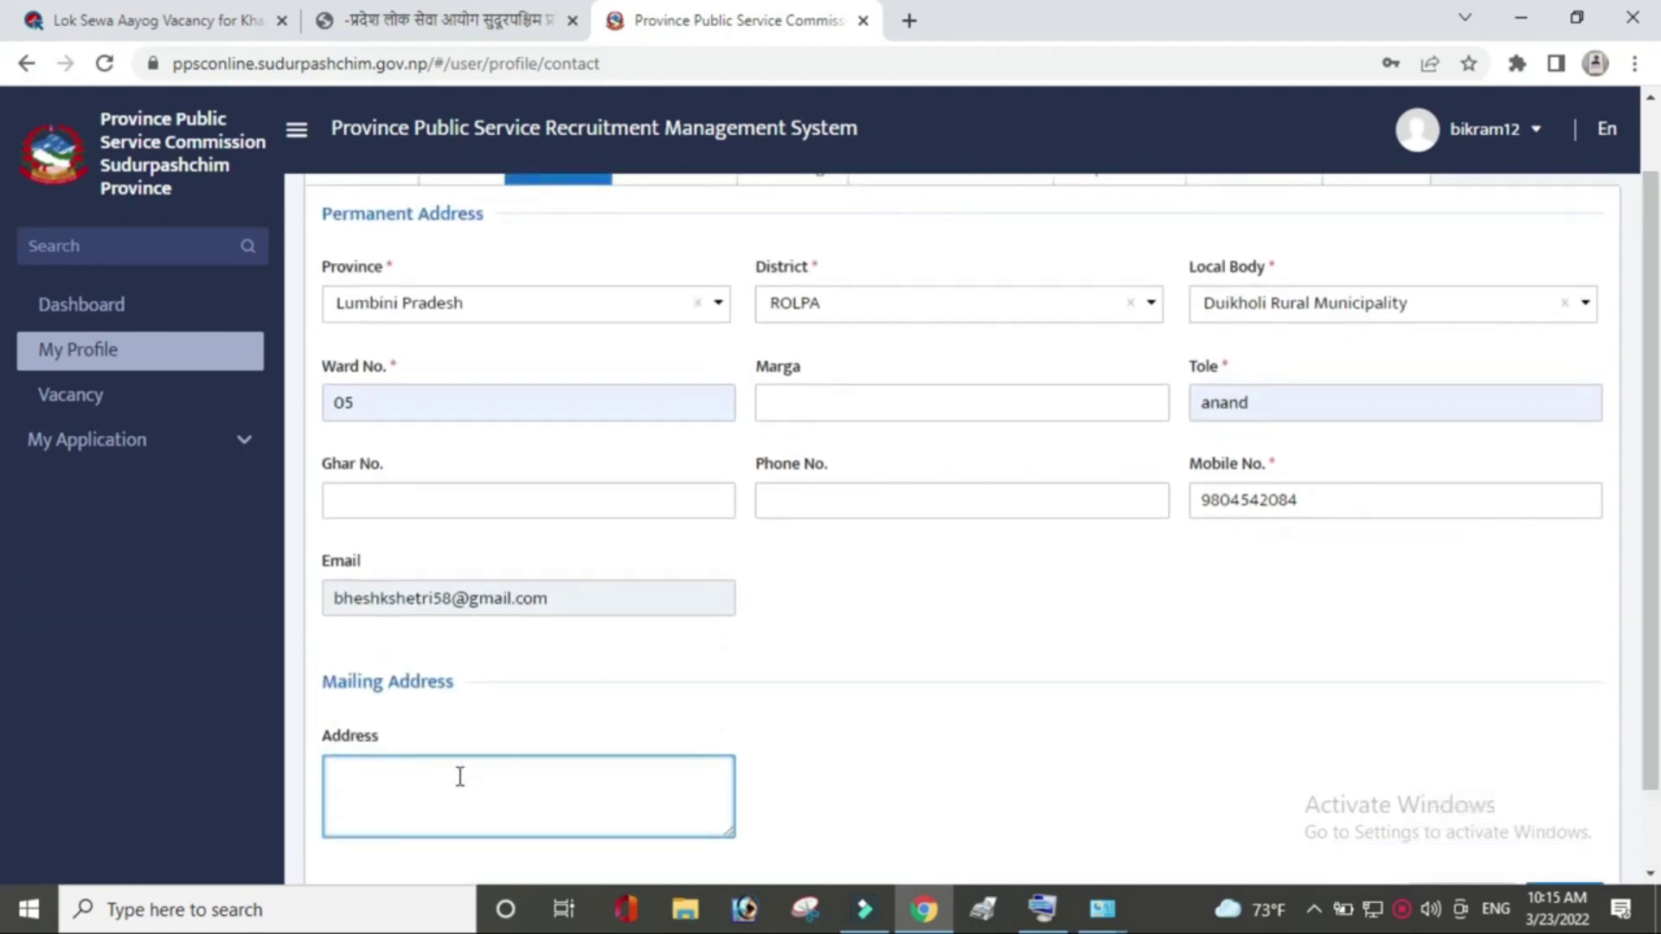
{"action": "type", "text": ",fjs dd"}
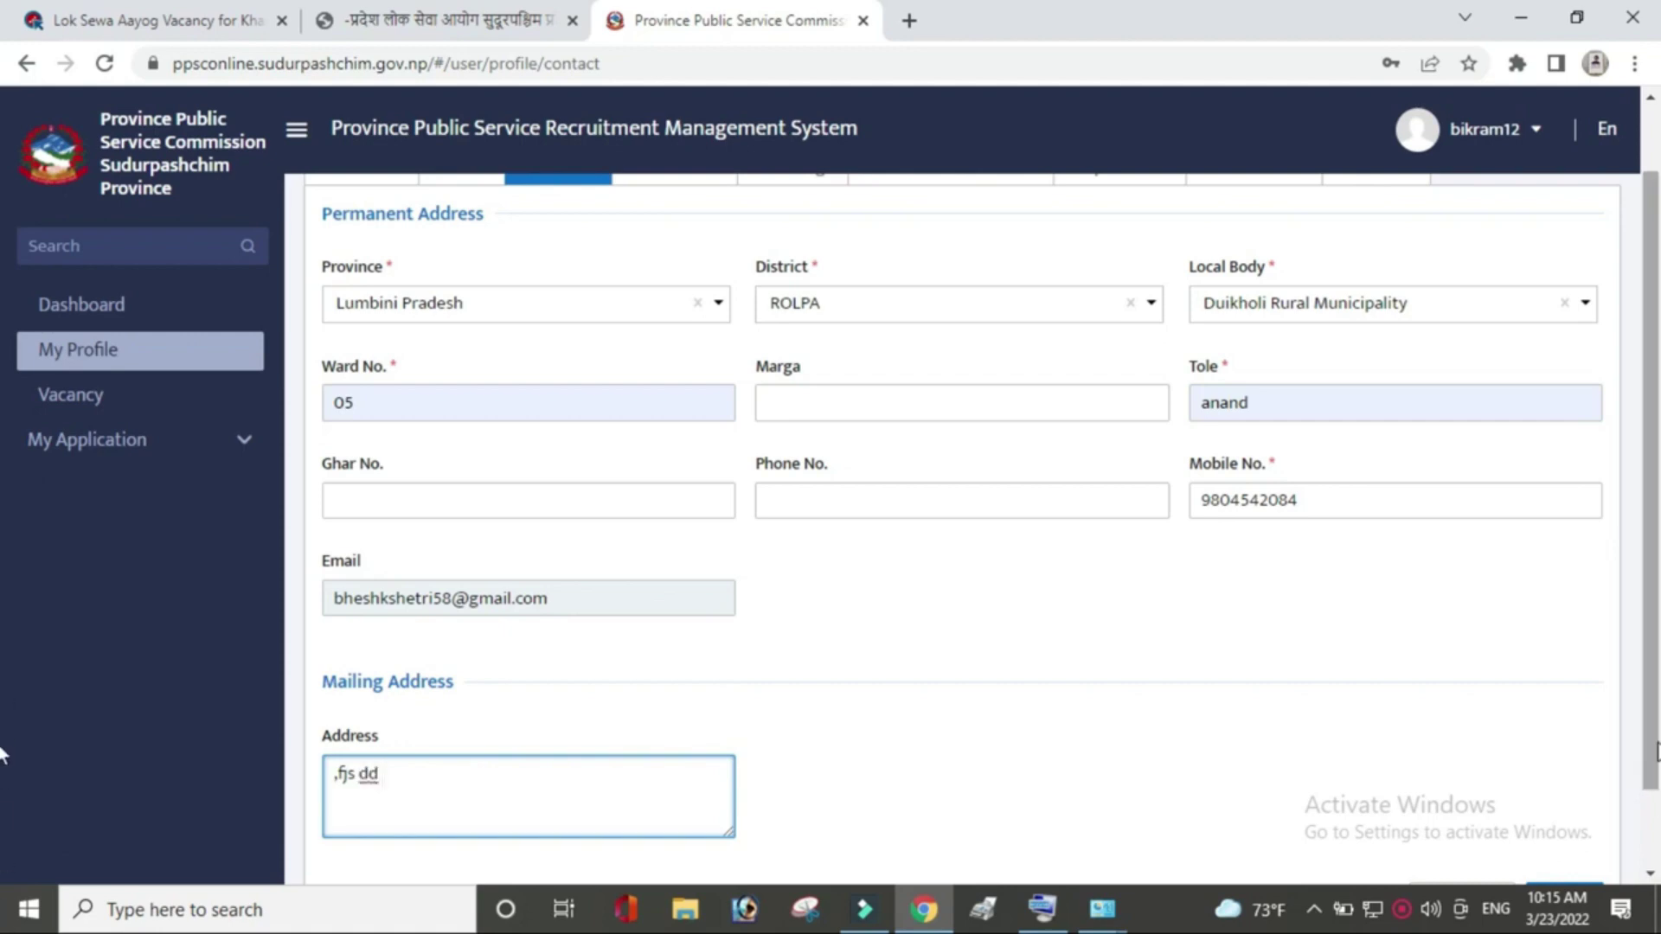
{"action": "scroll", "coordinate": [4, 735], "scroll_direction": "down", "scroll_amount": 2}
{"action": "left_click", "coordinate": [1540, 813]}
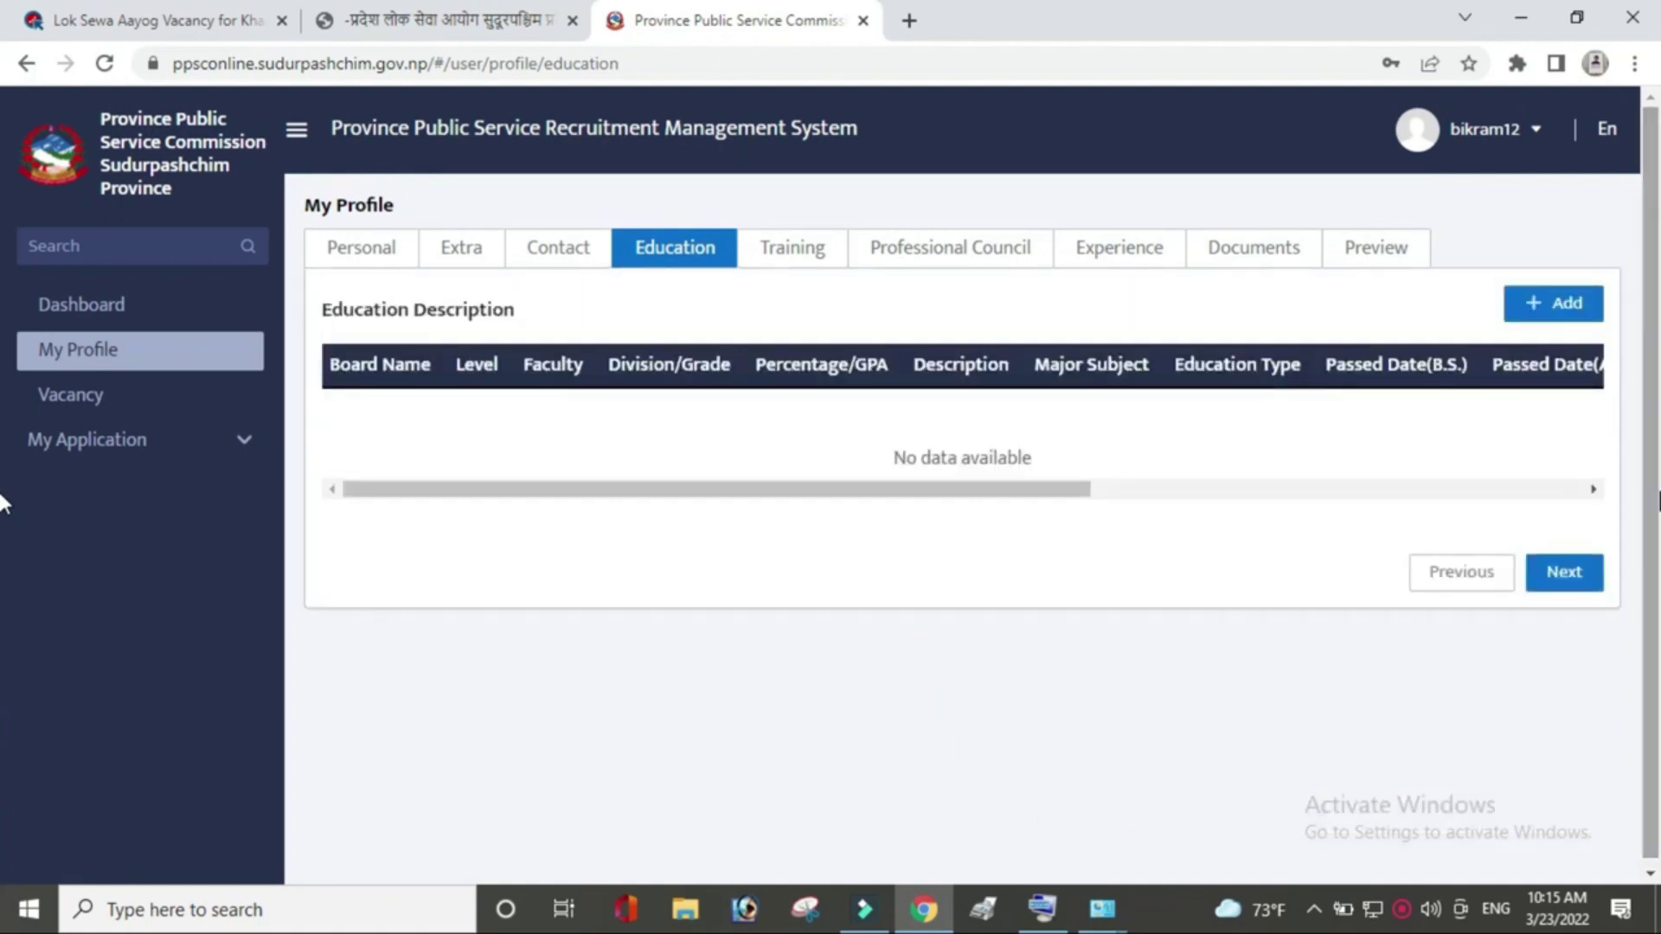
{"action": "left_click", "coordinate": [1538, 301]}
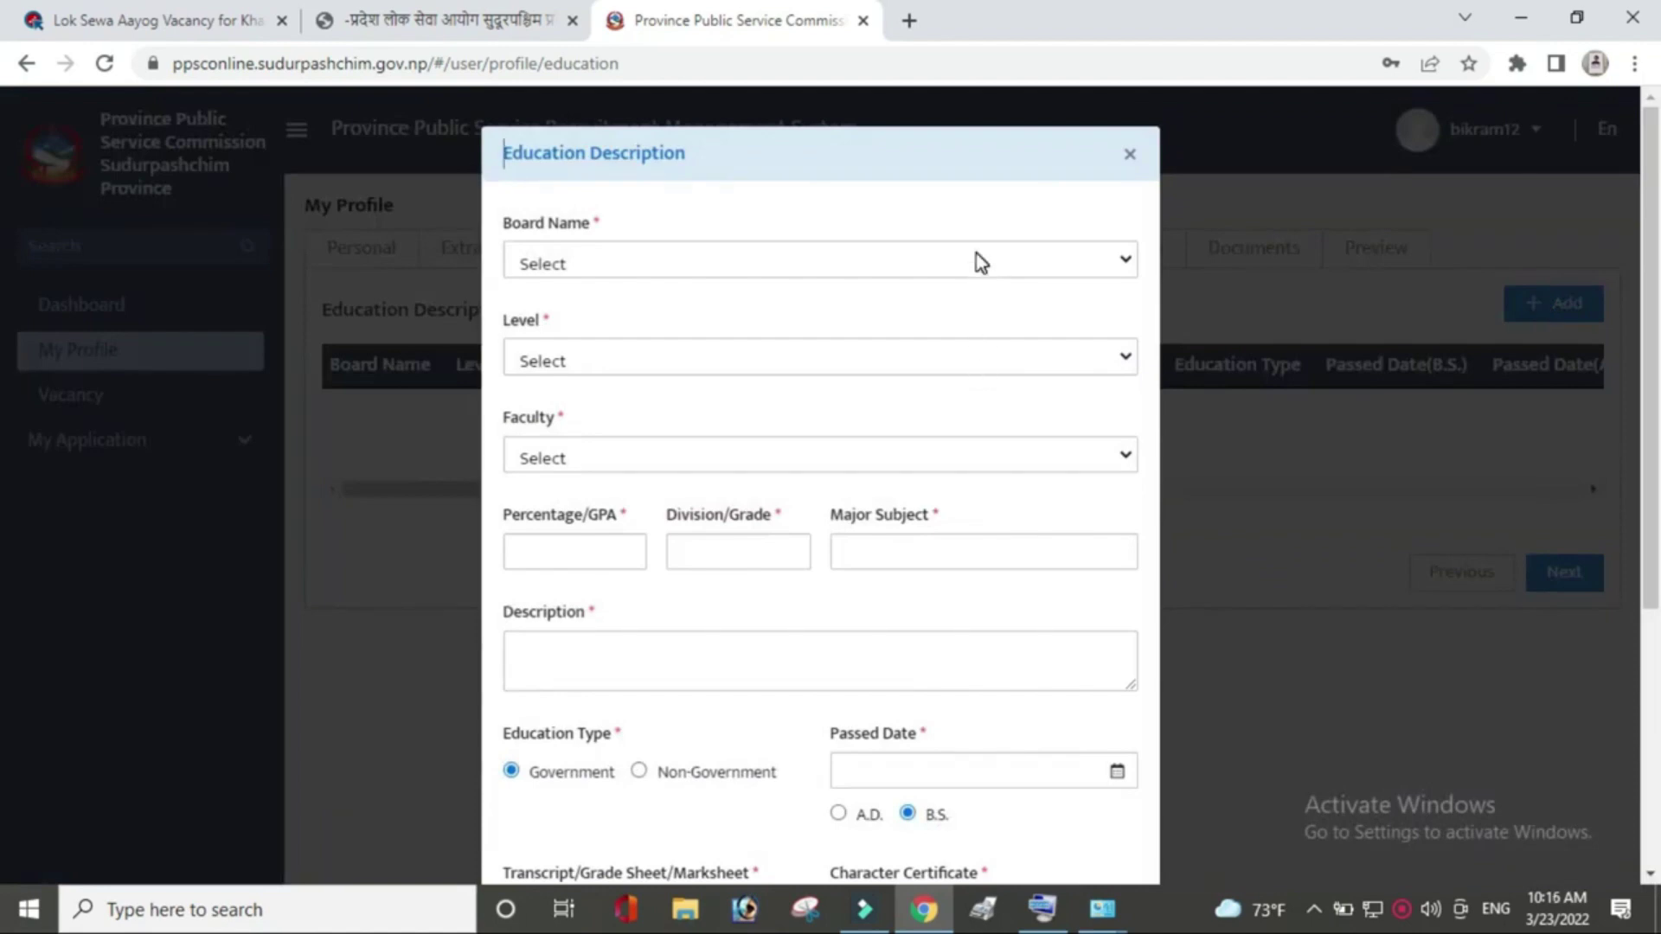
Choose Board Of Nepal, SLC/SEE level and Others faculty, naming it SLC.
{"action": "left_click", "coordinate": [979, 259]}
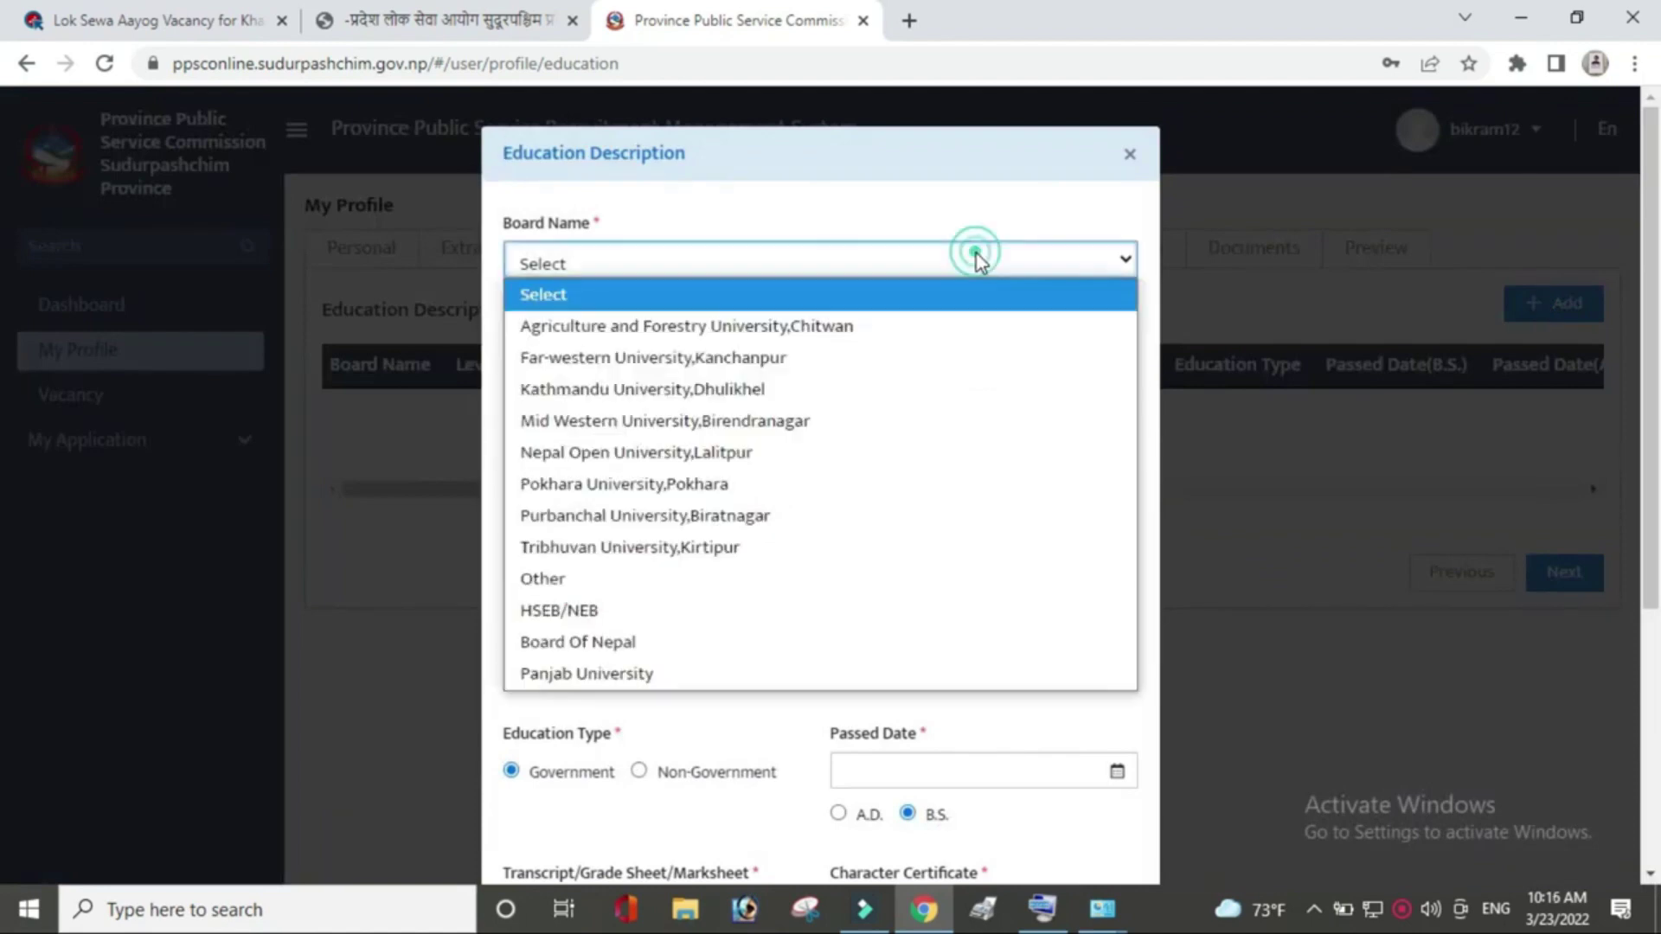
{"action": "left_click", "coordinate": [711, 647]}
{"action": "left_click", "coordinate": [734, 356]}
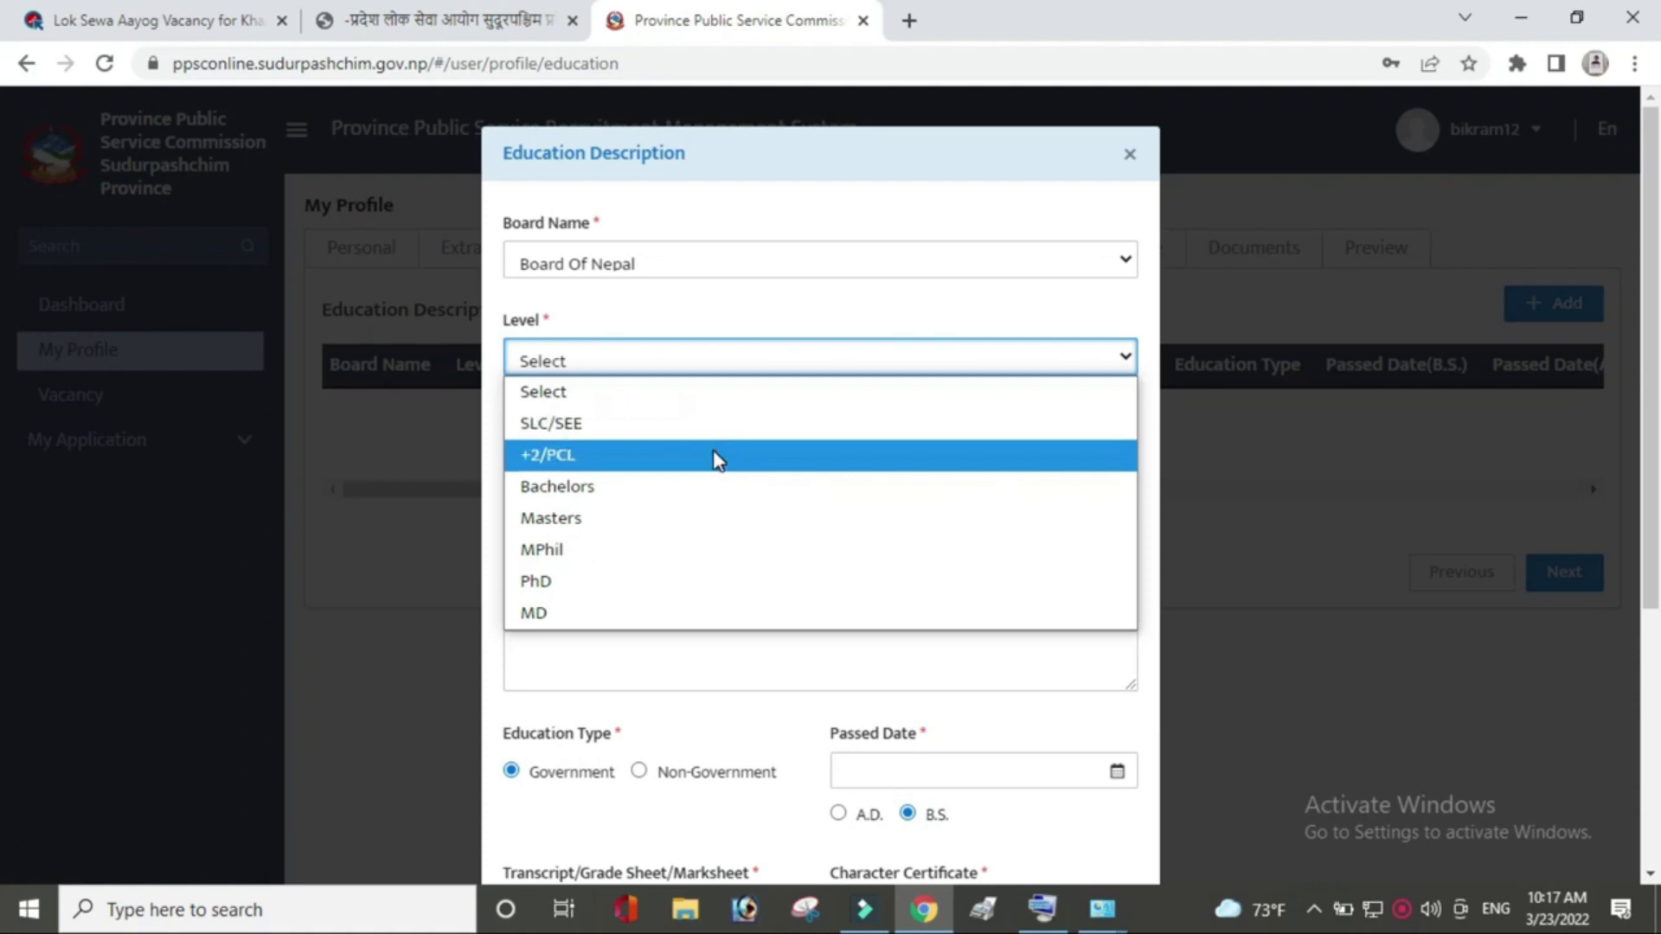
{"action": "left_click", "coordinate": [640, 438]}
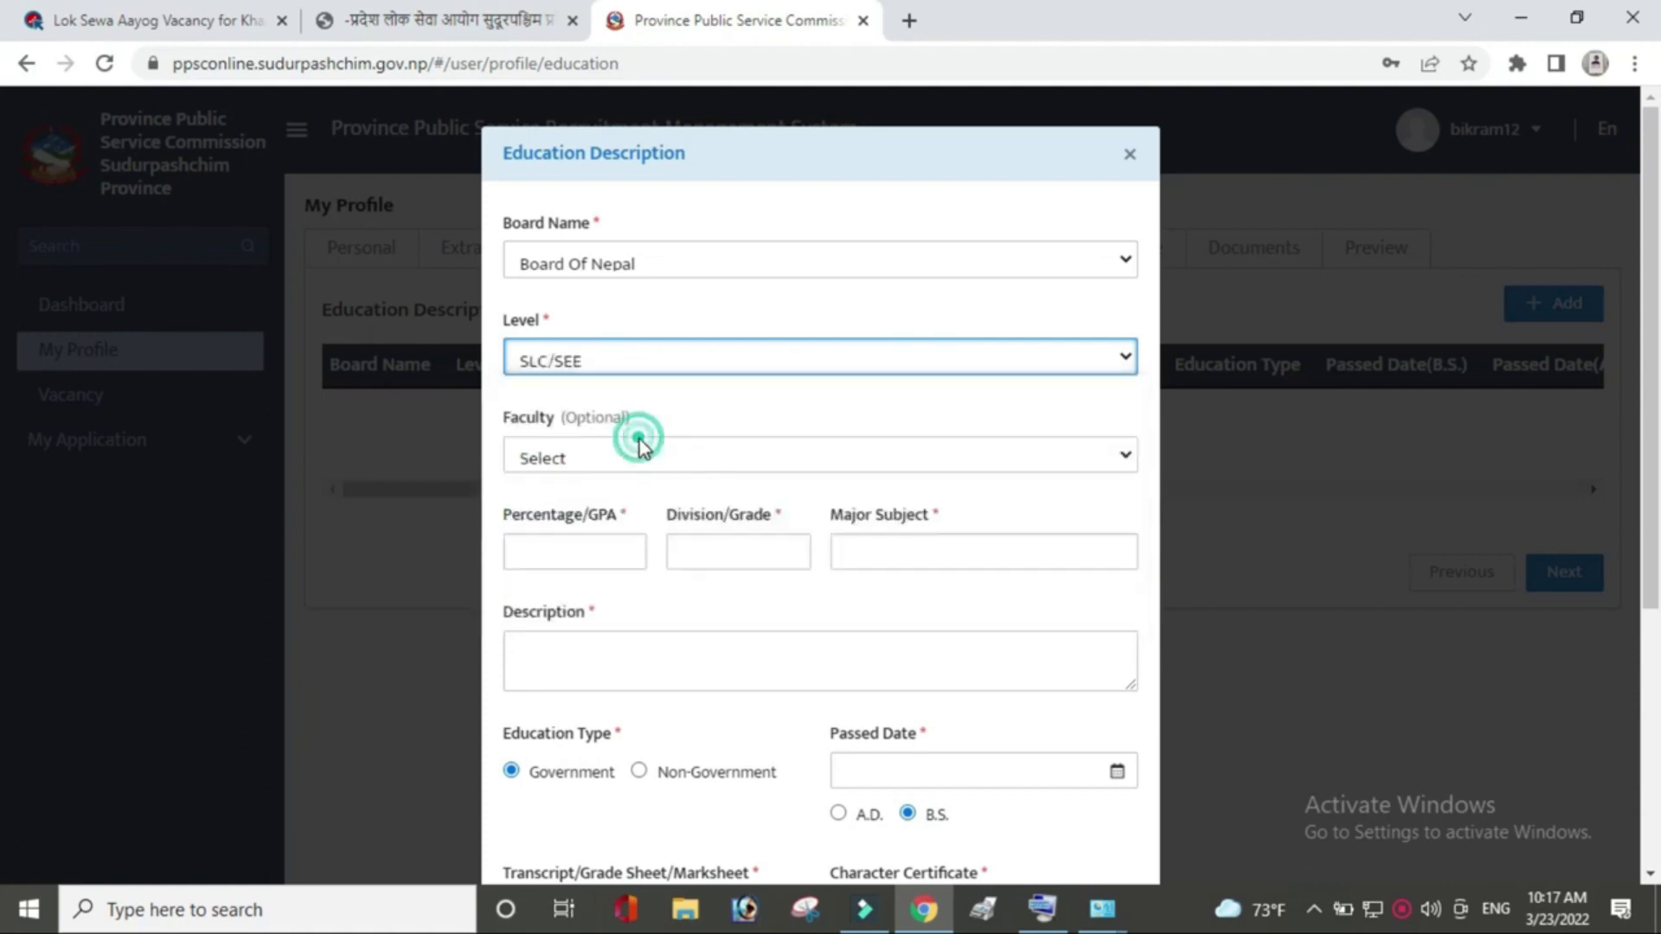
{"action": "left_click", "coordinate": [701, 456]}
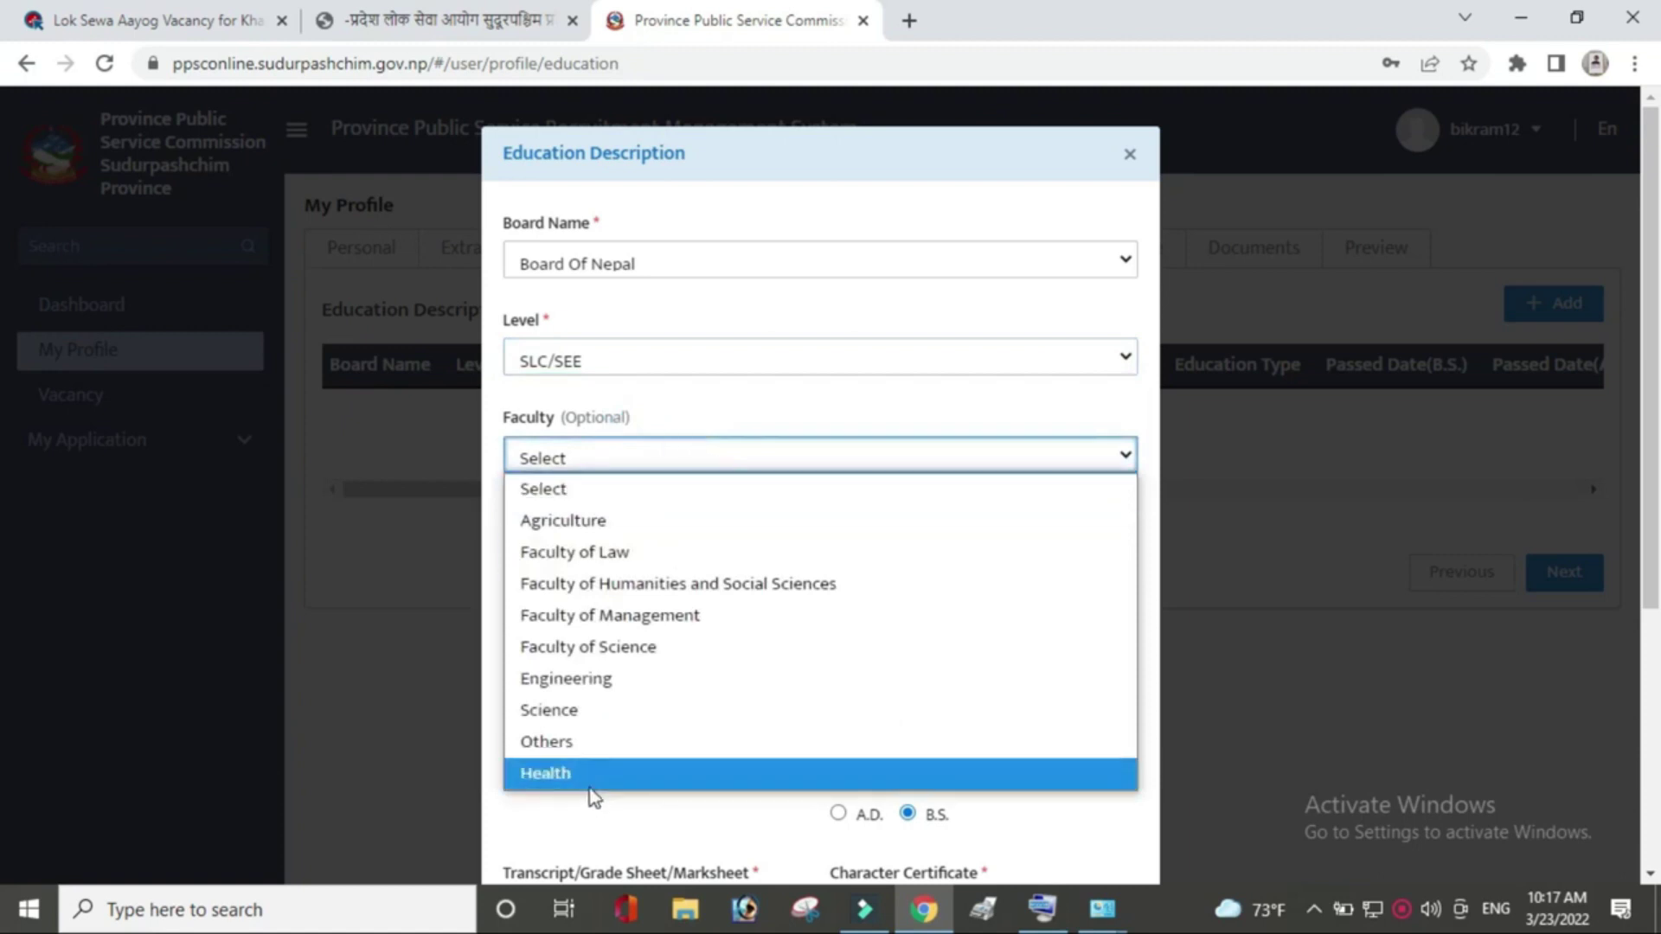
{"action": "left_click", "coordinate": [592, 744]}
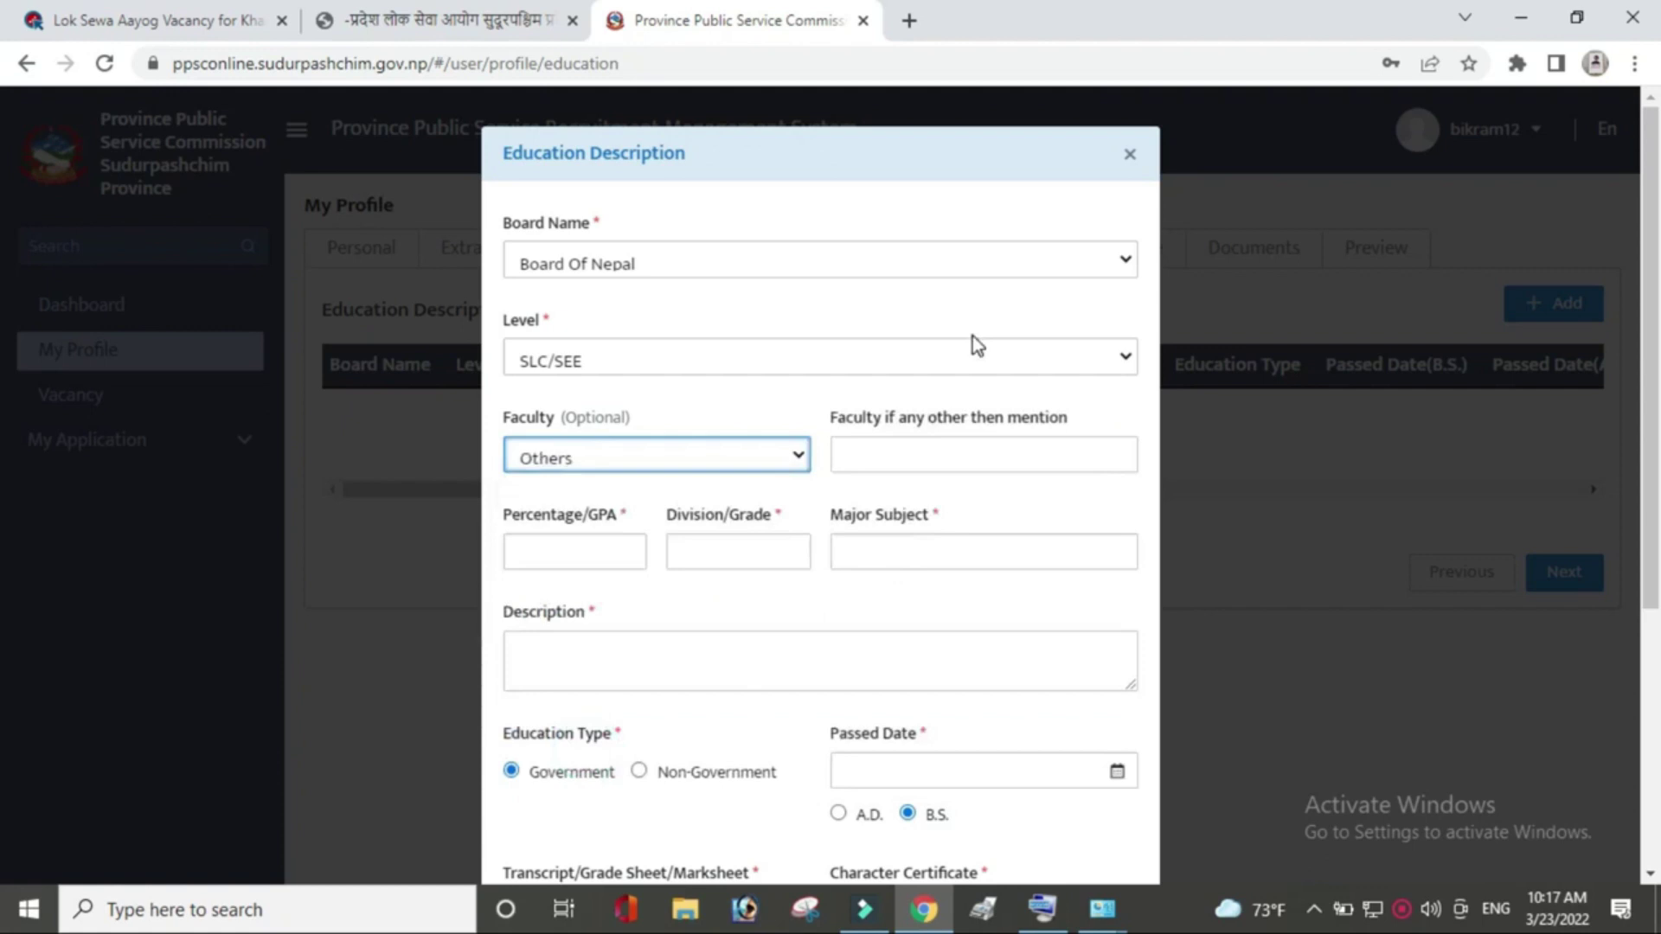
{"action": "left_click", "coordinate": [953, 464]}
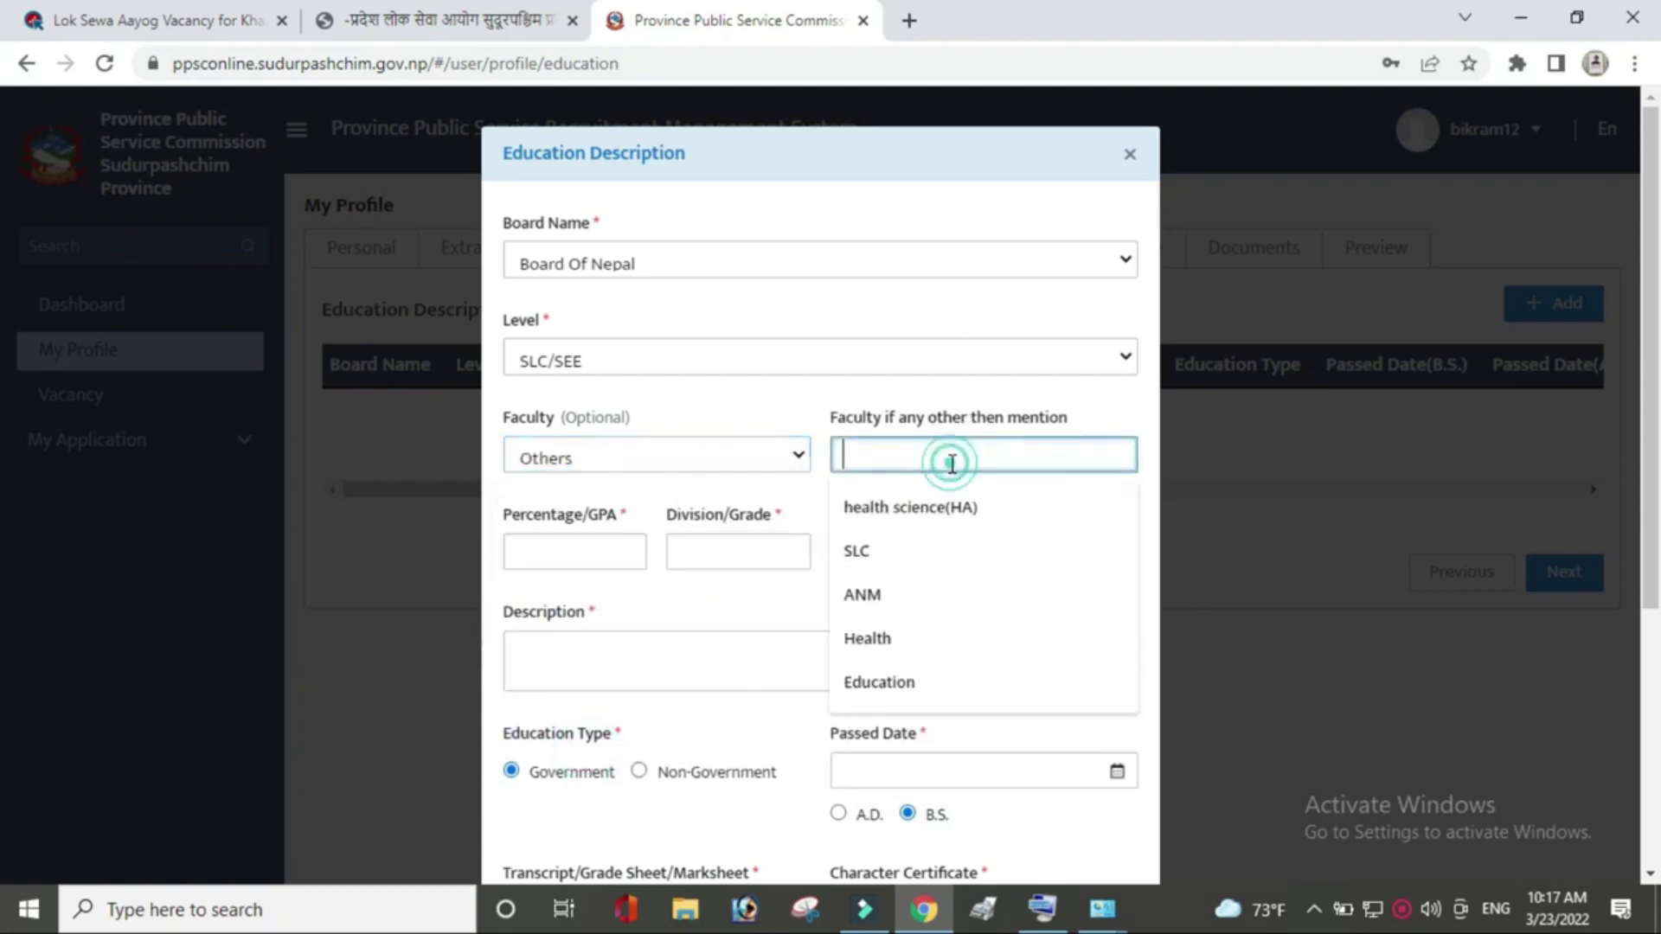
{"action": "left_click", "coordinate": [931, 545]}
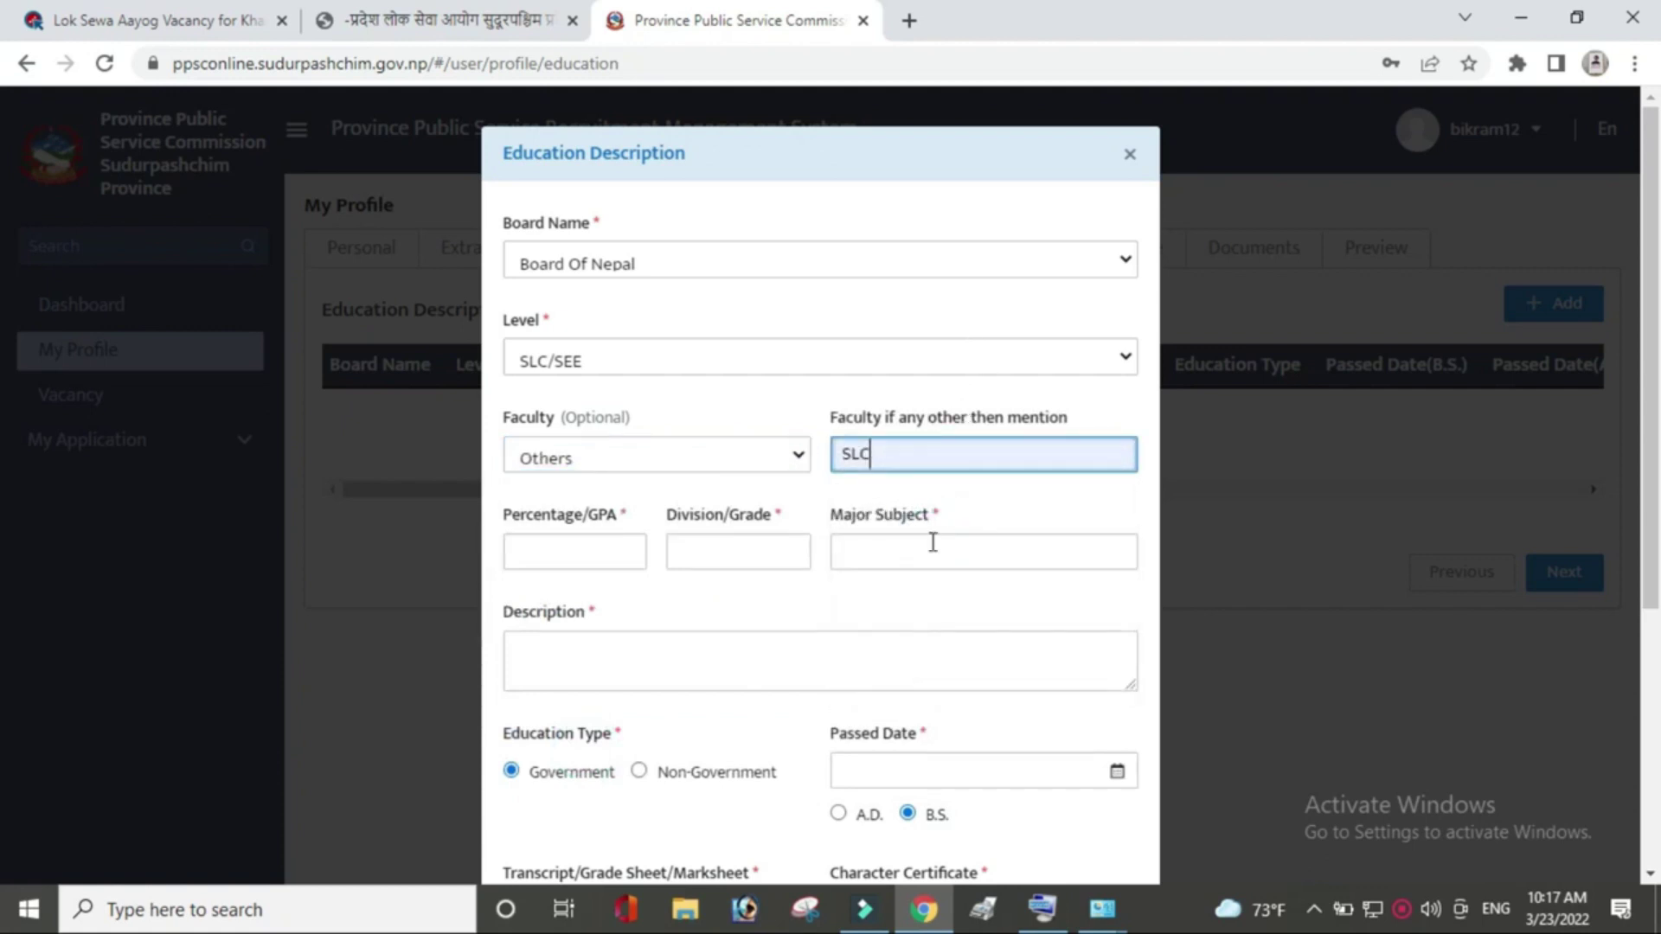
Enter 52.87 percentage, second division and computer as the major subject.
{"action": "left_click", "coordinate": [582, 549]}
{"action": "left_click", "coordinate": [585, 605]}
{"action": "left_click", "coordinate": [767, 556]}
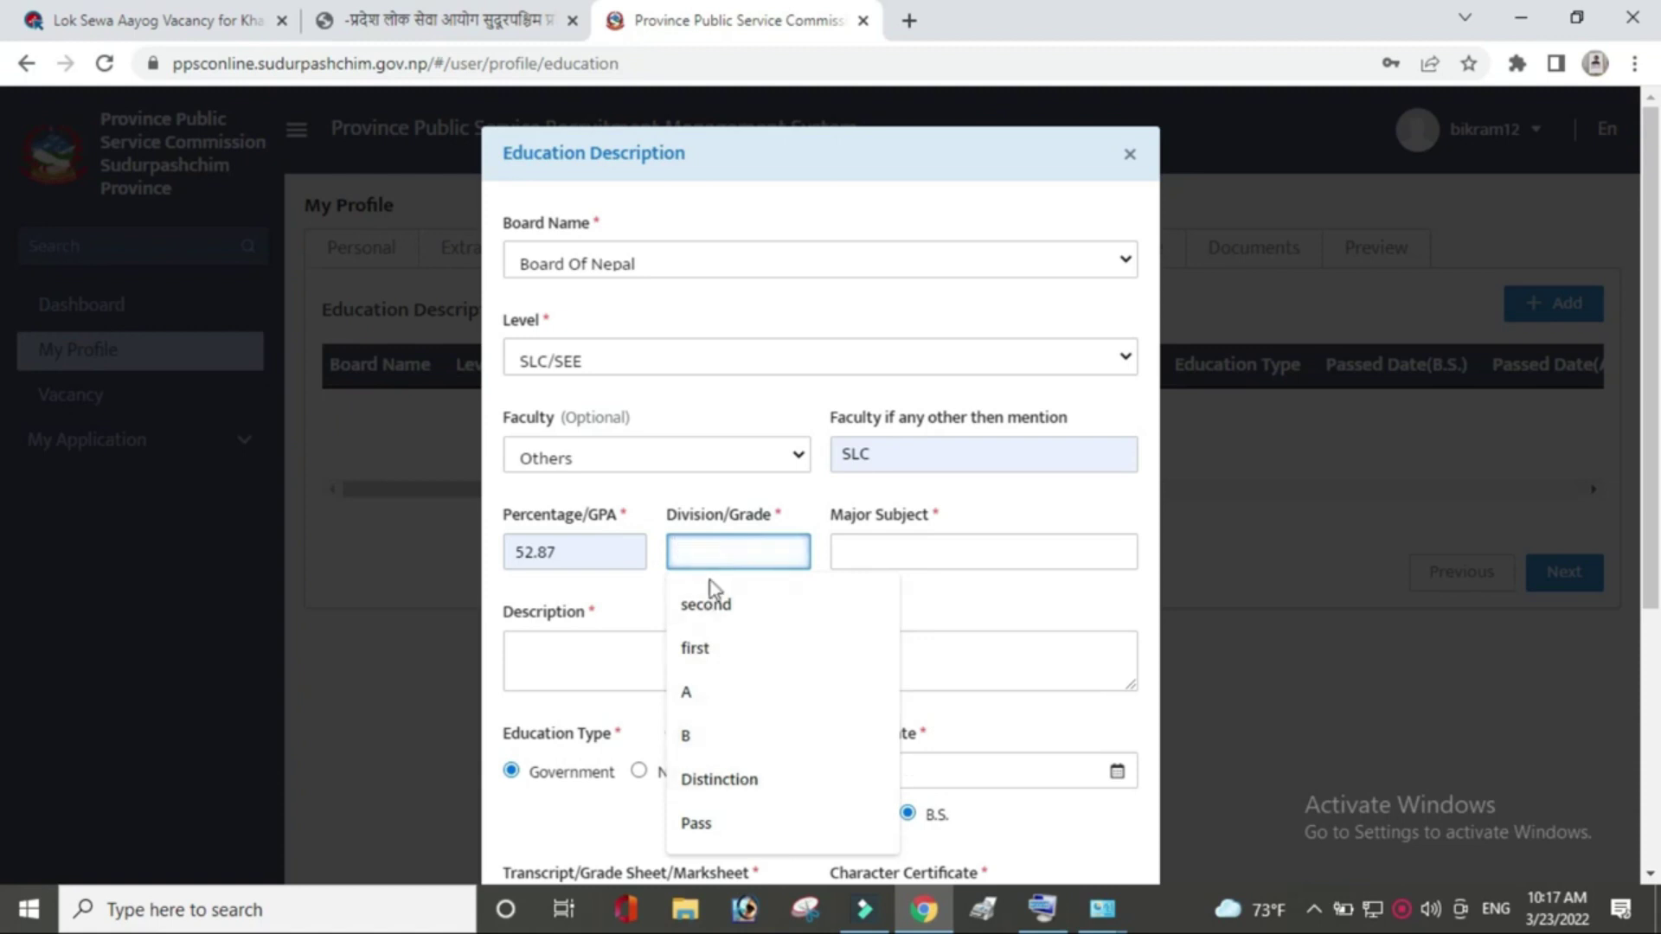
{"action": "left_click", "coordinate": [704, 606]}
{"action": "left_click", "coordinate": [897, 545]}
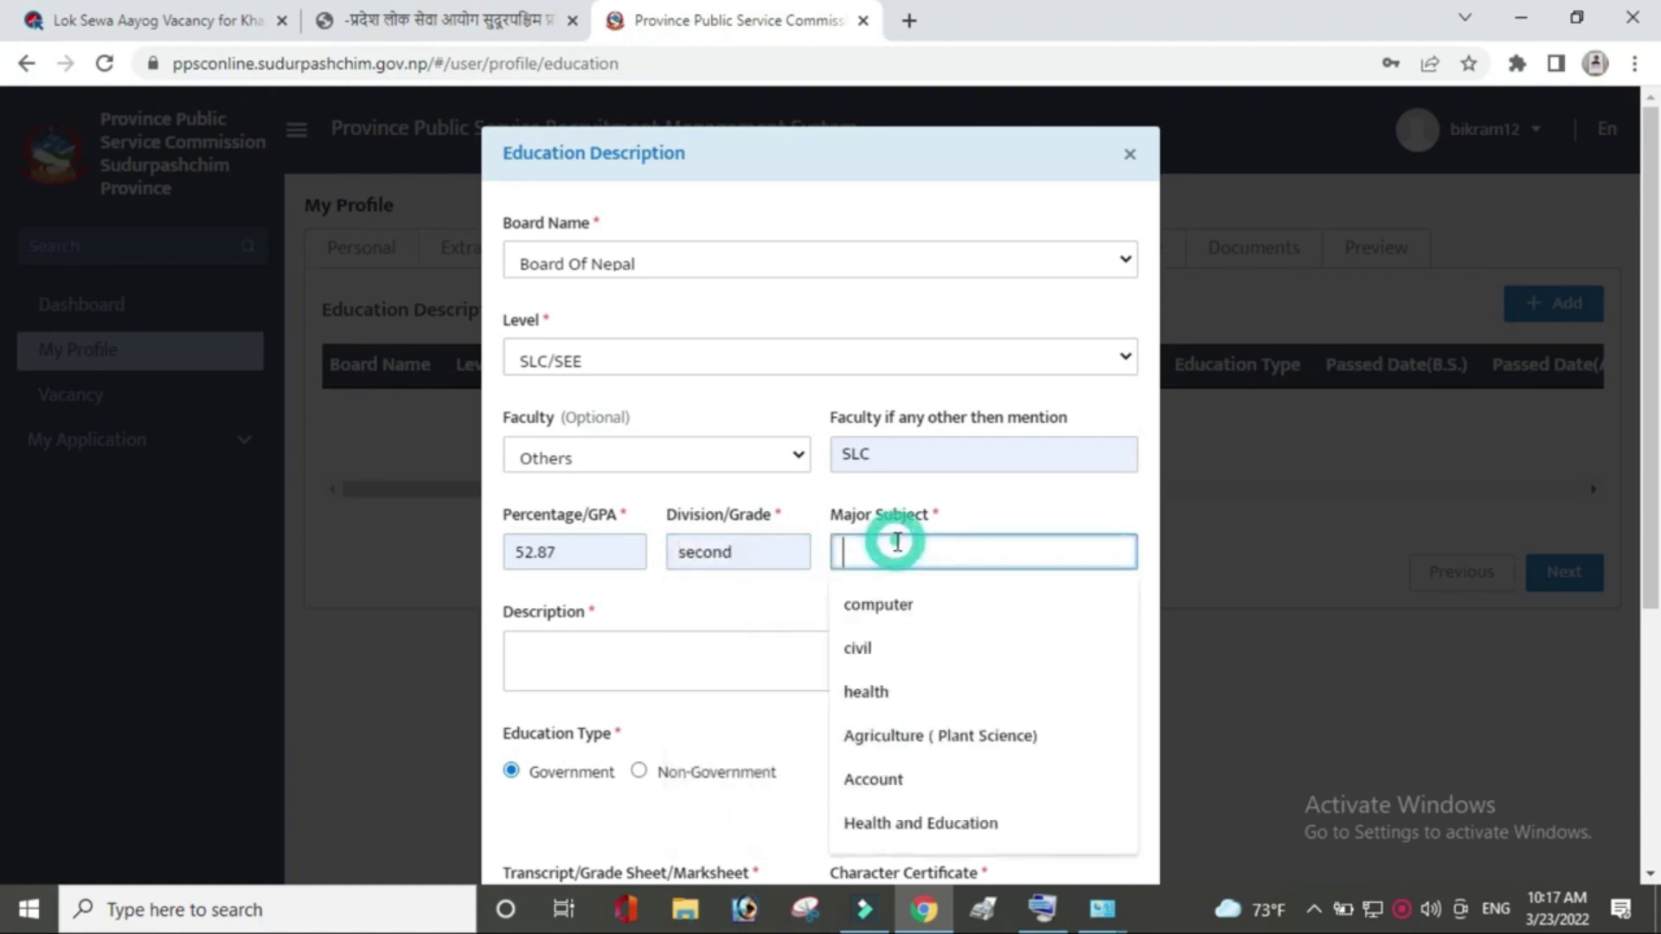
{"action": "left_click", "coordinate": [909, 614]}
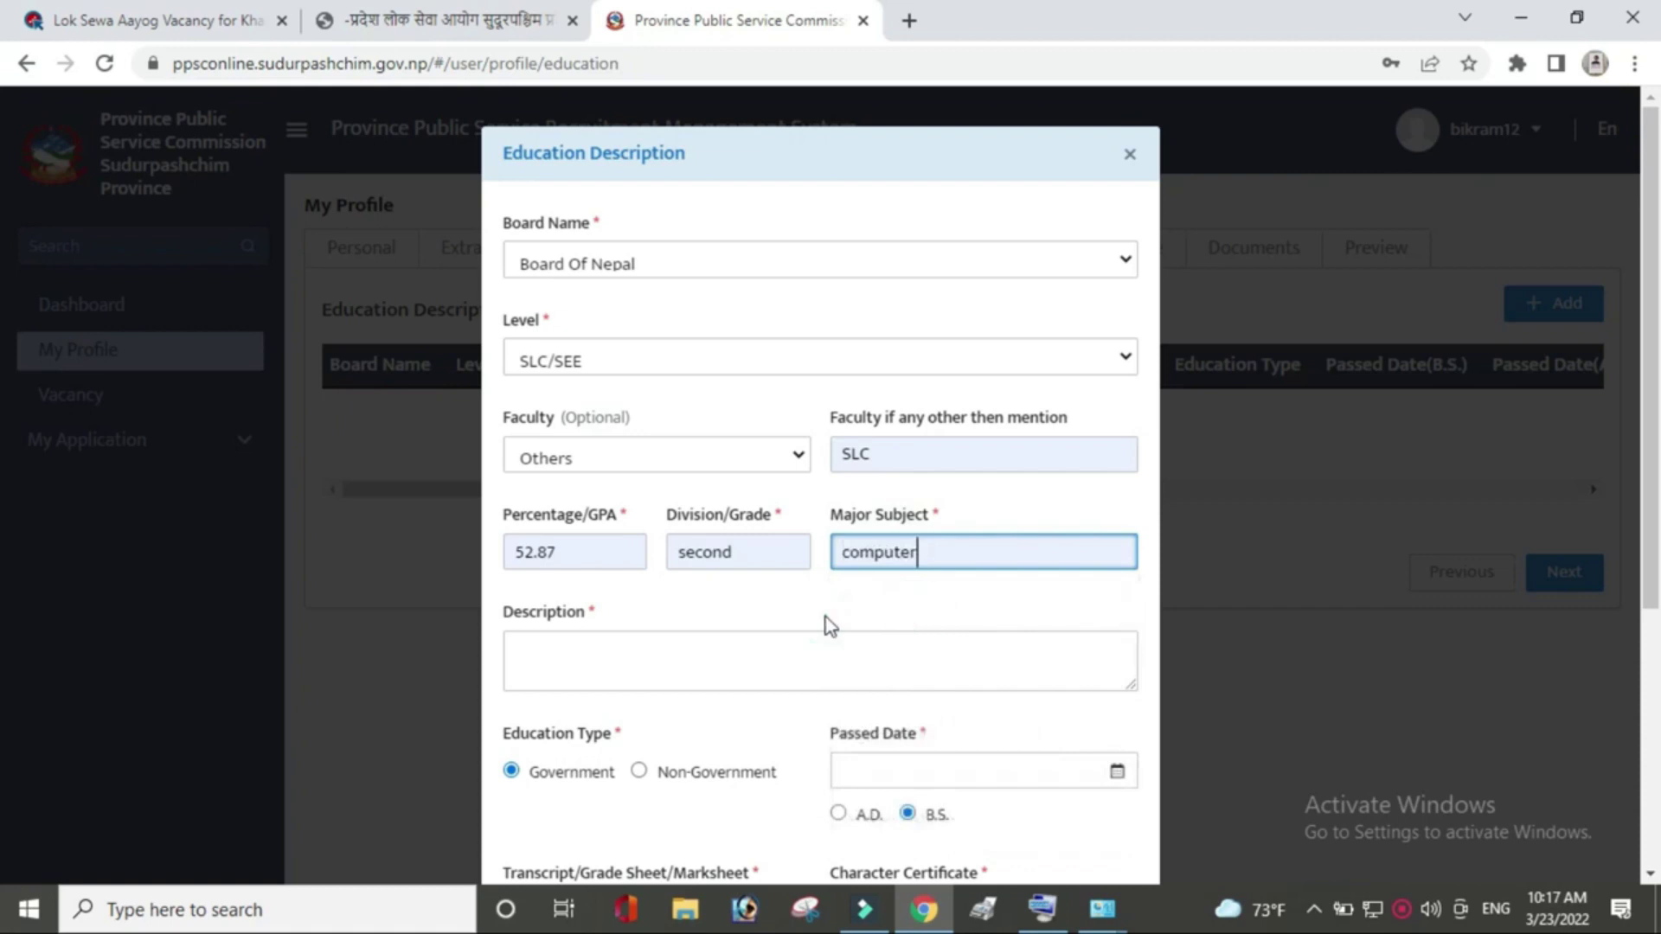
{"action": "left_click", "coordinate": [694, 665]}
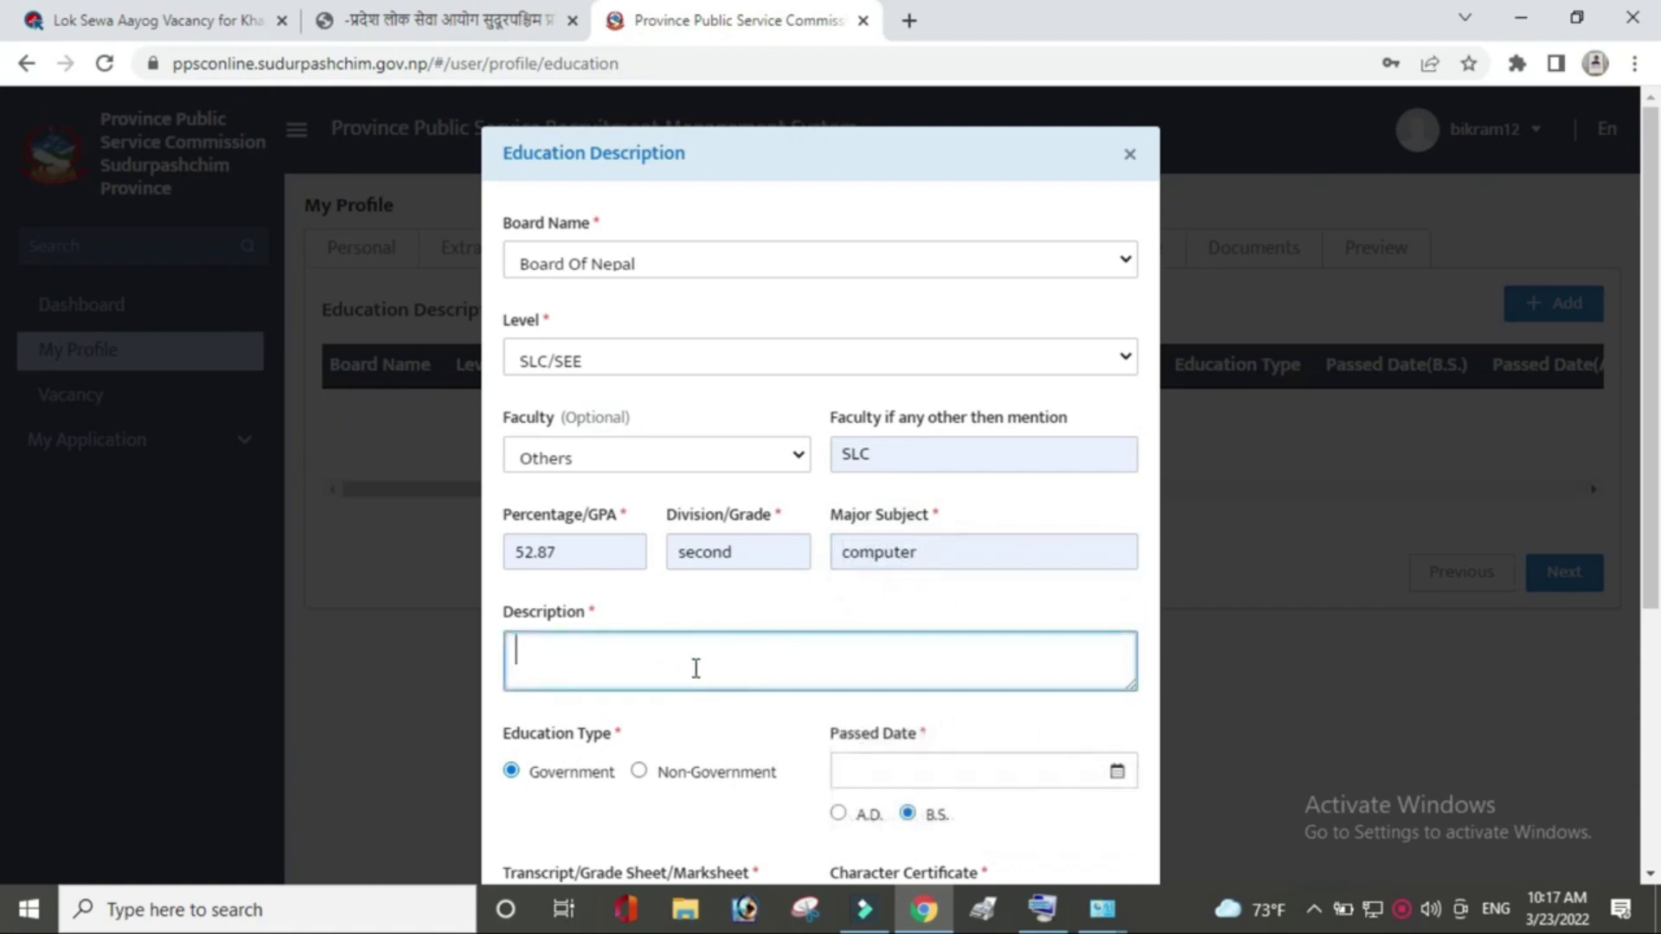
Describe the entry as SLC completed at ABC School in second division with 52.87 %.
{"action": "type", "text": "i"}
{"action": "type", "text": "have compeletd my slc from ABC Schoolin secod division with 52.87 %."}
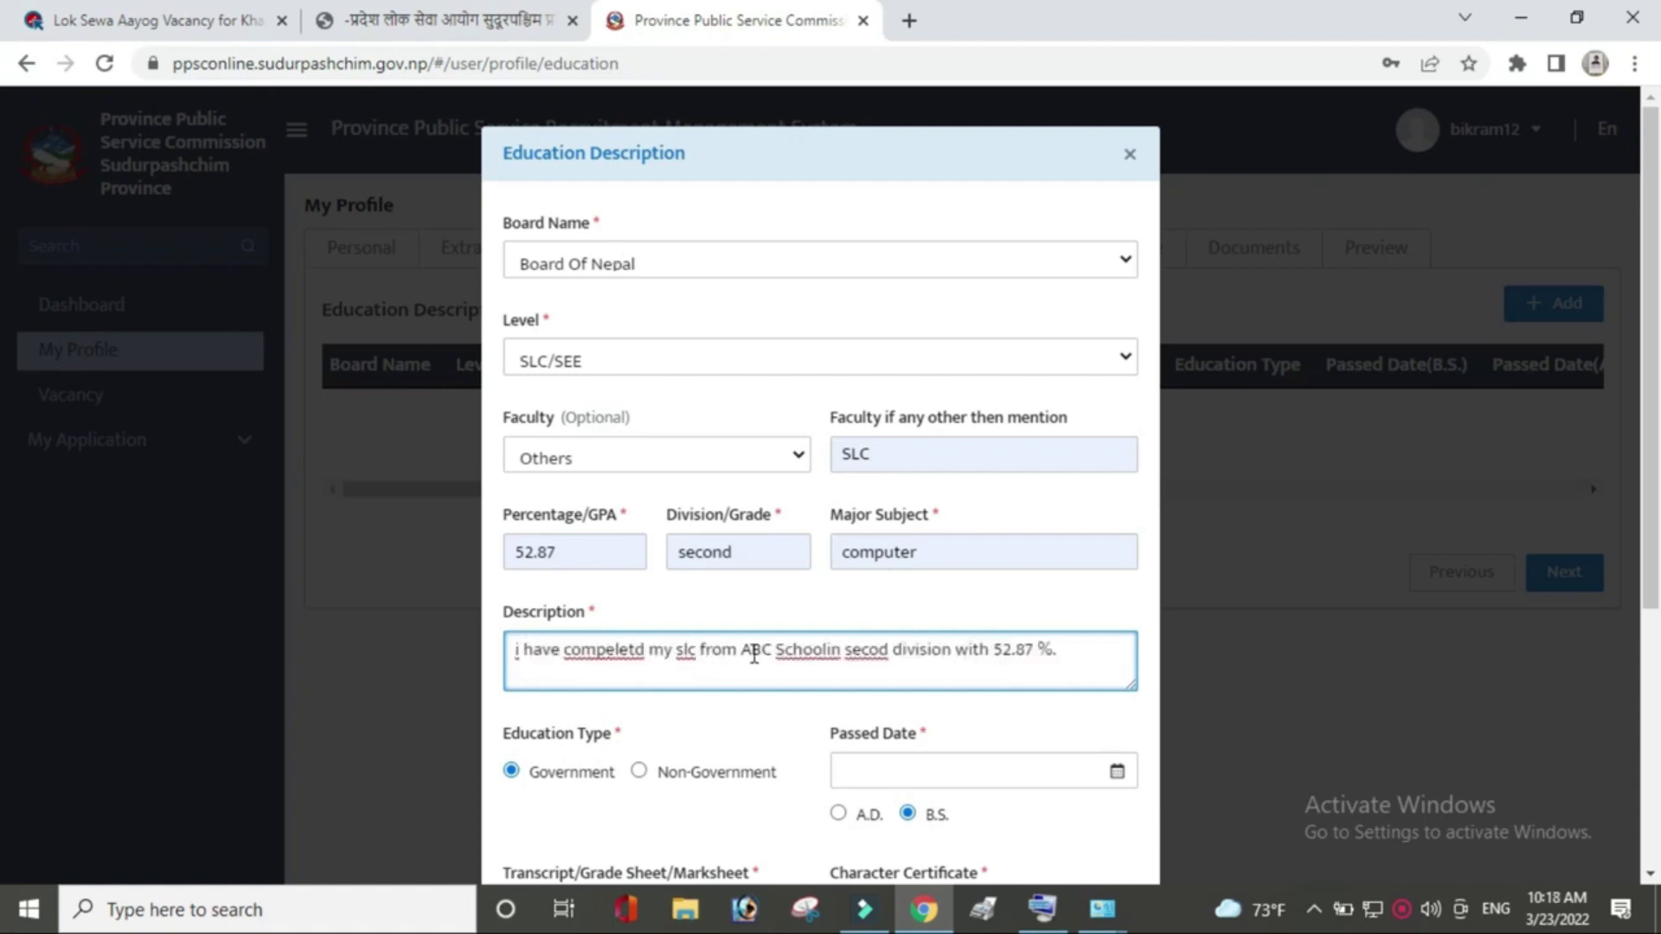
{"action": "left_click", "coordinate": [831, 653]}
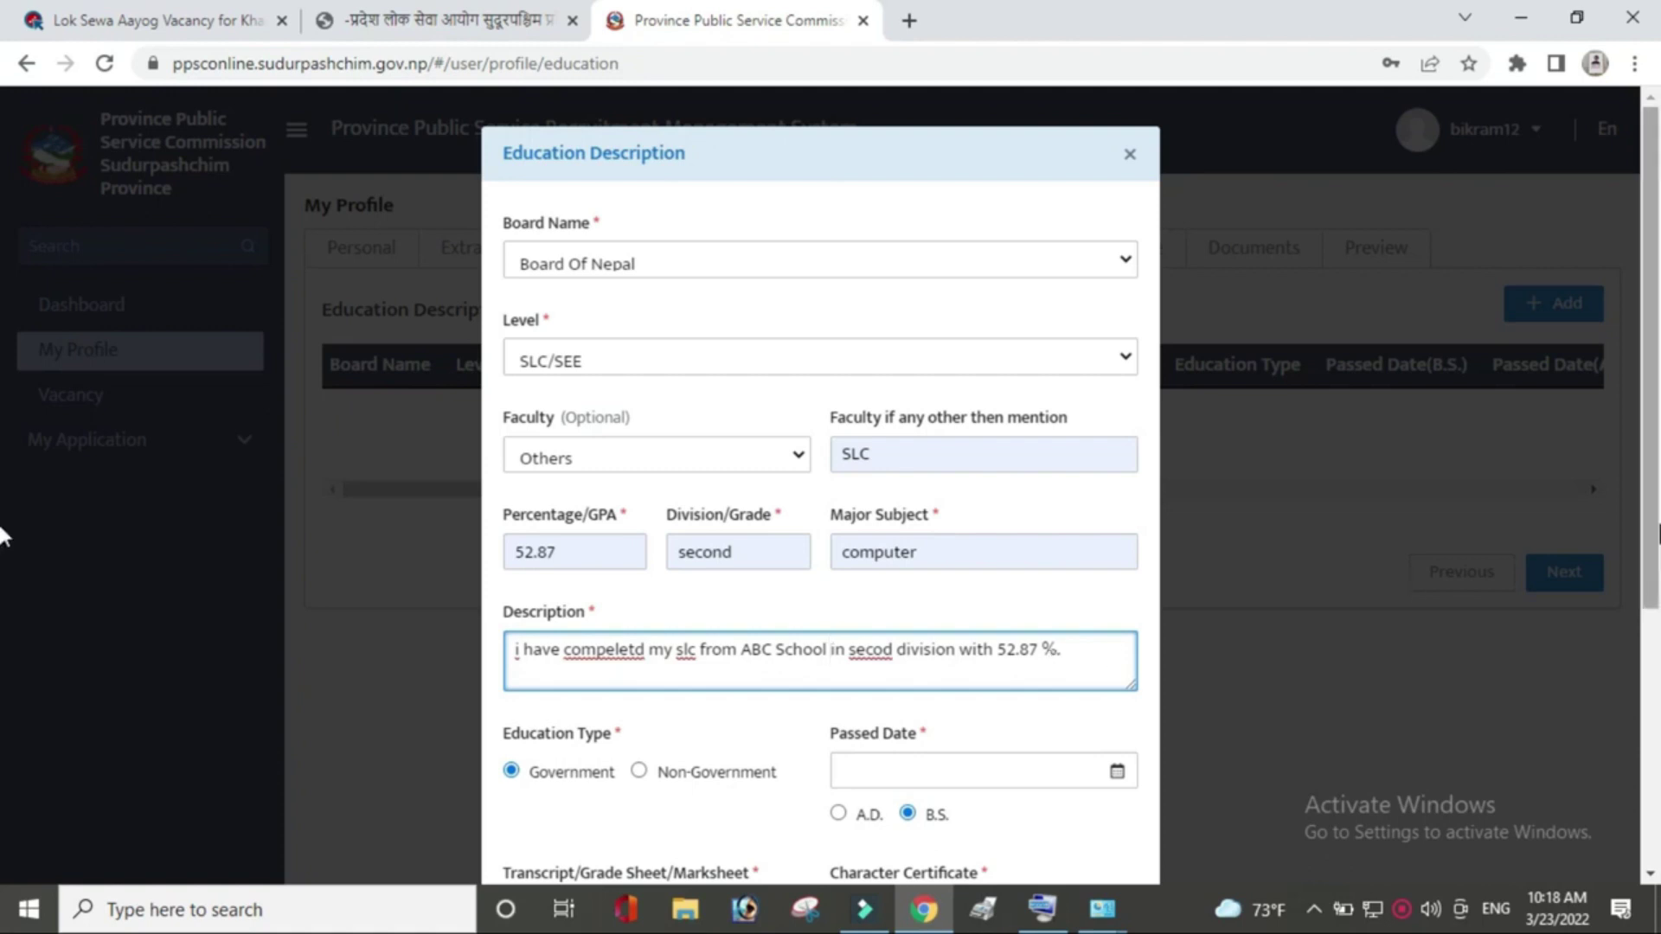
Set the education Passed Date to 2071-12-06 B.S., correcting an initial day-10 pick.
{"action": "scroll", "coordinate": [4, 571], "scroll_direction": "down", "scroll_amount": 3}
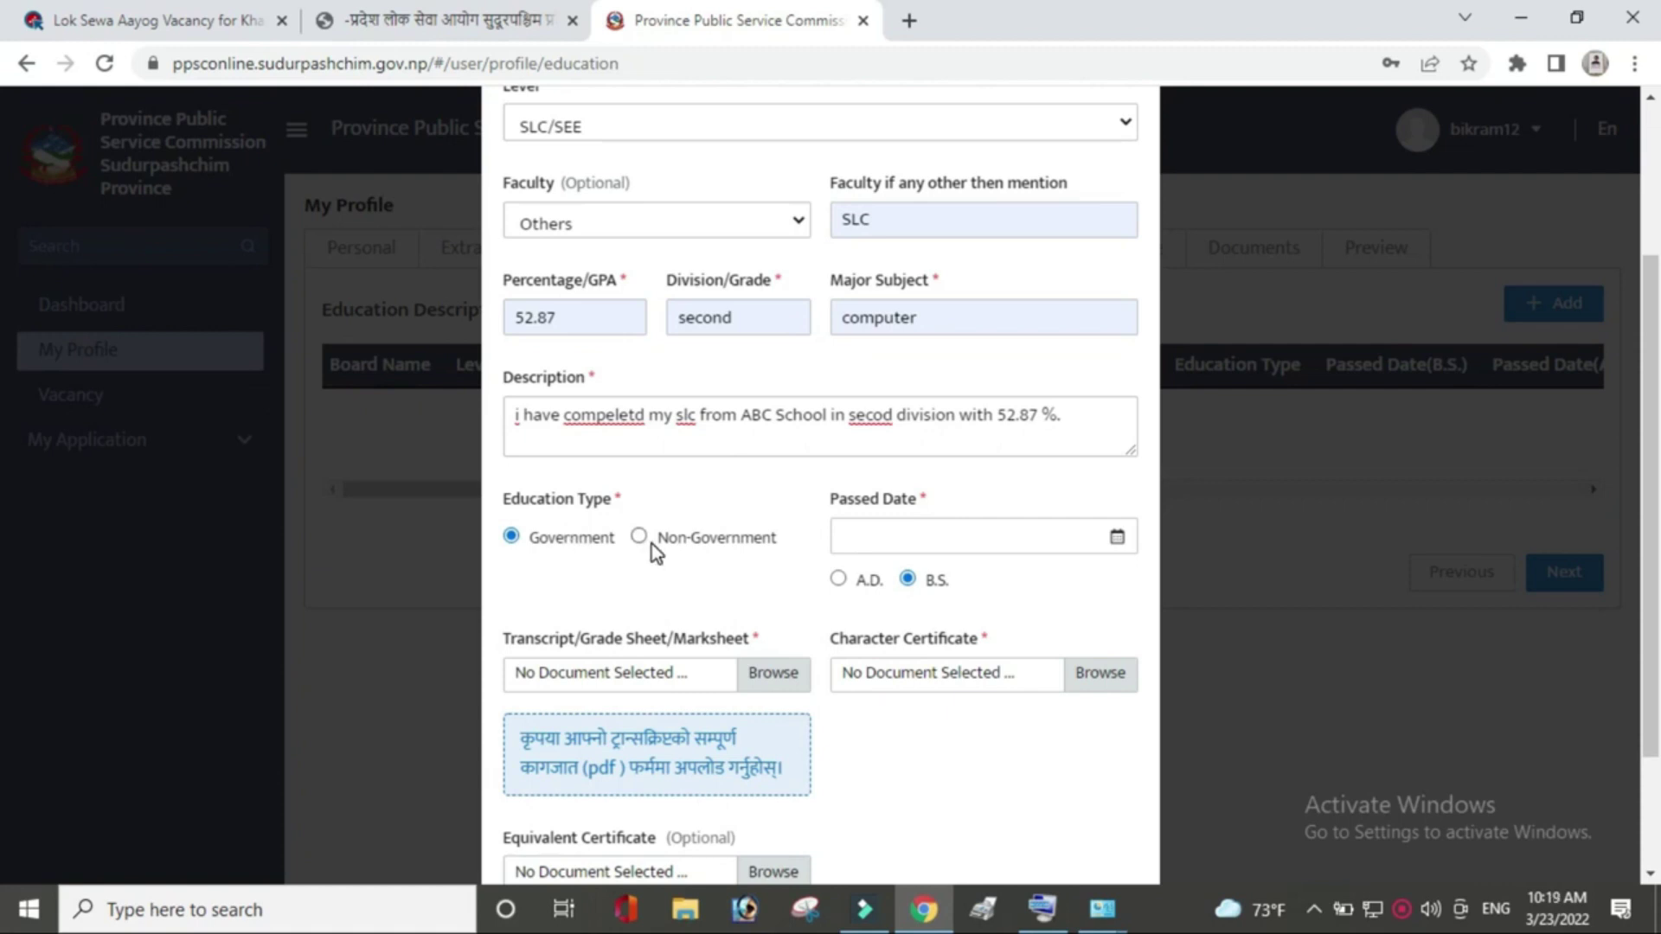
{"action": "left_click", "coordinate": [1117, 539]}
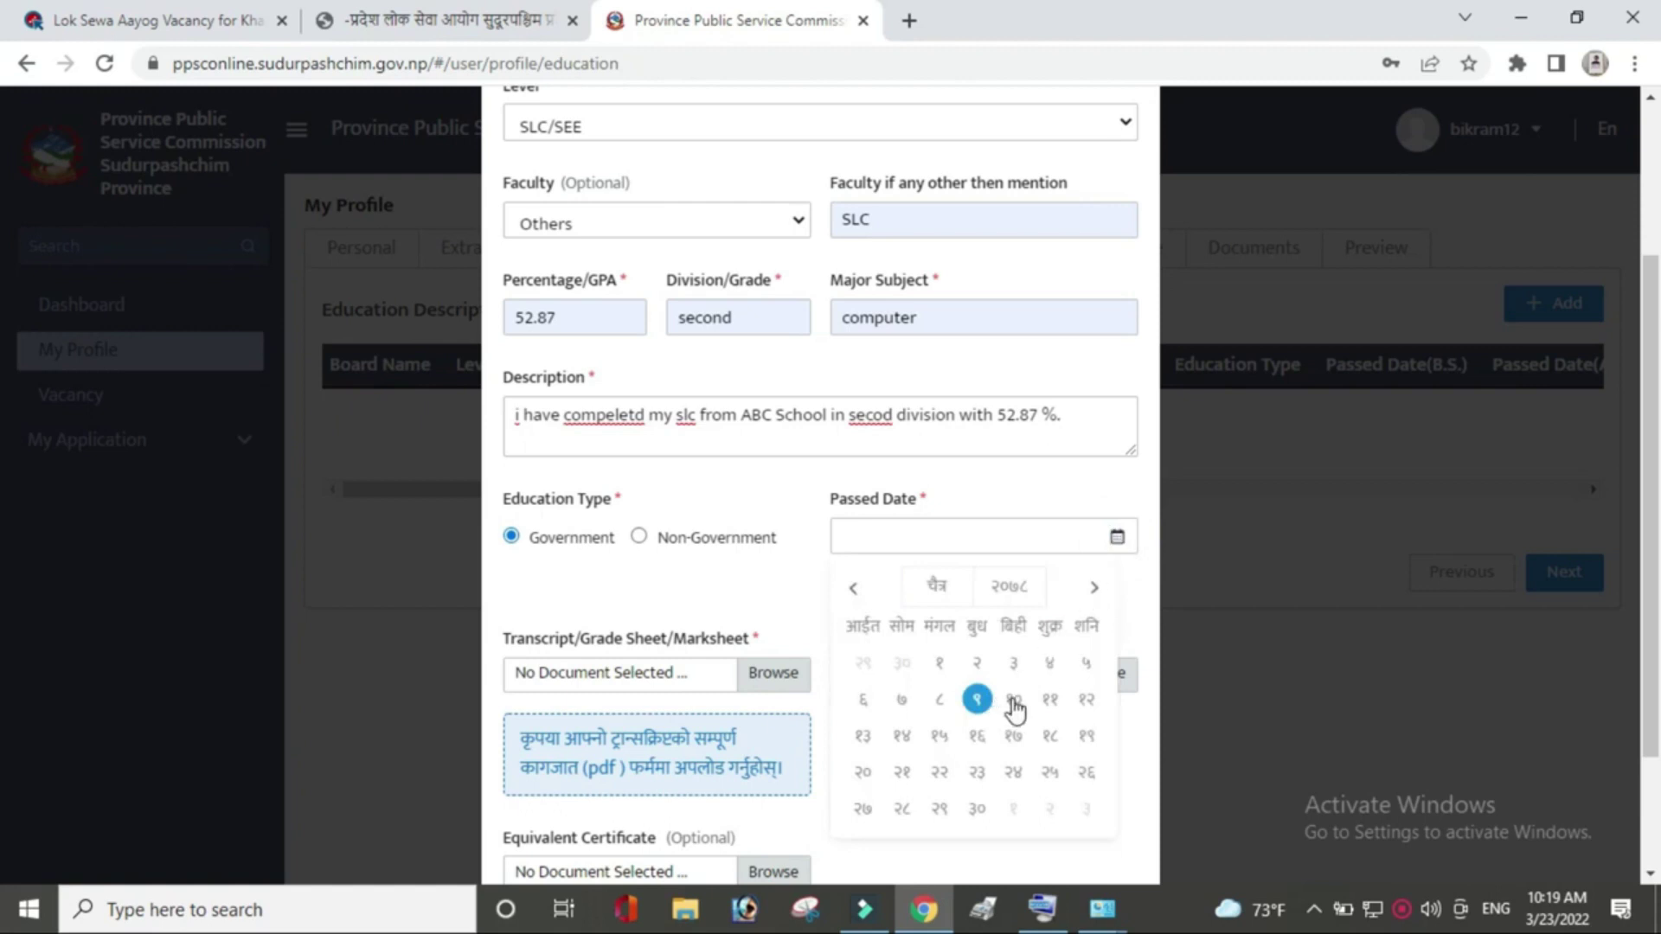
{"action": "left_click", "coordinate": [1013, 700]}
{"action": "left_click", "coordinate": [1114, 545]}
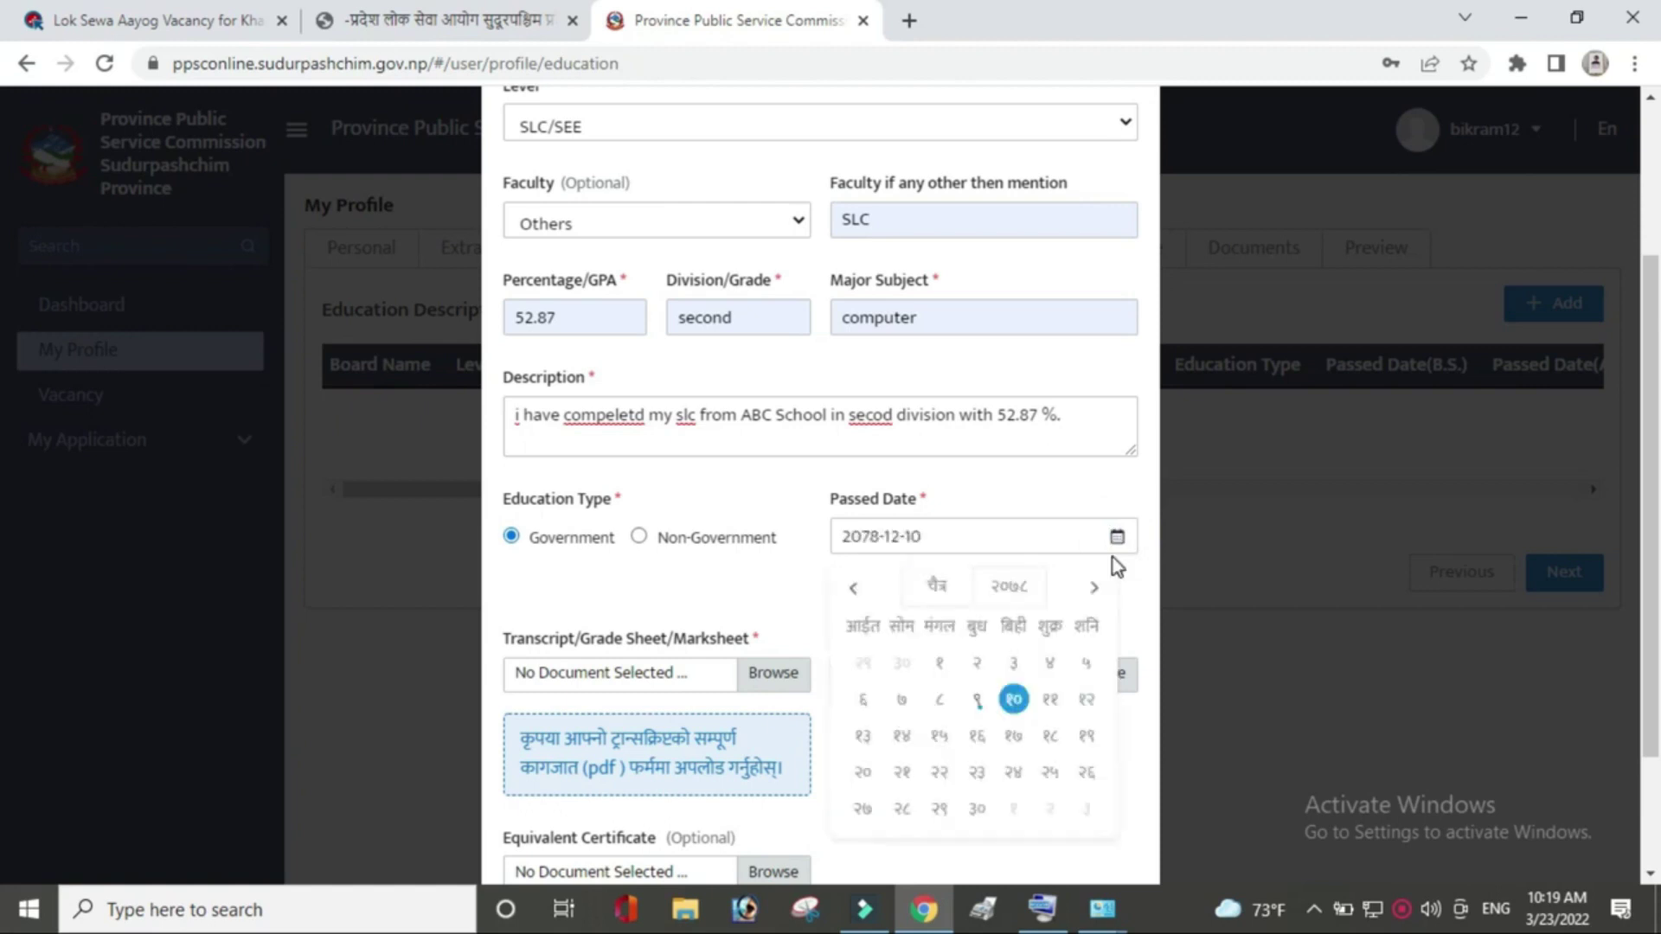
{"action": "left_click", "coordinate": [1041, 597]}
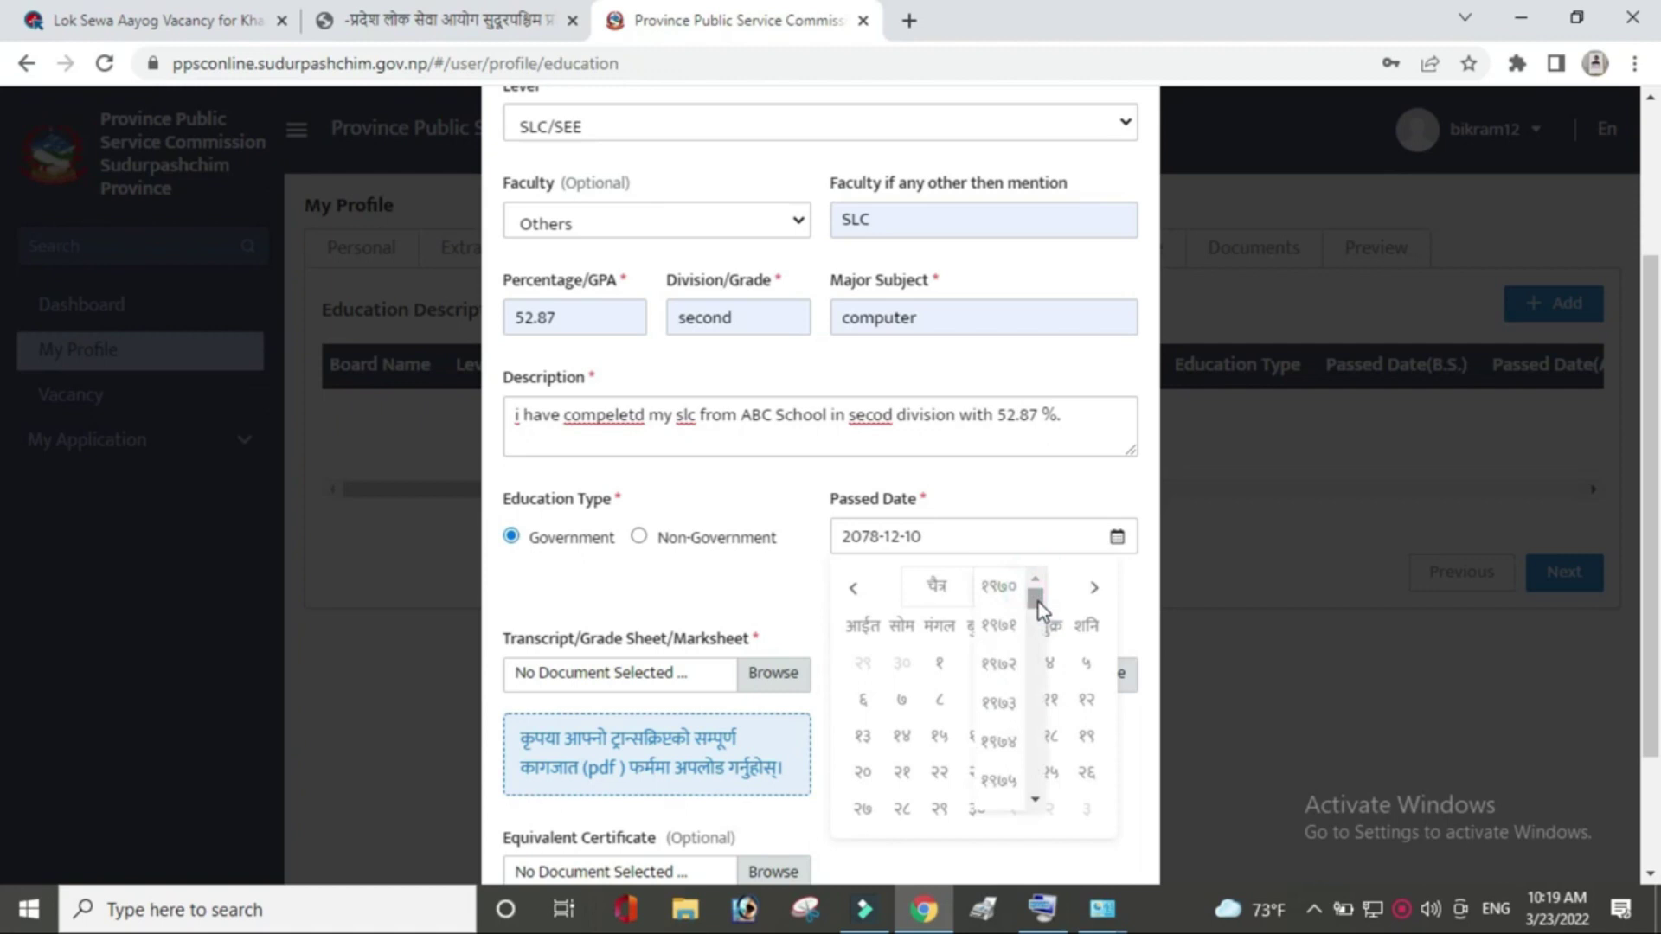
{"action": "scroll", "coordinate": [1038, 772], "scroll_direction": "up", "scroll_amount": 1}
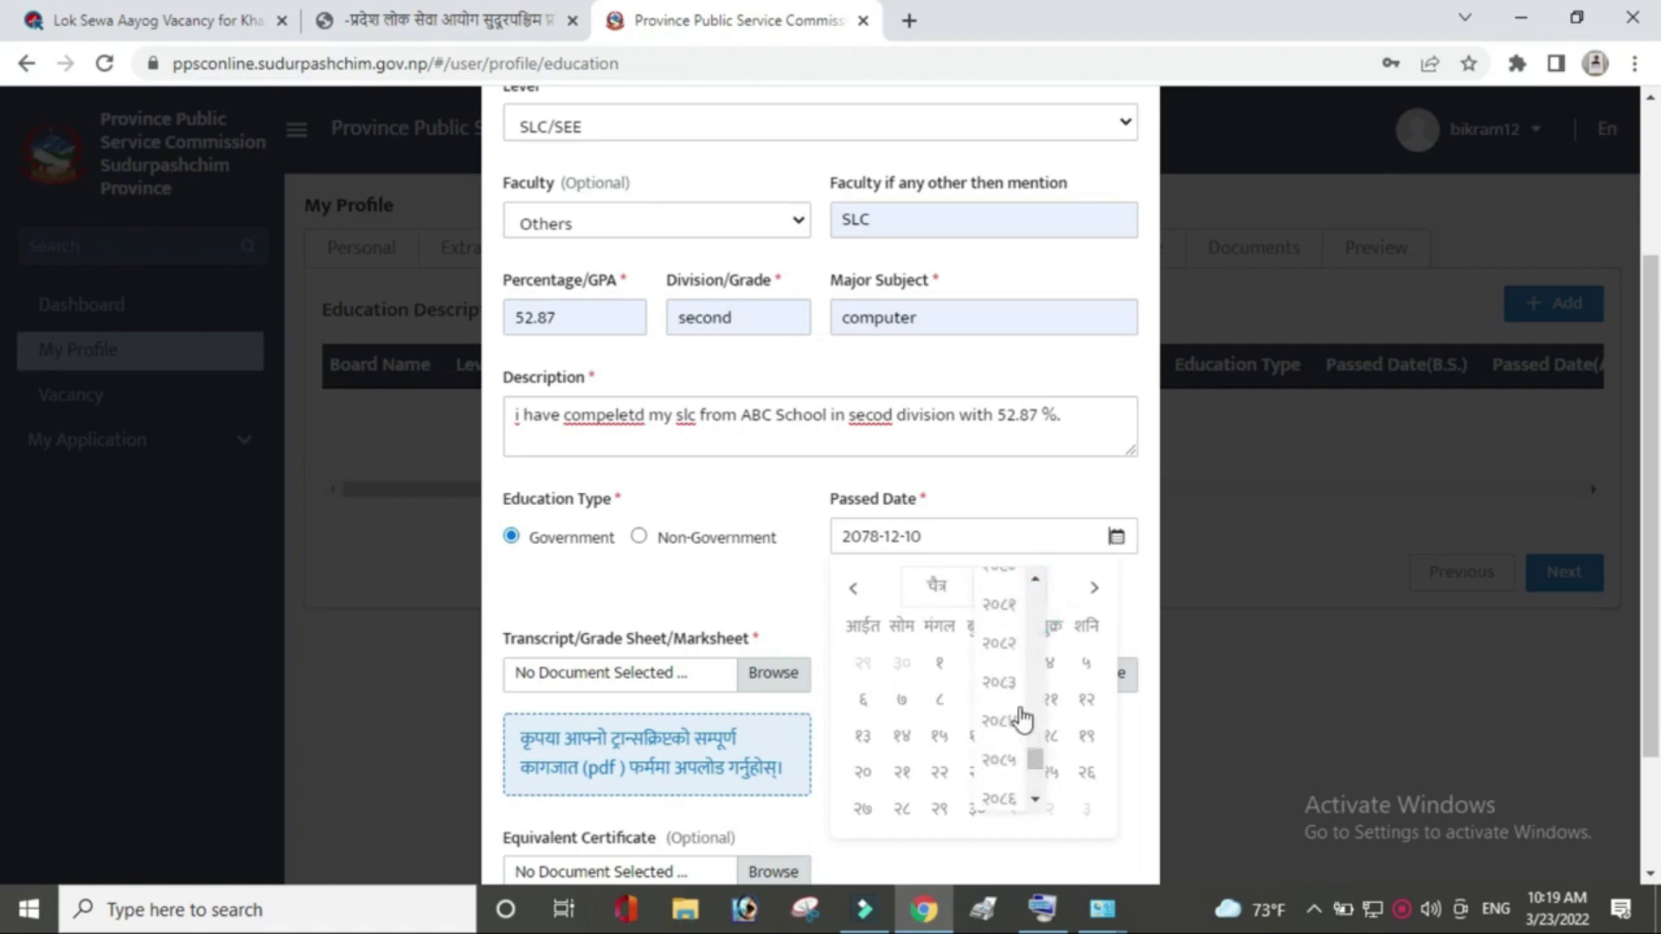
{"action": "left_click_drag", "start_coordinate": [1038, 765], "coordinate": [1041, 749]}
{"action": "left_click", "coordinate": [1001, 609]}
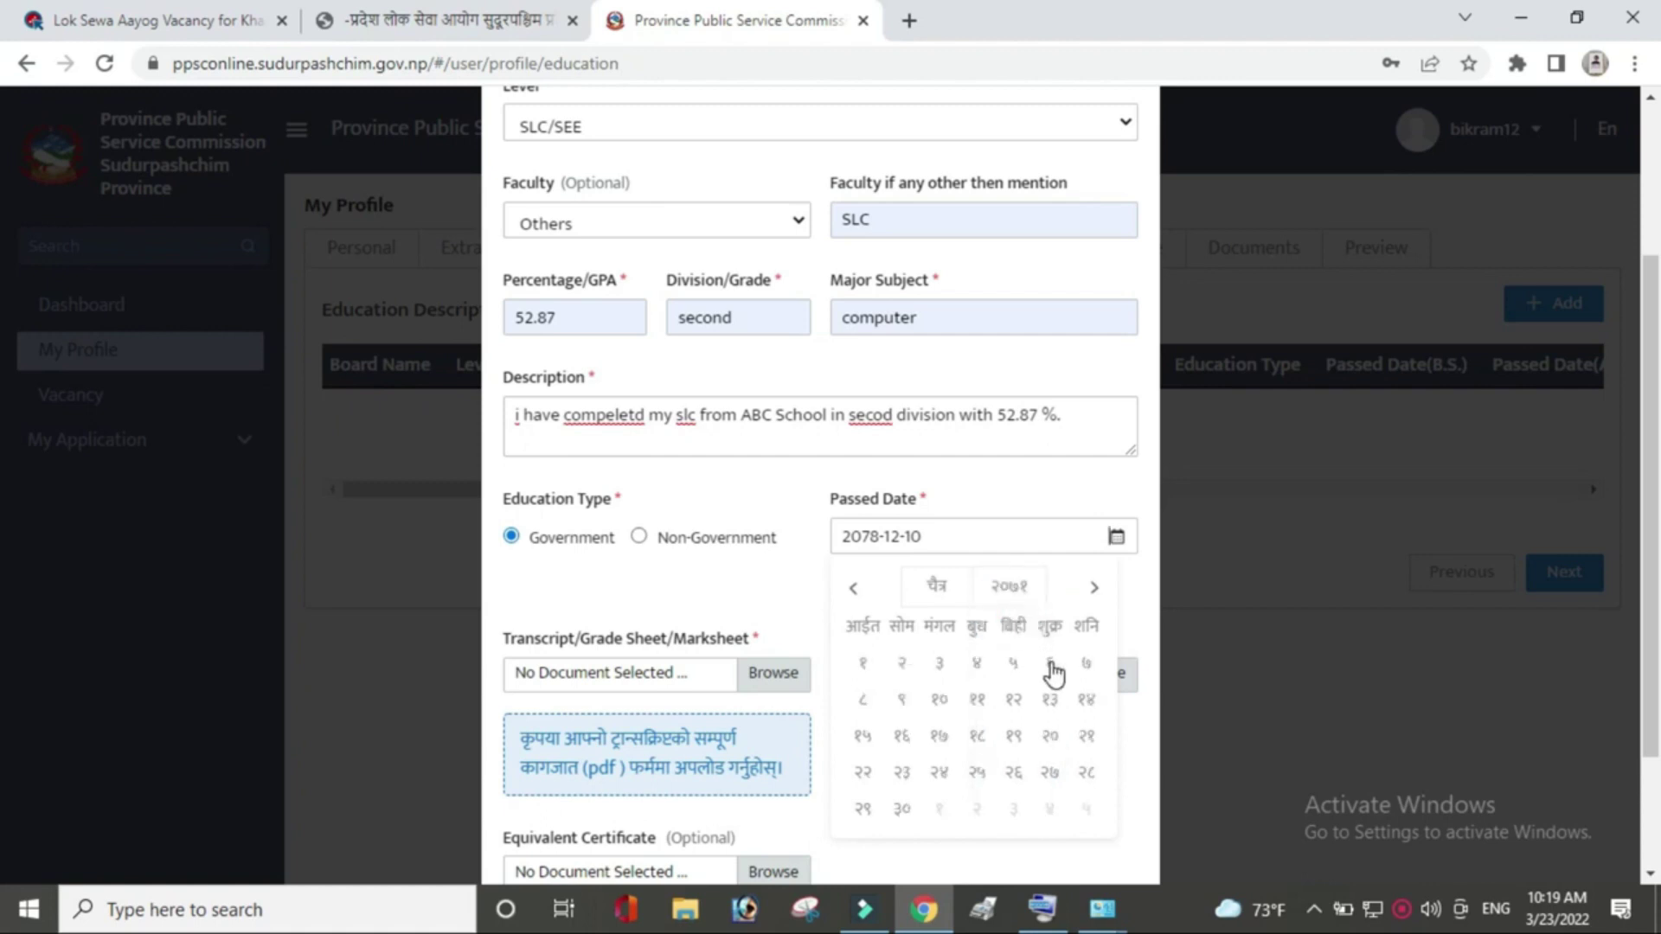
{"action": "left_click", "coordinate": [1050, 666]}
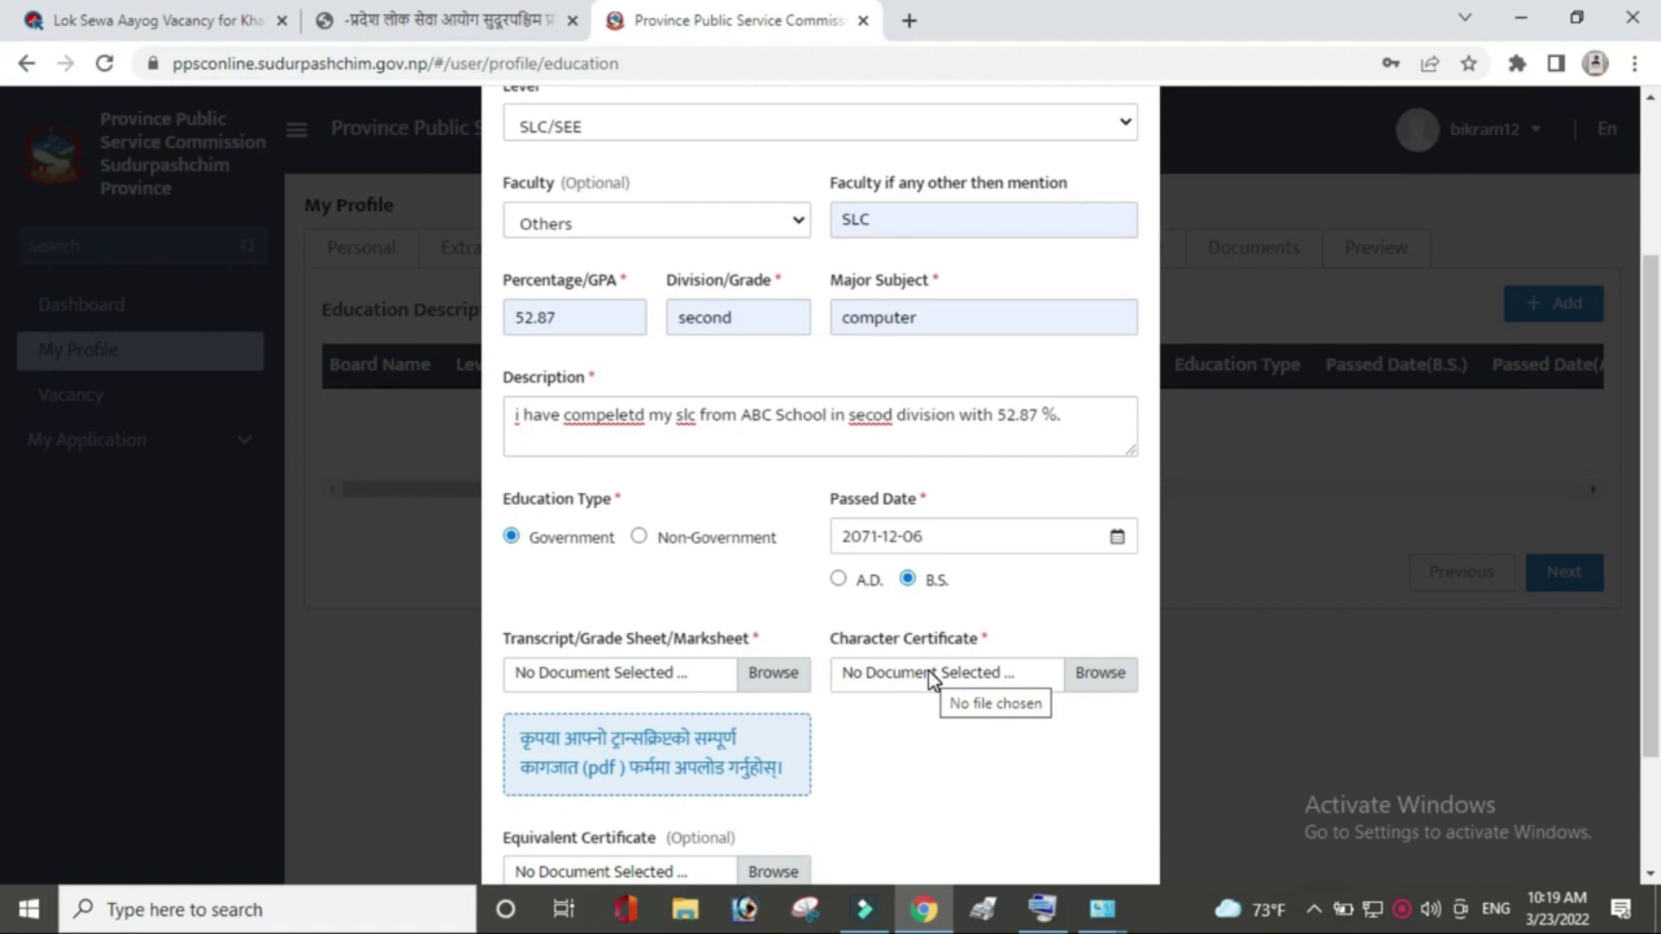
Upload Bank Vaucor.pdf as the education entry's transcript and character certificate.
{"action": "left_click", "coordinate": [792, 680]}
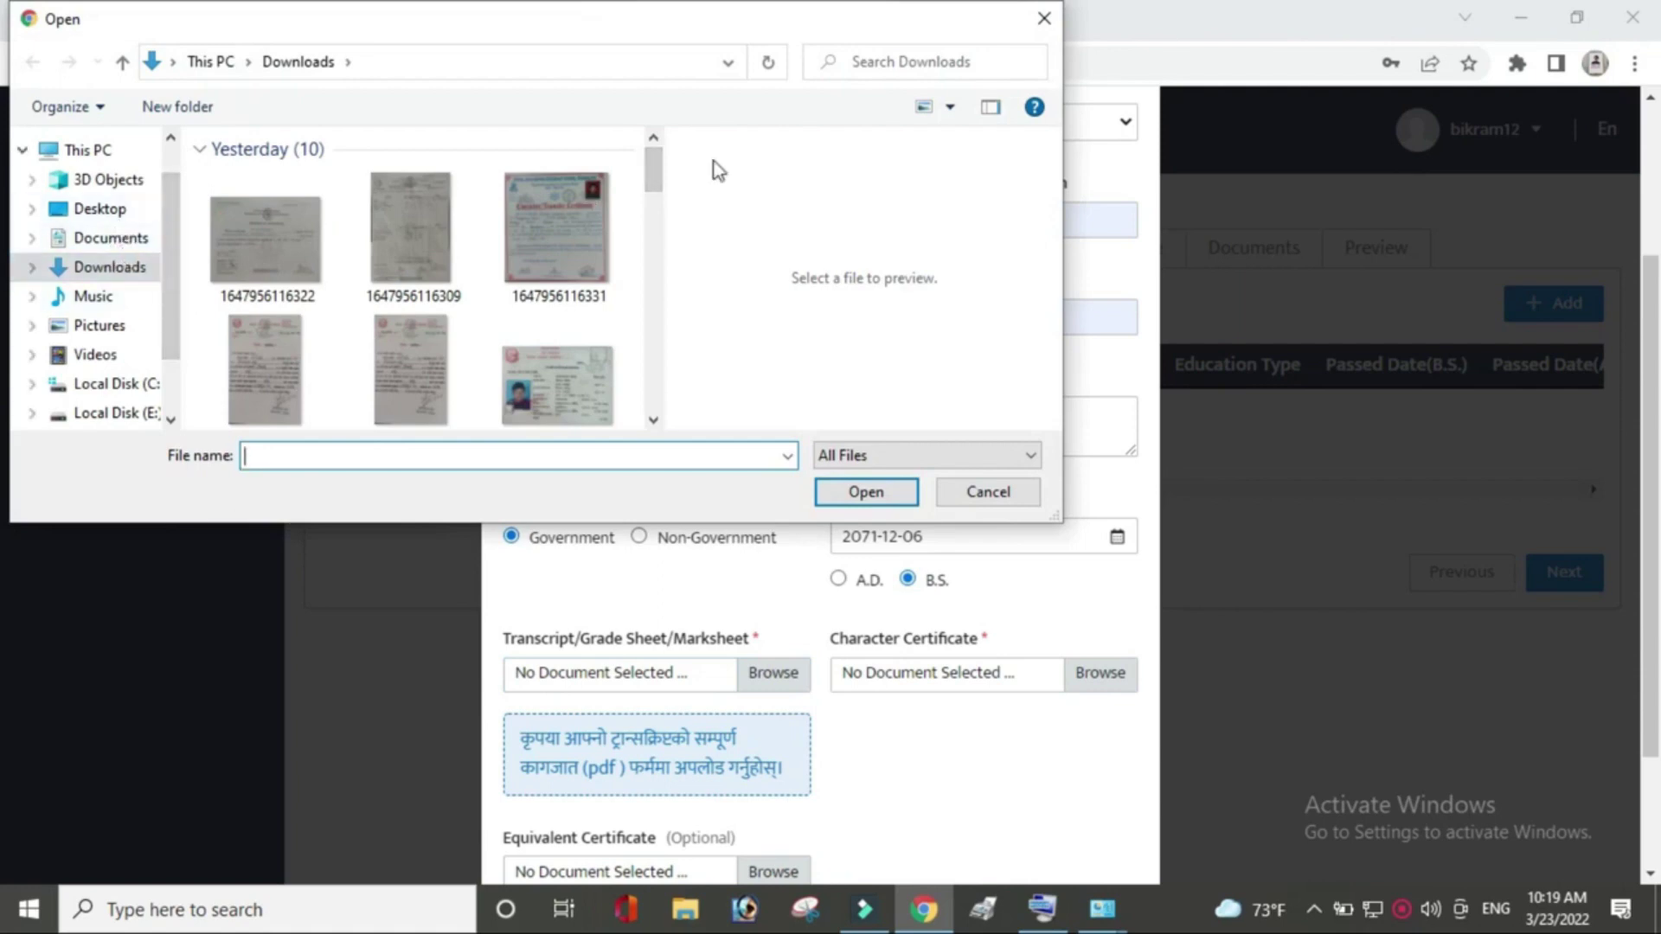
{"action": "left_click_drag", "start_coordinate": [651, 188], "coordinate": [657, 405]}
{"action": "left_click", "coordinate": [400, 223]}
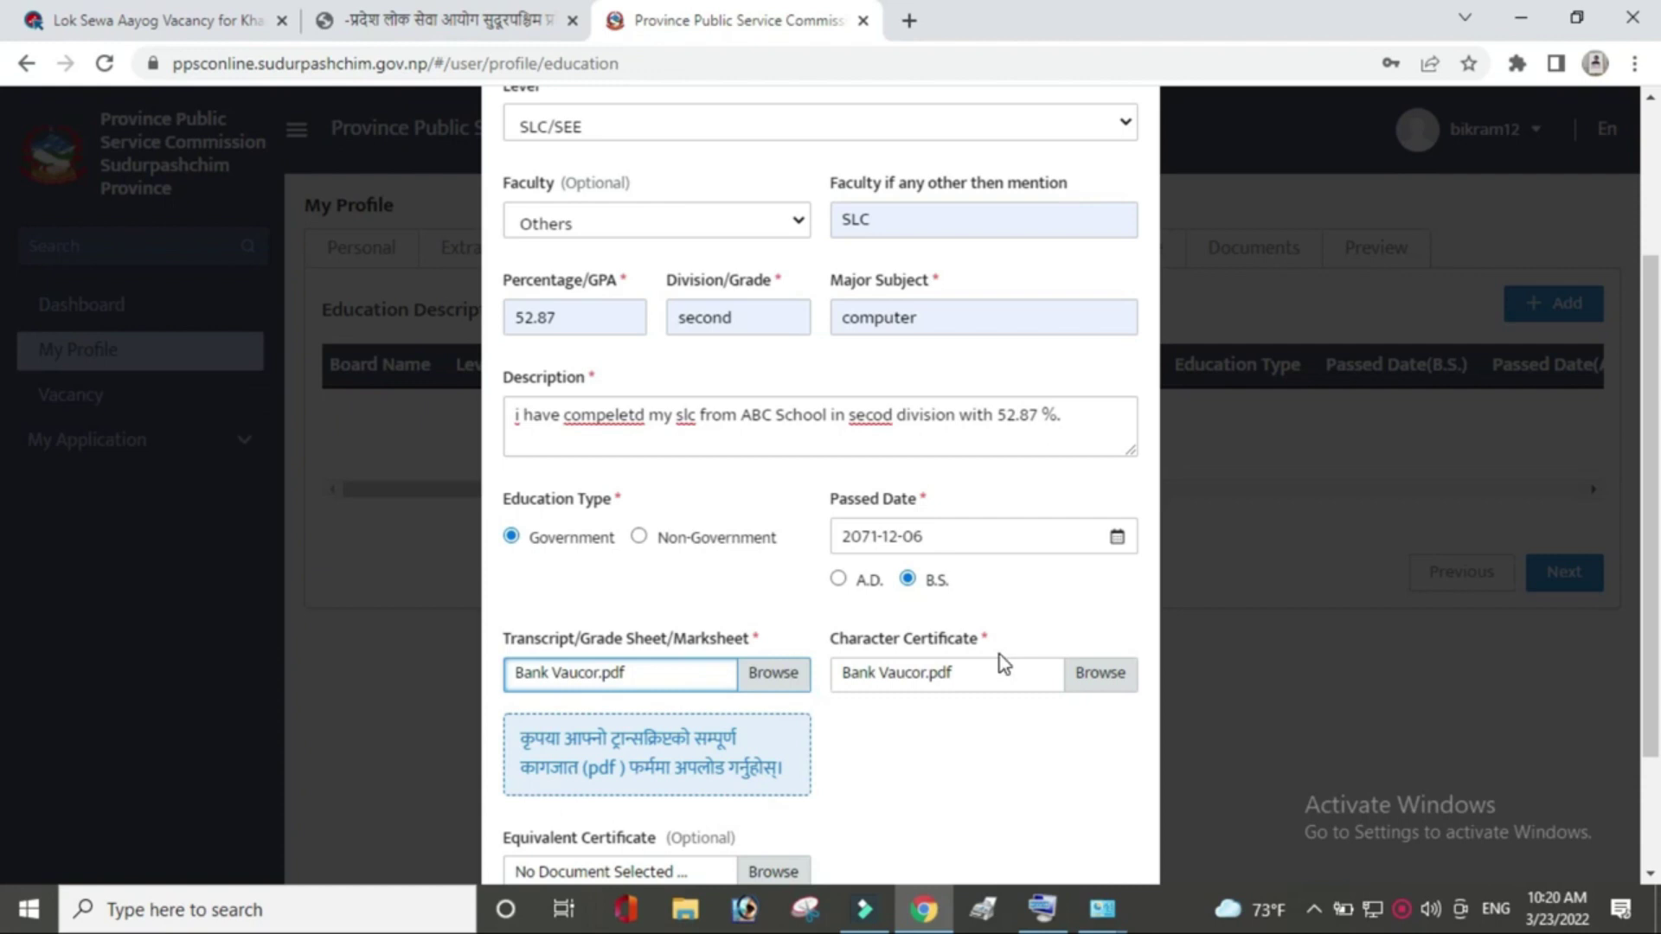
{"action": "scroll", "coordinate": [1, 541], "scroll_direction": "down", "scroll_amount": 2}
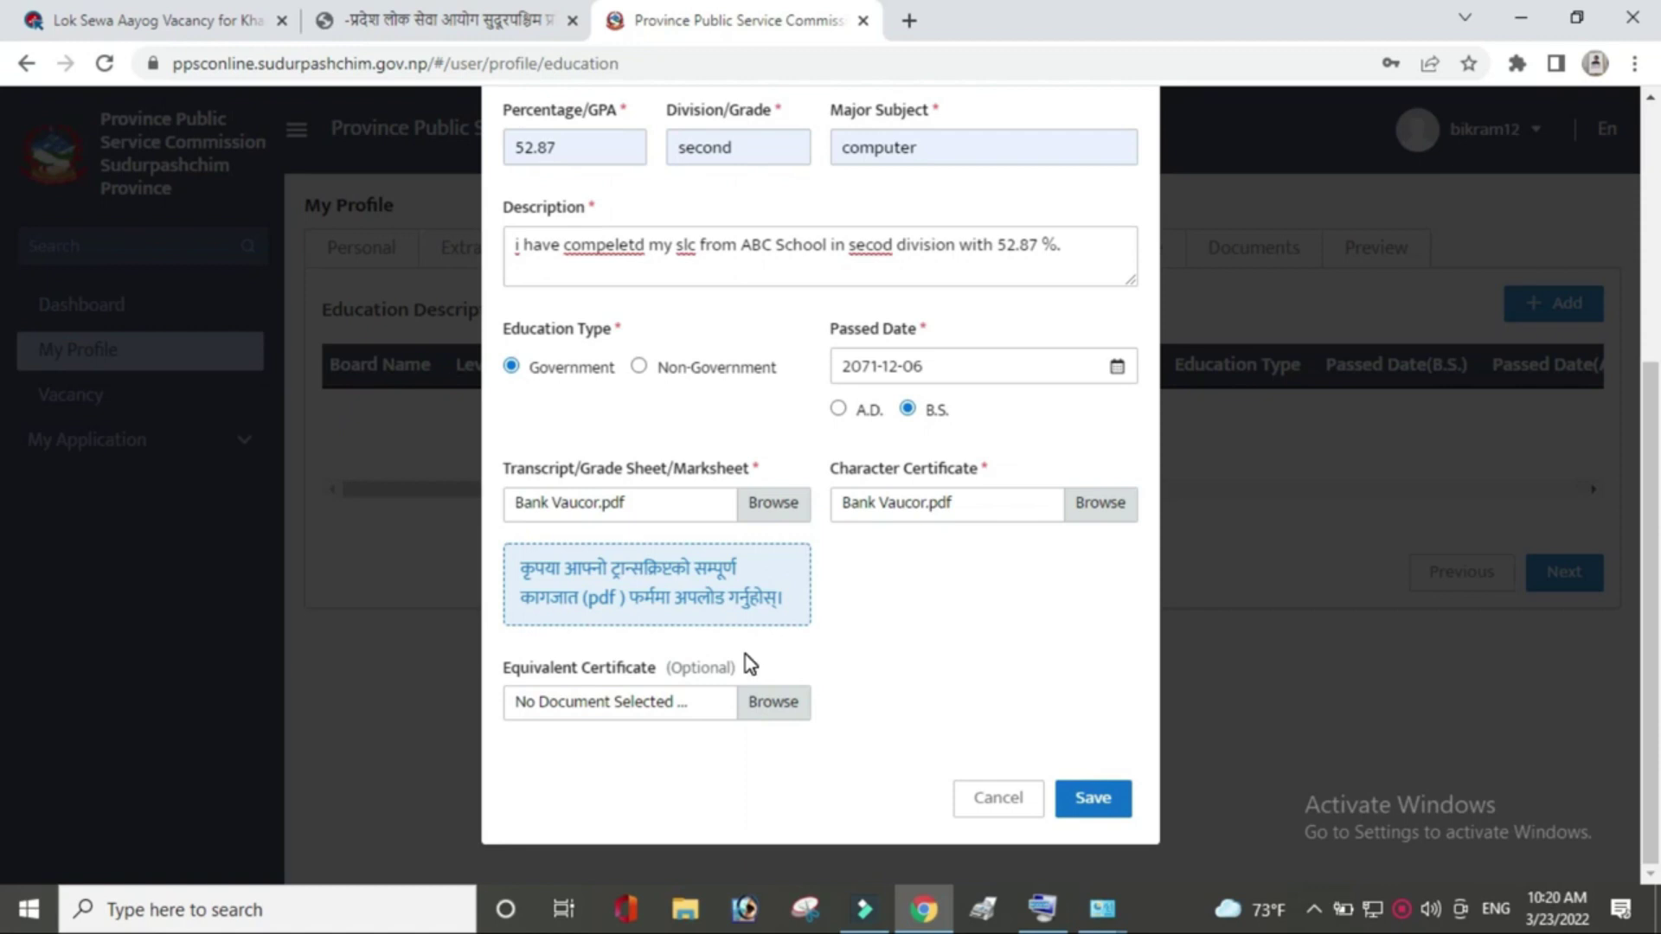
Change the percentage to 52.85, save the SLC record, and continue to Training.
{"action": "left_click", "coordinate": [1094, 800]}
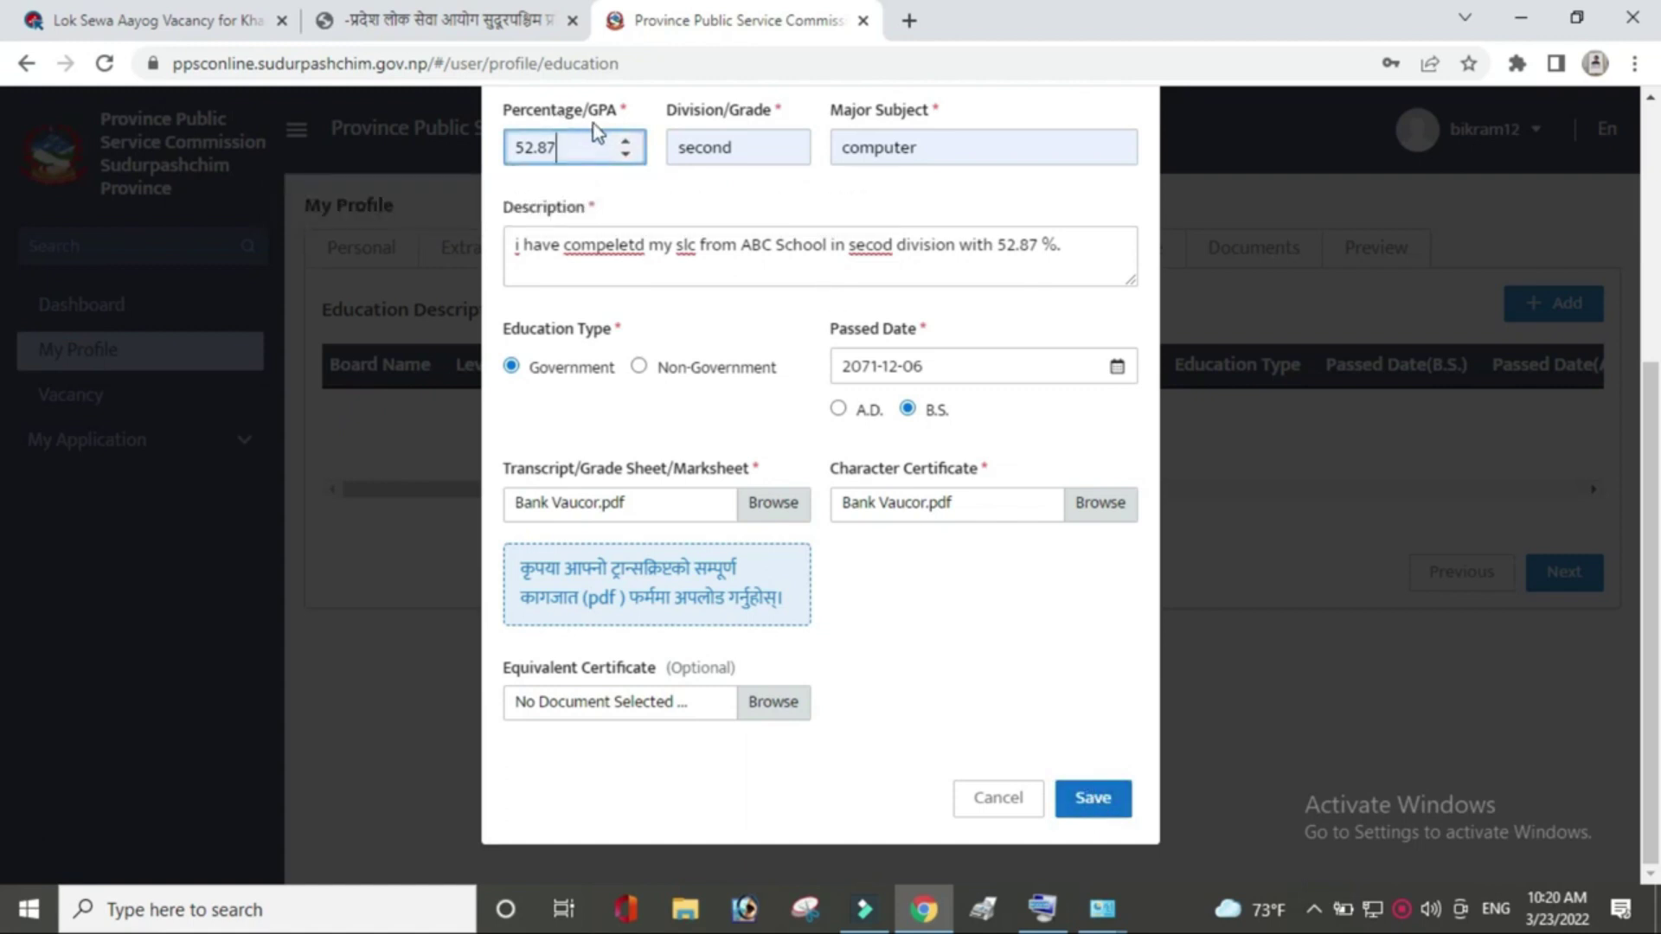
{"action": "key", "text": "BackSpace"}
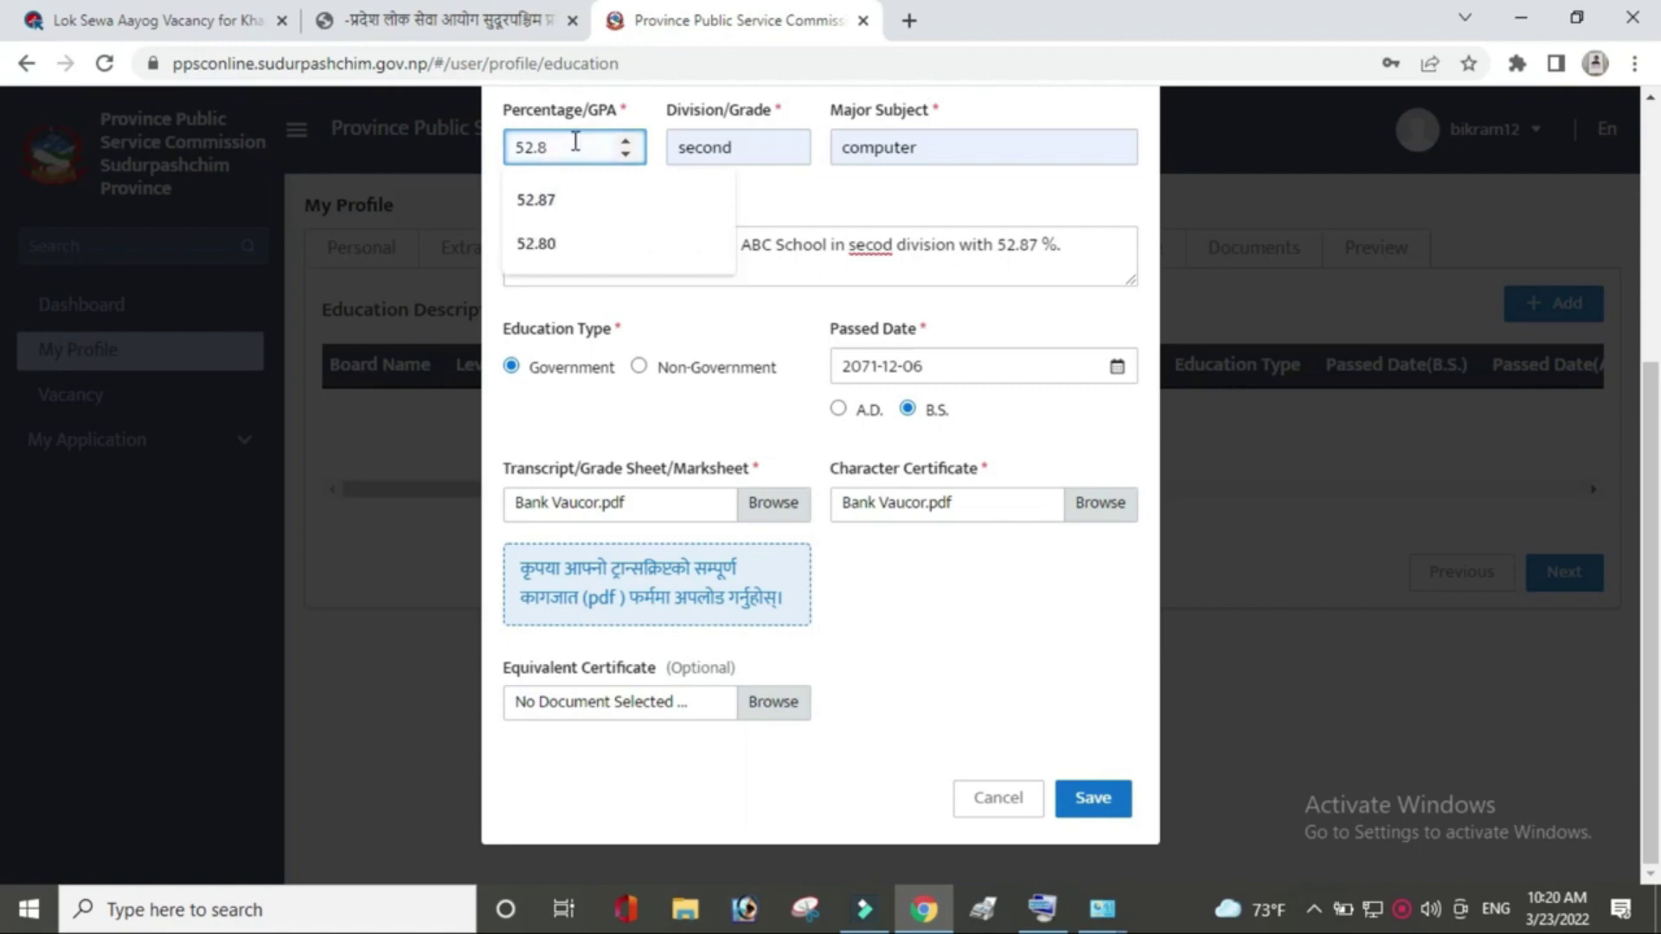
{"action": "type", "text": "5"}
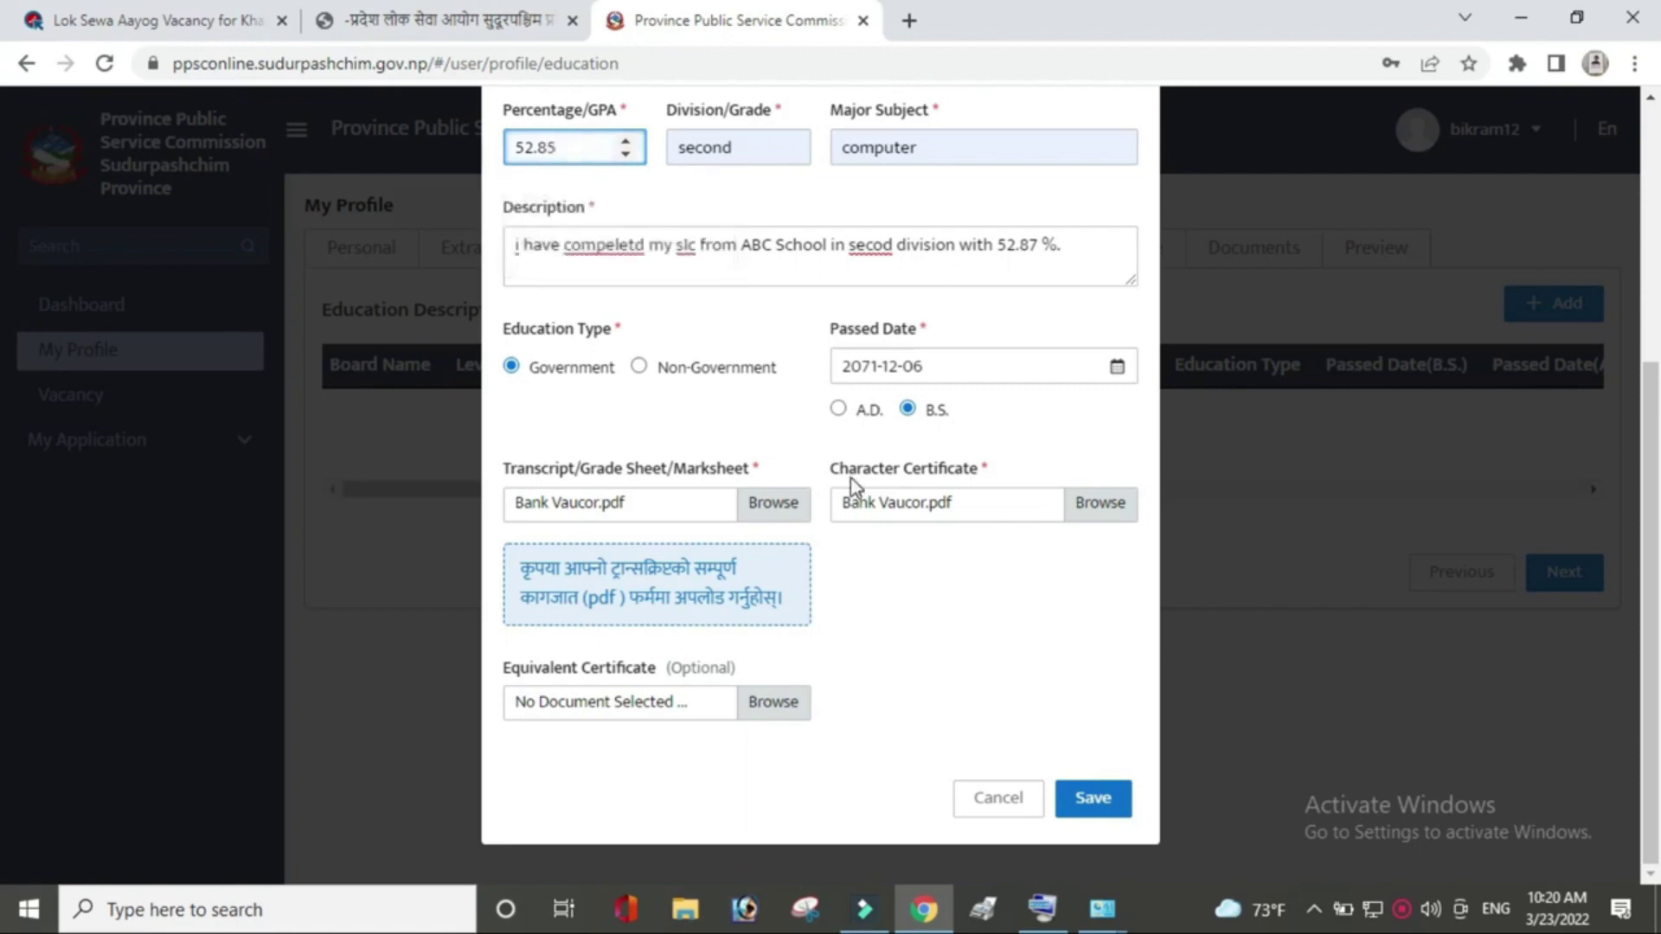
{"action": "left_click", "coordinate": [1100, 803]}
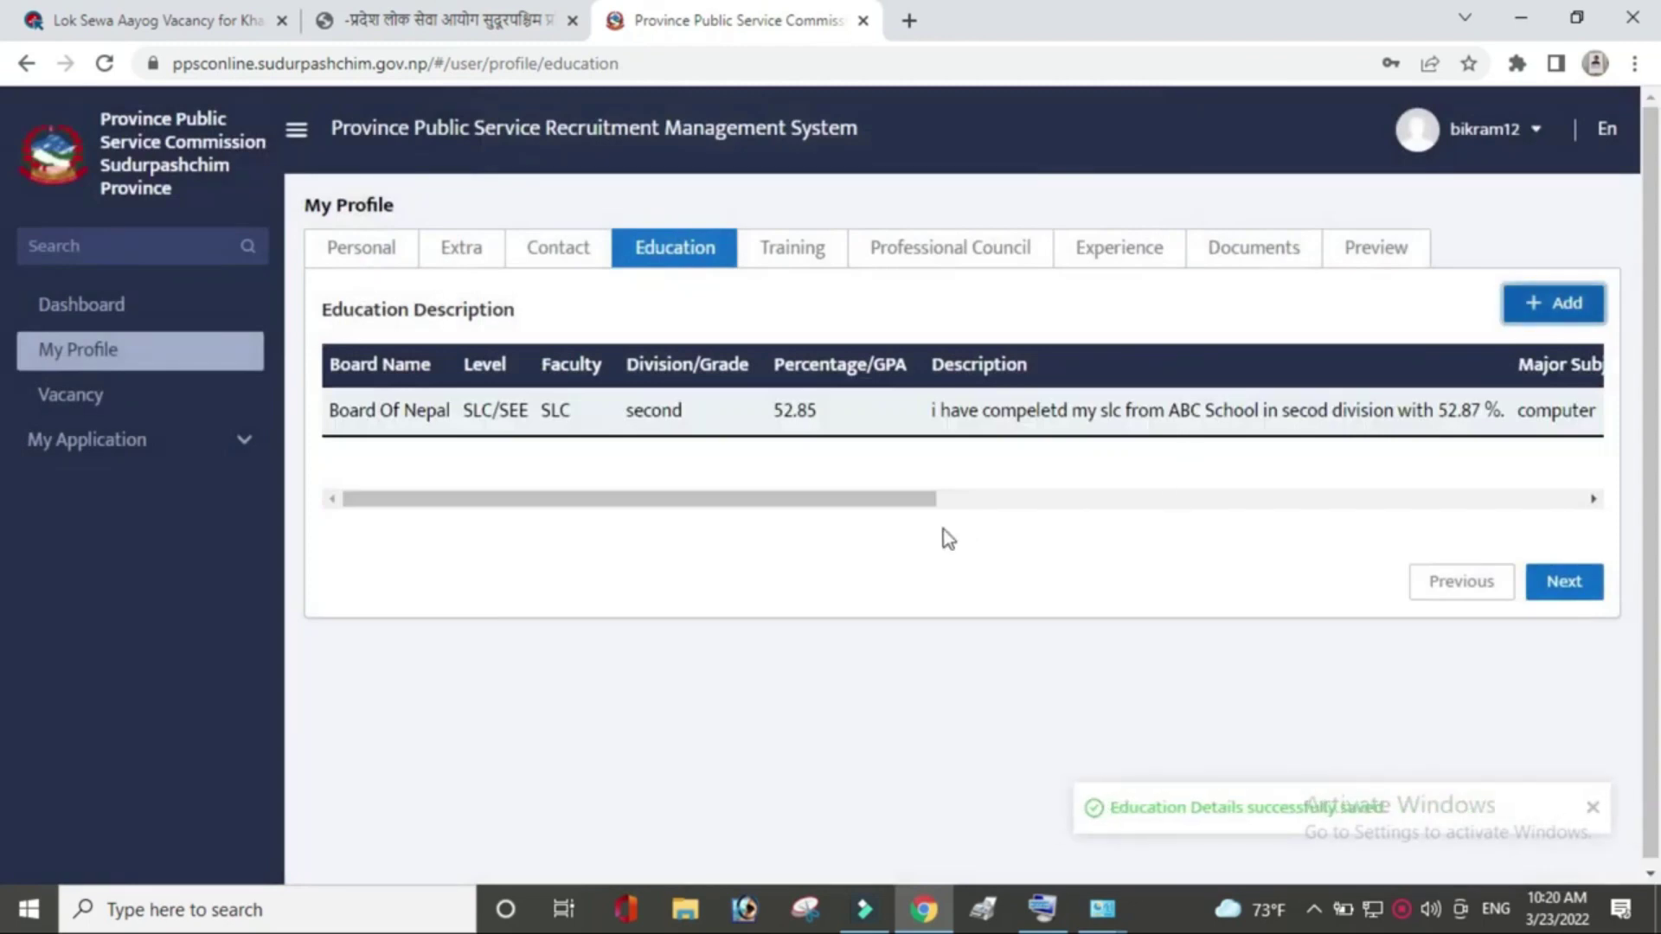
{"action": "left_click_drag", "start_coordinate": [929, 503], "coordinate": [1468, 519]}
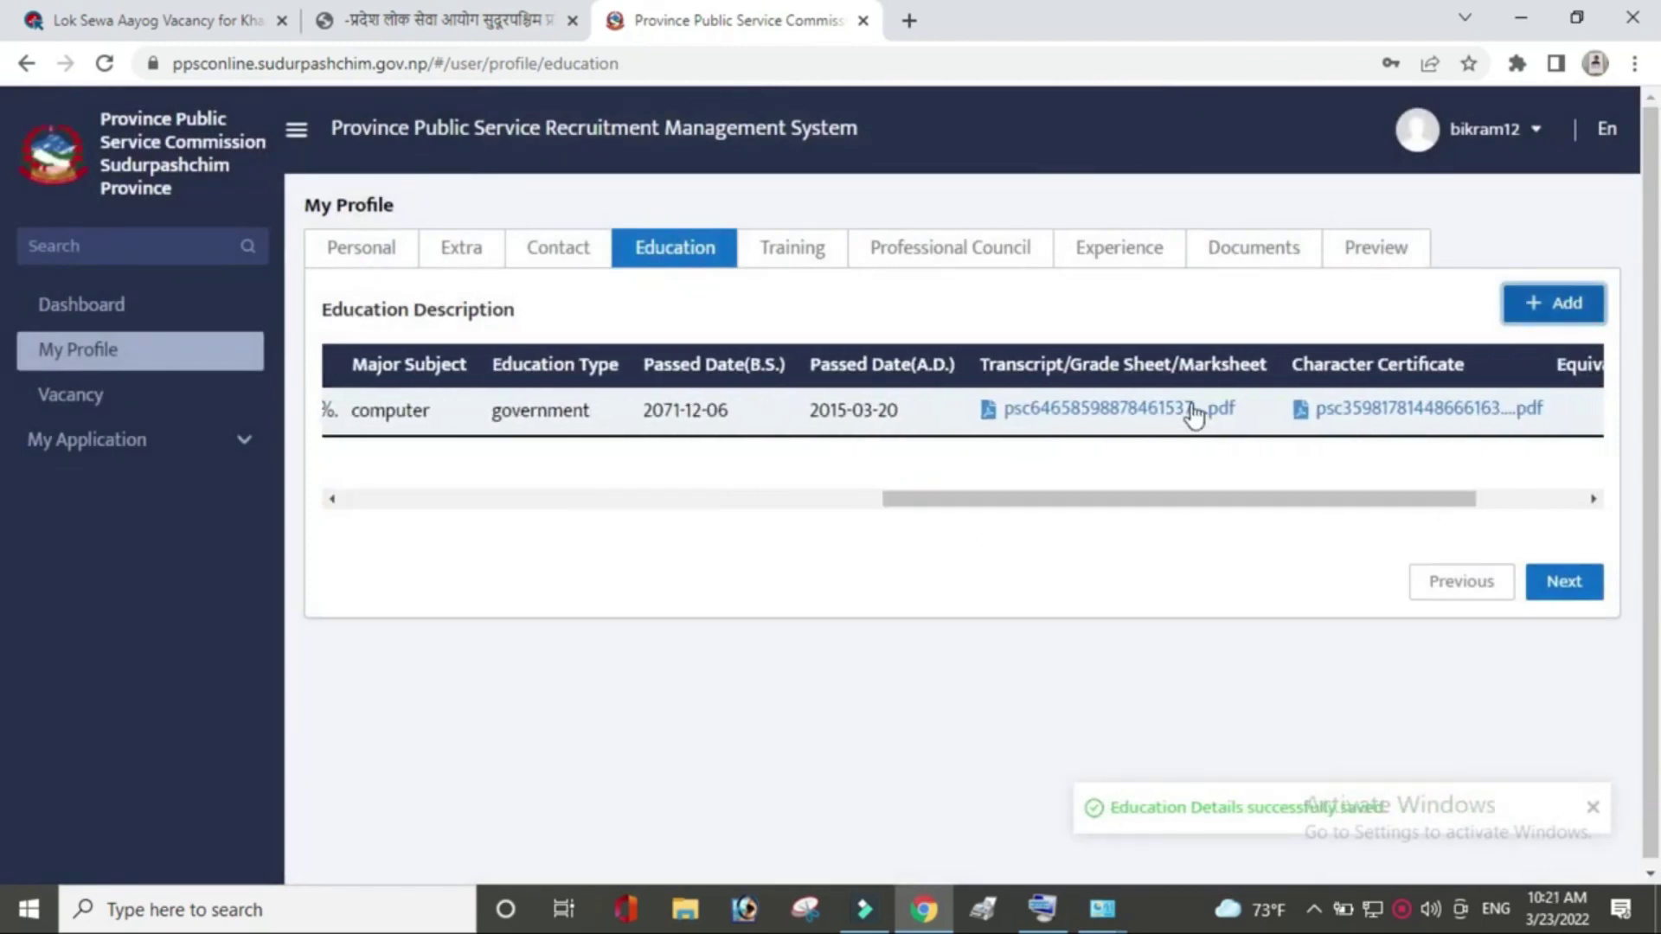
{"action": "left_click", "coordinate": [1570, 586]}
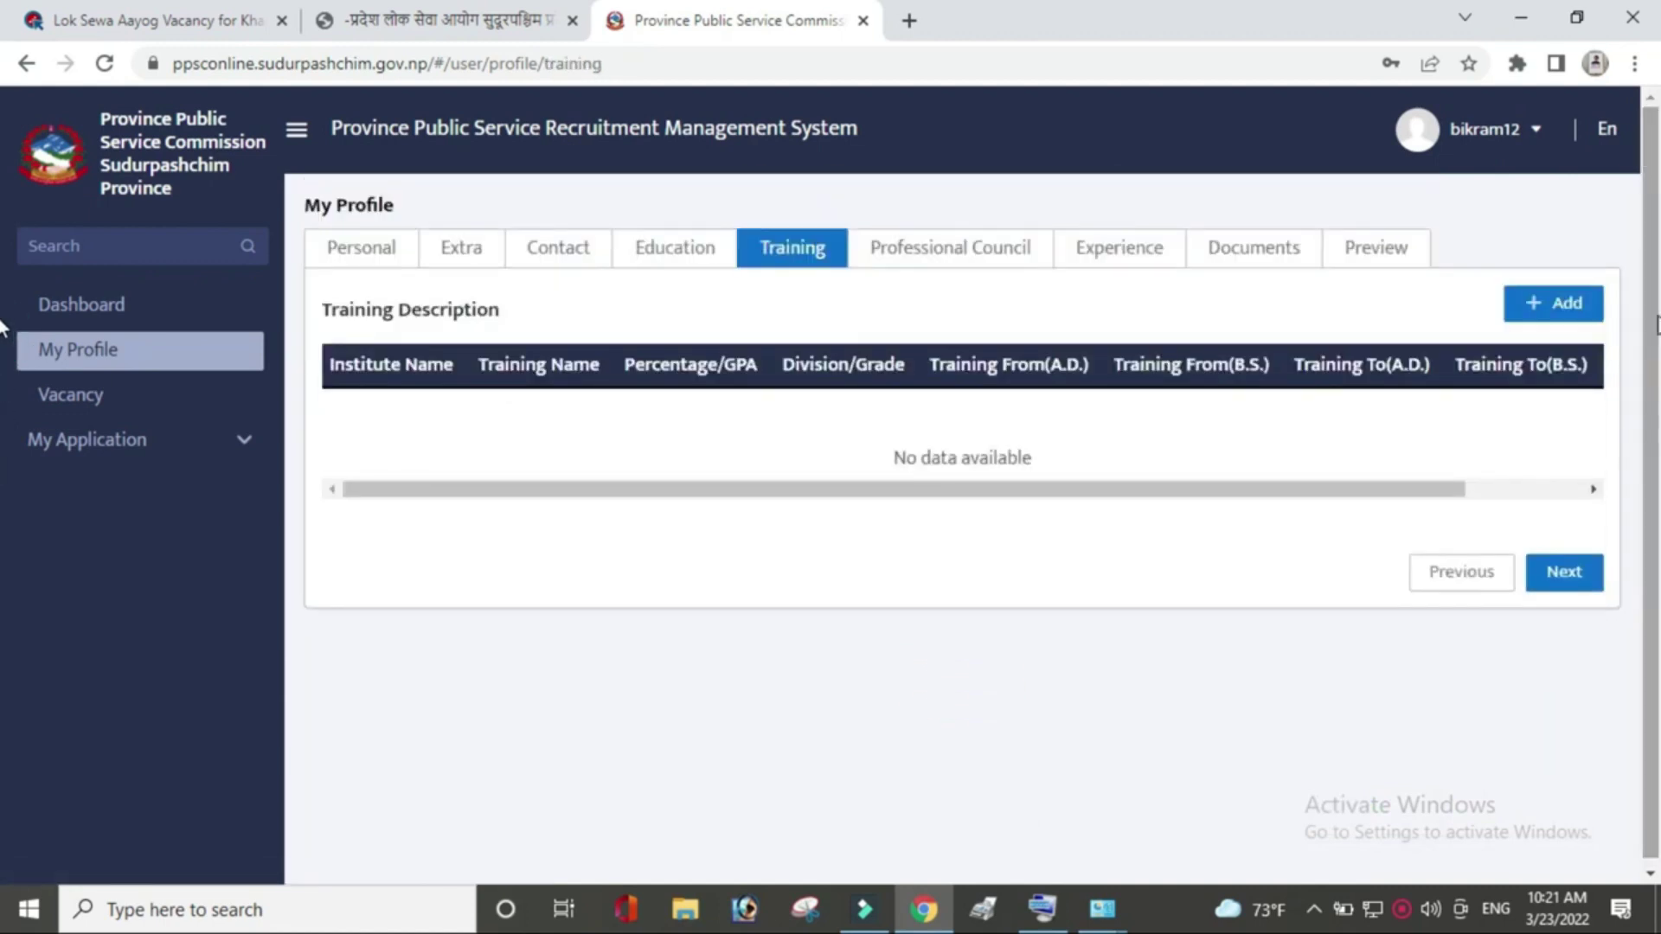
Leave Training without adding a record and continue to Professional Council.
{"action": "left_click", "coordinate": [1557, 306]}
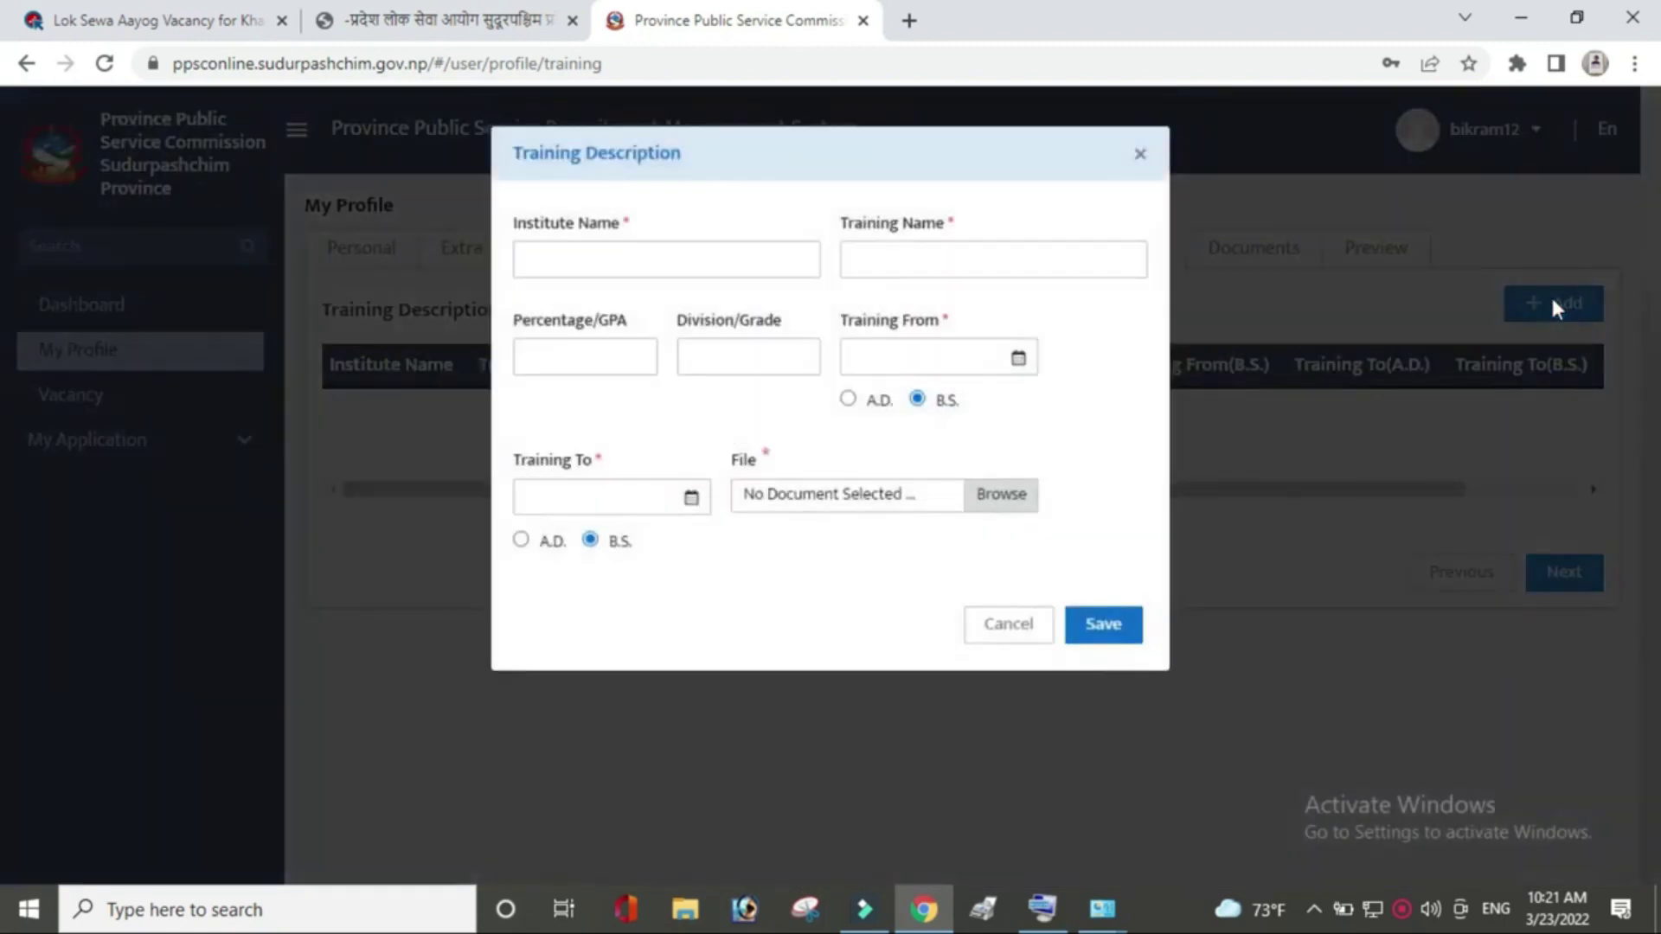
{"action": "left_click", "coordinate": [1139, 155]}
{"action": "left_click", "coordinate": [1560, 577]}
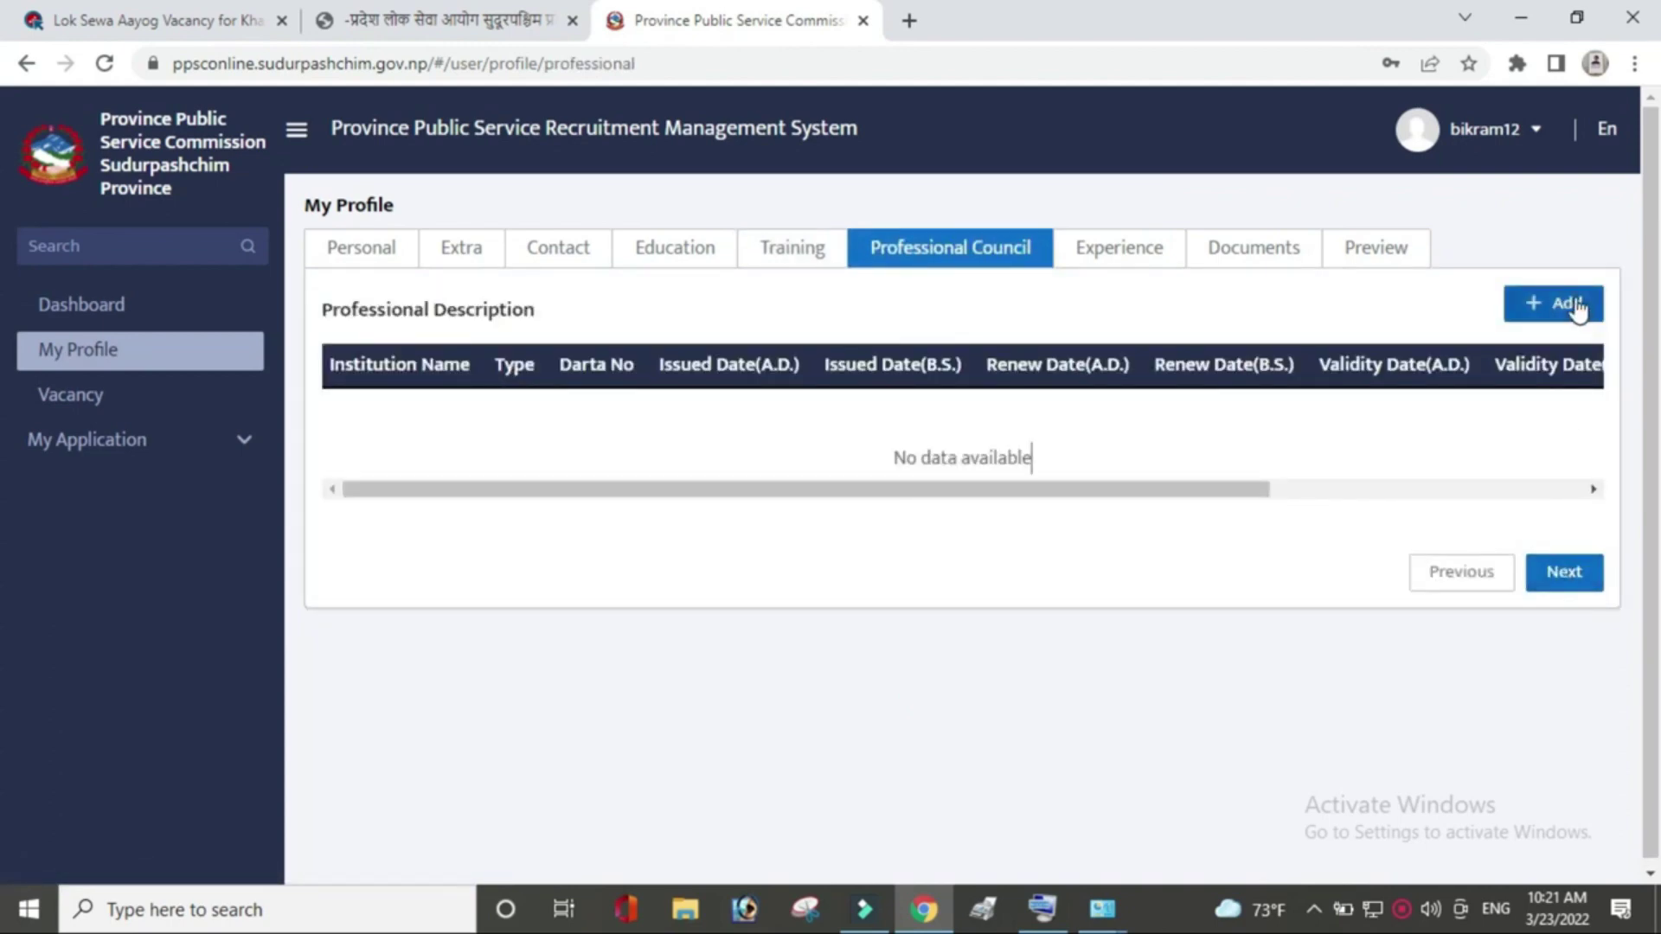
Skip Professional Council and Experience with no entries to reach the Documents section.
{"action": "left_click", "coordinate": [1586, 570]}
{"action": "left_click_drag", "start_coordinate": [1654, 329], "coordinate": [1657, 445]}
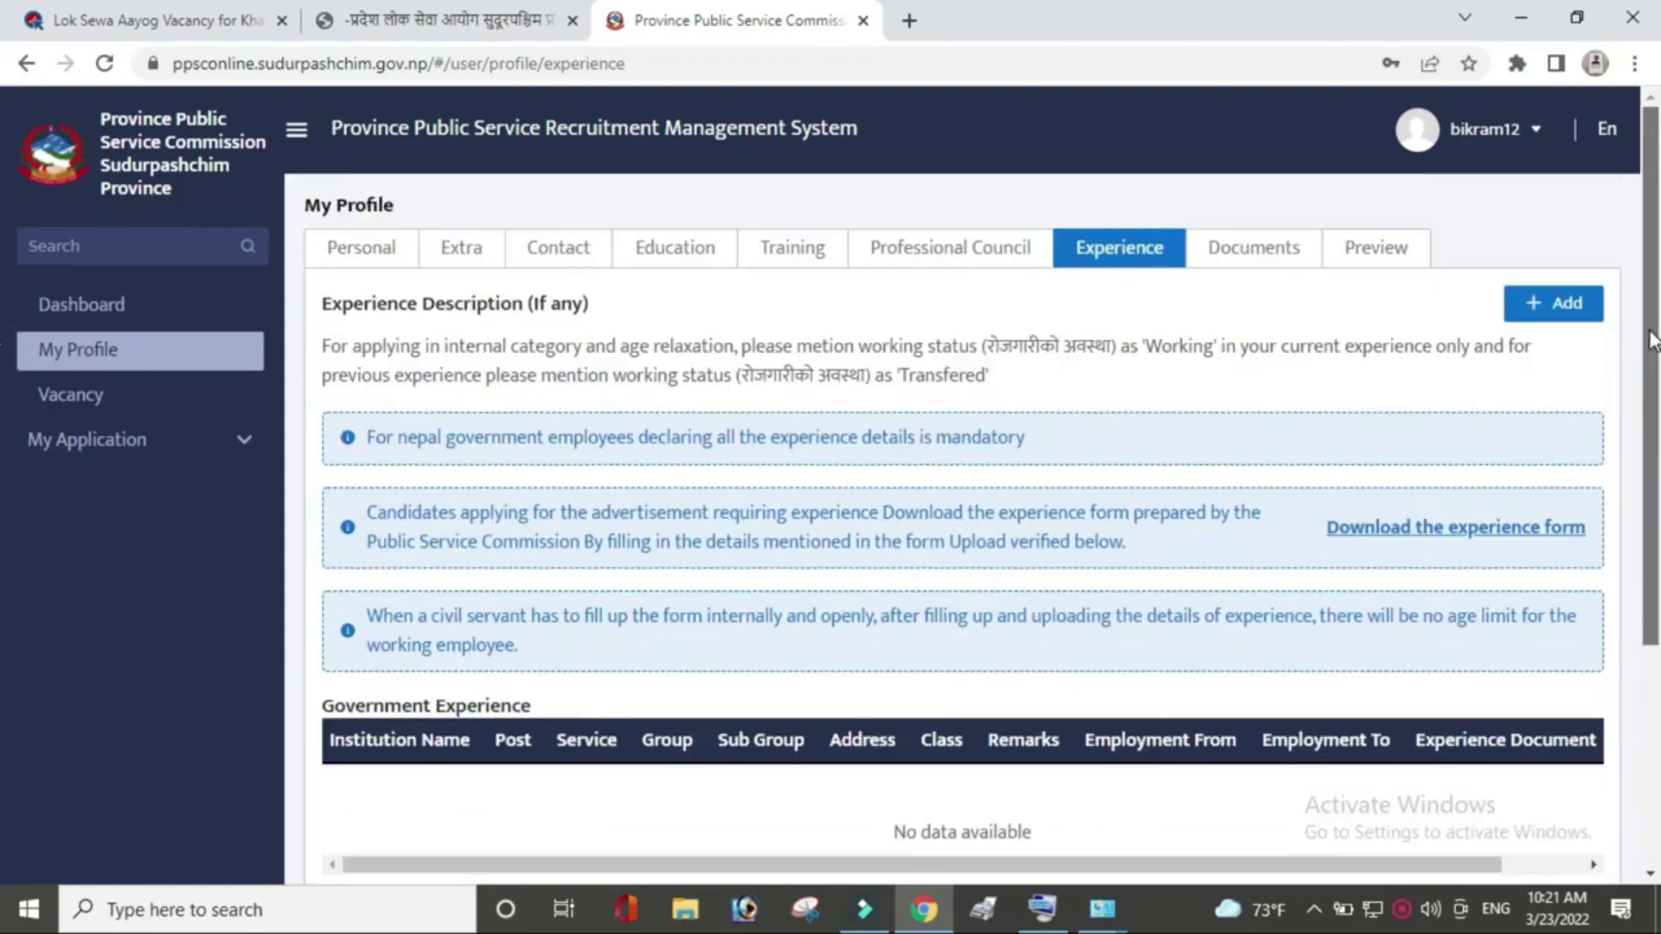
{"action": "left_click", "coordinate": [1563, 309]}
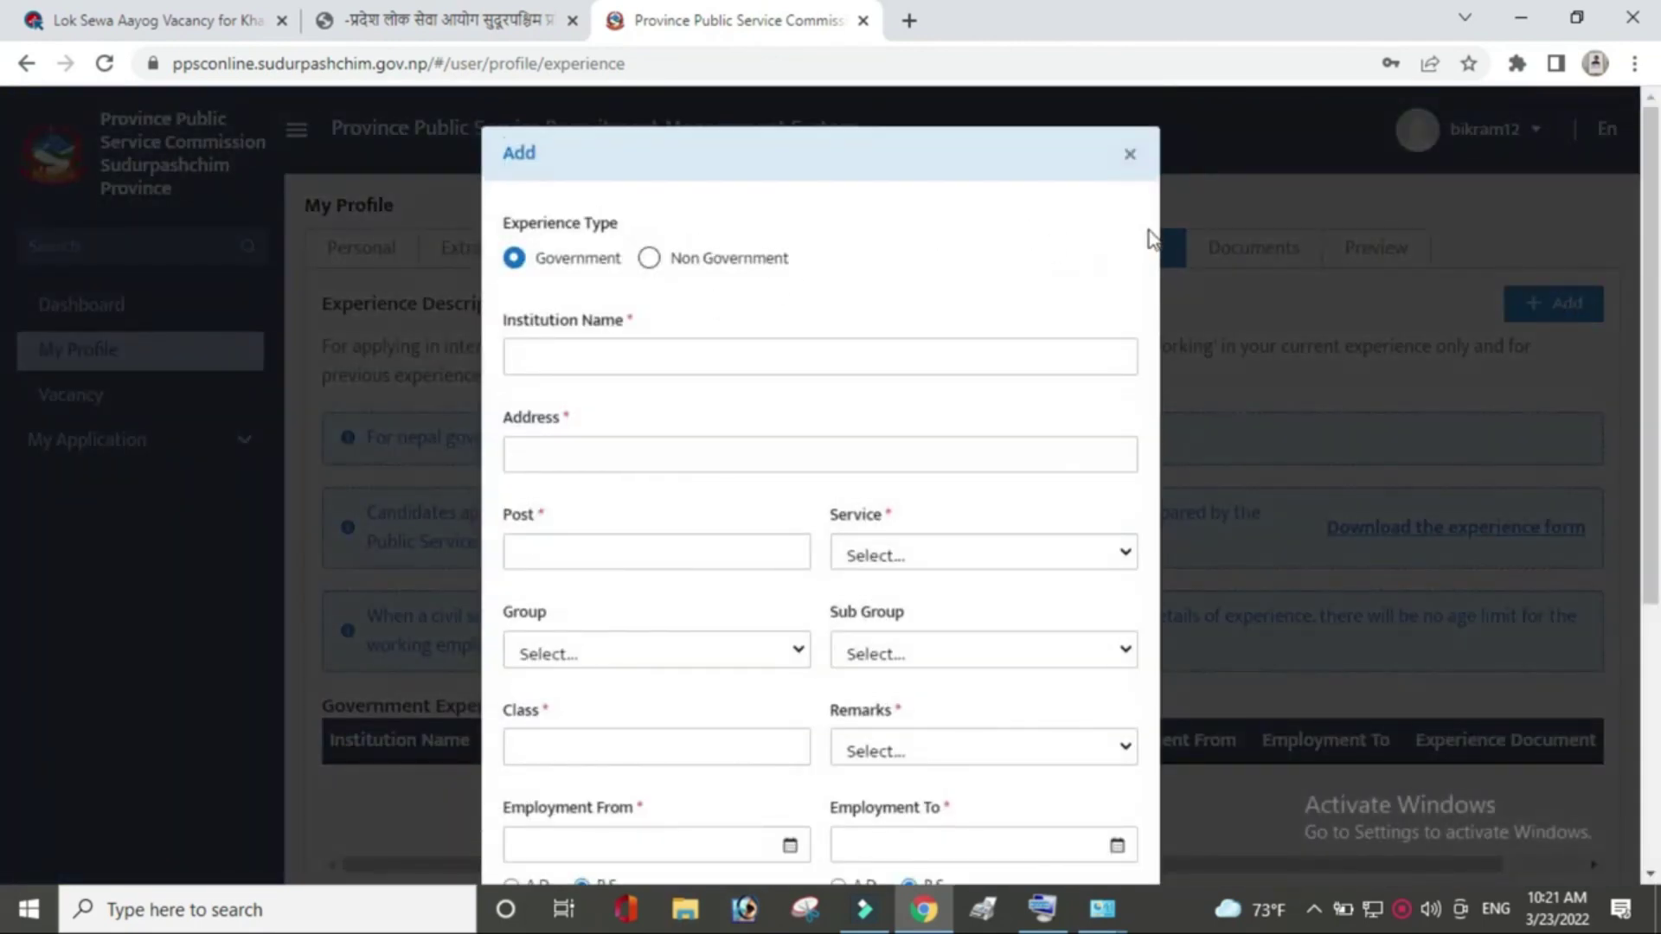
{"action": "left_click", "coordinate": [1130, 154]}
{"action": "scroll", "coordinate": [1384, 605], "scroll_direction": "down", "scroll_amount": 5}
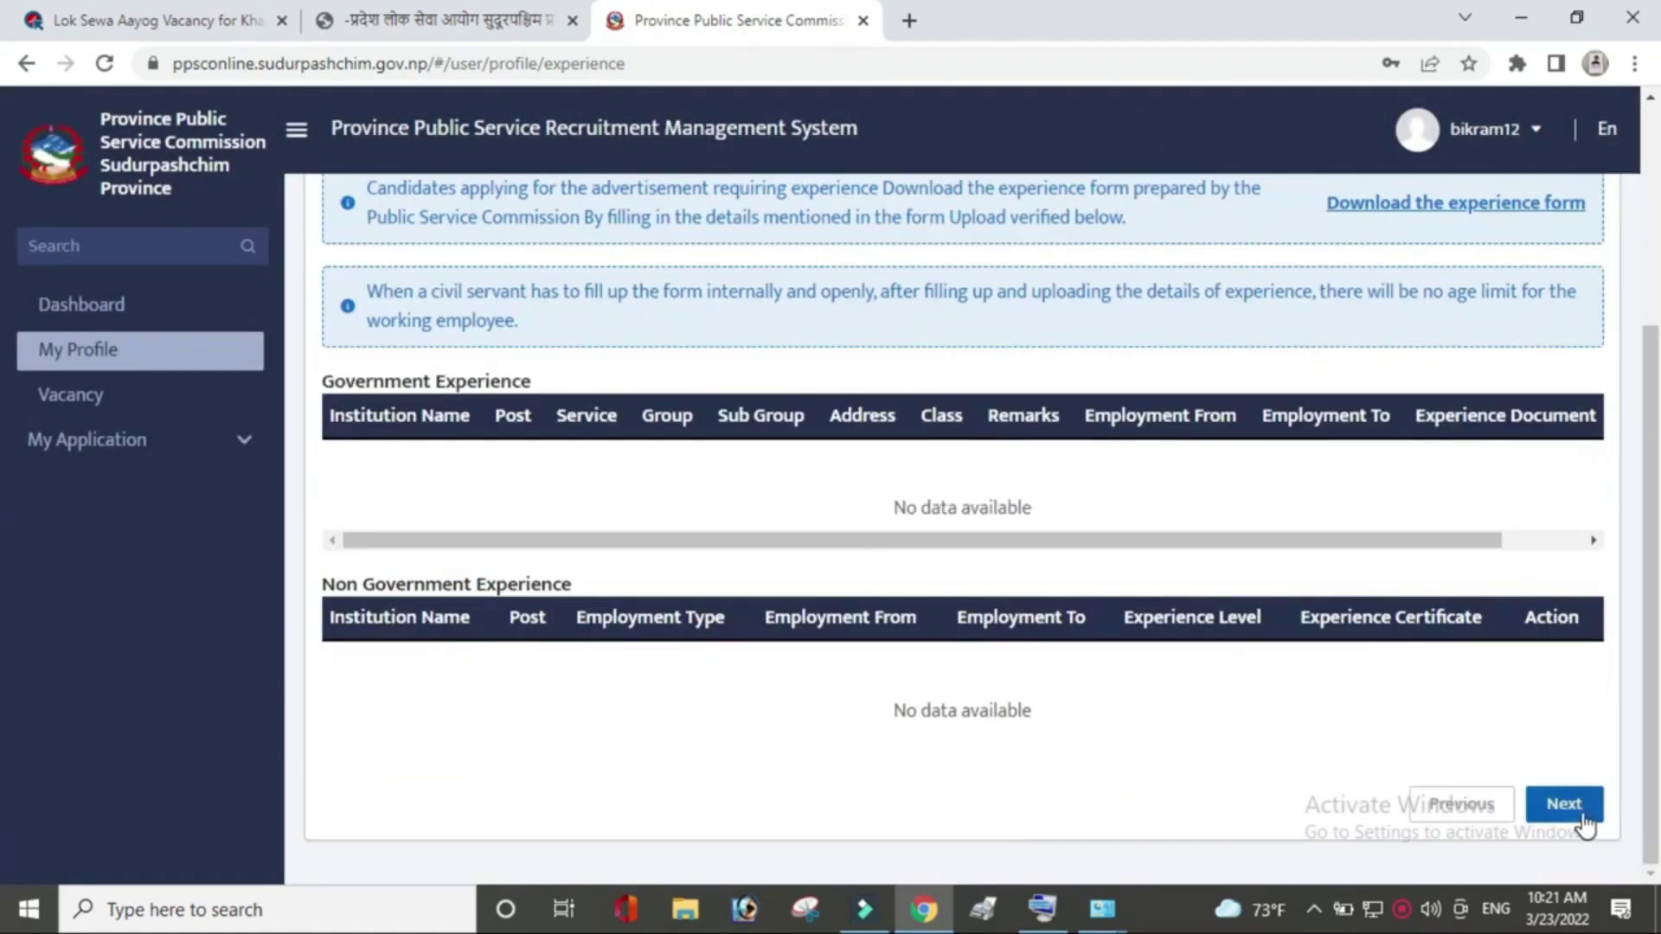
{"action": "left_click", "coordinate": [1560, 801]}
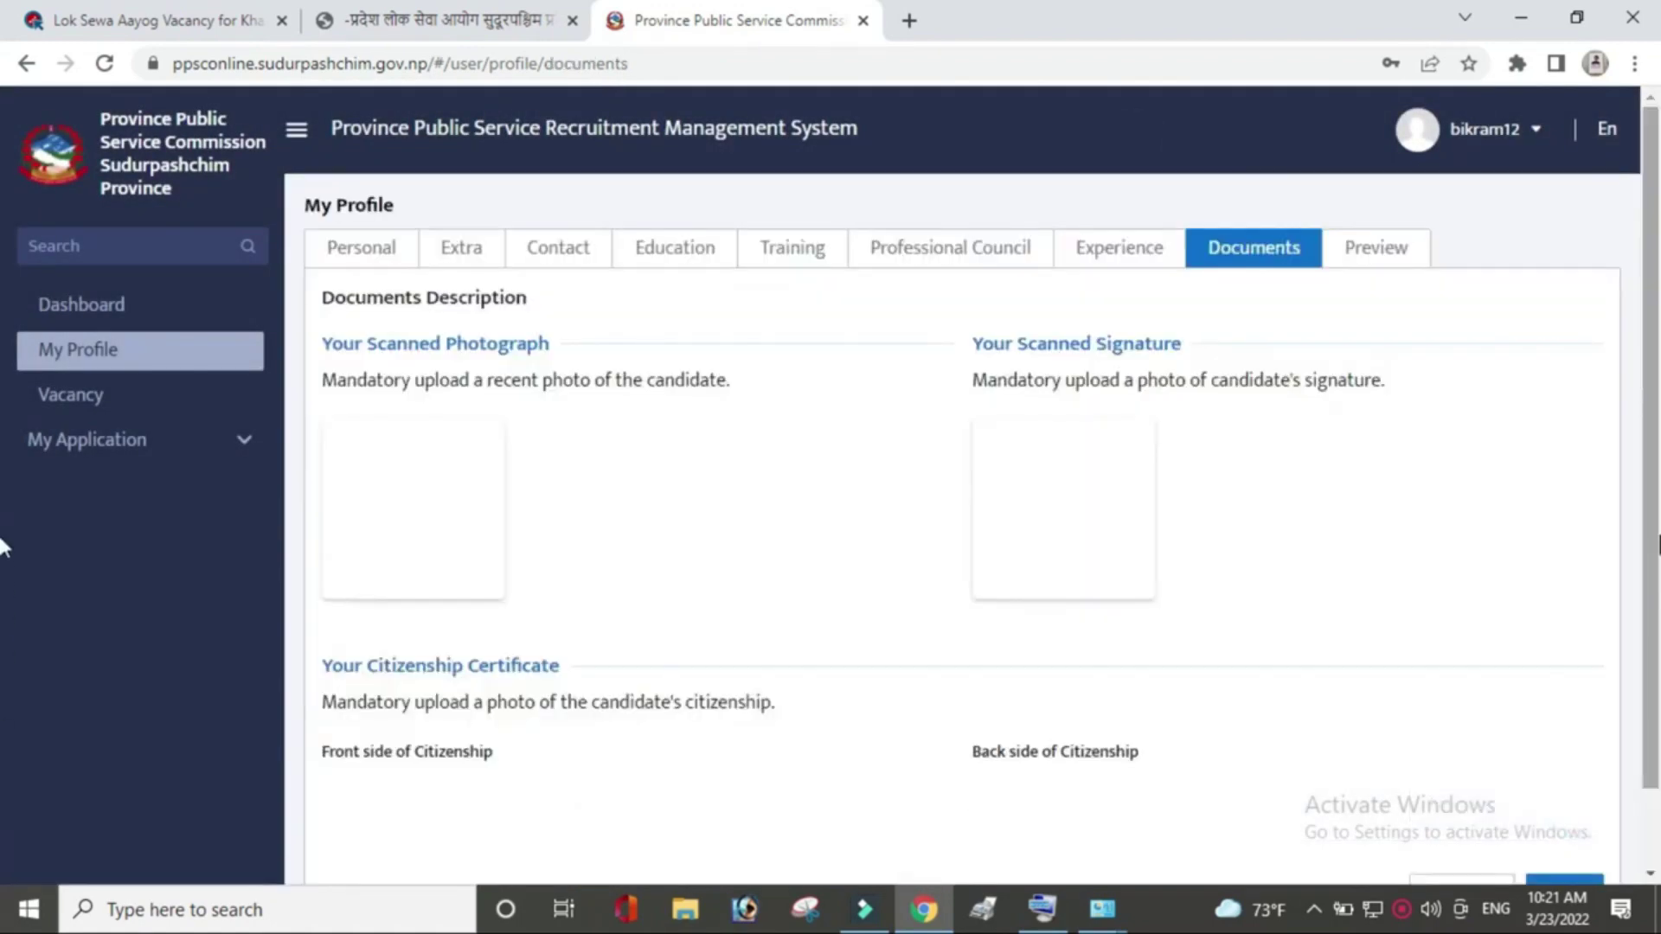
{"action": "scroll", "coordinate": [398, 407], "scroll_direction": "down", "scroll_amount": 1}
Upload the candidate's photo into the Scanned Photograph and Scanned Signature slots.
{"action": "left_click", "coordinate": [413, 424]}
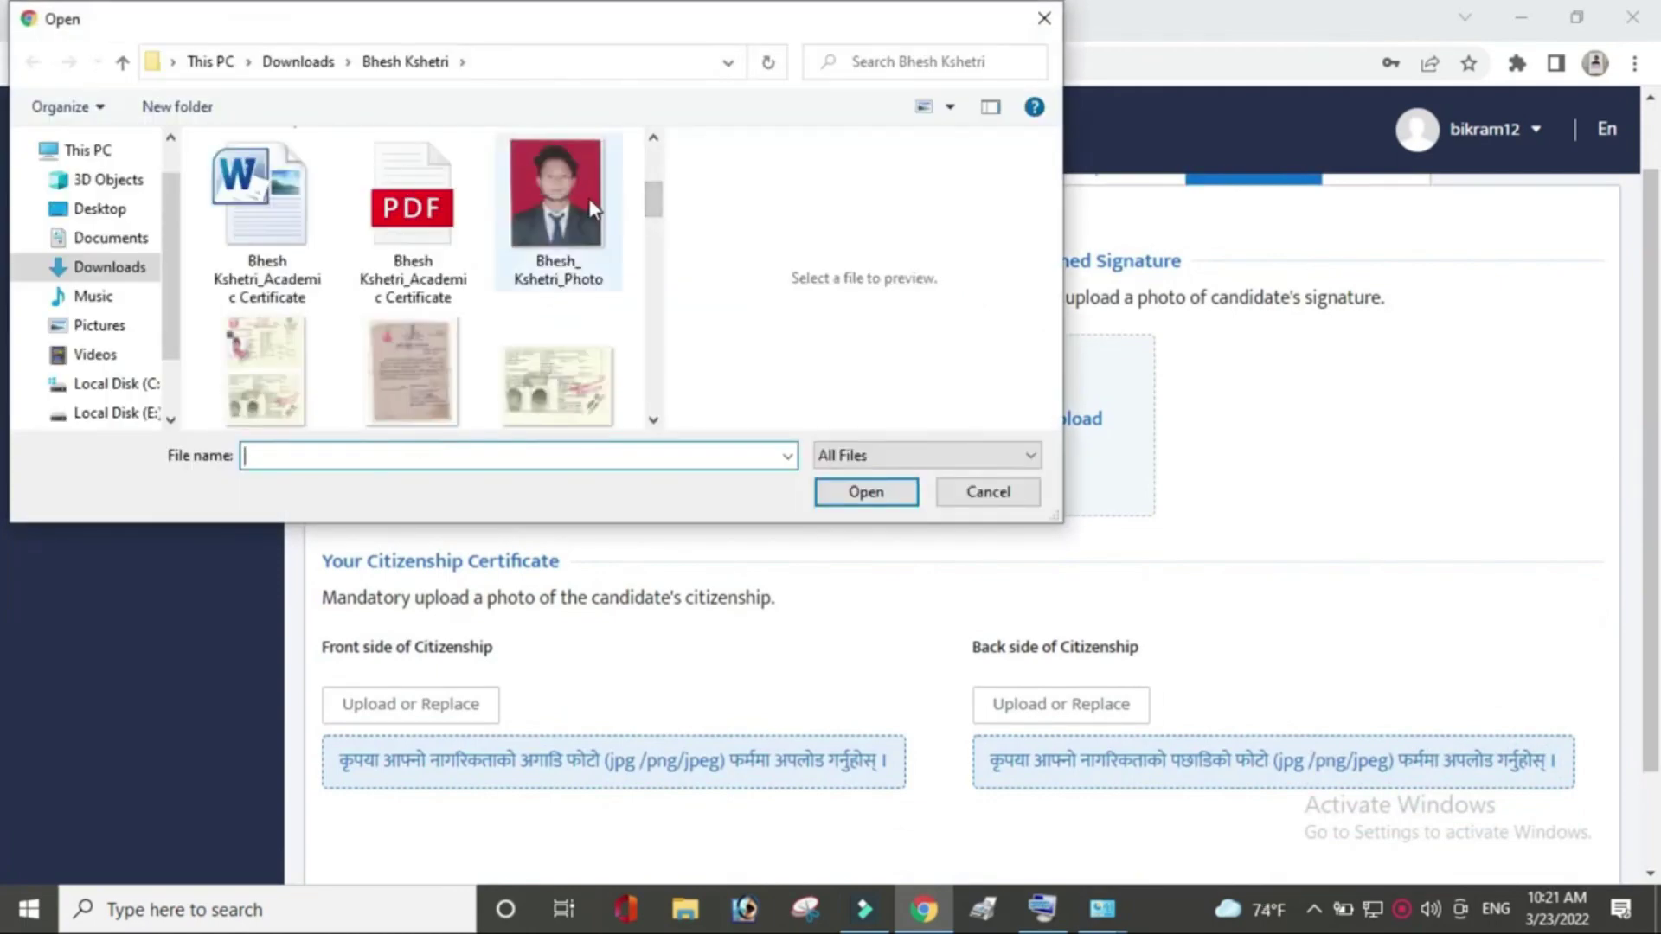
{"action": "double_click", "coordinate": [592, 202]}
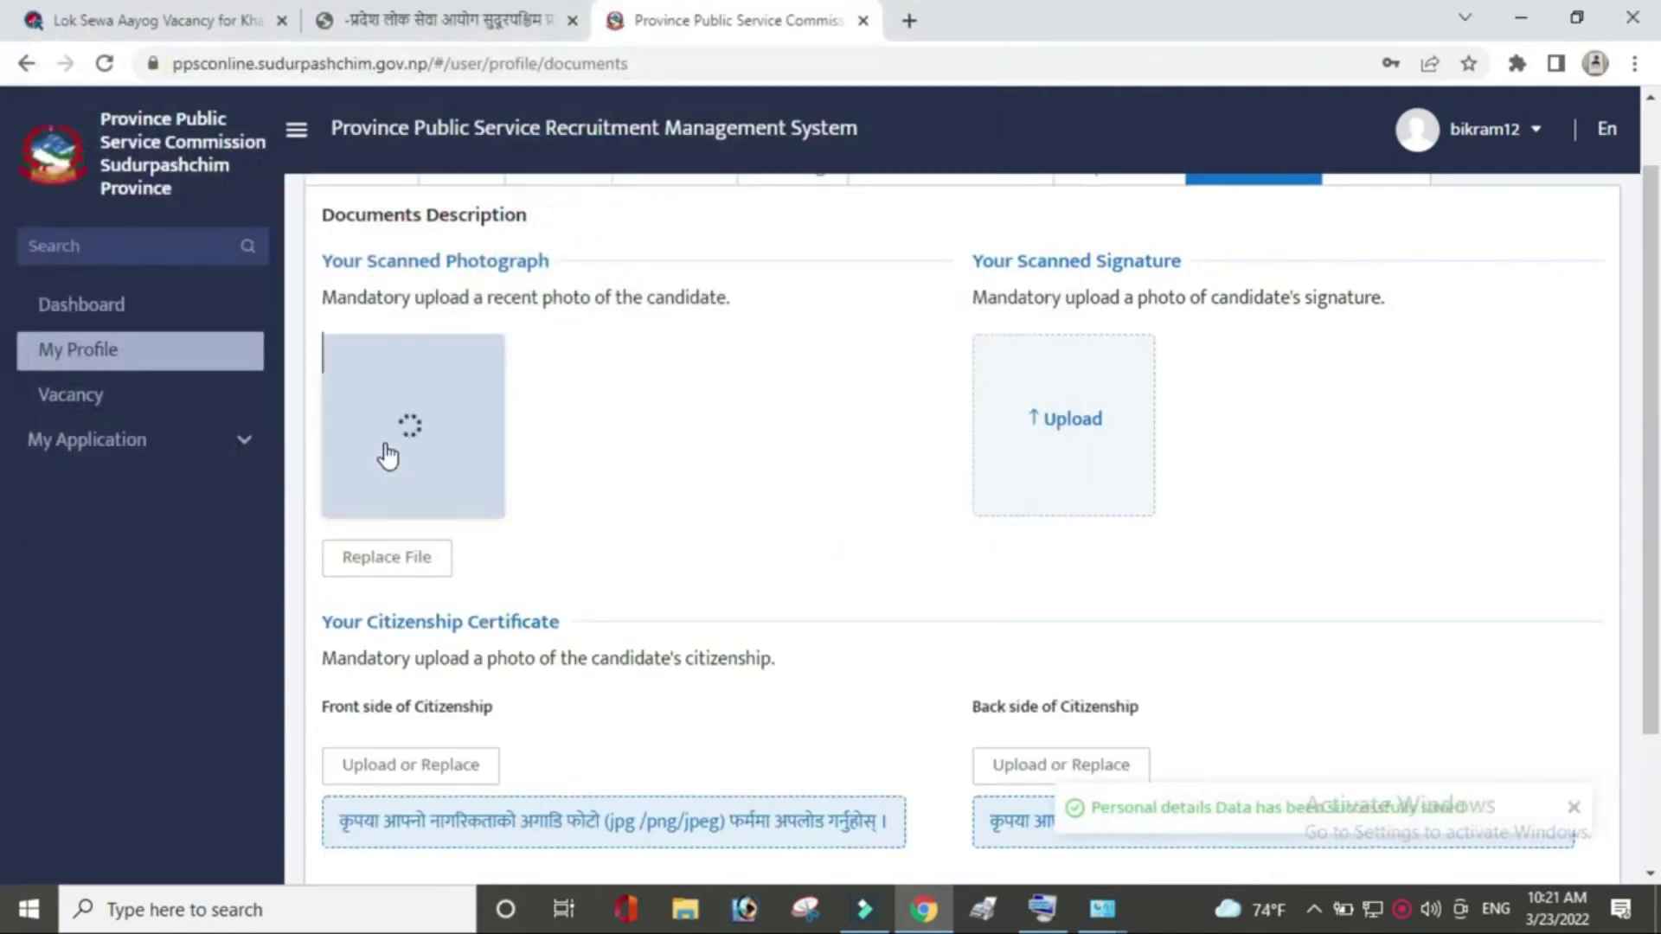
{"action": "left_click", "coordinate": [1081, 441]}
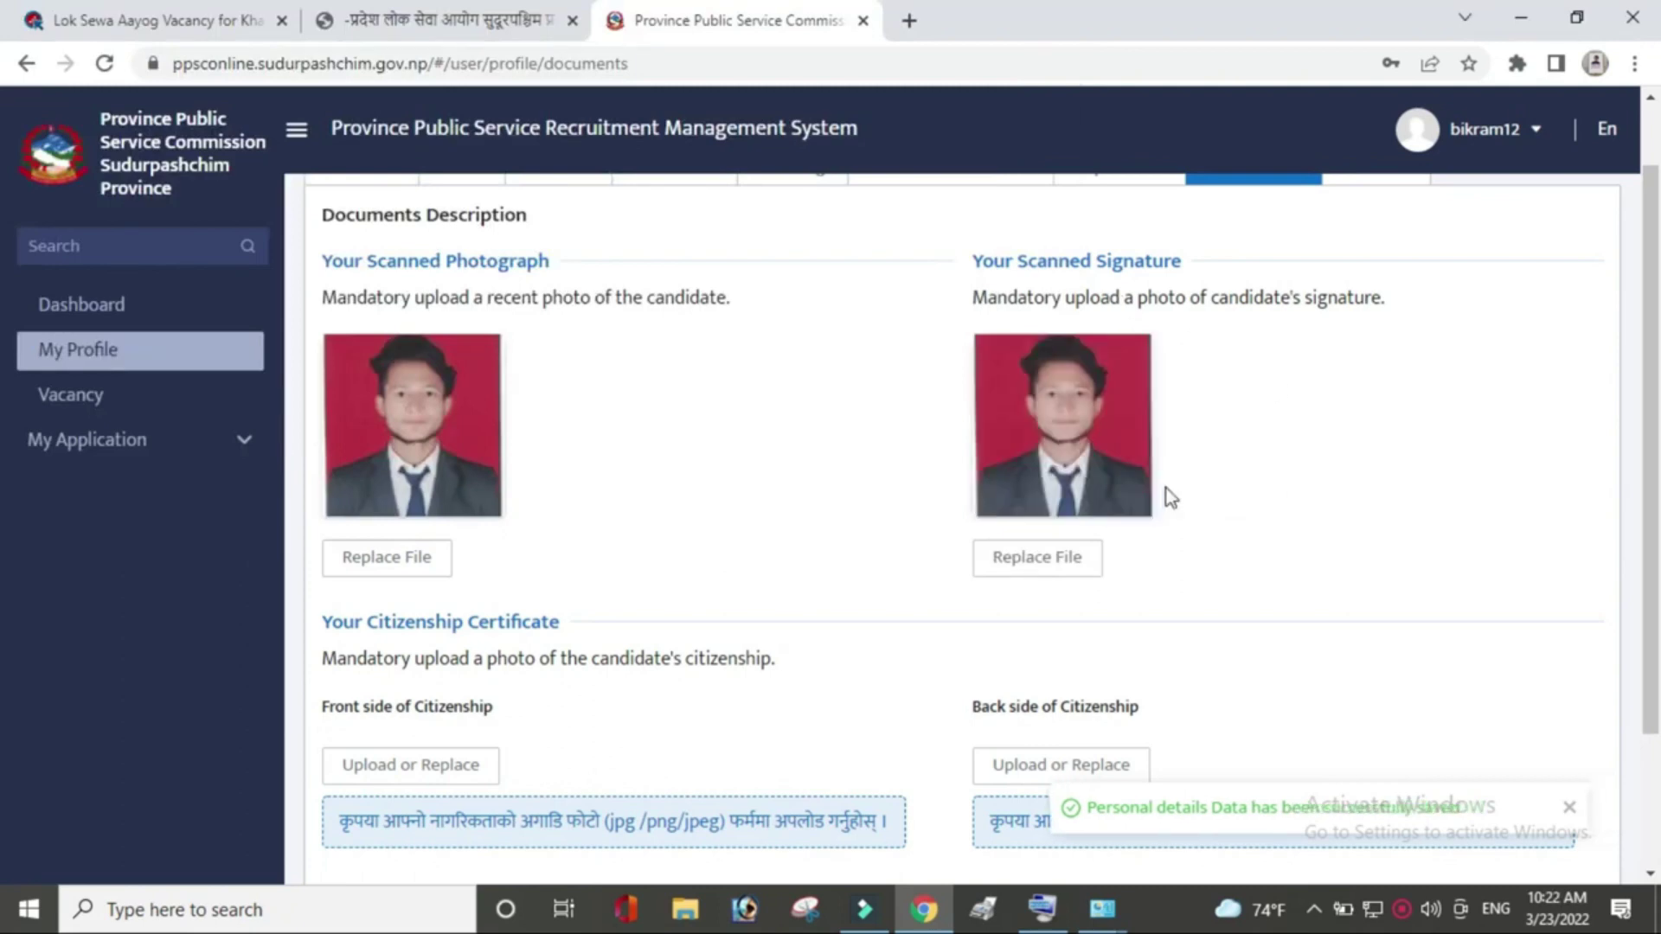
{"action": "scroll", "coordinate": [5, 545], "scroll_direction": "down", "scroll_amount": 3}
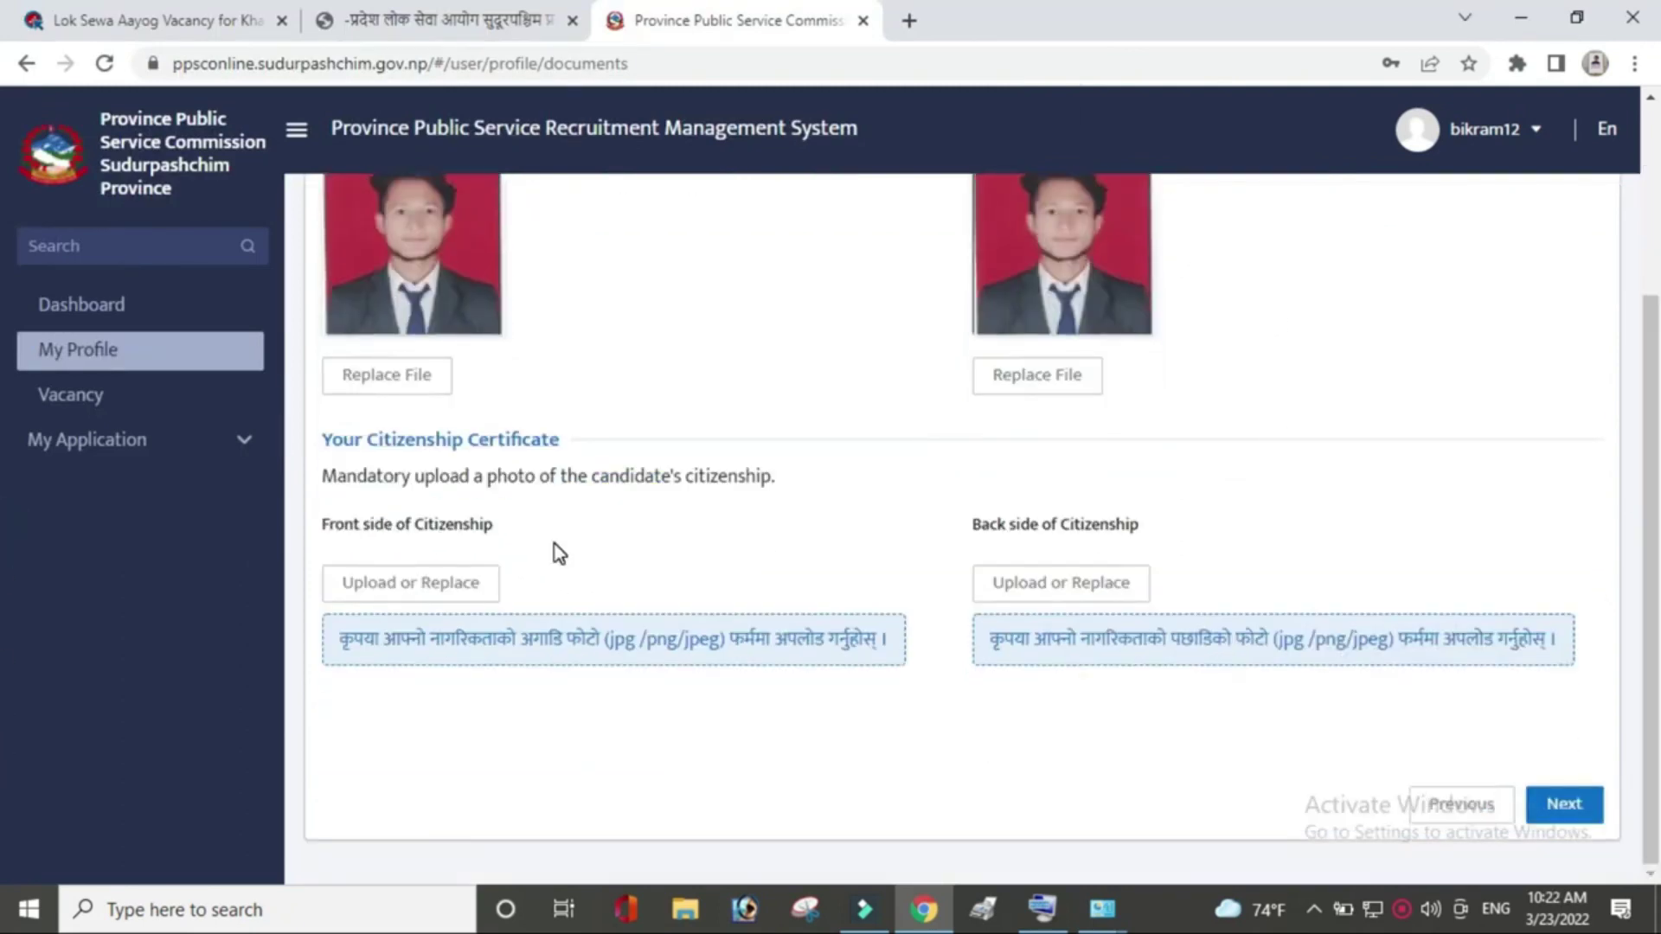
{"action": "left_click", "coordinate": [393, 588]}
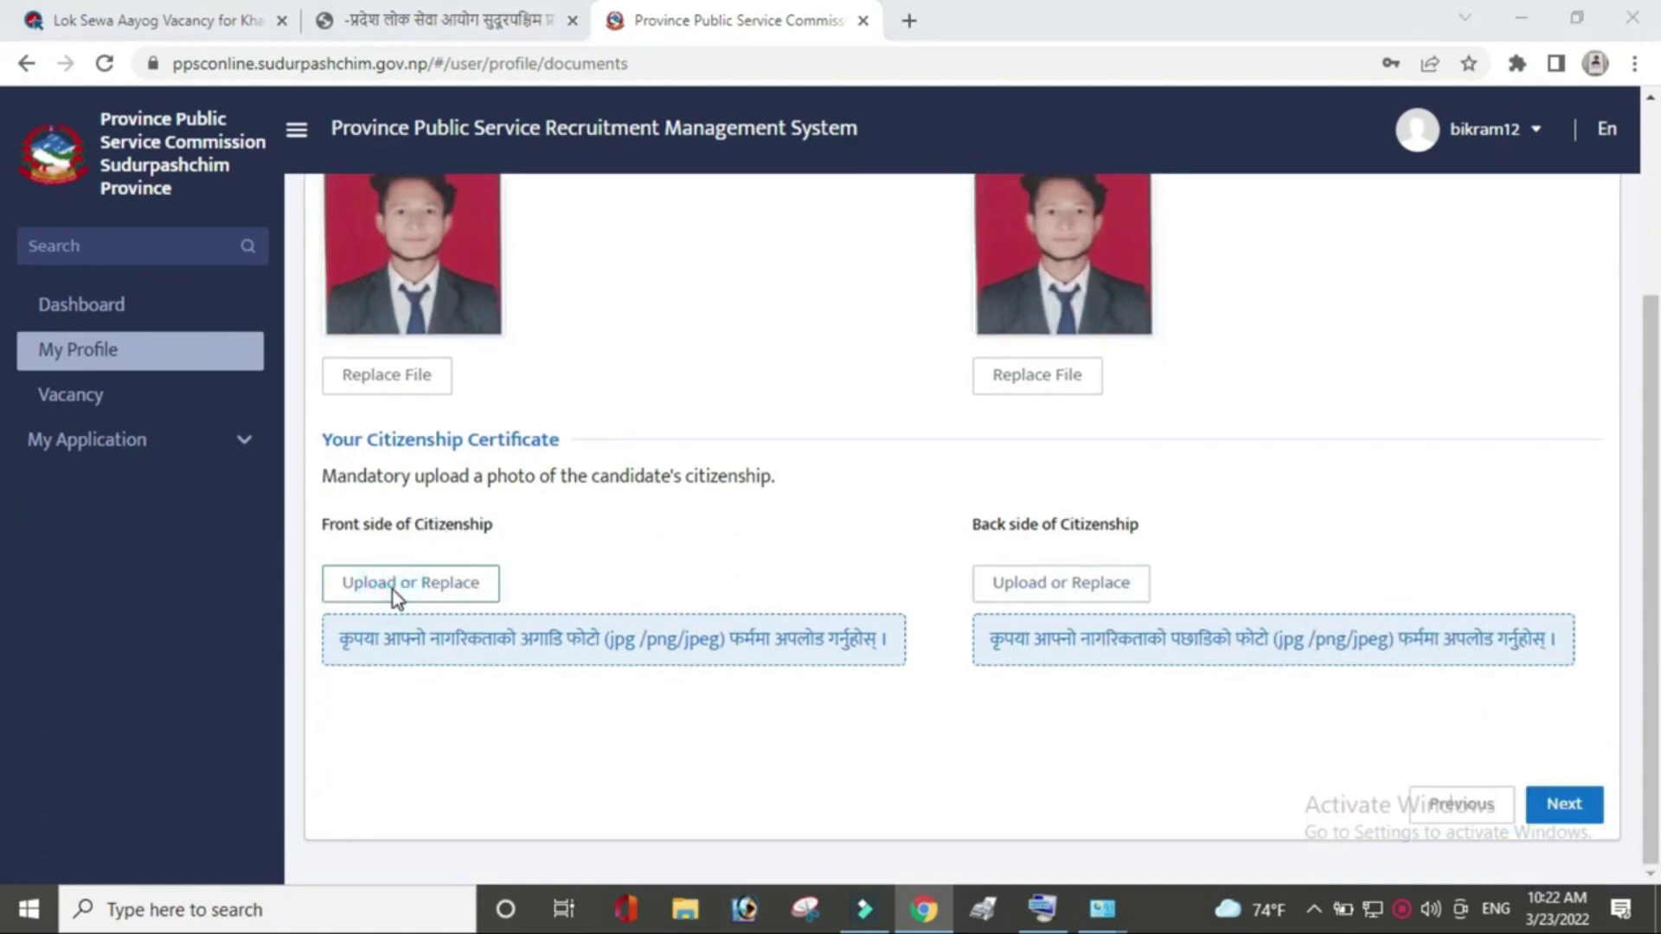
Attach the citizenship front and back images, then proceed to the profile Preview.
{"action": "double_click", "coordinate": [559, 381]}
{"action": "left_click", "coordinate": [1092, 588]}
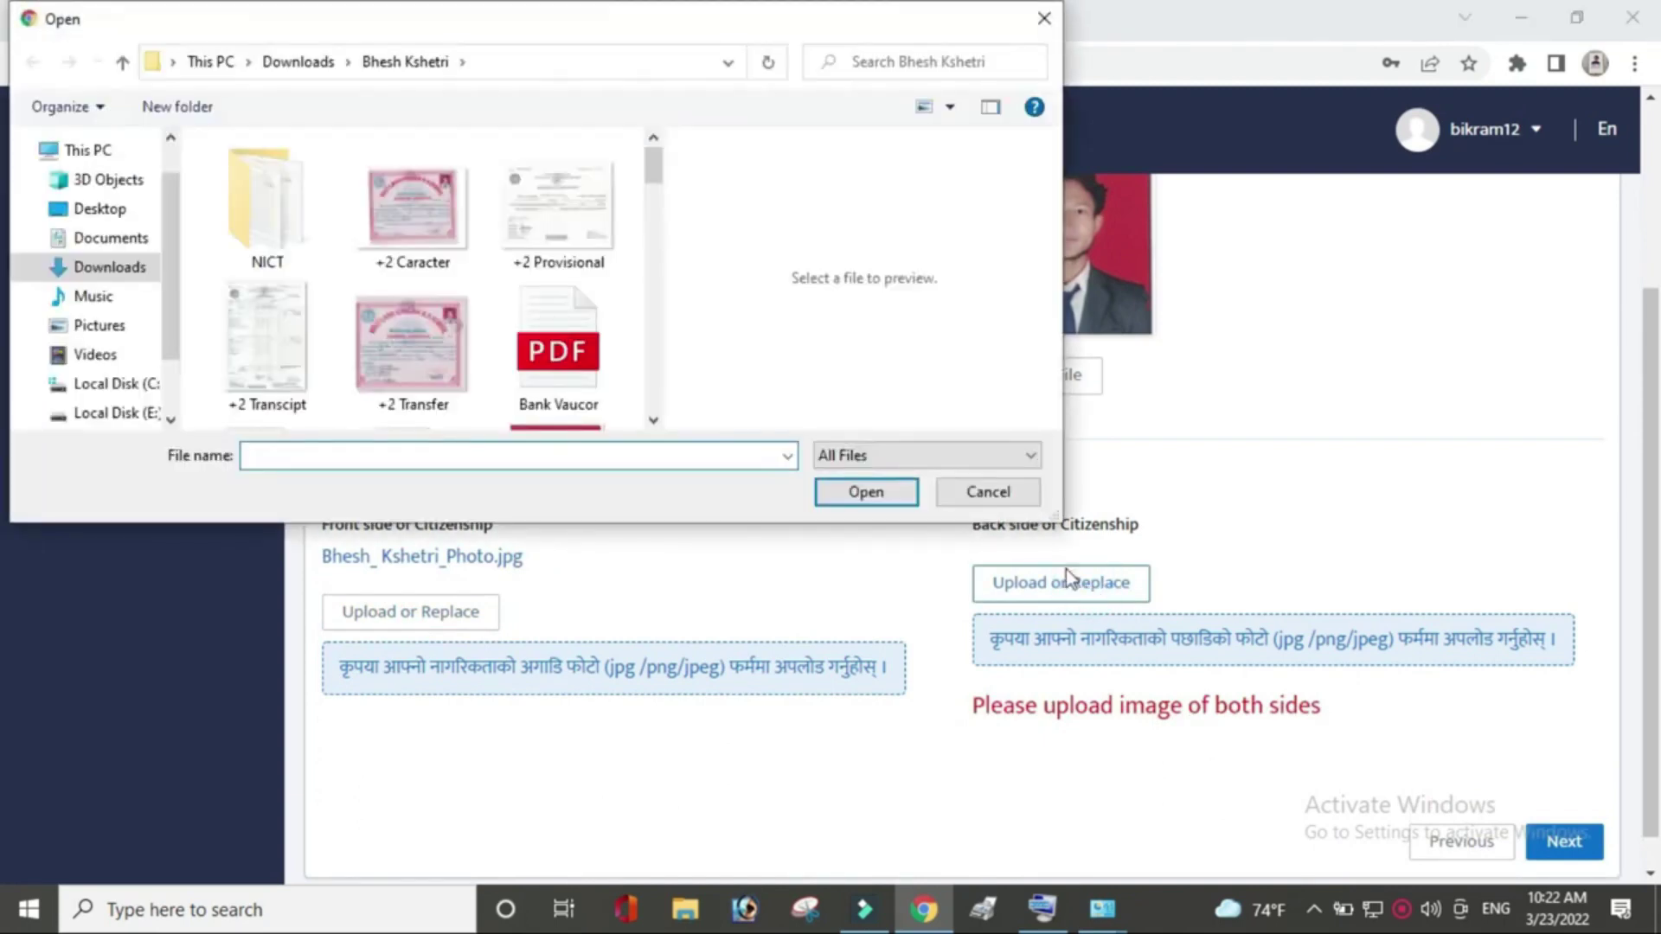
{"action": "double_click", "coordinate": [574, 223]}
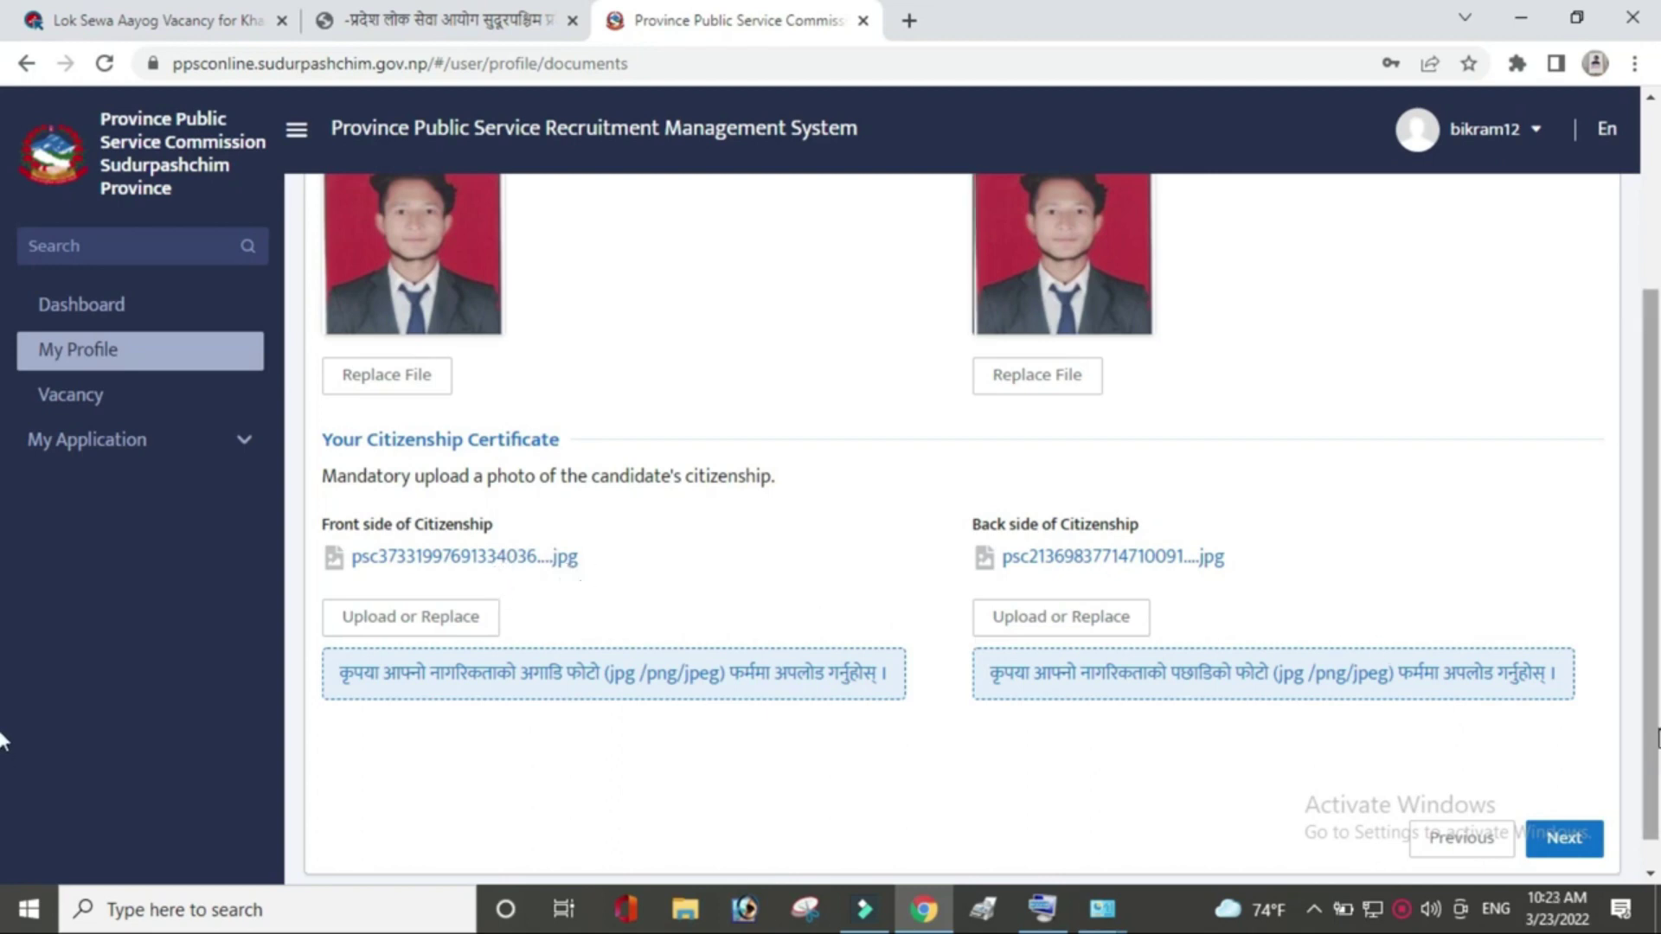
{"action": "scroll", "coordinate": [4, 740], "scroll_direction": "down", "scroll_amount": 1}
{"action": "left_click", "coordinate": [1557, 809]}
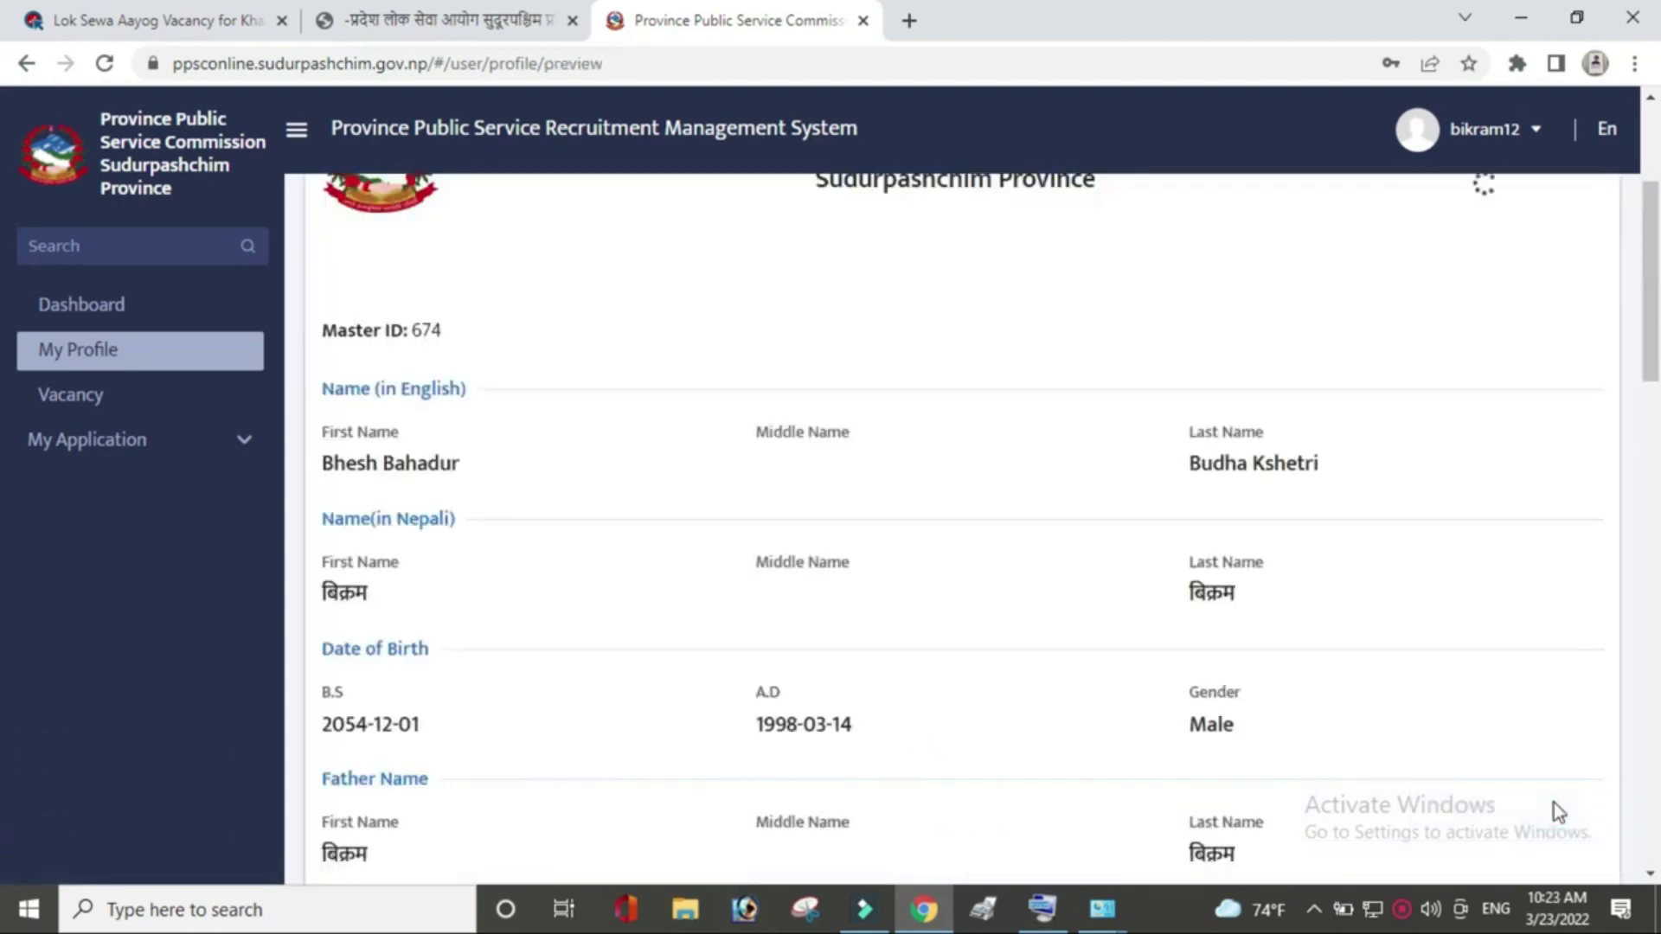
Review the profile preview from names and photos through education to permanent address.
{"action": "scroll", "coordinate": [2, 246], "scroll_direction": "up", "scroll_amount": 3}
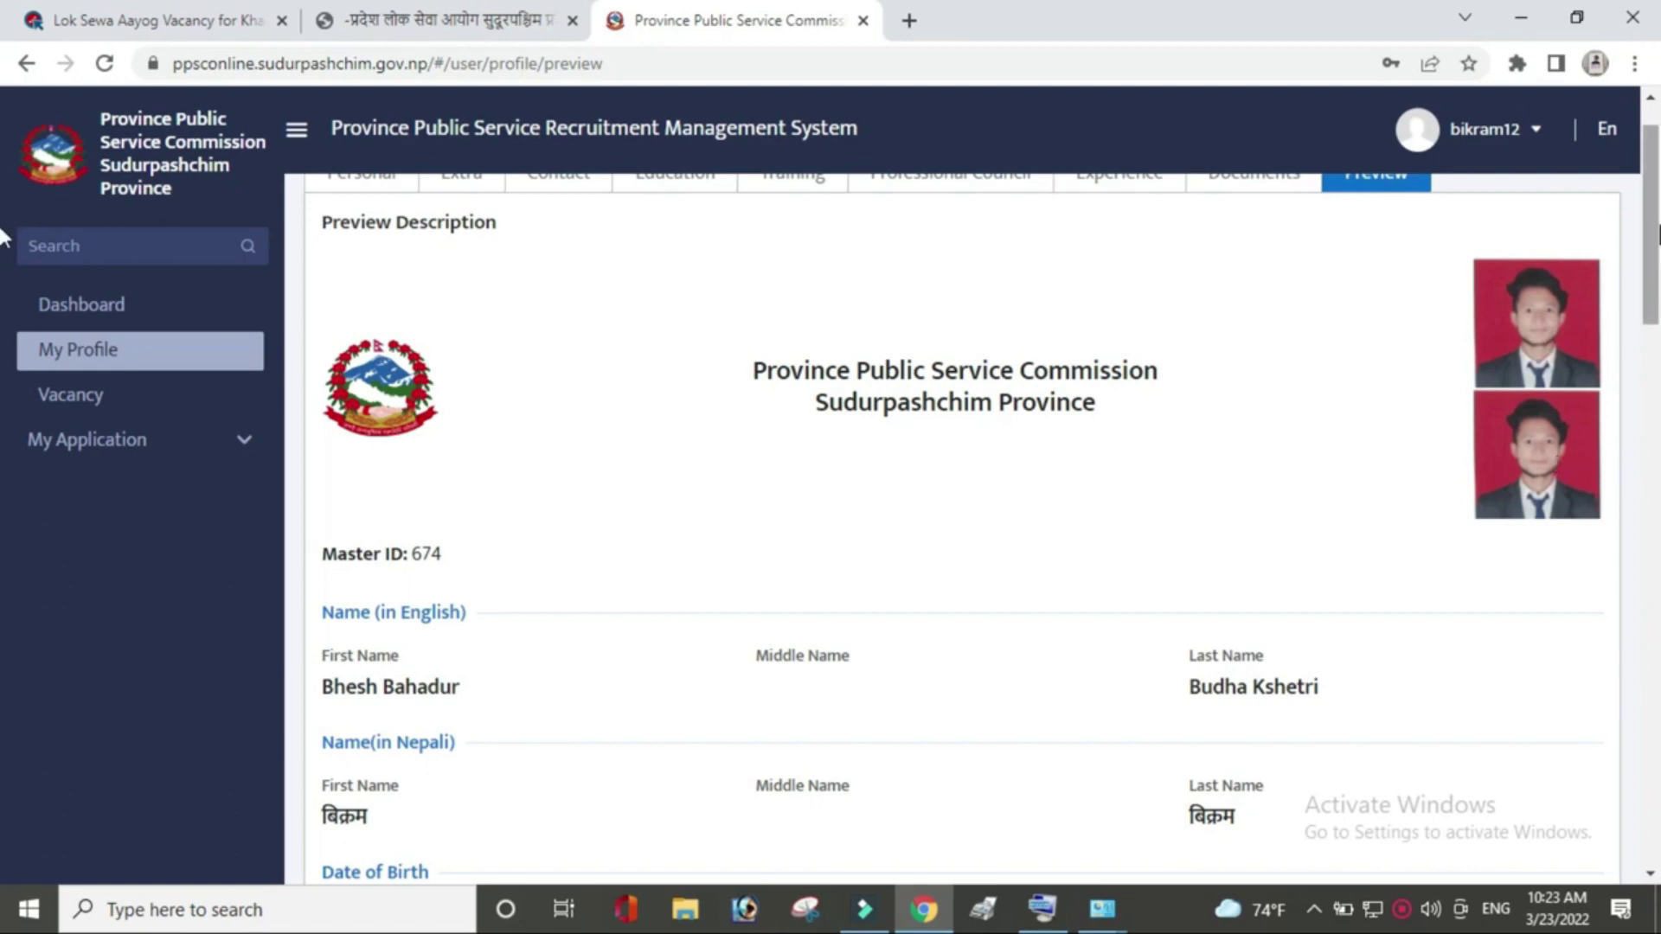
{"action": "scroll", "coordinate": [1627, 316], "scroll_direction": "down", "scroll_amount": 3}
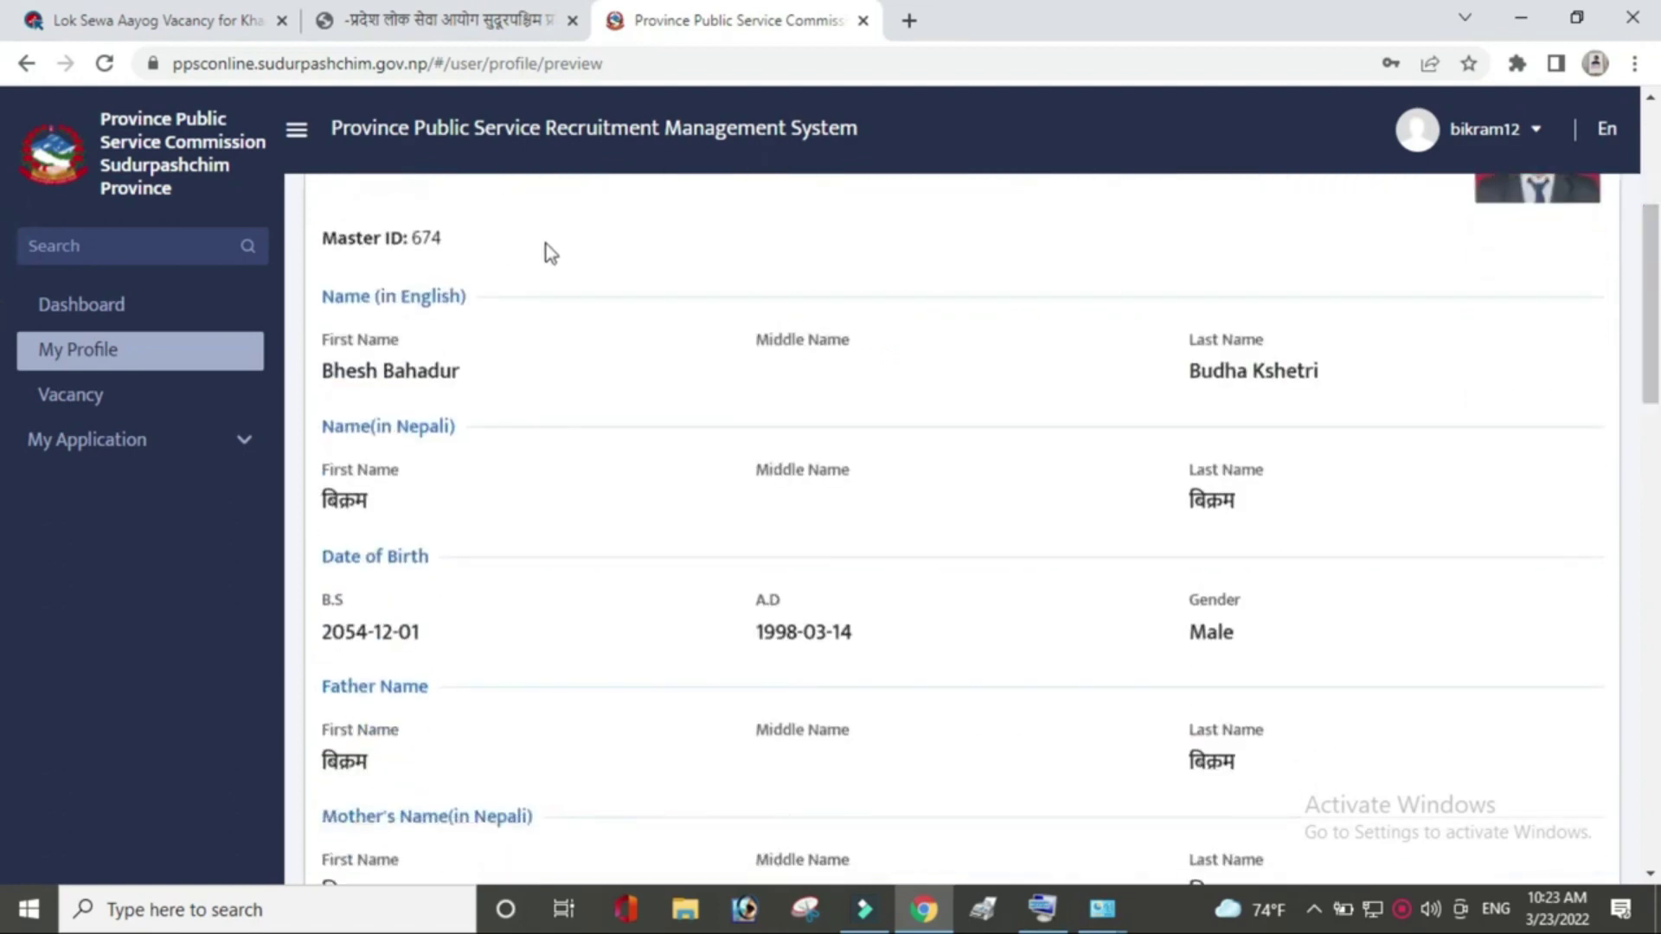
{"action": "scroll", "coordinate": [3, 390], "scroll_direction": "down", "scroll_amount": 10}
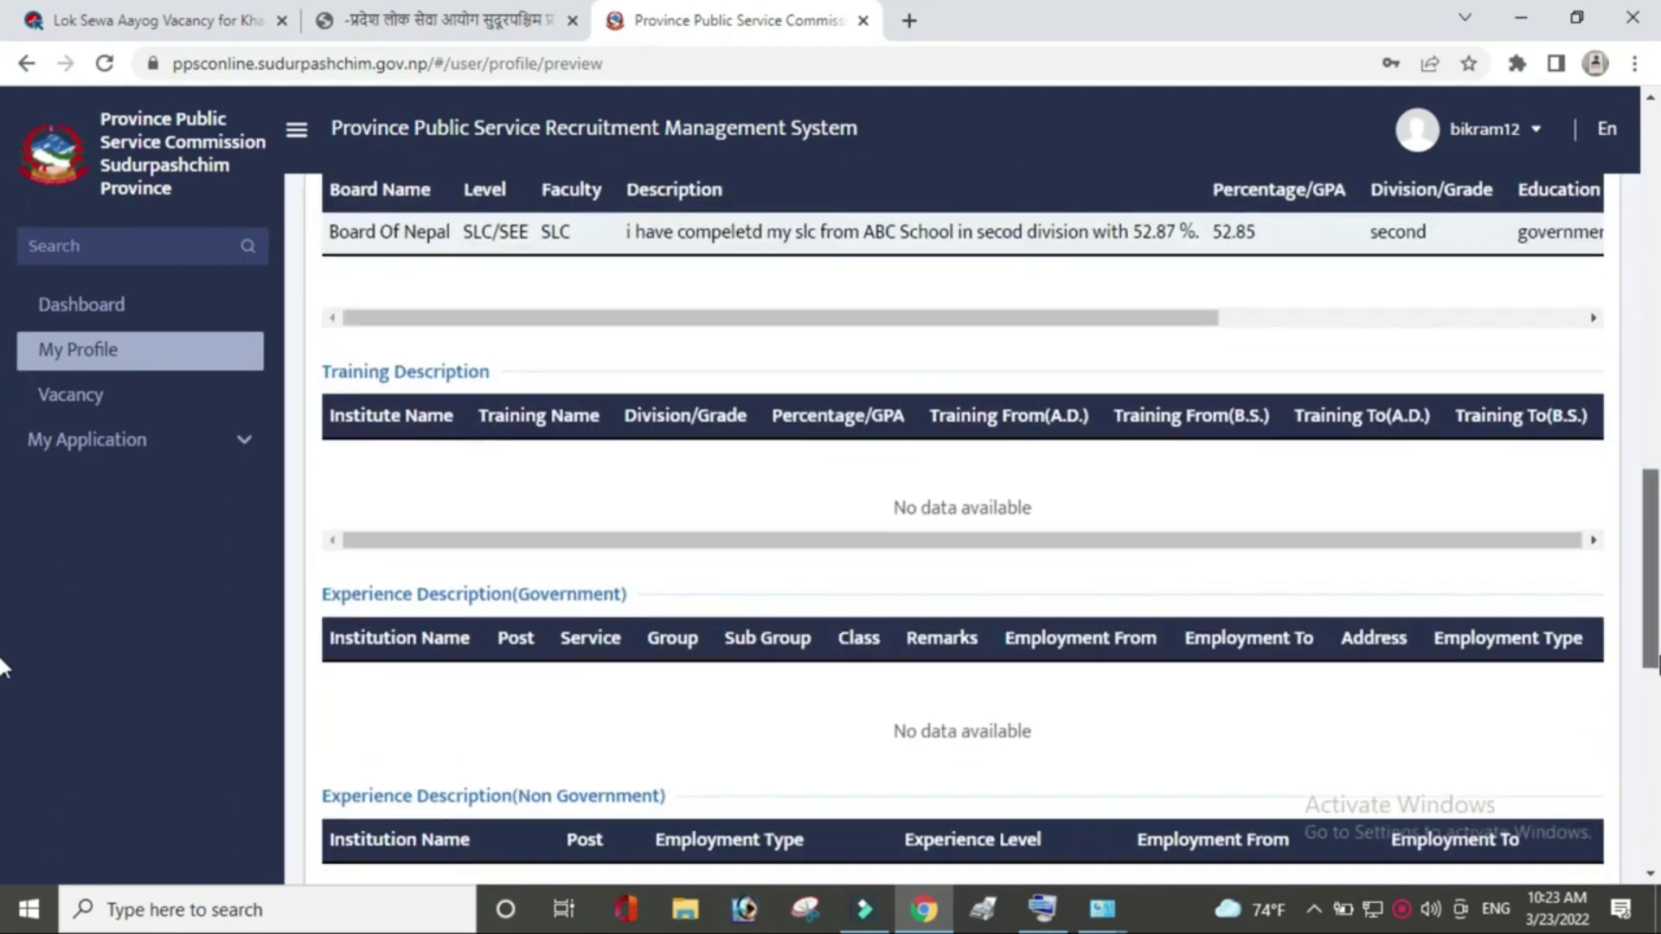
{"action": "scroll", "coordinate": [3, 723], "scroll_direction": "down", "scroll_amount": 7}
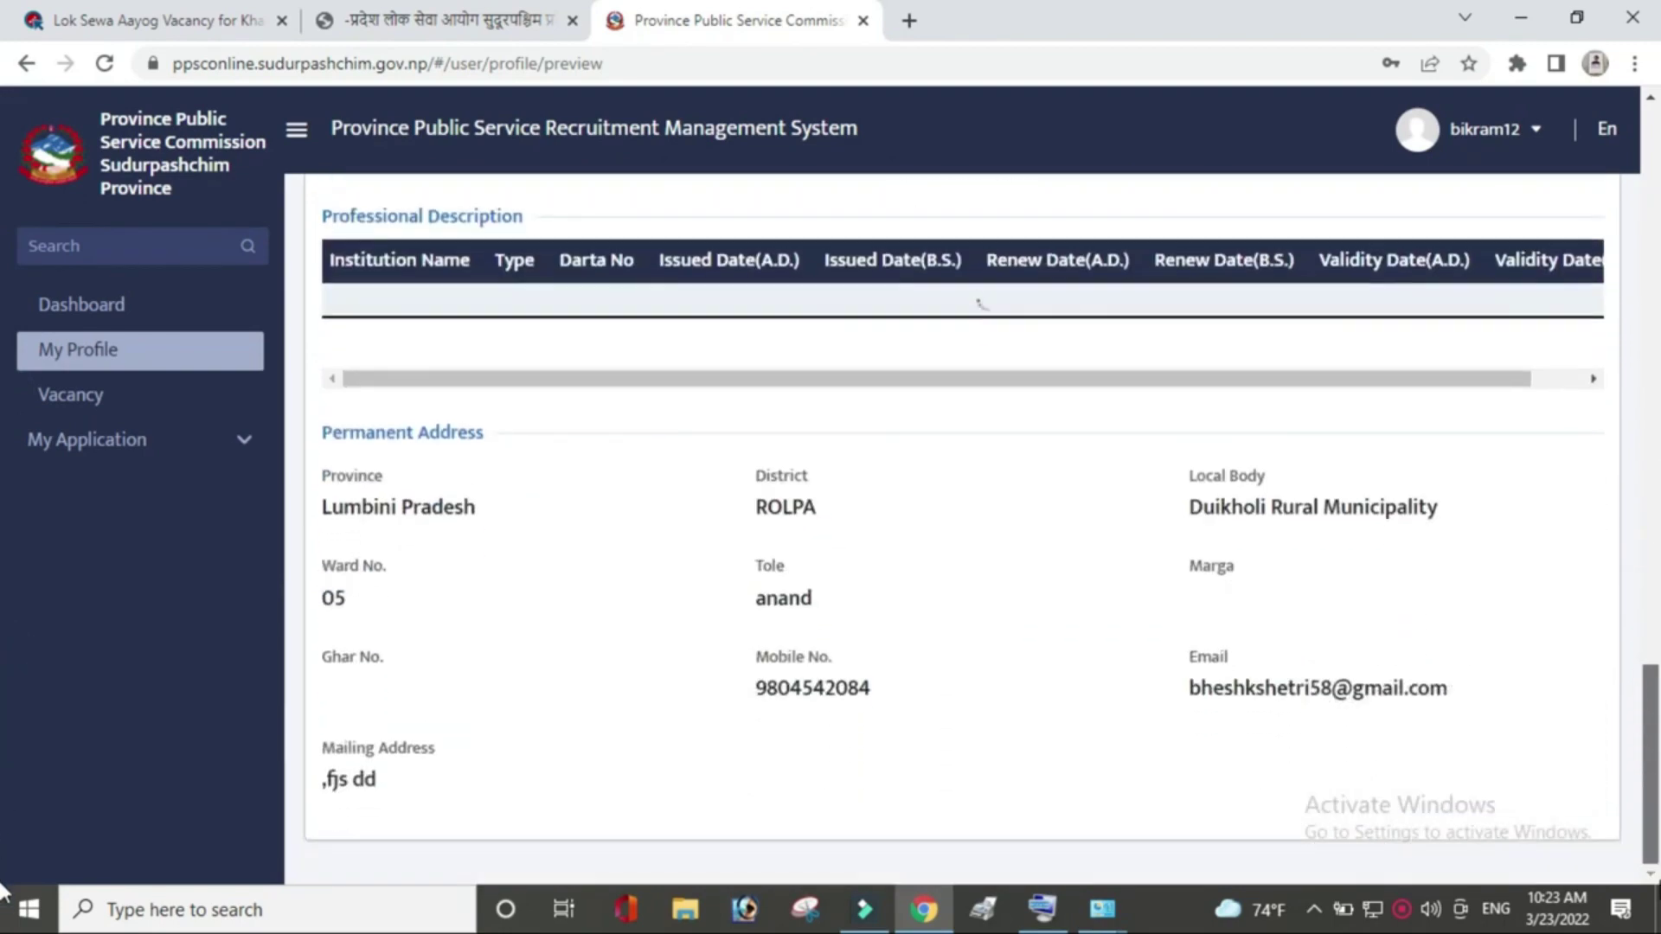
{"action": "scroll", "coordinate": [1654, 529], "scroll_direction": "up", "scroll_amount": 11}
{"action": "scroll", "coordinate": [1654, 529], "scroll_direction": "up", "scroll_amount": 10}
{"action": "scroll", "coordinate": [1654, 529], "scroll_direction": "down", "scroll_amount": 20}
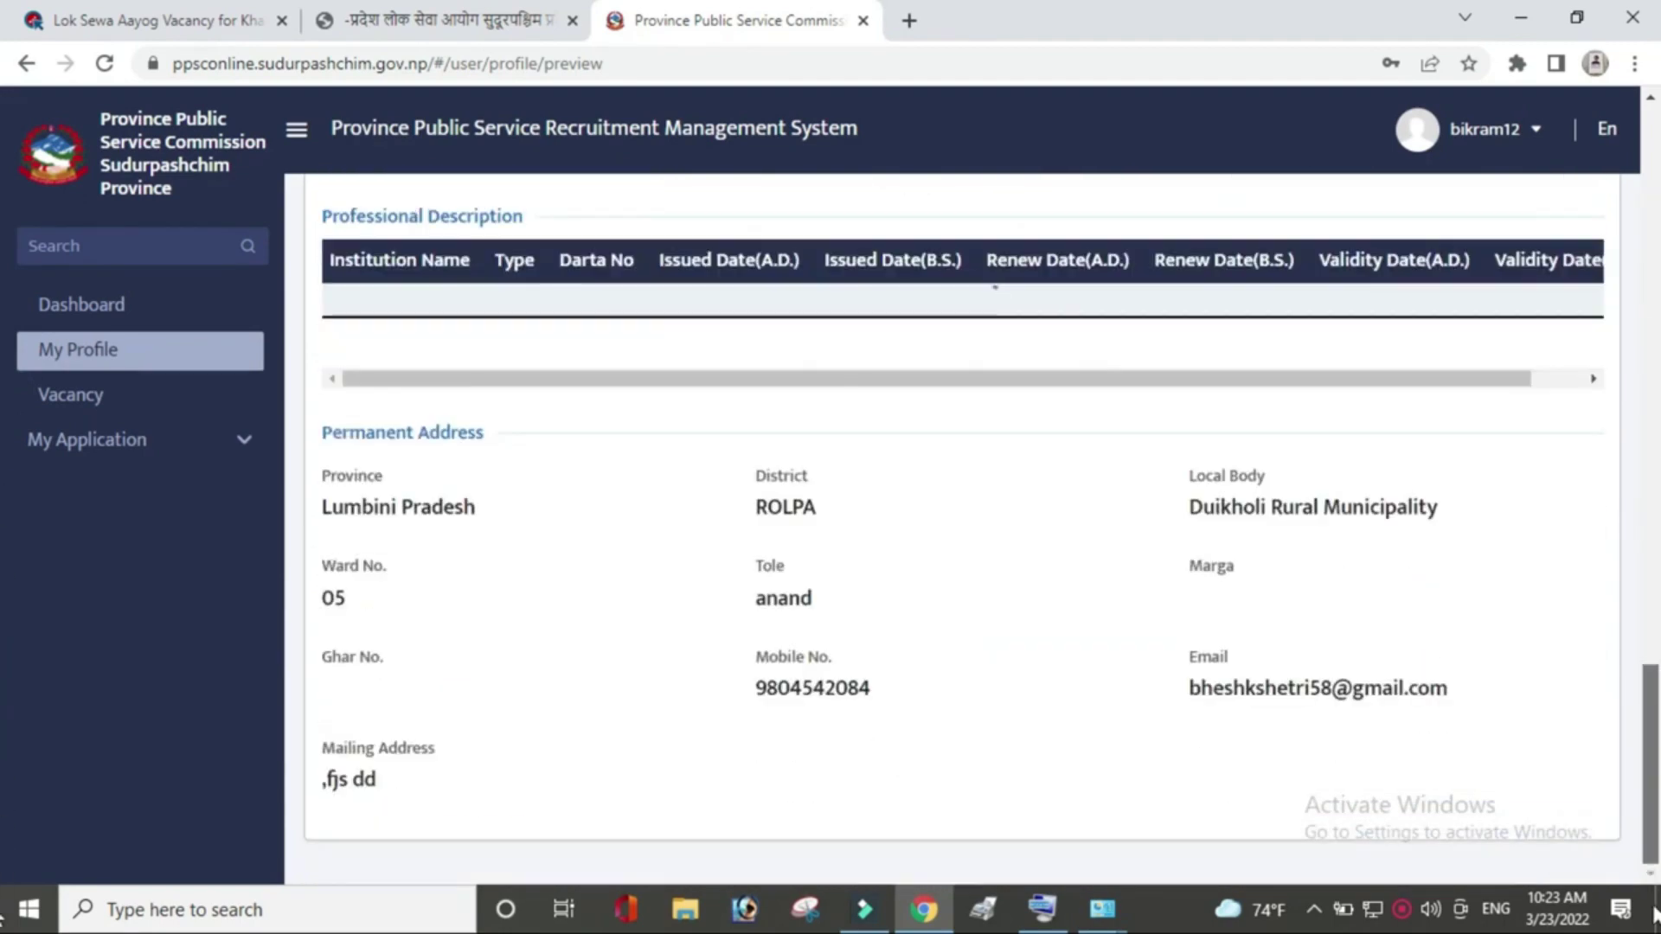
{"action": "scroll", "coordinate": [1616, 305], "scroll_direction": "up", "scroll_amount": 20}
{"action": "scroll", "coordinate": [1616, 305], "scroll_direction": "up", "scroll_amount": 2}
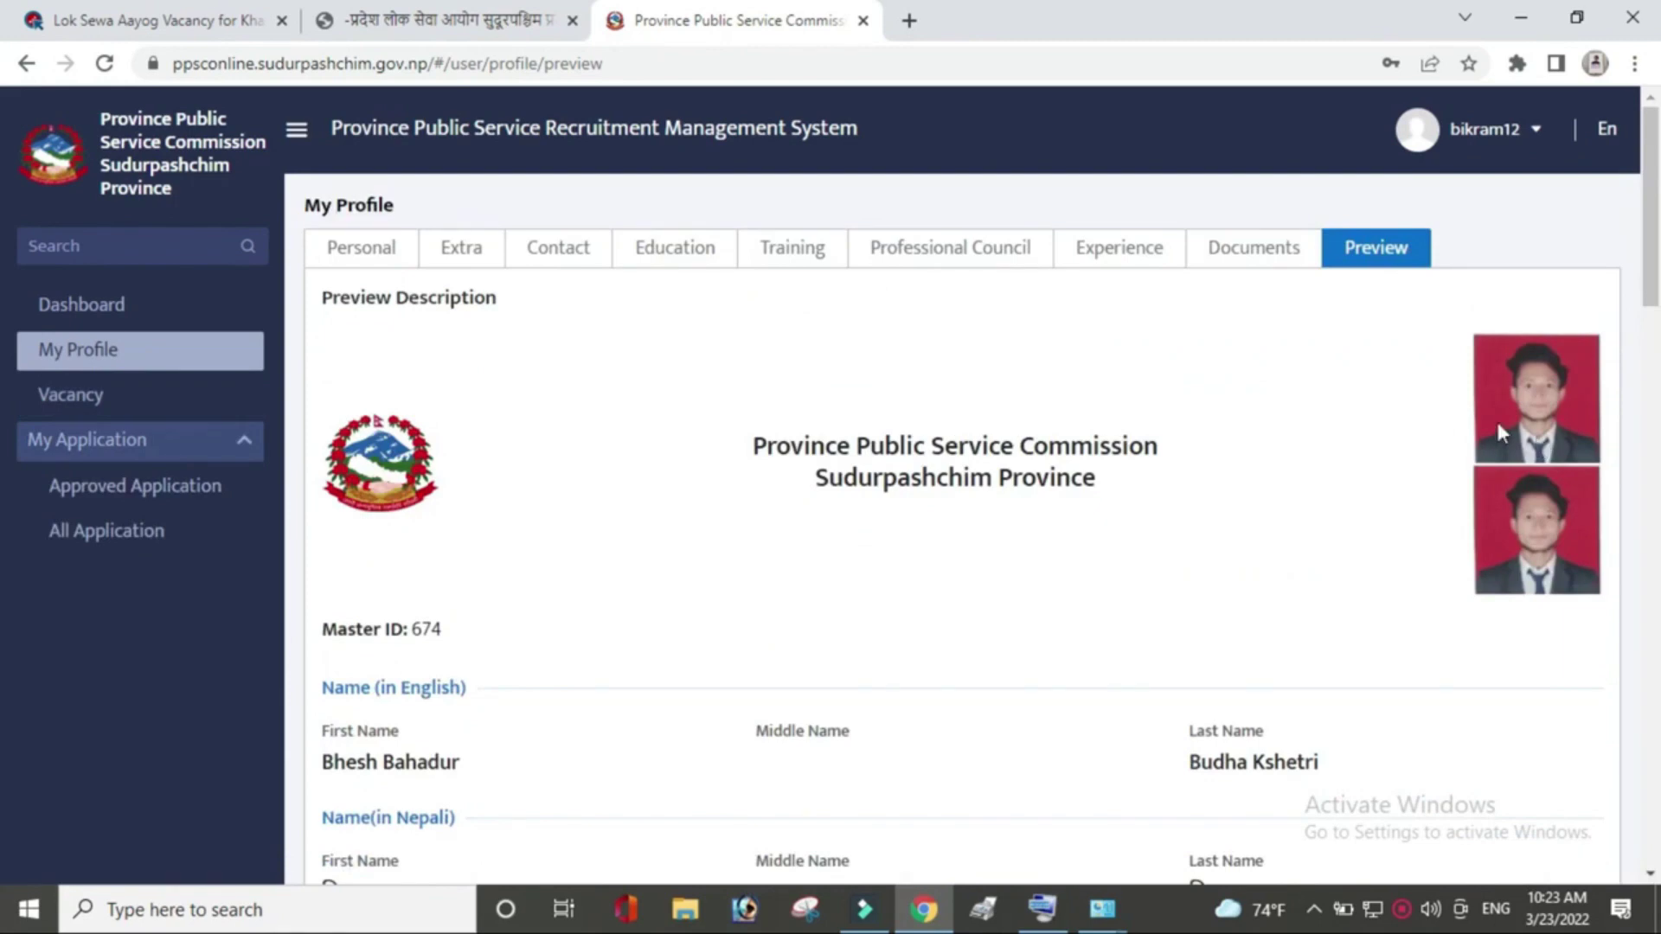
{"action": "left_click", "coordinate": [108, 412]}
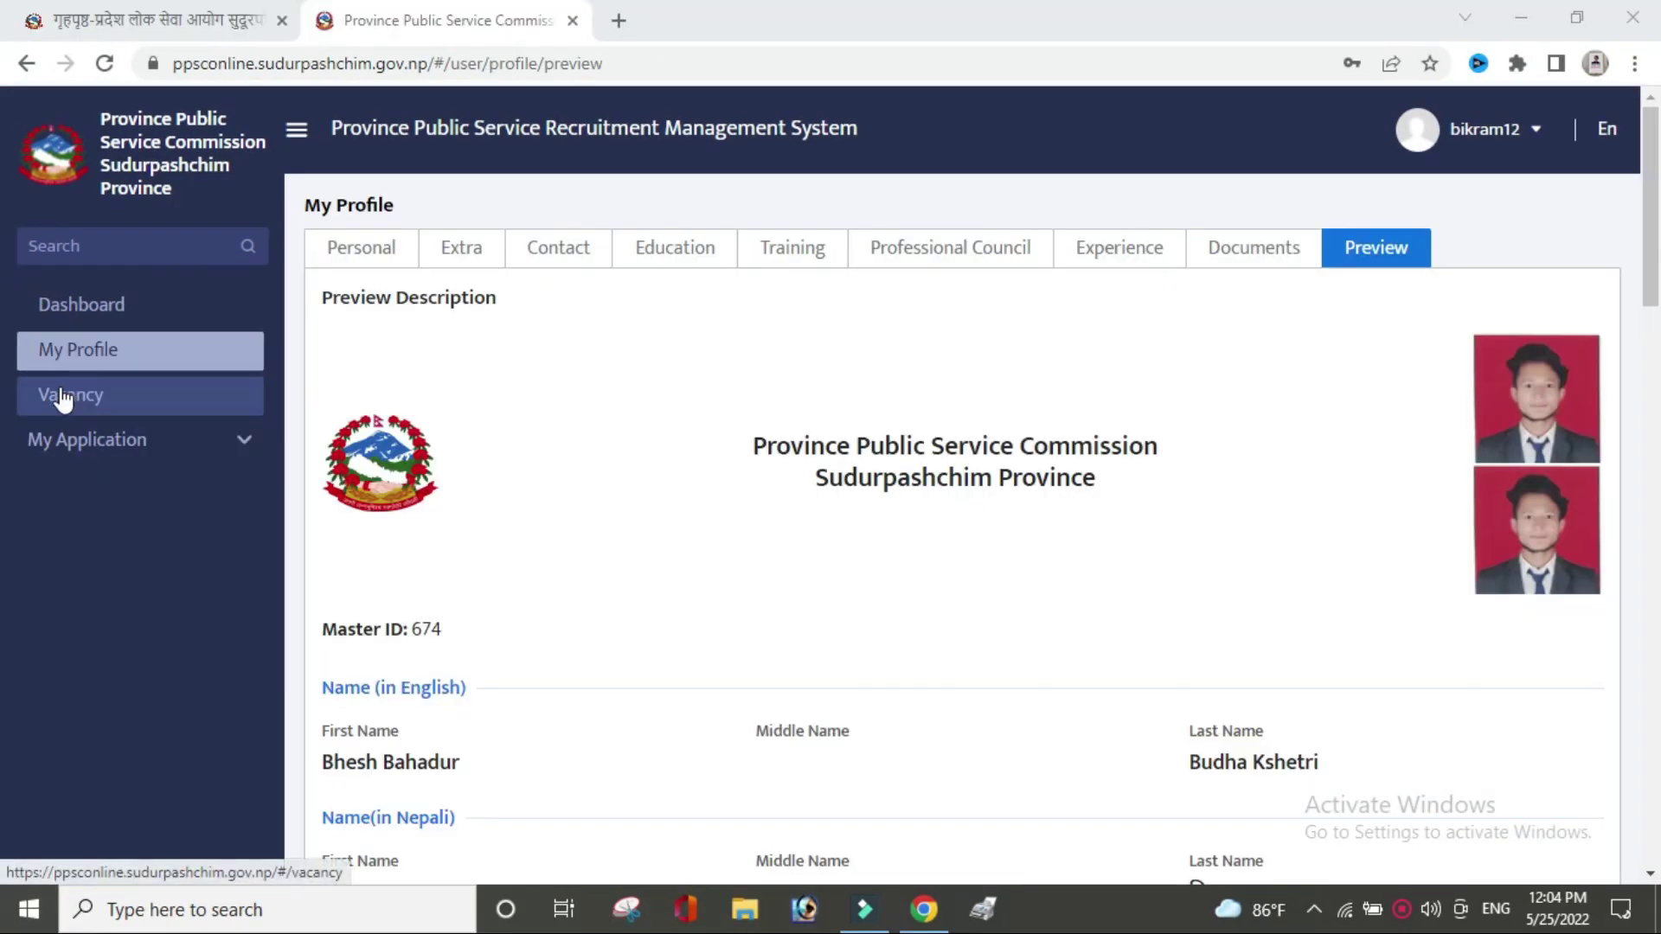
Show the Vacancy List and scroll its table right to the View All Details links.
{"action": "left_click", "coordinate": [60, 394]}
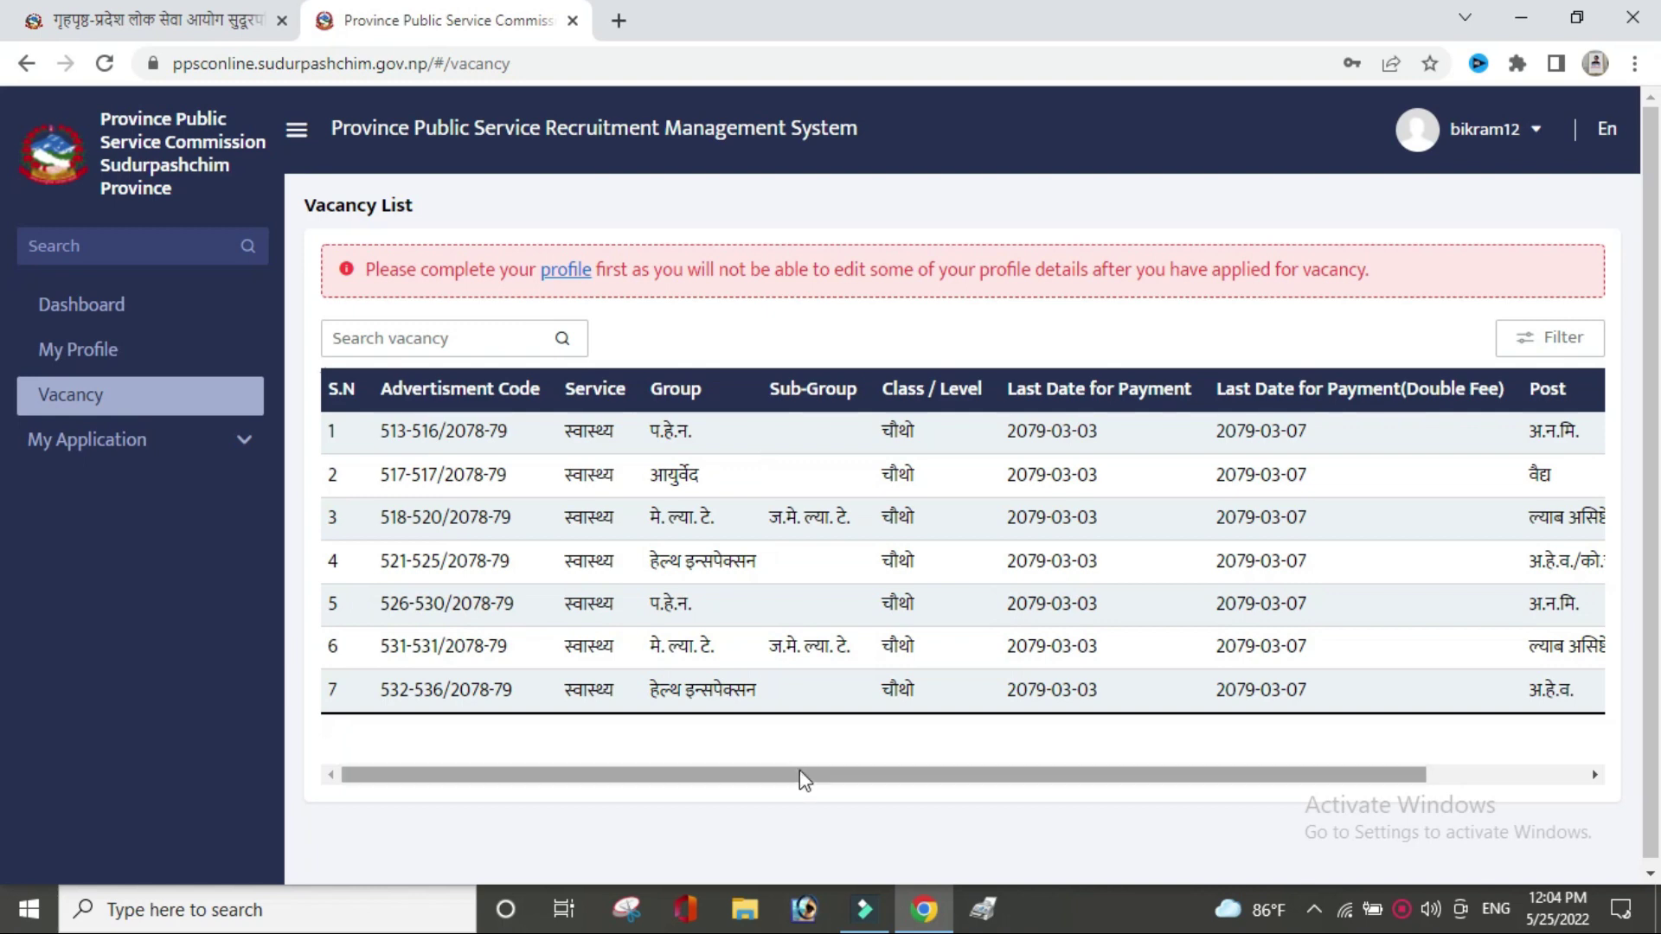
{"action": "mouse_move", "coordinate": [800, 774]}
{"action": "left_mouse_down"}
{"action": "mouse_move", "coordinate": [952, 782]}
{"action": "mouse_move", "coordinate": [796, 779]}
{"action": "left_mouse_up"}
{"action": "left_click_drag", "start_coordinate": [947, 778], "coordinate": [1453, 787]}
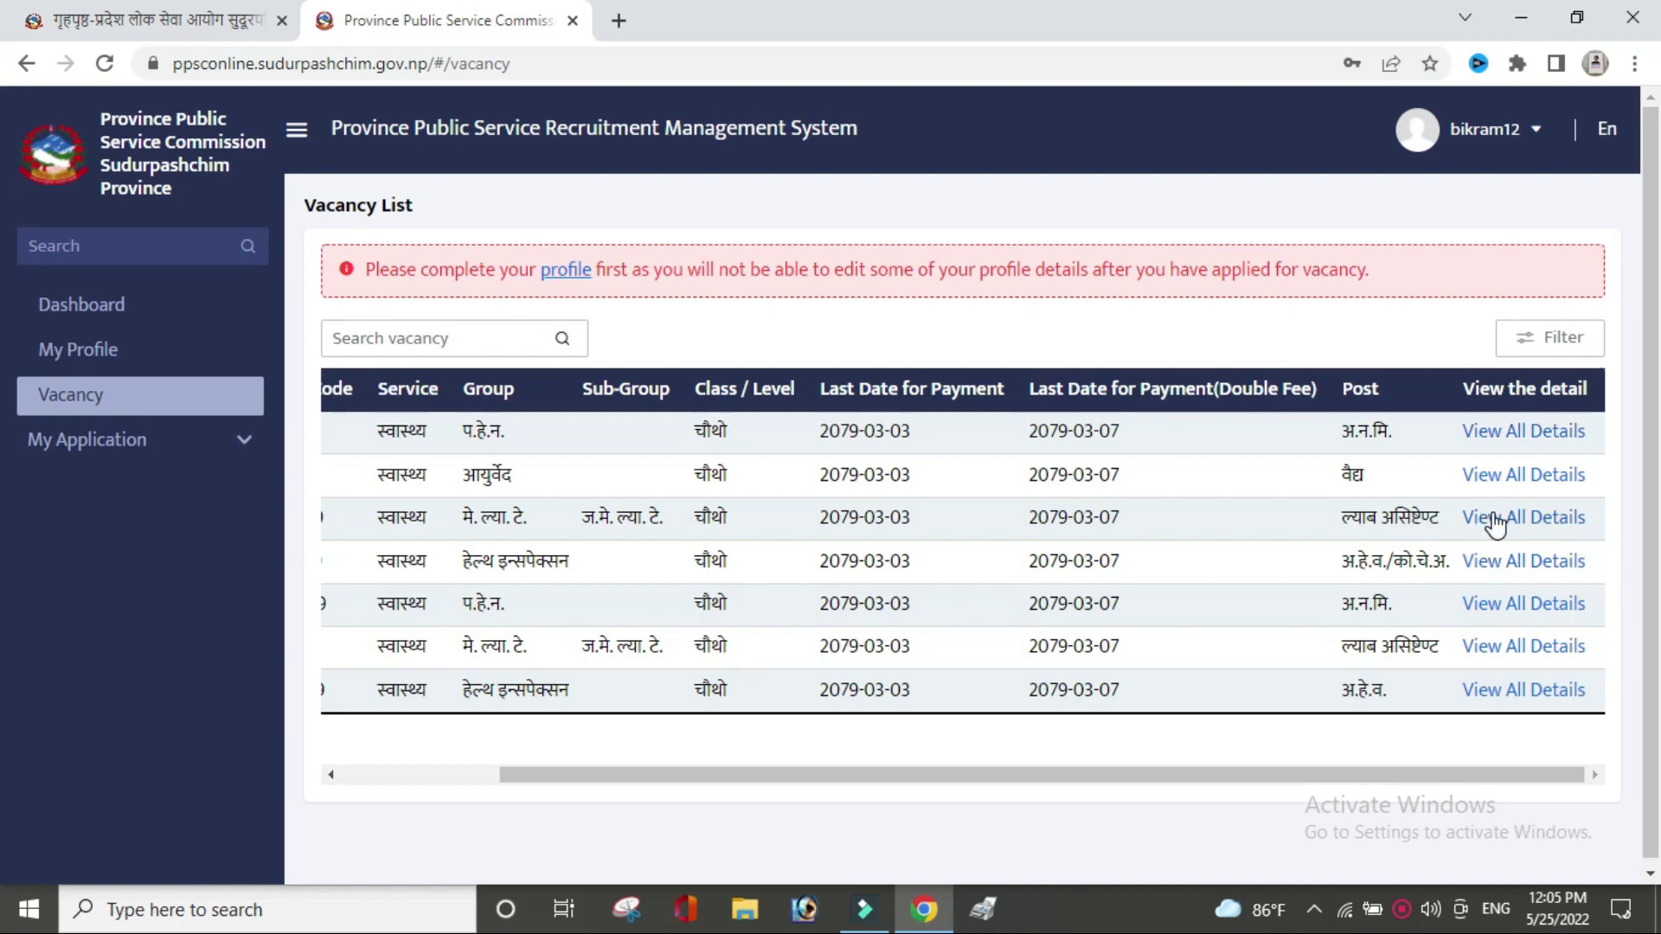
Open the lab assistant vacancy details and select advertisement 518/2078-79 for application.
{"action": "left_click", "coordinate": [1552, 522]}
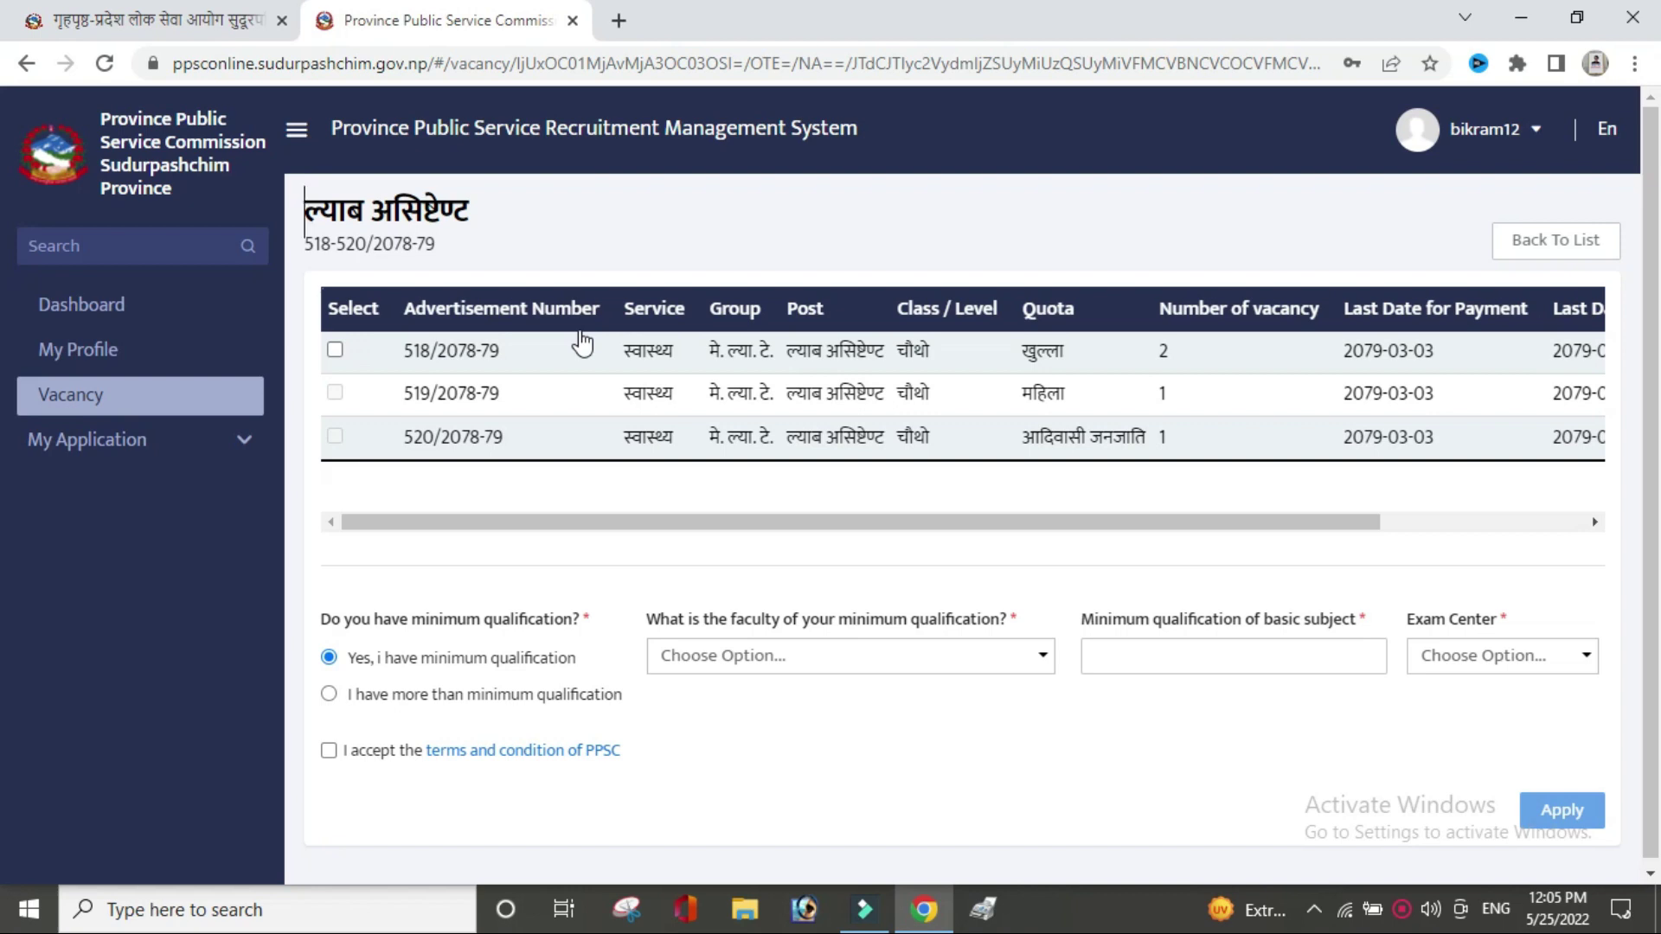
{"action": "mouse_move", "coordinate": [335, 405]}
{"action": "left_click", "coordinate": [335, 351]}
{"action": "left_click", "coordinate": [335, 350]}
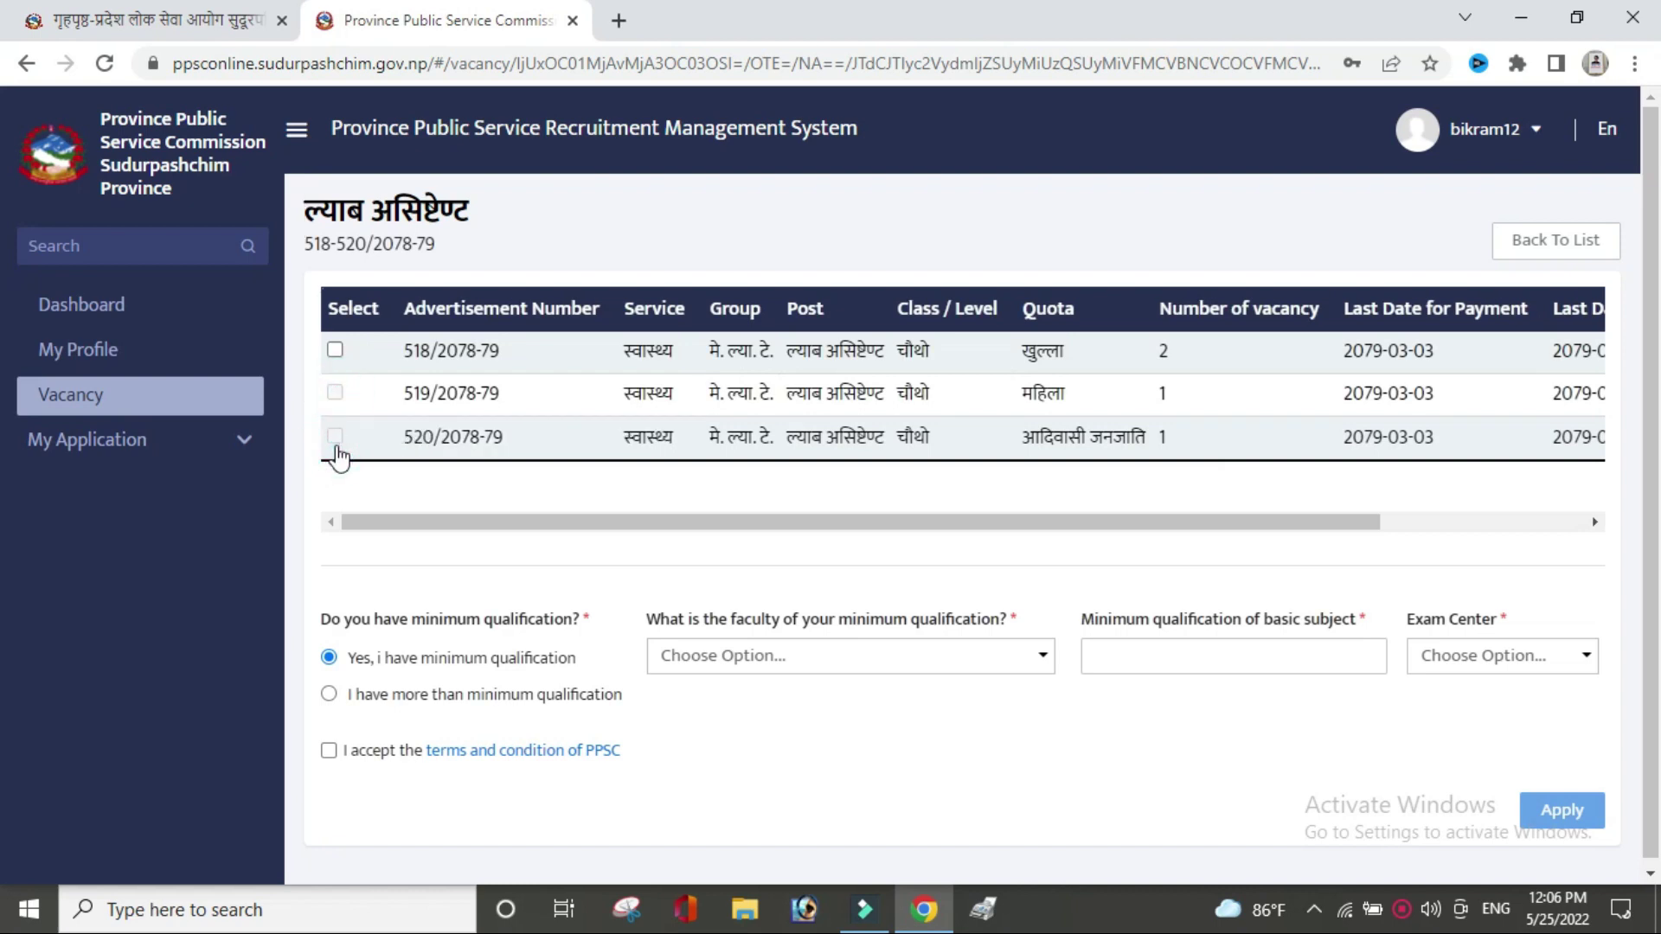
{"action": "left_click", "coordinate": [338, 351]}
Declare more than minimum qualification with faculty शिक्षाशास्त्र संकाय.
{"action": "left_click", "coordinate": [328, 695]}
{"action": "left_click", "coordinate": [986, 660]}
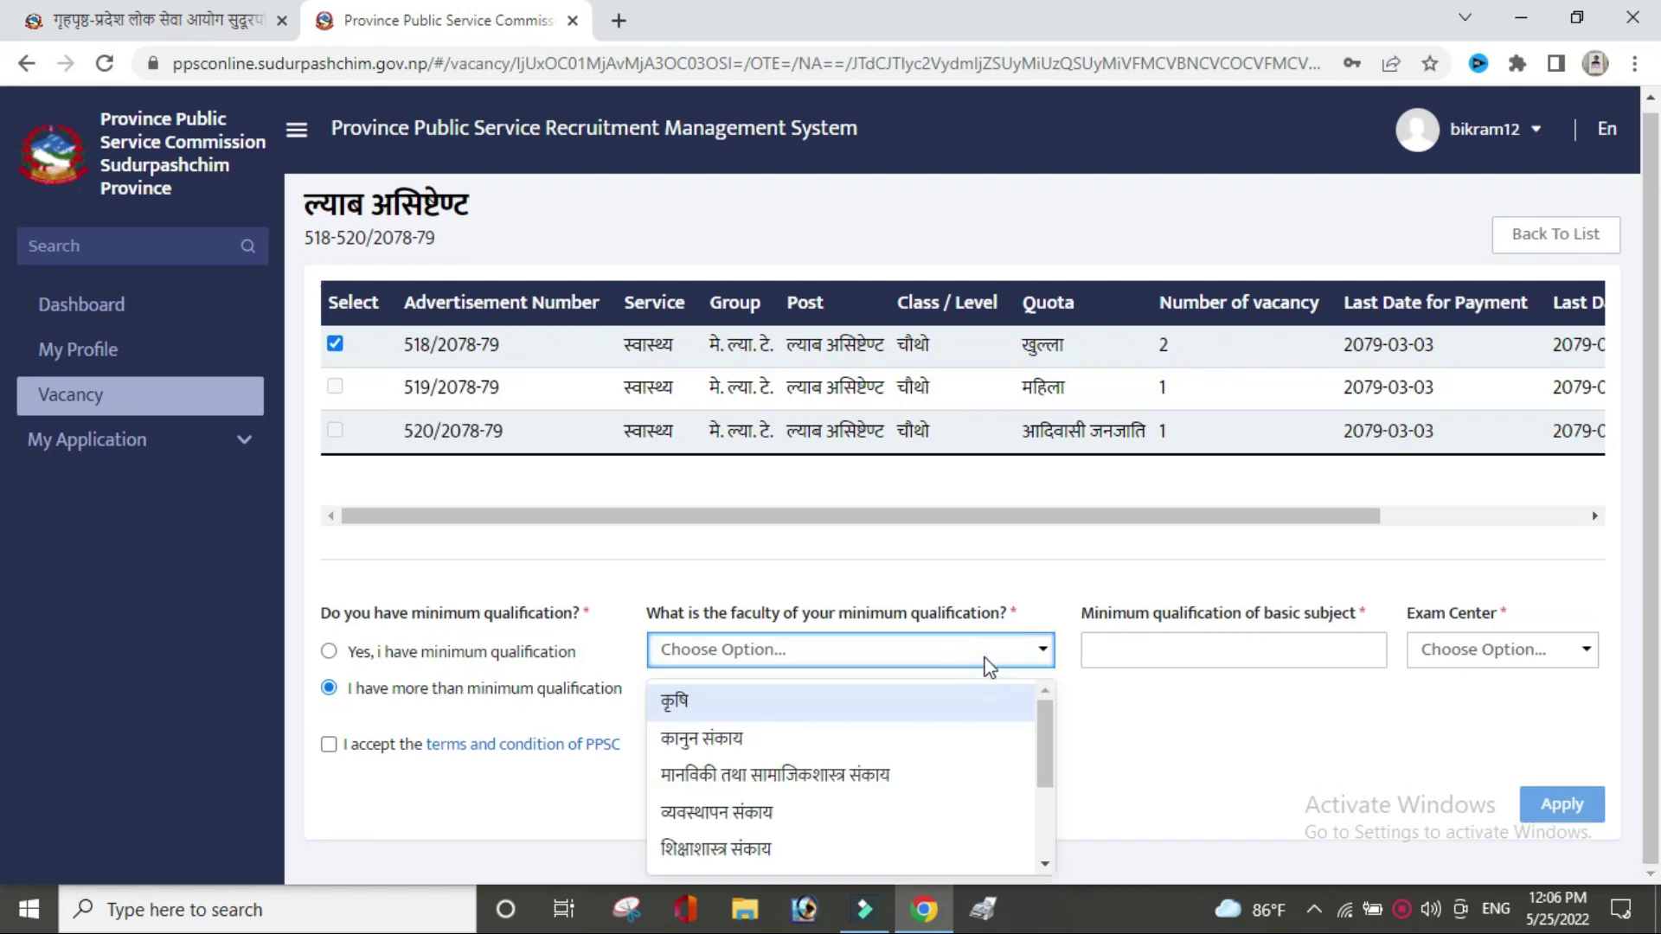
{"action": "left_click", "coordinate": [835, 845]}
Set the basic-subject minimum qualification to '10+2, Health'.
{"action": "left_click", "coordinate": [1263, 651]}
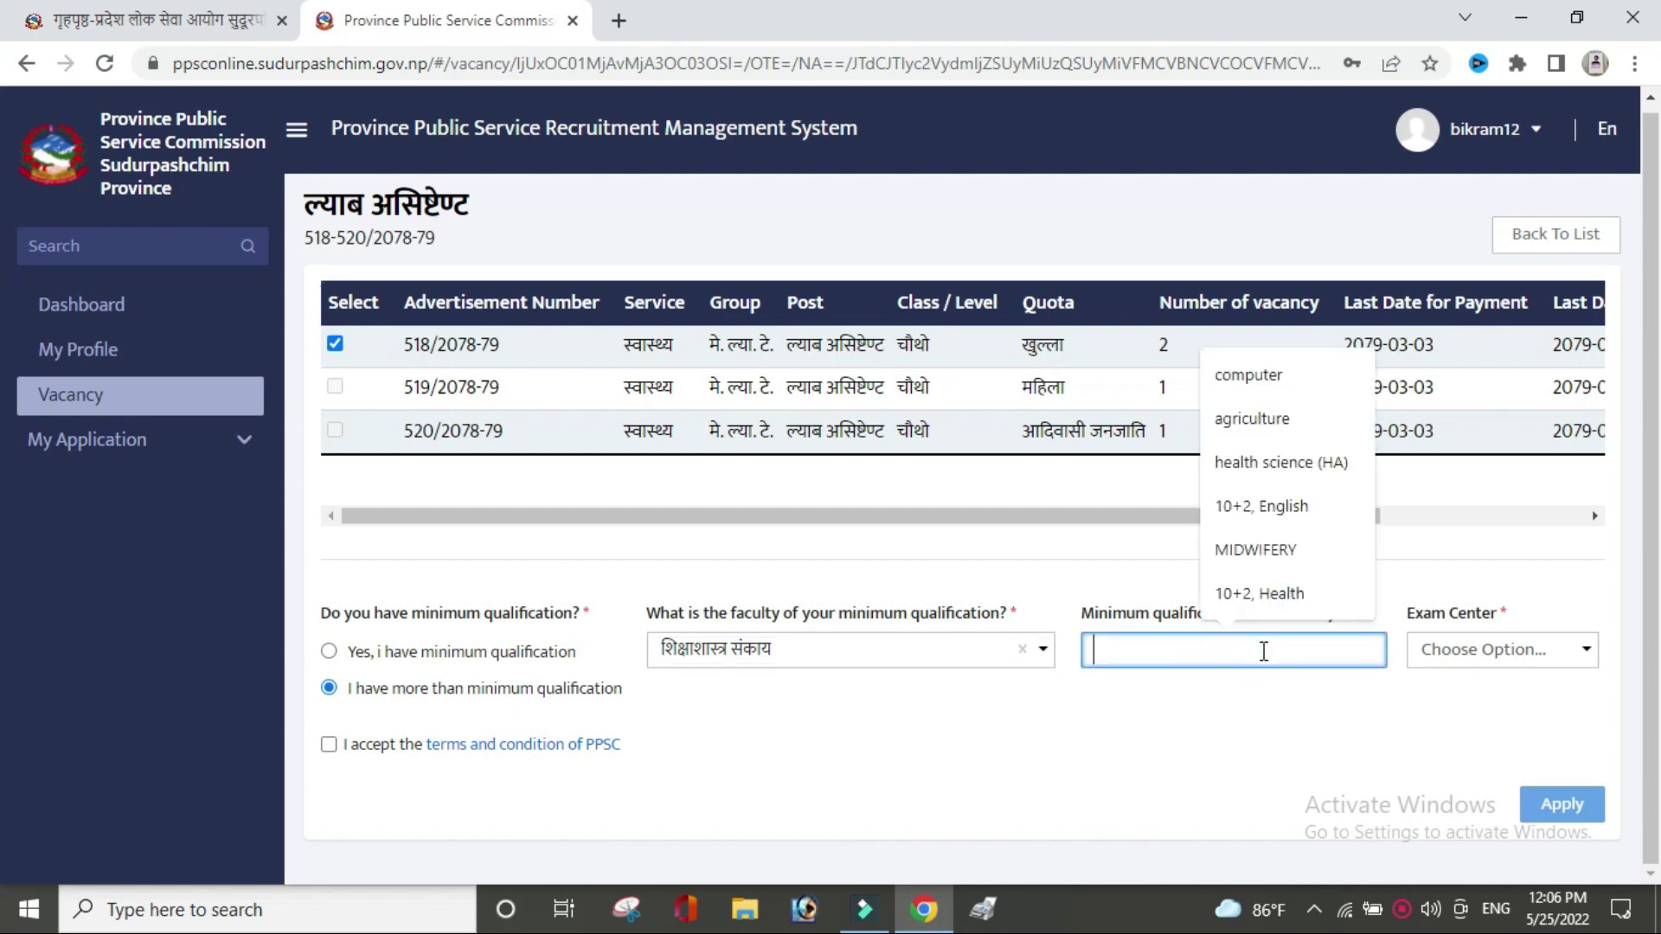
{"action": "left_click", "coordinate": [1274, 519]}
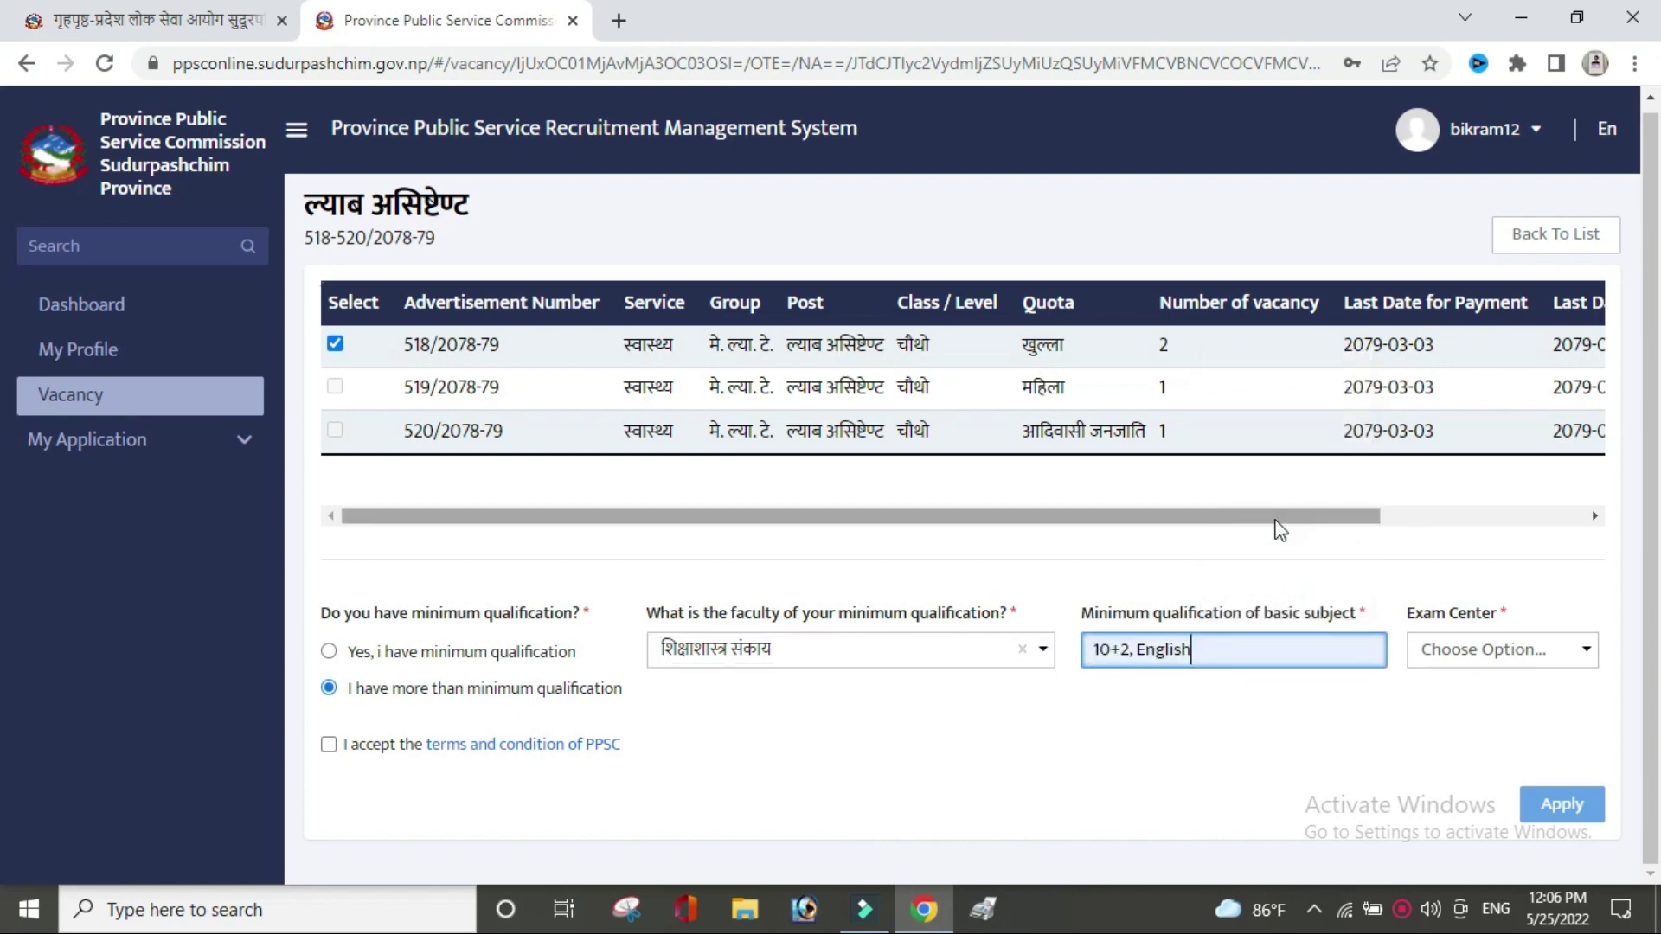
{"action": "left_click", "coordinate": [1228, 649]}
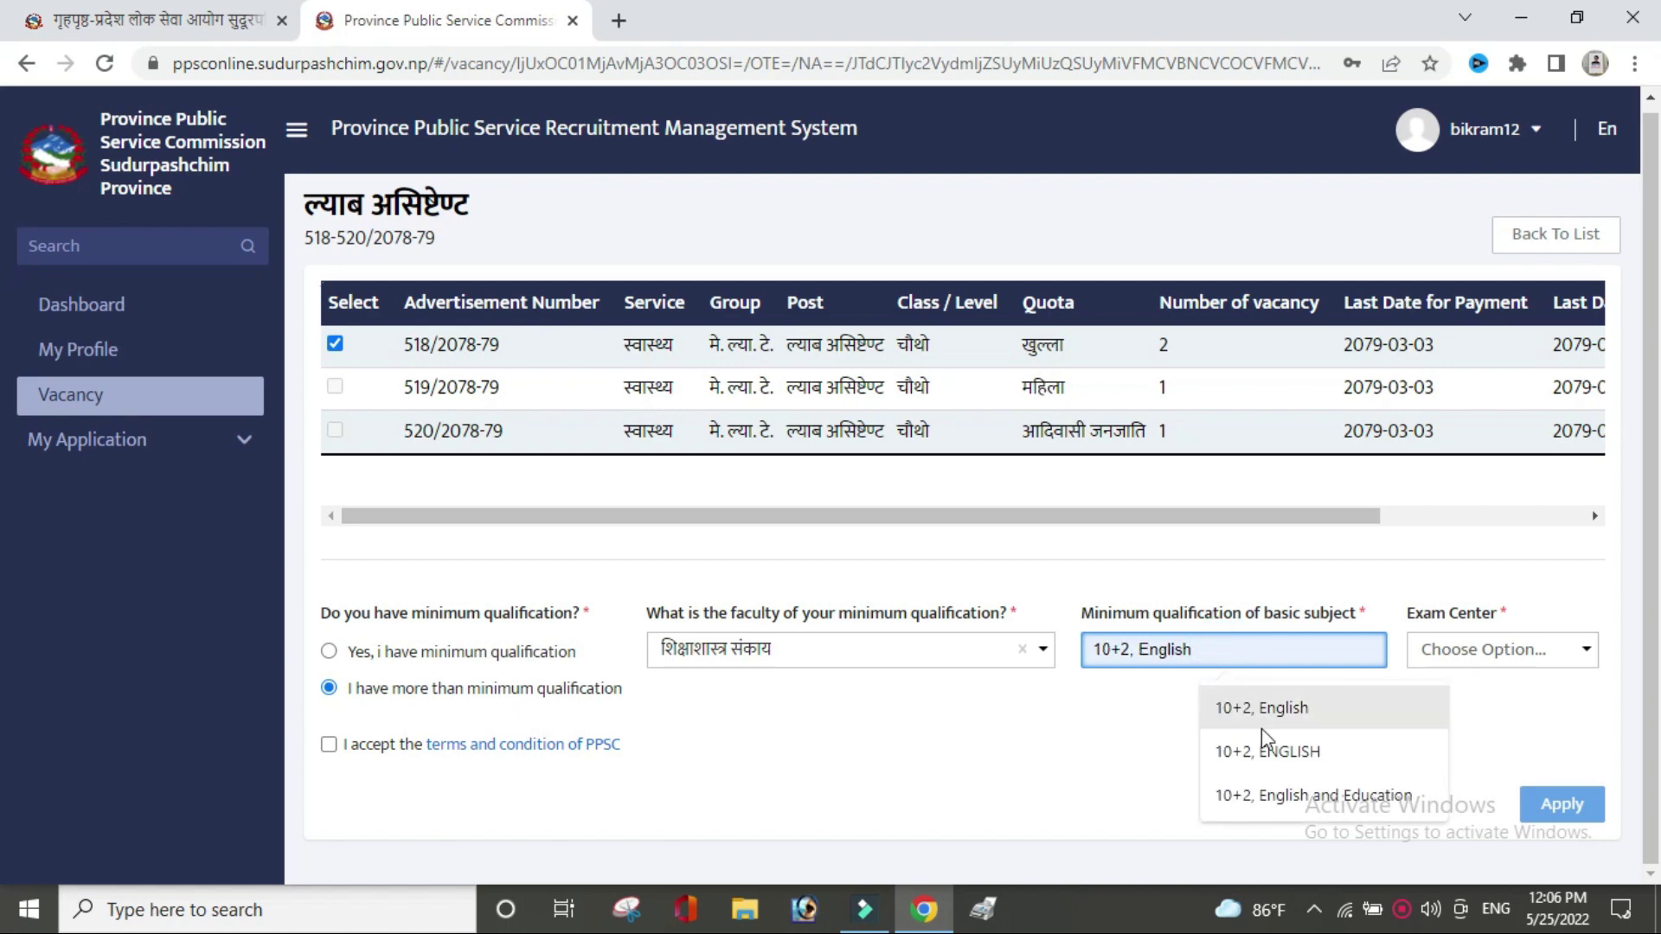
{"action": "left_click", "coordinate": [1160, 692]}
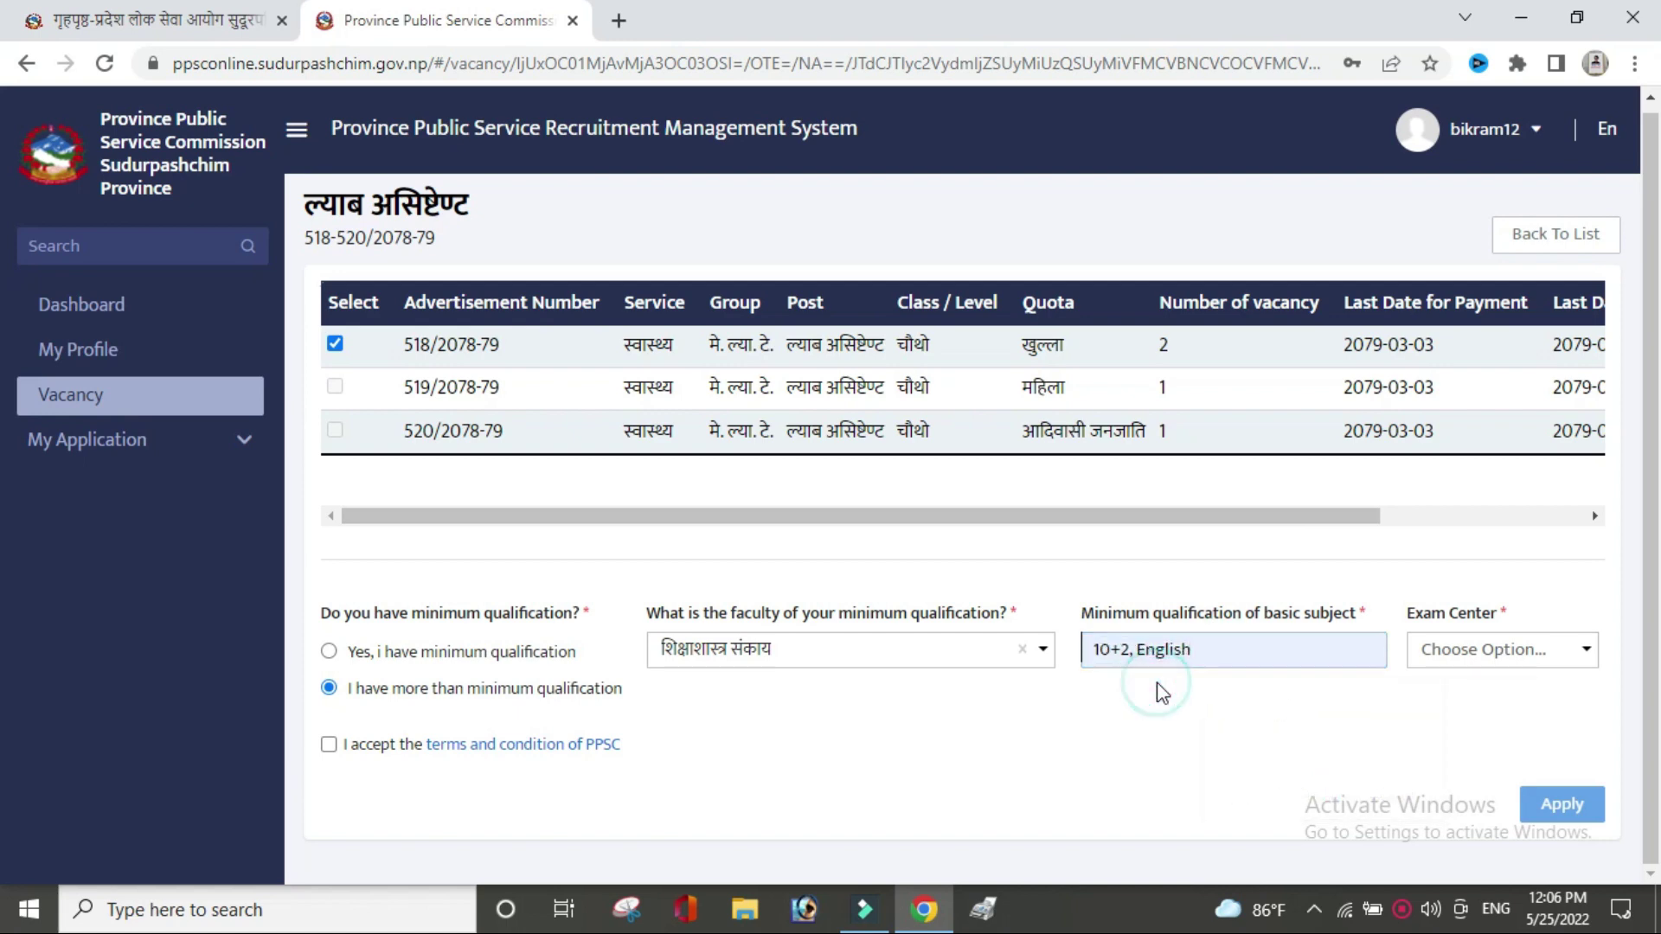
{"action": "left_click_drag", "start_coordinate": [1147, 655], "coordinate": [1139, 655]}
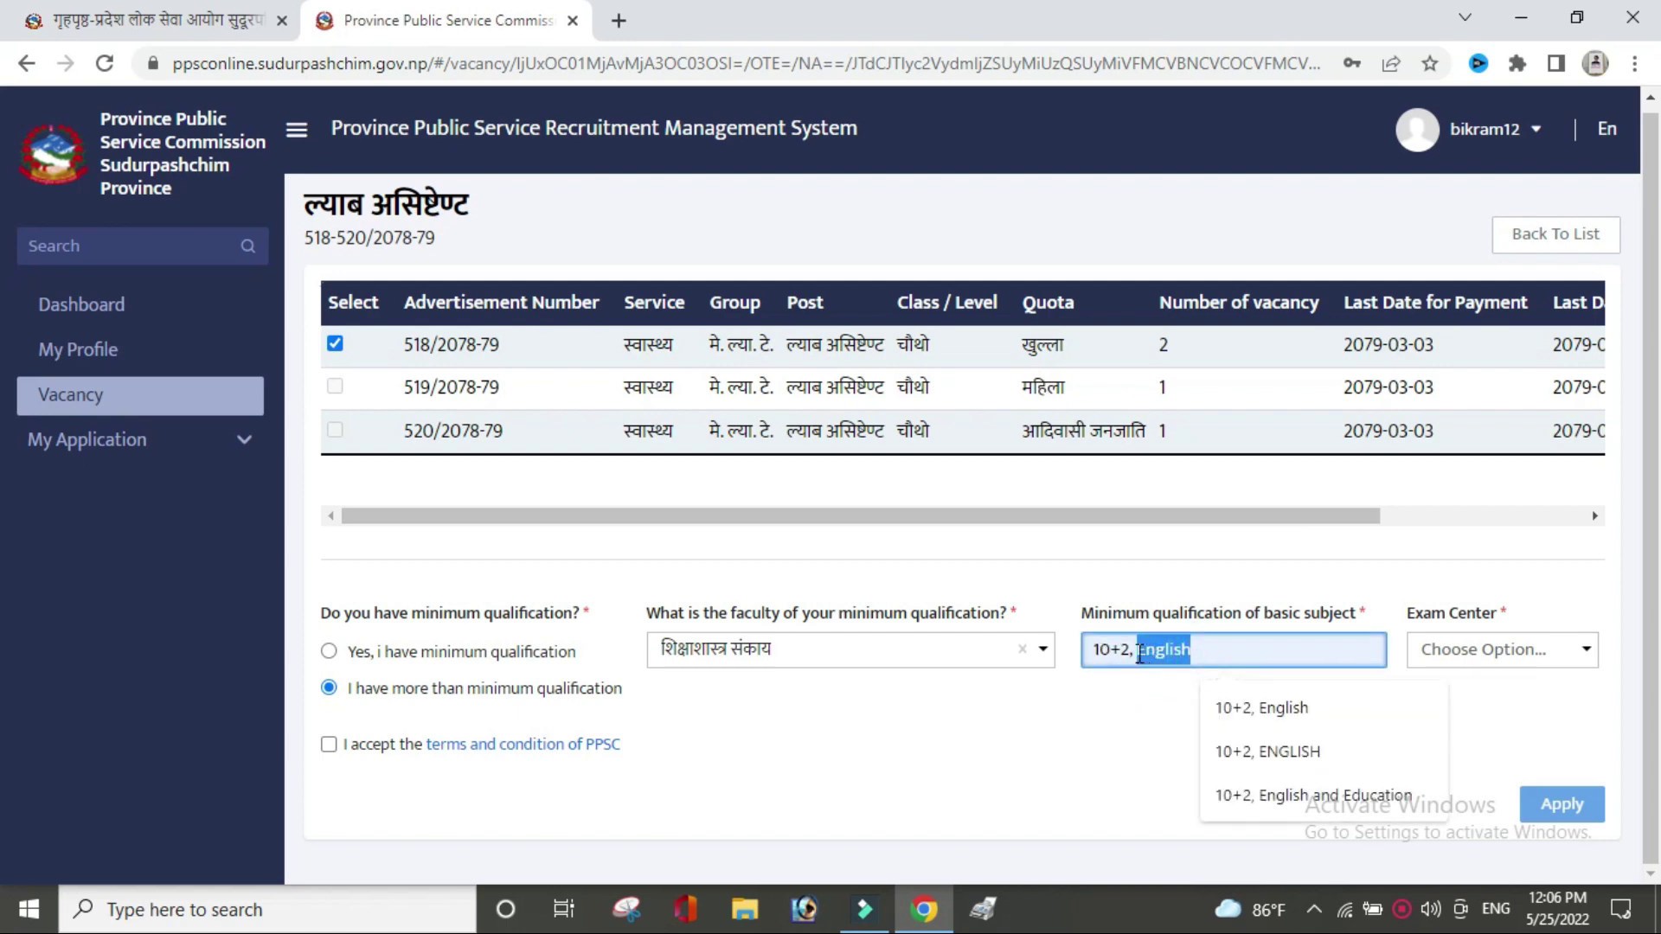
{"action": "type", "text": "Health"}
{"action": "left_click", "coordinate": [1318, 725]}
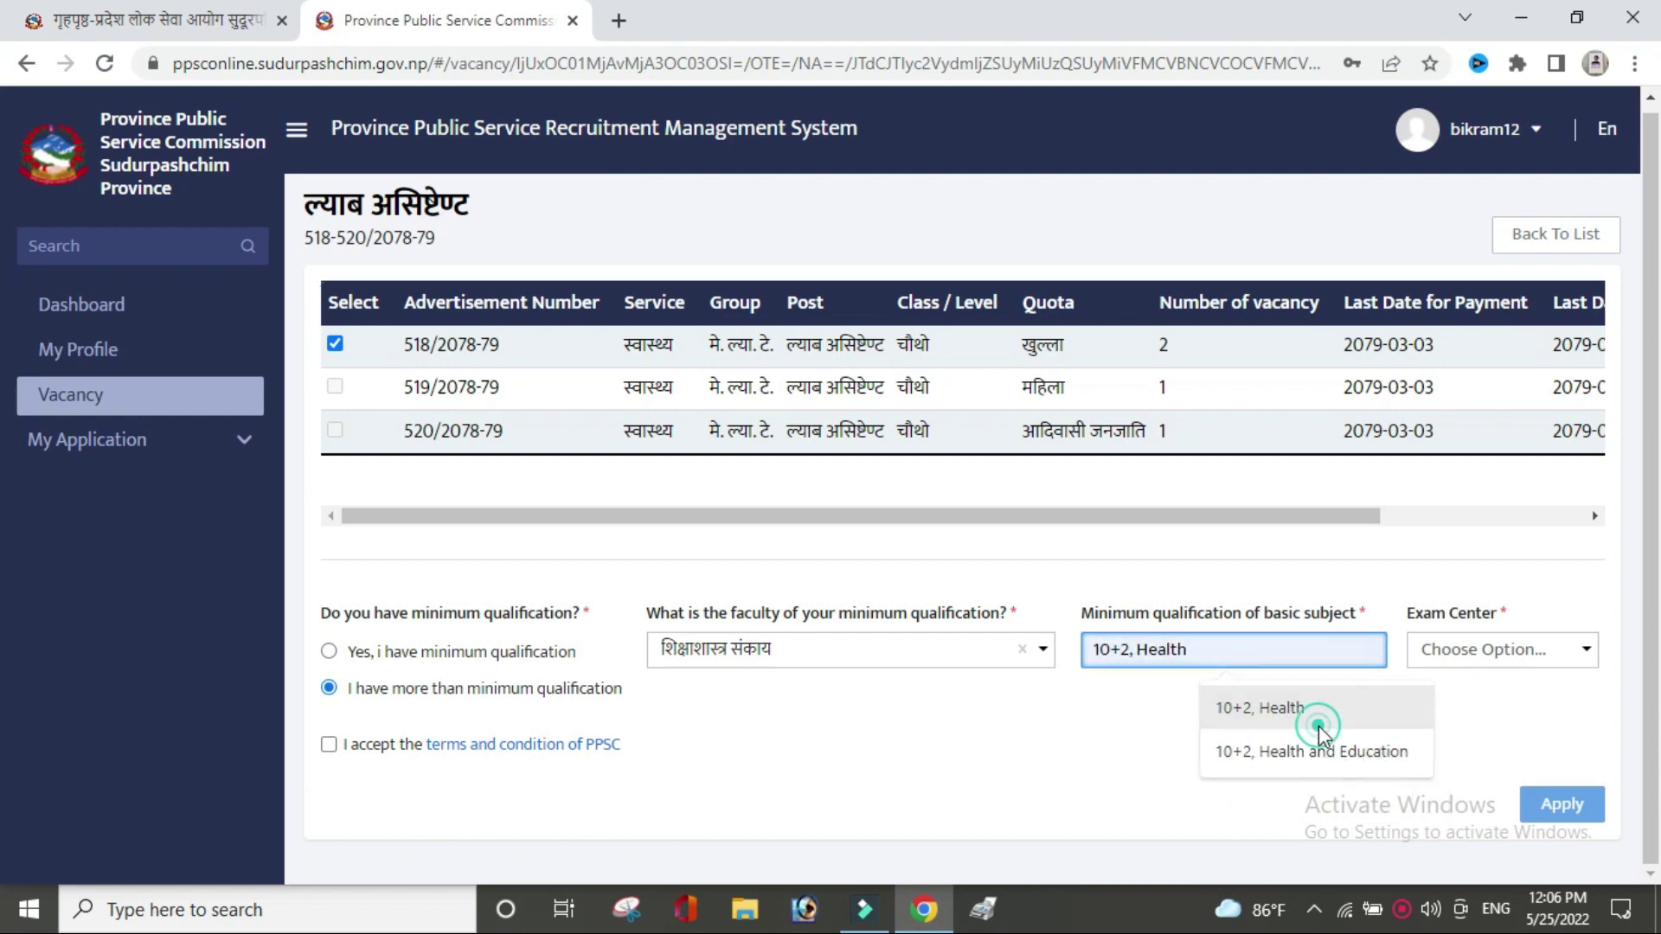
Choose the provincial commission as exam centre and accept the terms and conditions.
{"action": "left_click", "coordinate": [1528, 651]}
{"action": "left_click", "coordinate": [1524, 719]}
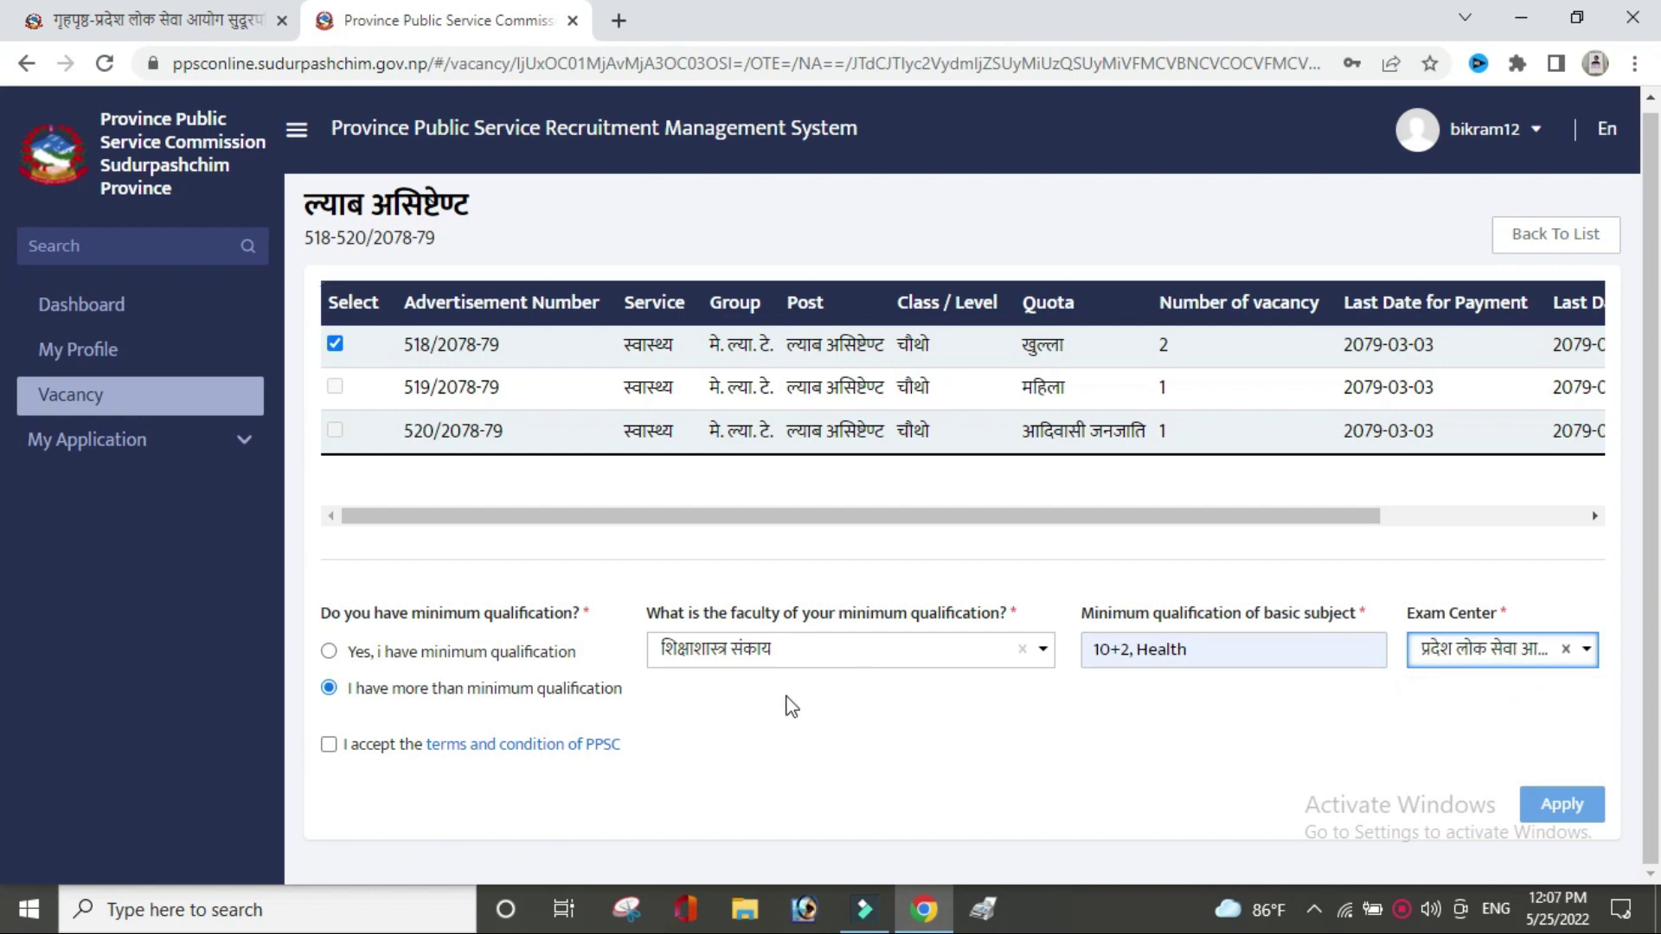
{"action": "left_click", "coordinate": [329, 745]}
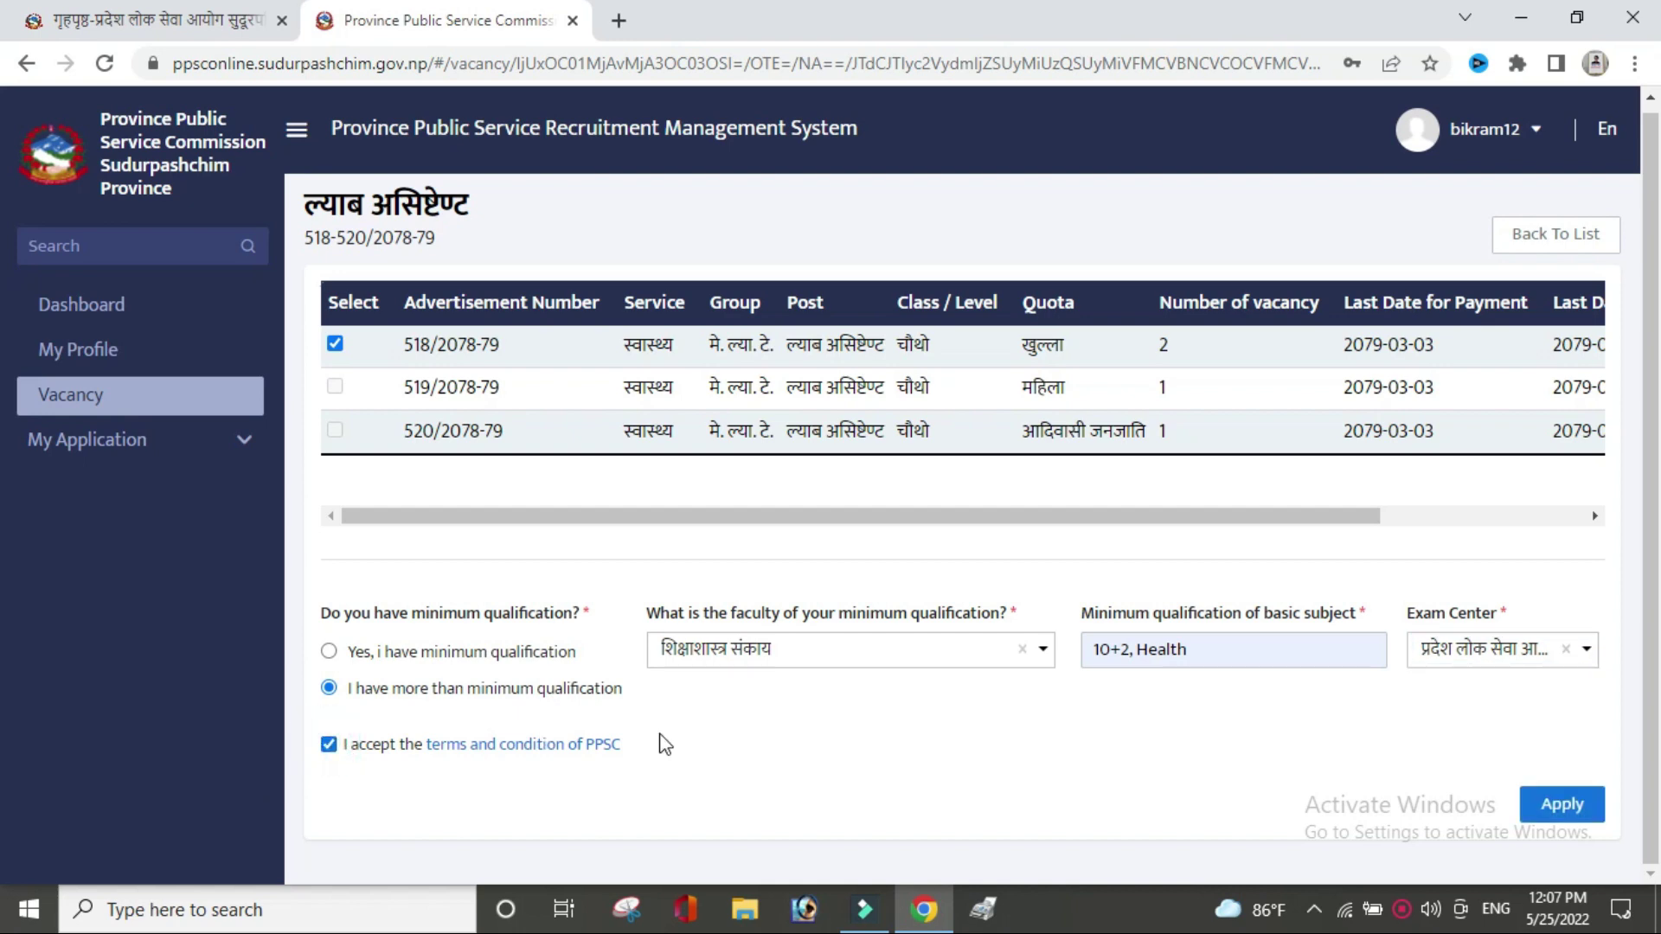
Apply for the lab assistant post and confirm the details in the Detail of application dialog.
{"action": "left_click", "coordinate": [1561, 802]}
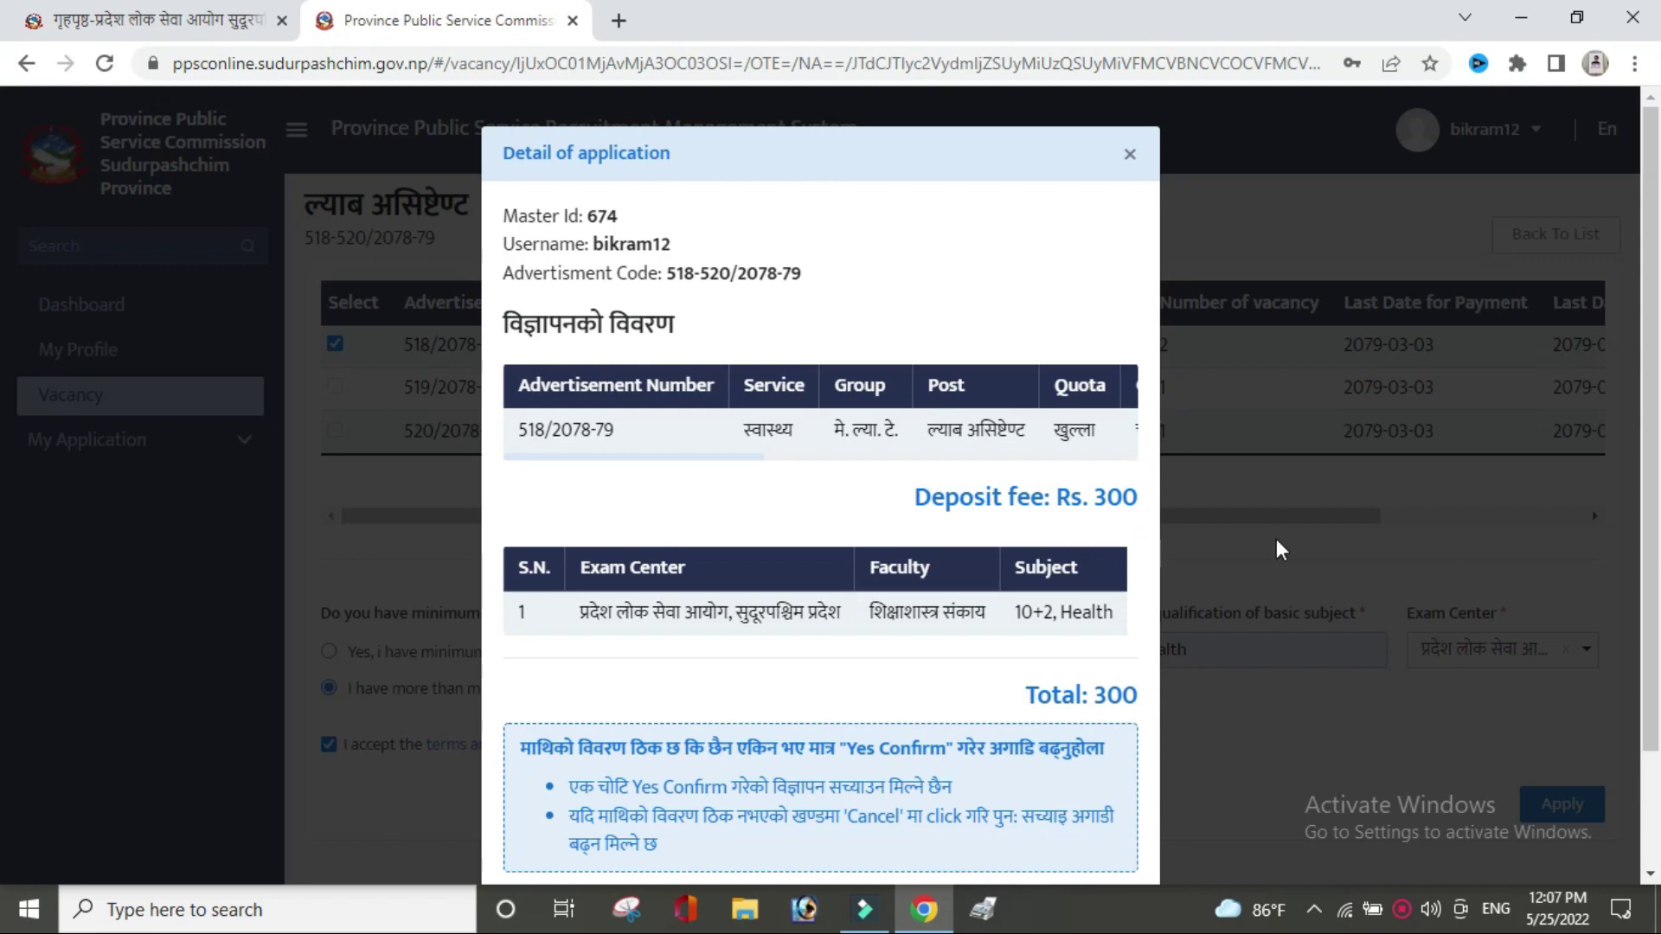
{"action": "scroll", "coordinate": [3, 671], "scroll_direction": "down", "scroll_amount": 1}
{"action": "scroll", "coordinate": [3, 670], "scroll_direction": "down", "scroll_amount": 1}
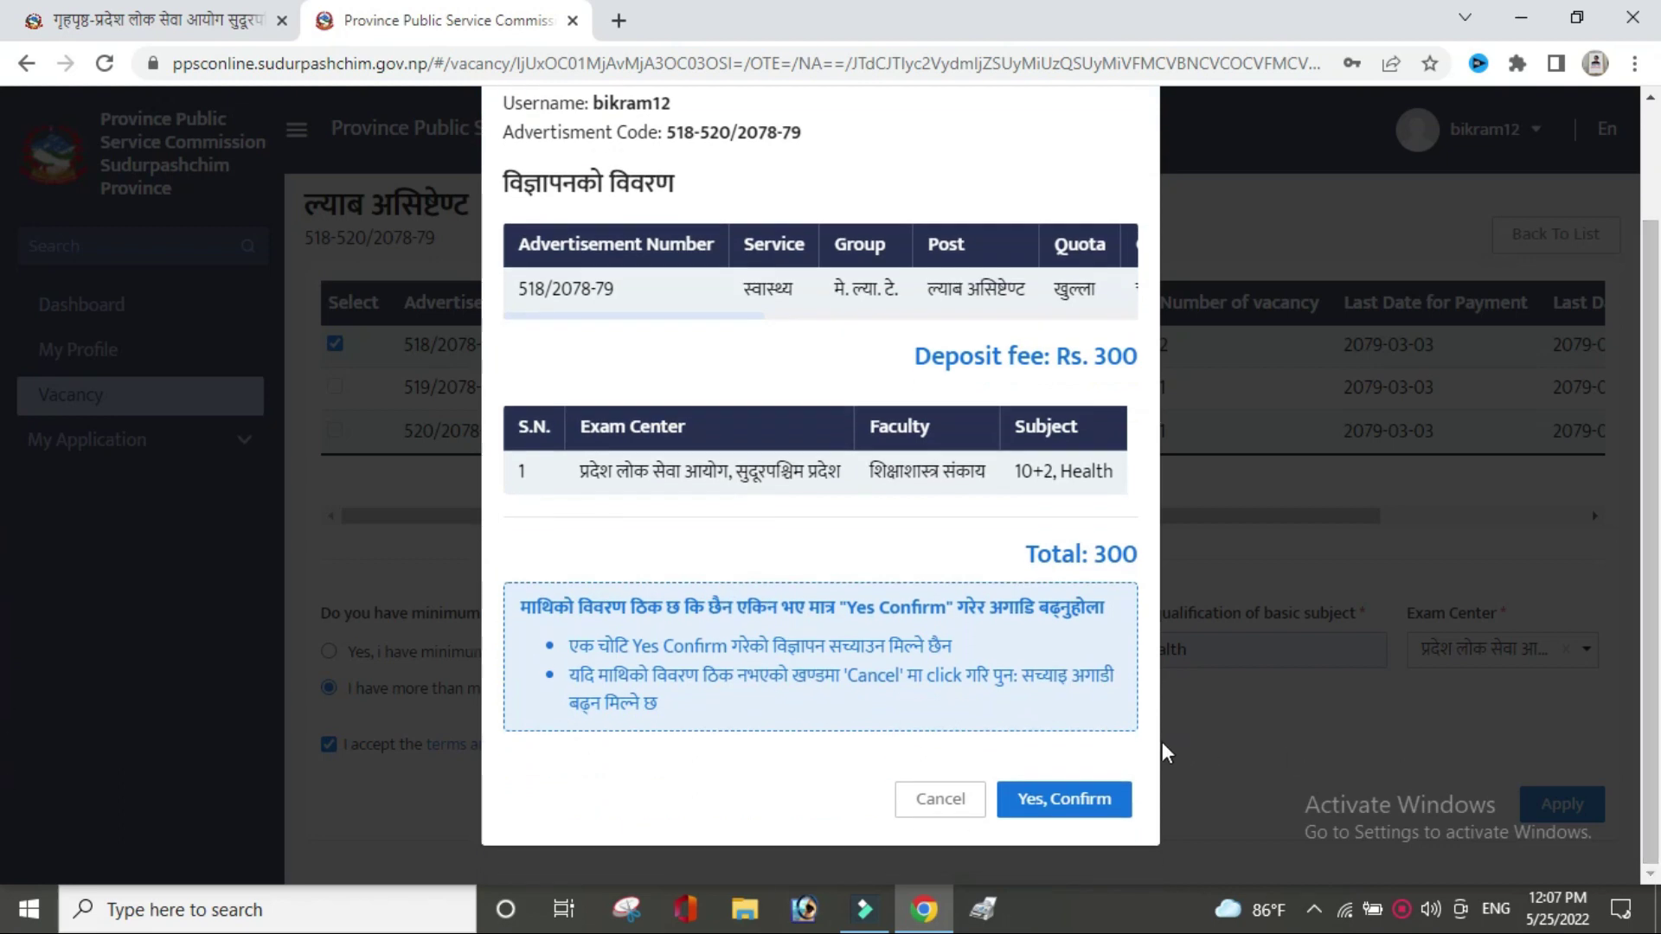
{"action": "left_click", "coordinate": [1097, 810]}
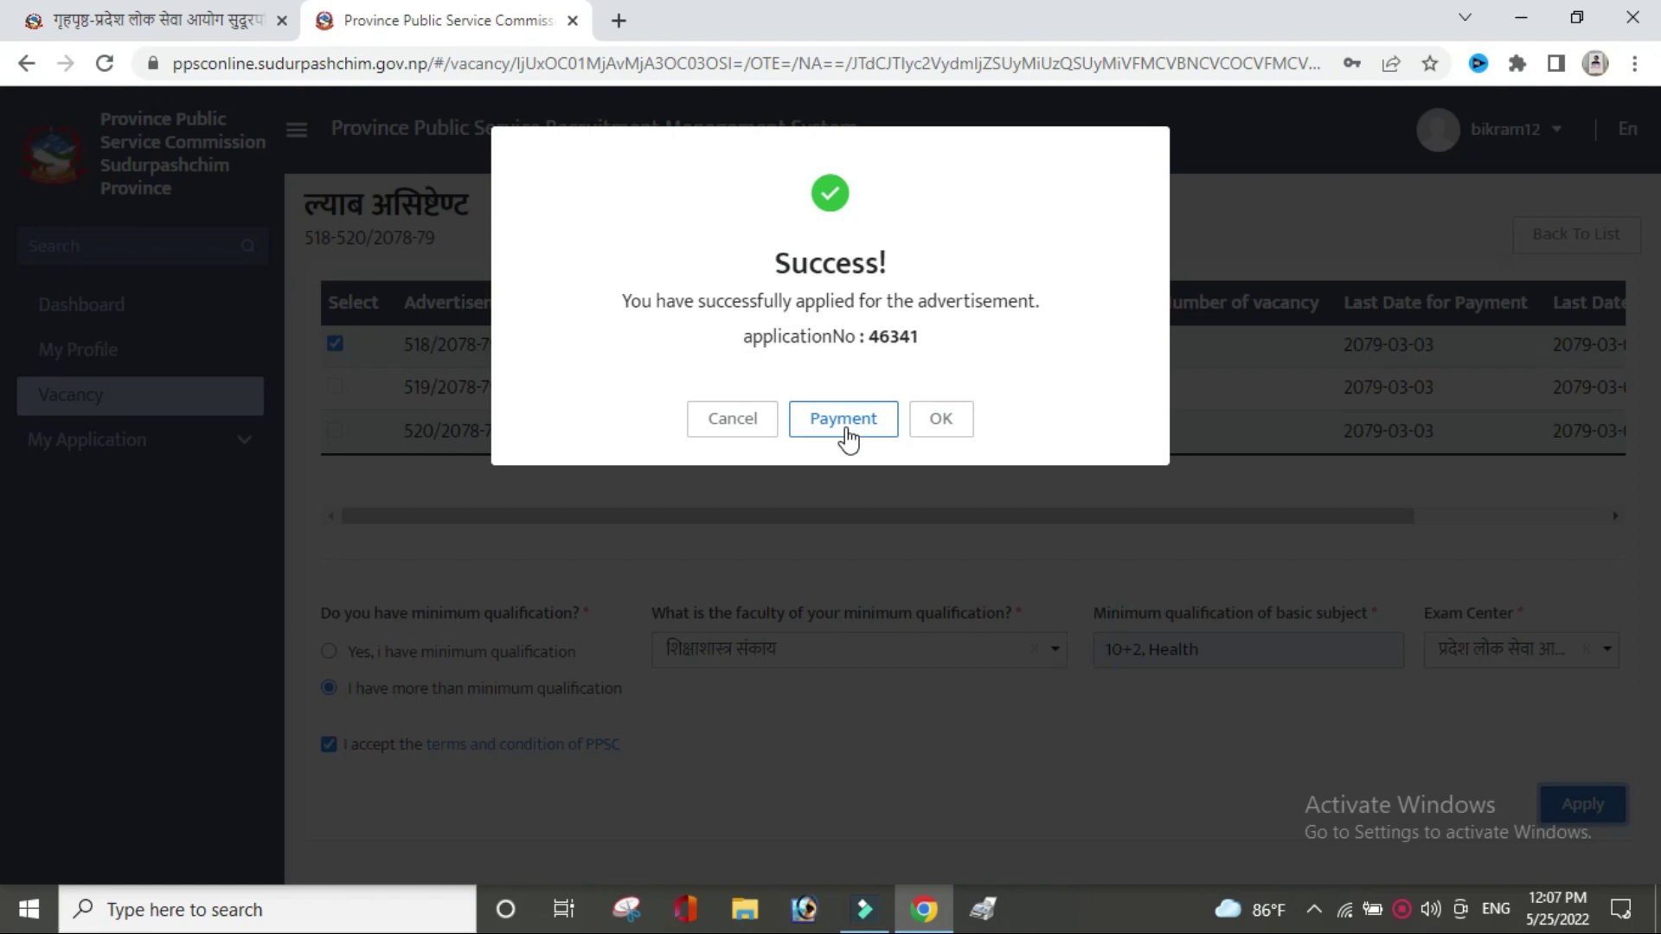
Pay the Rs. 300 fee by offline payment via राष्ट्रिय वाणिज्य बैंक and continue to voucher upload.
{"action": "left_click", "coordinate": [845, 423]}
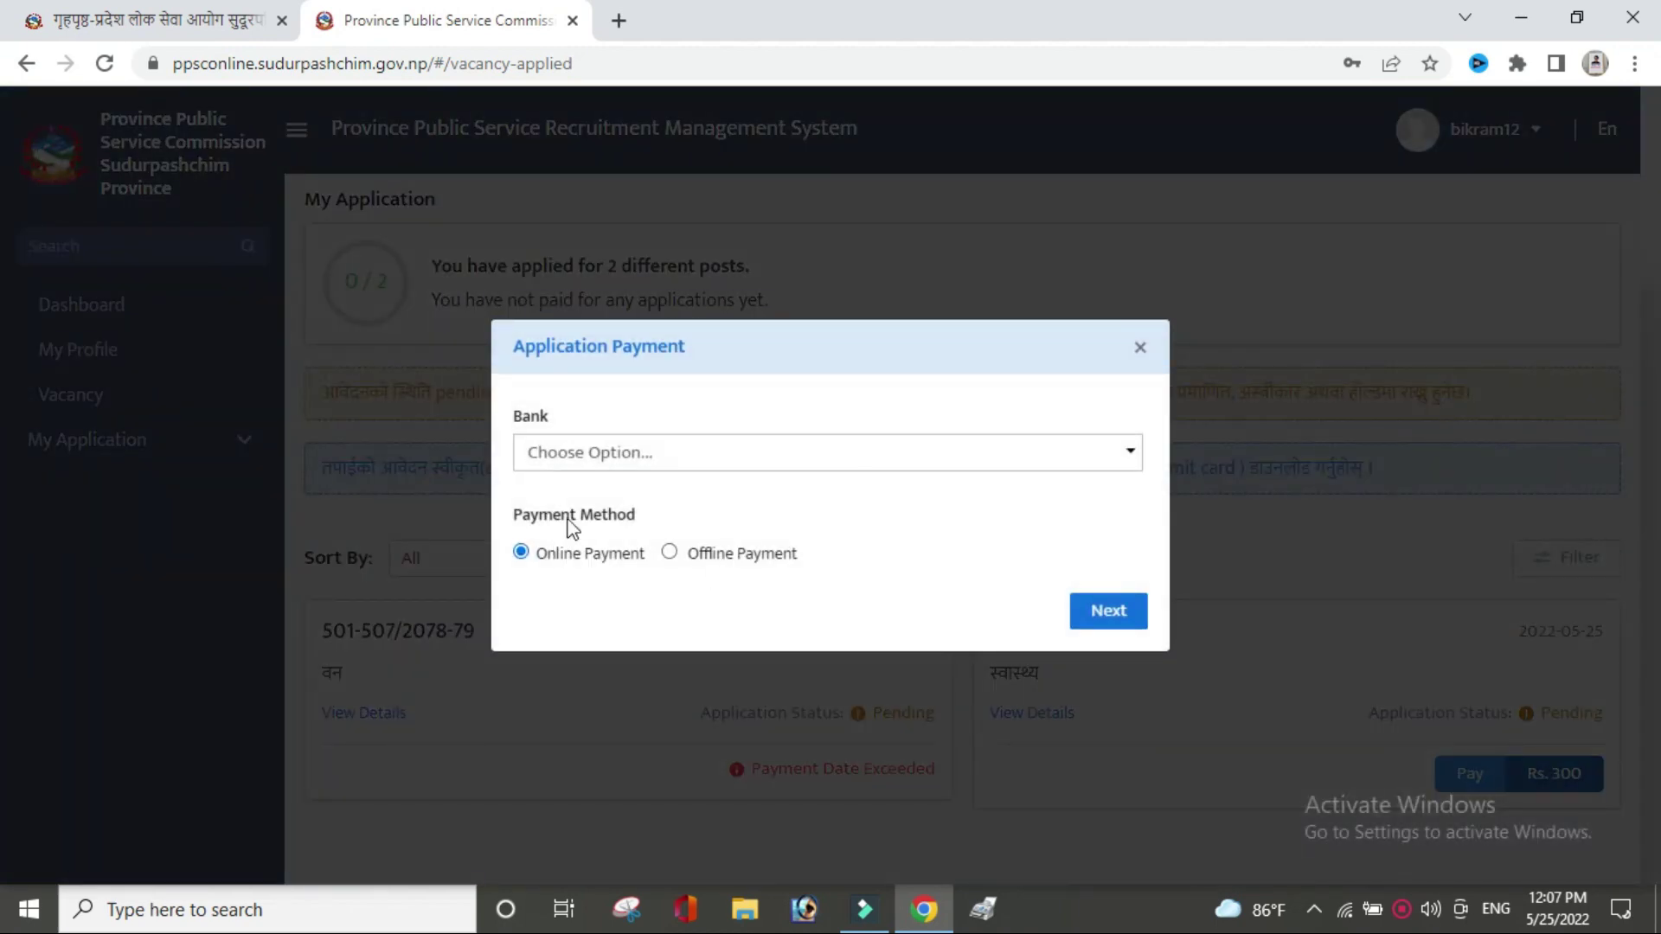
{"action": "left_click", "coordinate": [697, 450]}
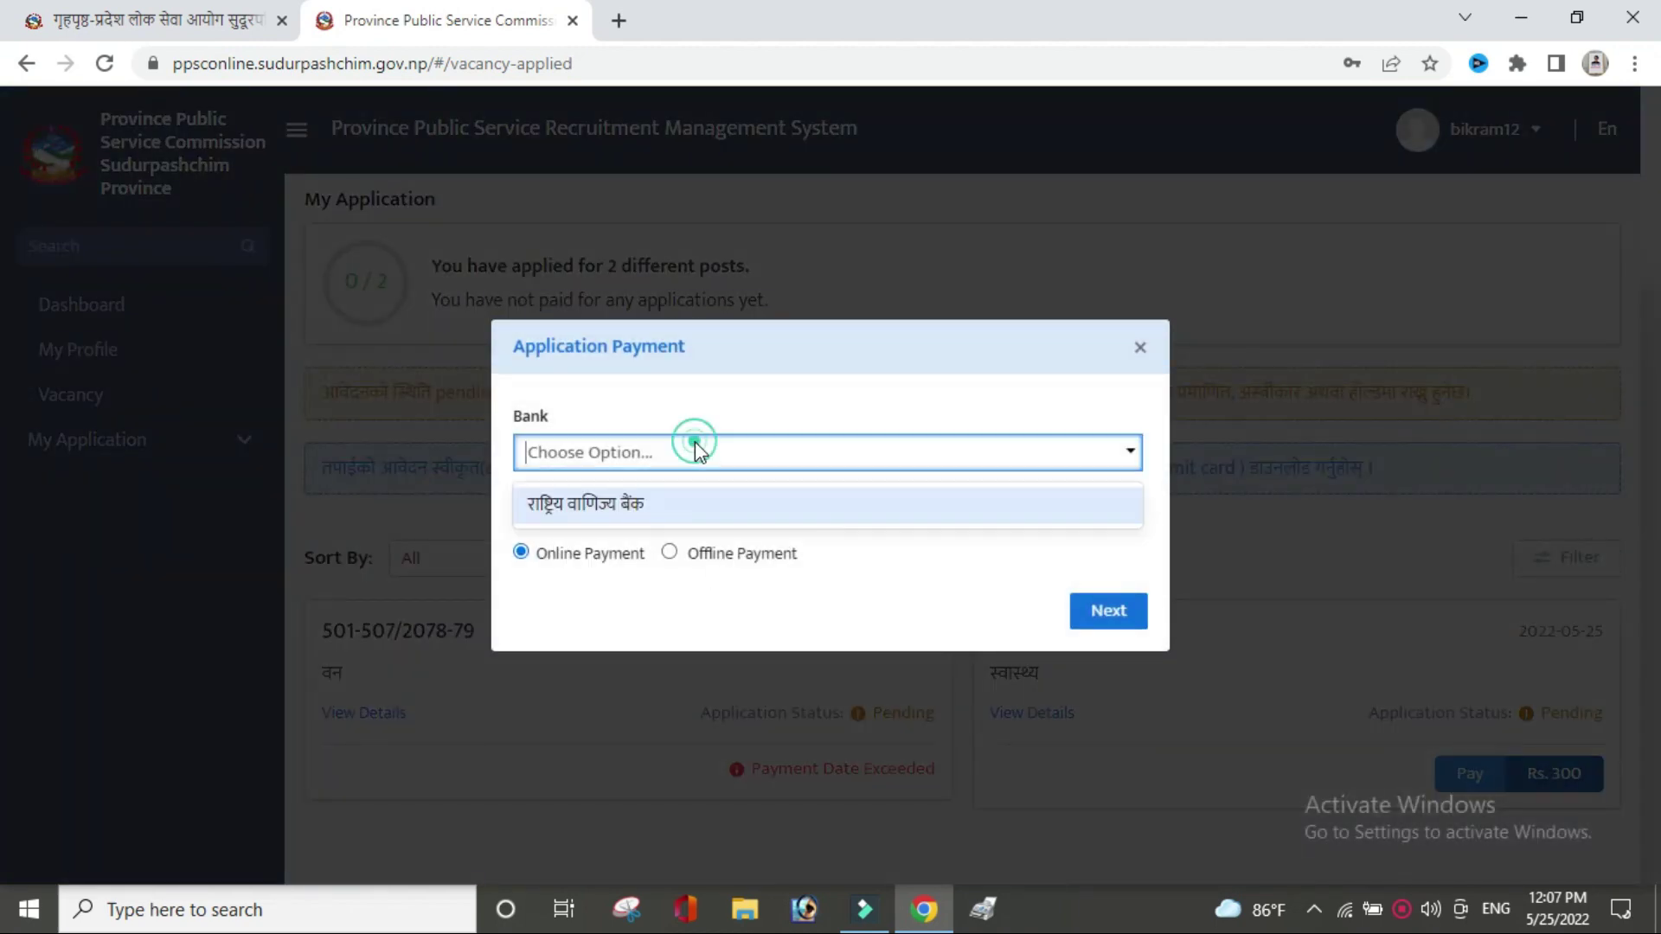
{"action": "left_click", "coordinate": [699, 499]}
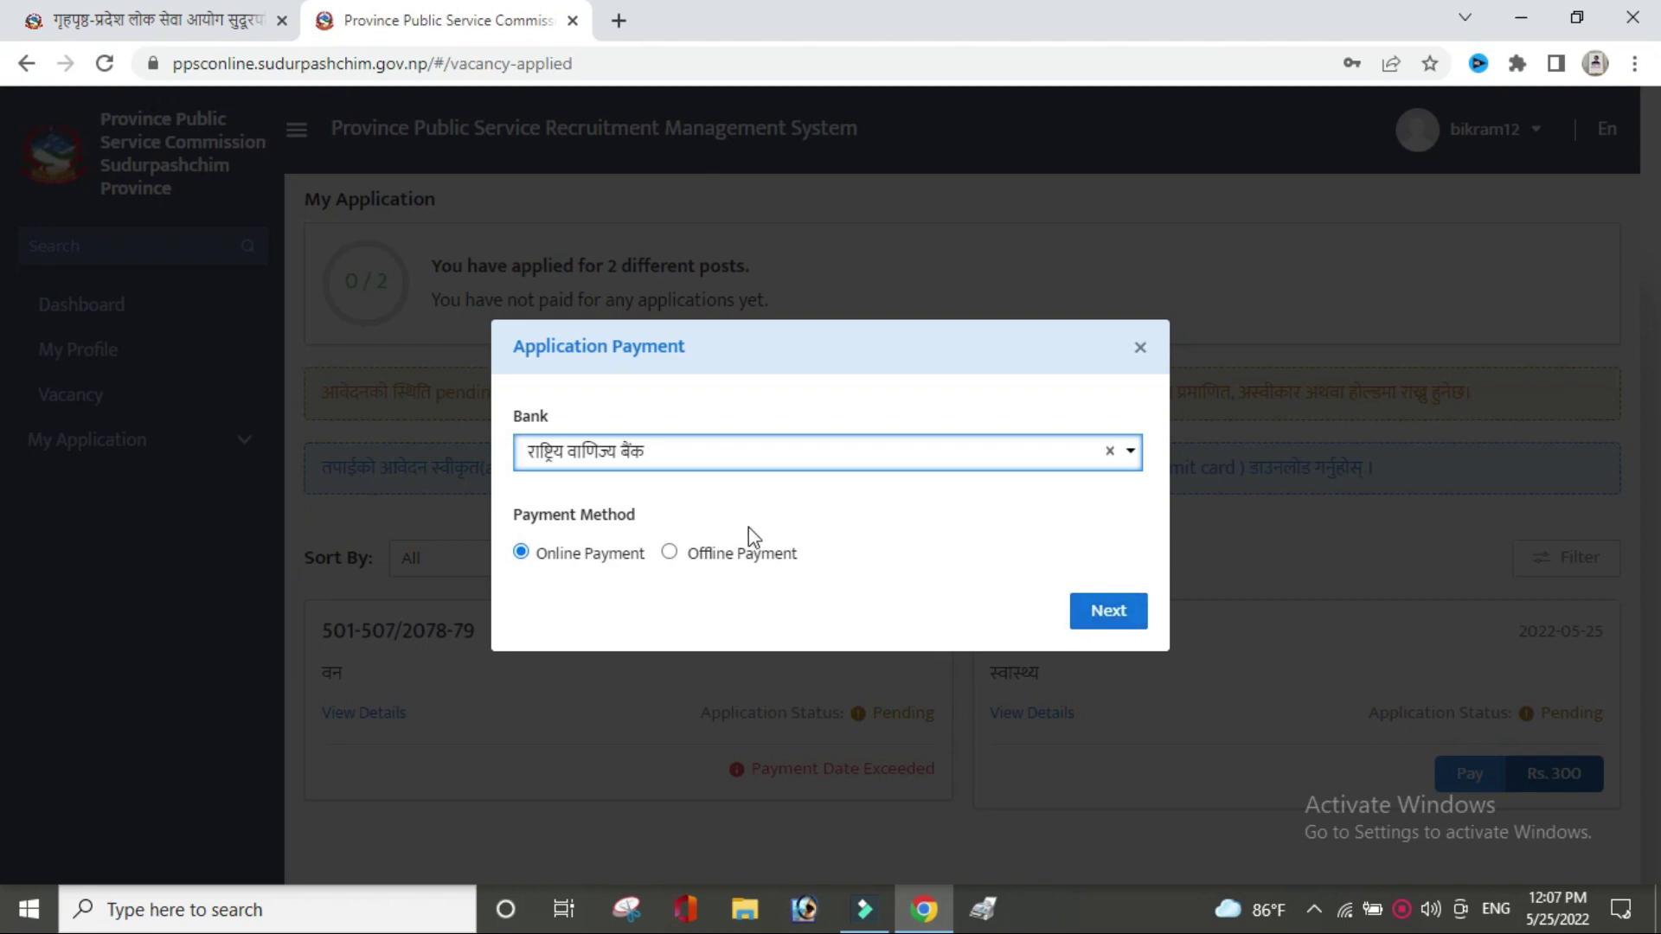
{"action": "left_click", "coordinate": [671, 554]}
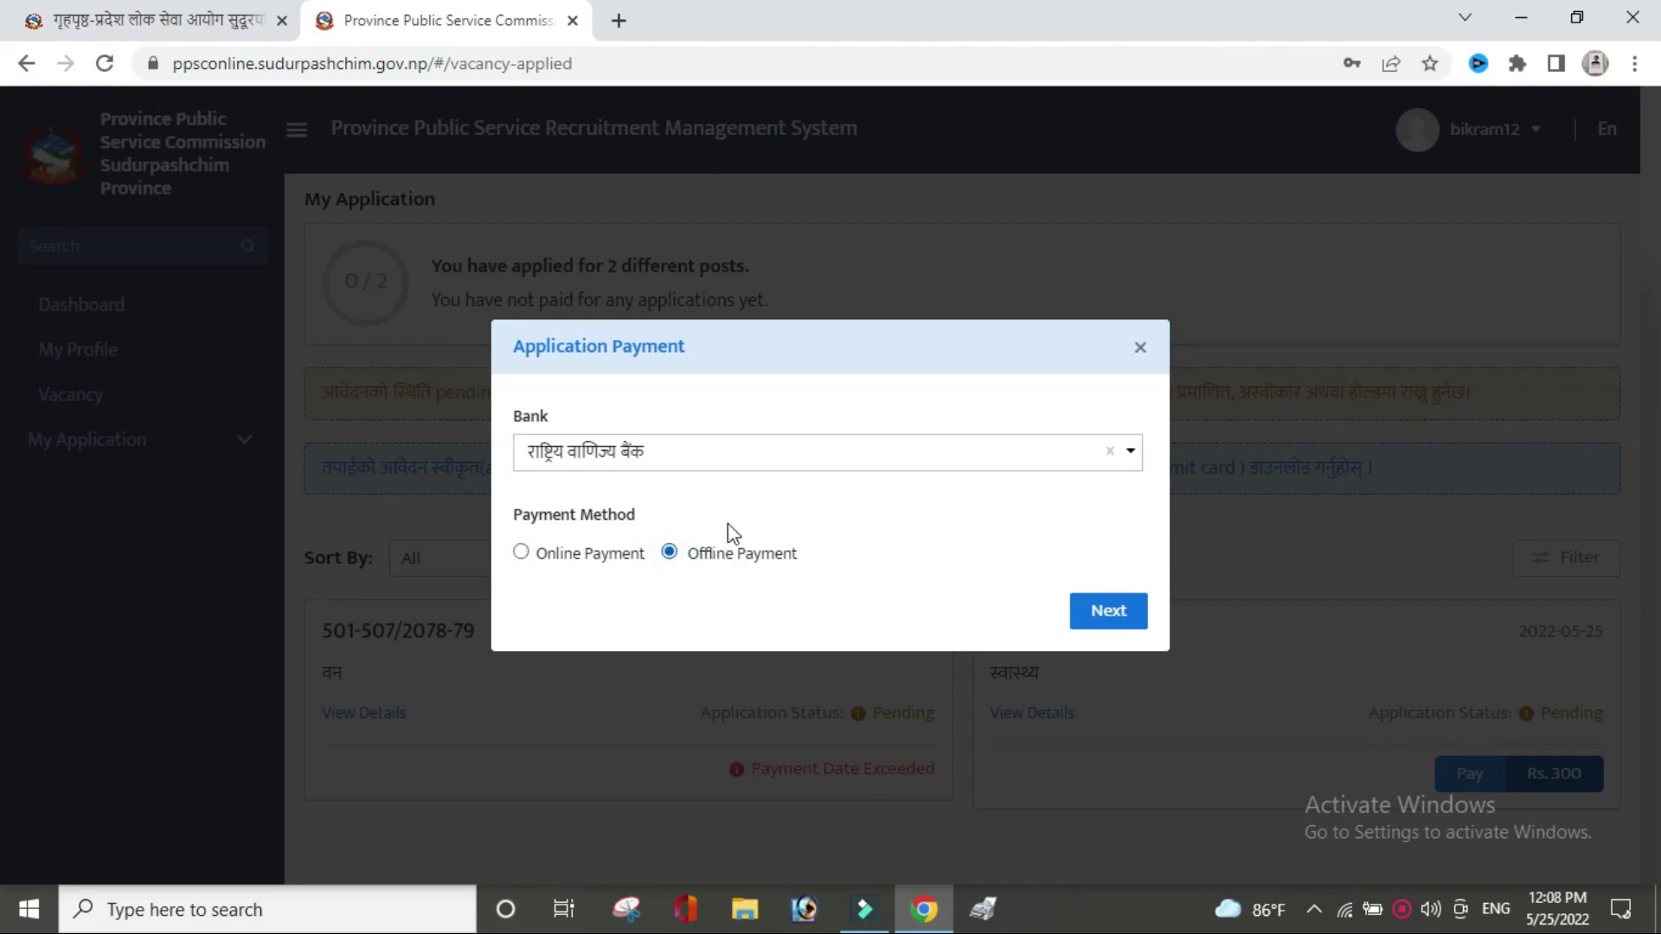
{"action": "left_click", "coordinate": [701, 459]}
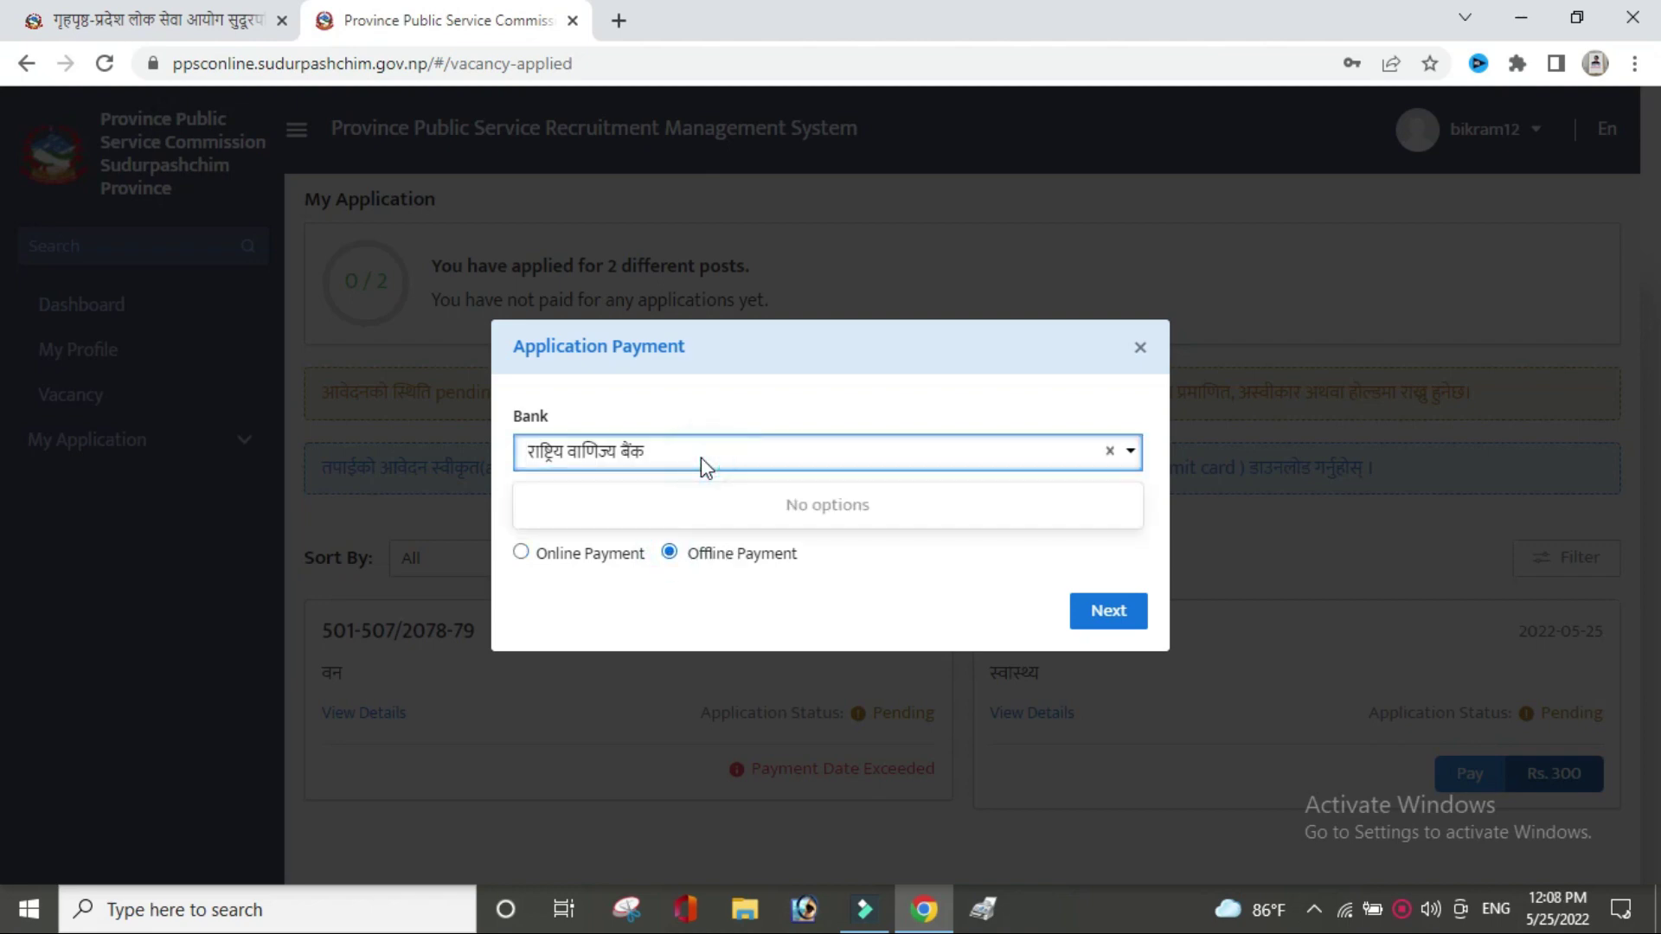
{"action": "left_click", "coordinate": [701, 459]}
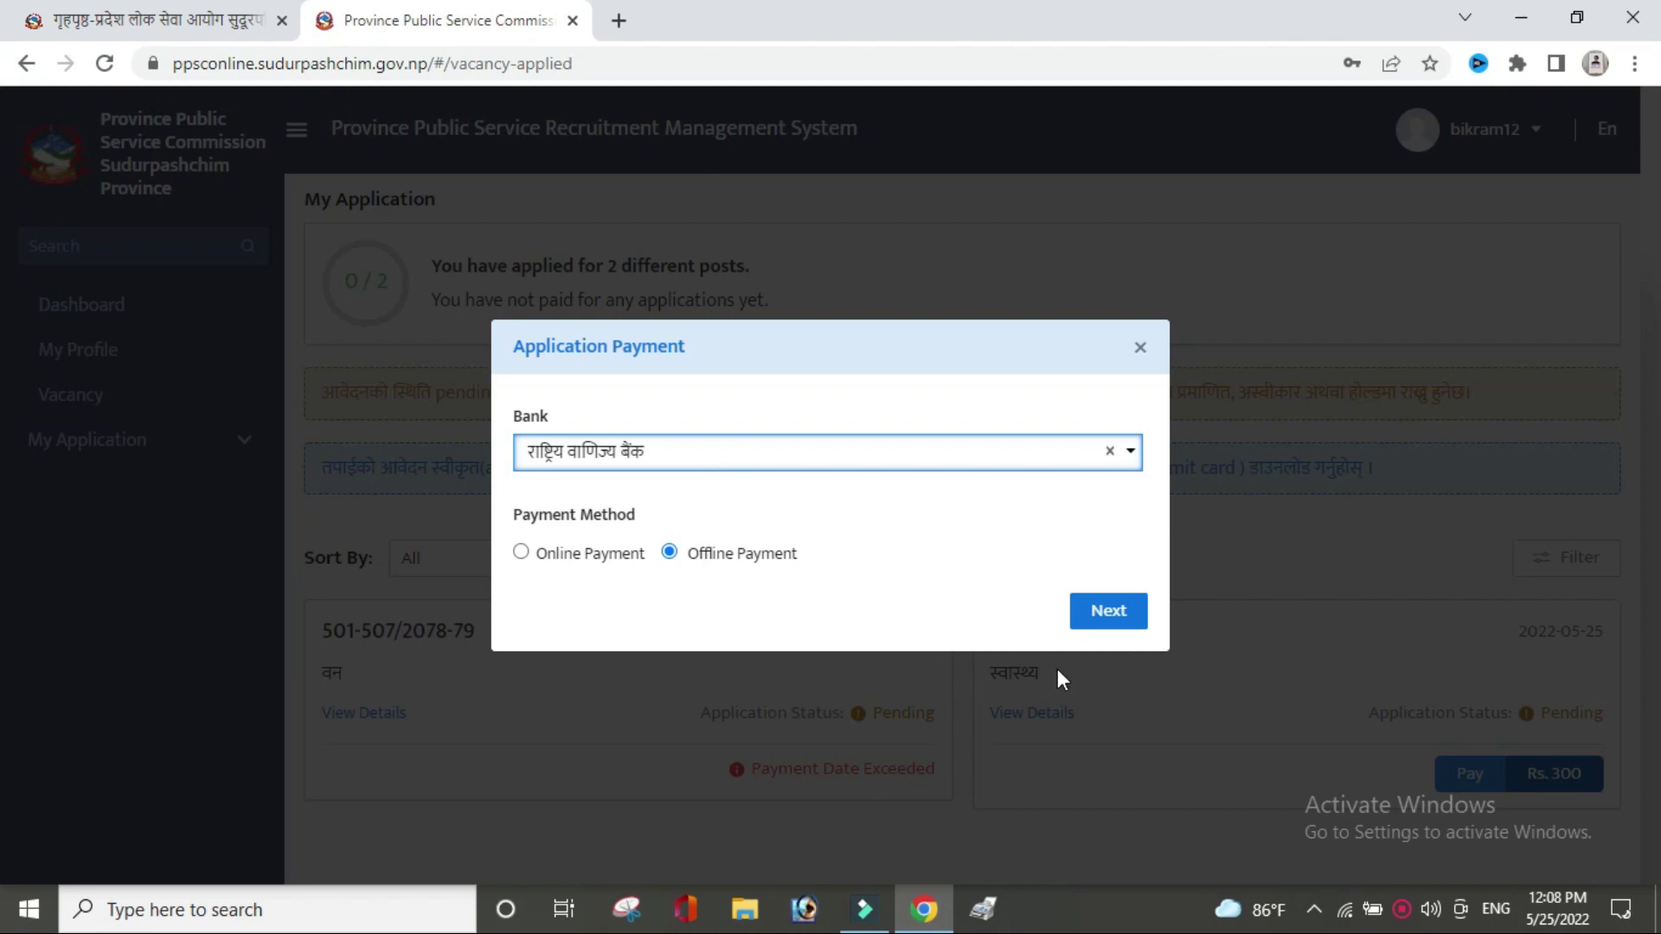
{"action": "left_click", "coordinate": [1084, 621]}
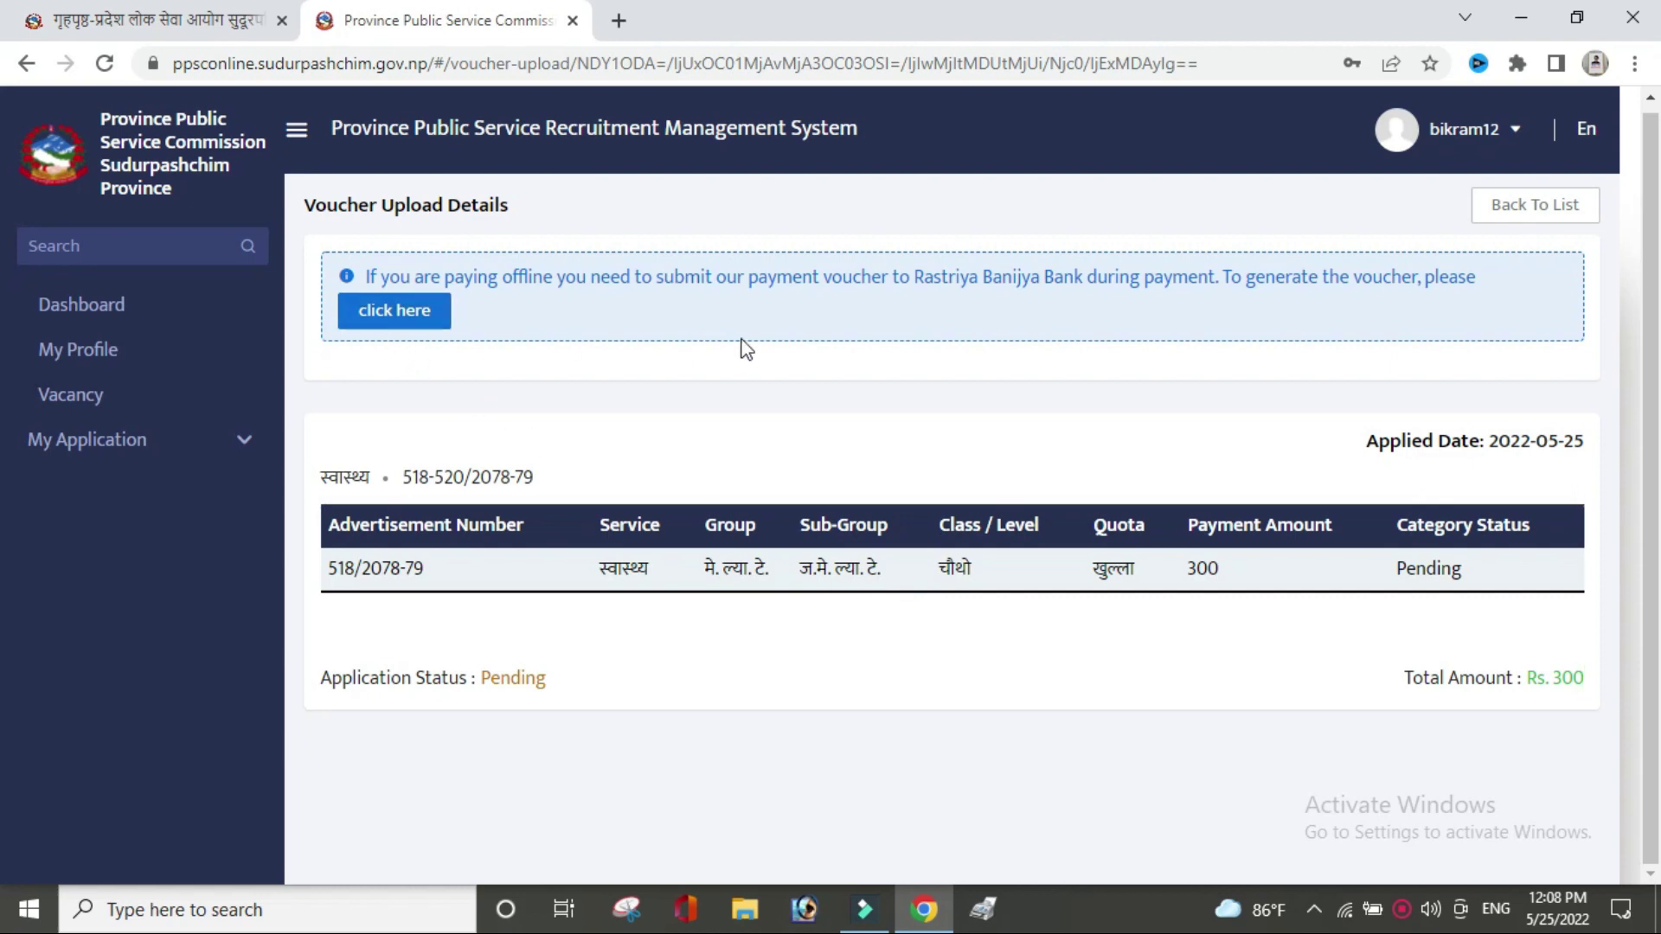
Generate the payment voucher PDF, then list all applications under My Application.
{"action": "left_click", "coordinate": [403, 327]}
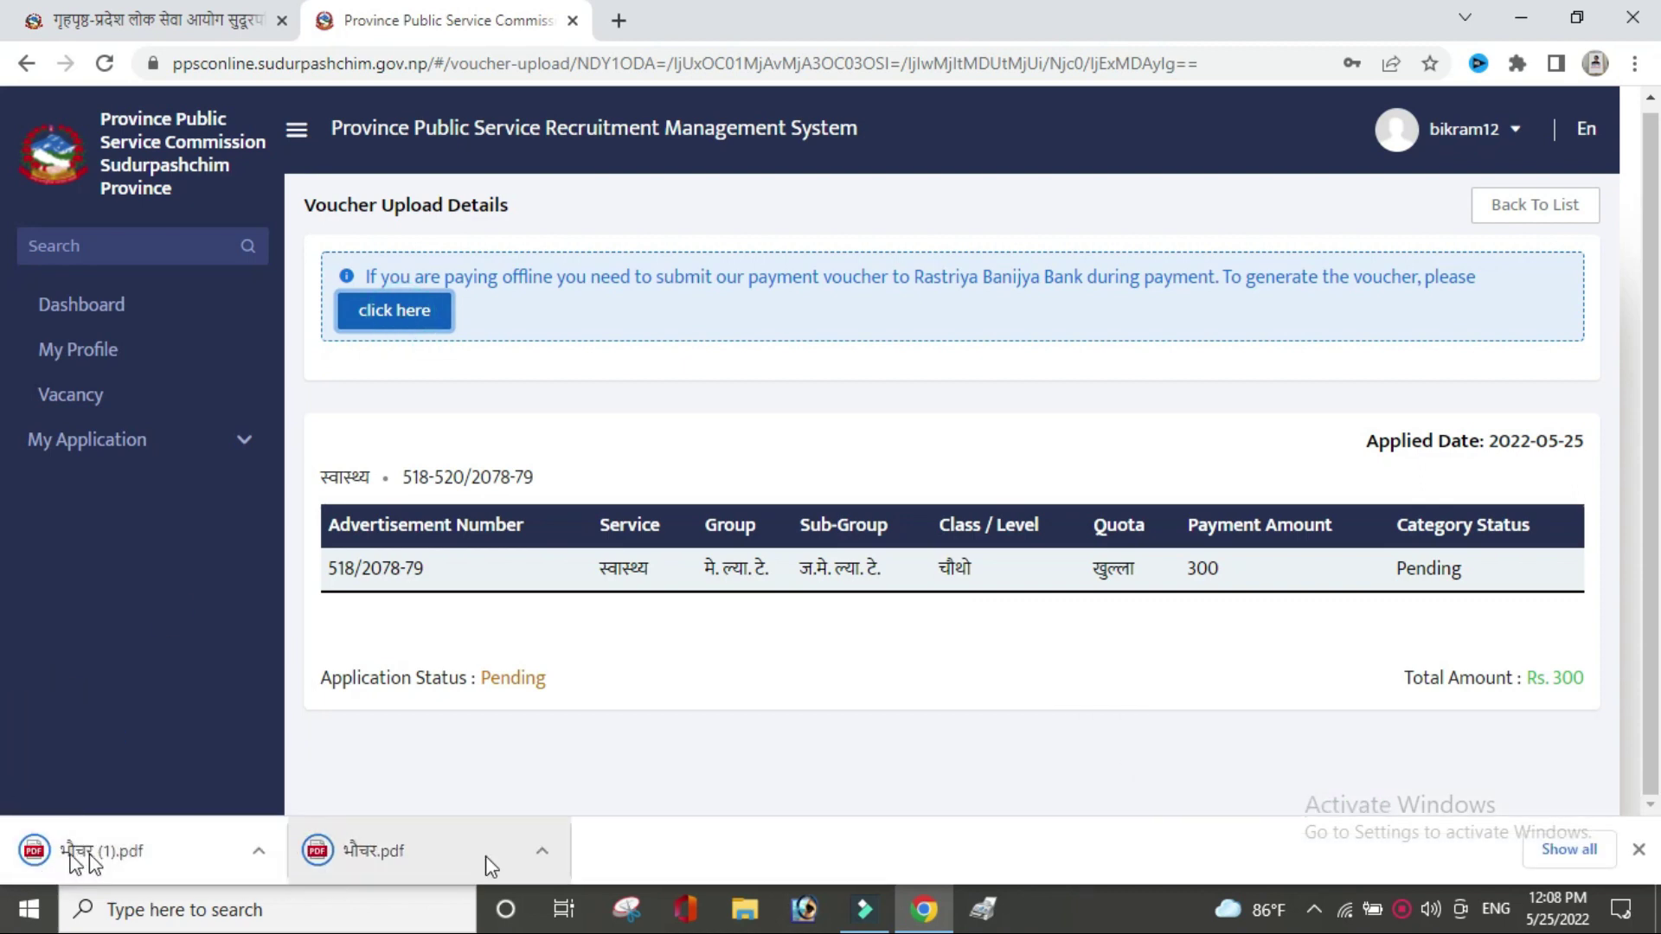
{"action": "left_click", "coordinate": [500, 858]}
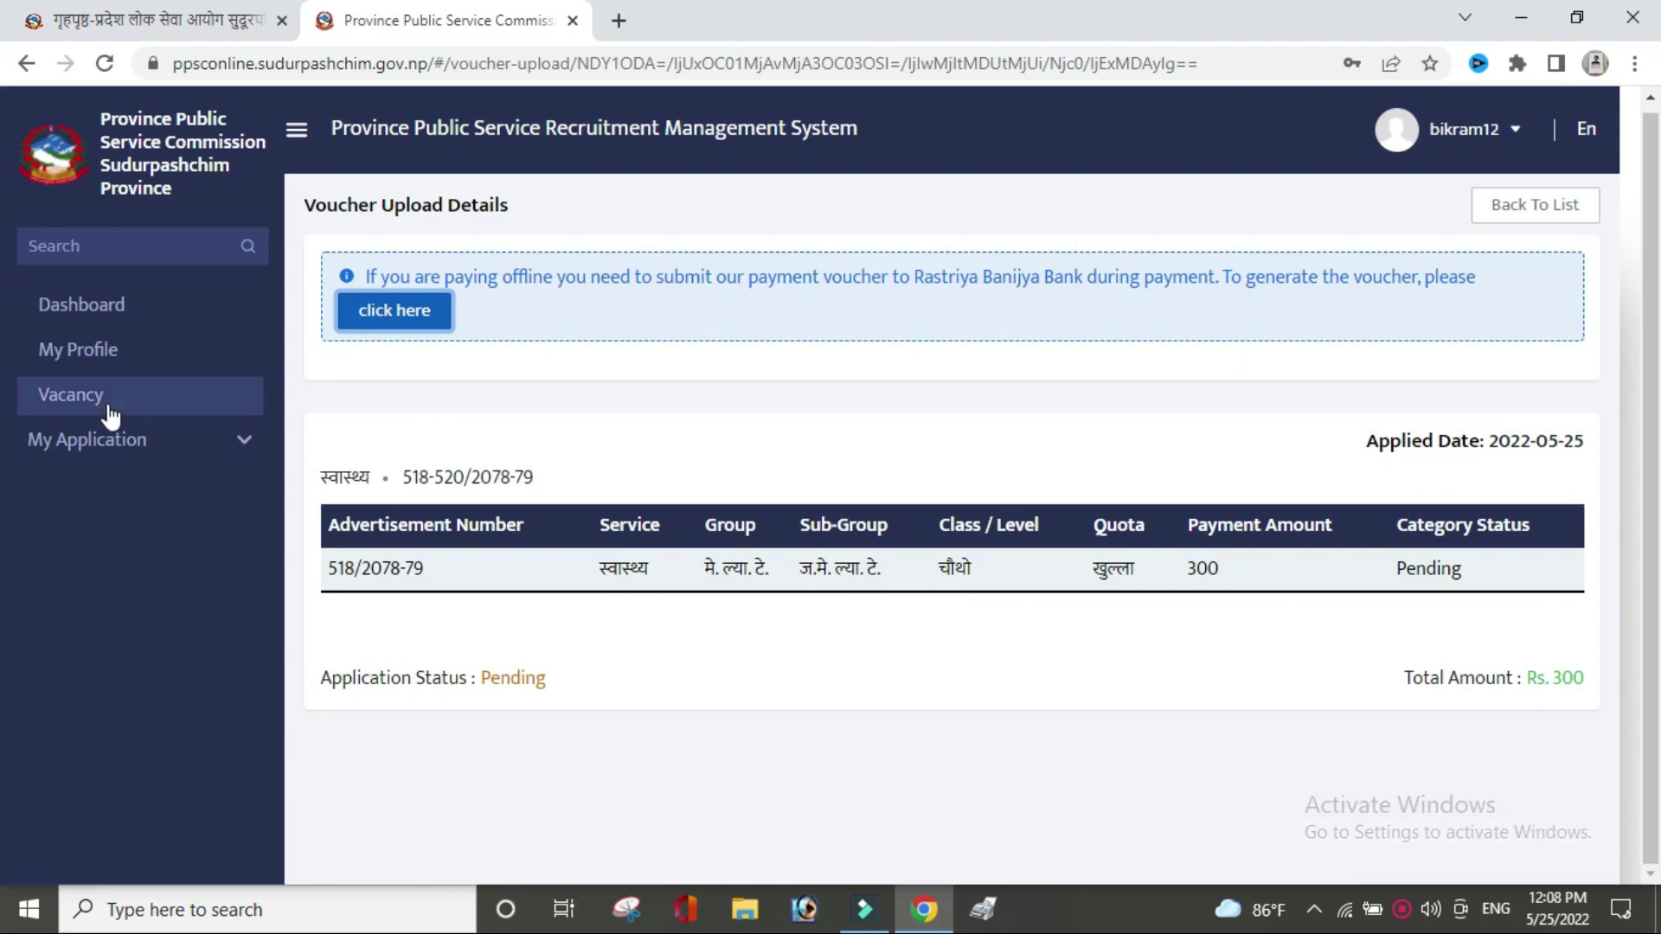
{"action": "left_click", "coordinate": [110, 456]}
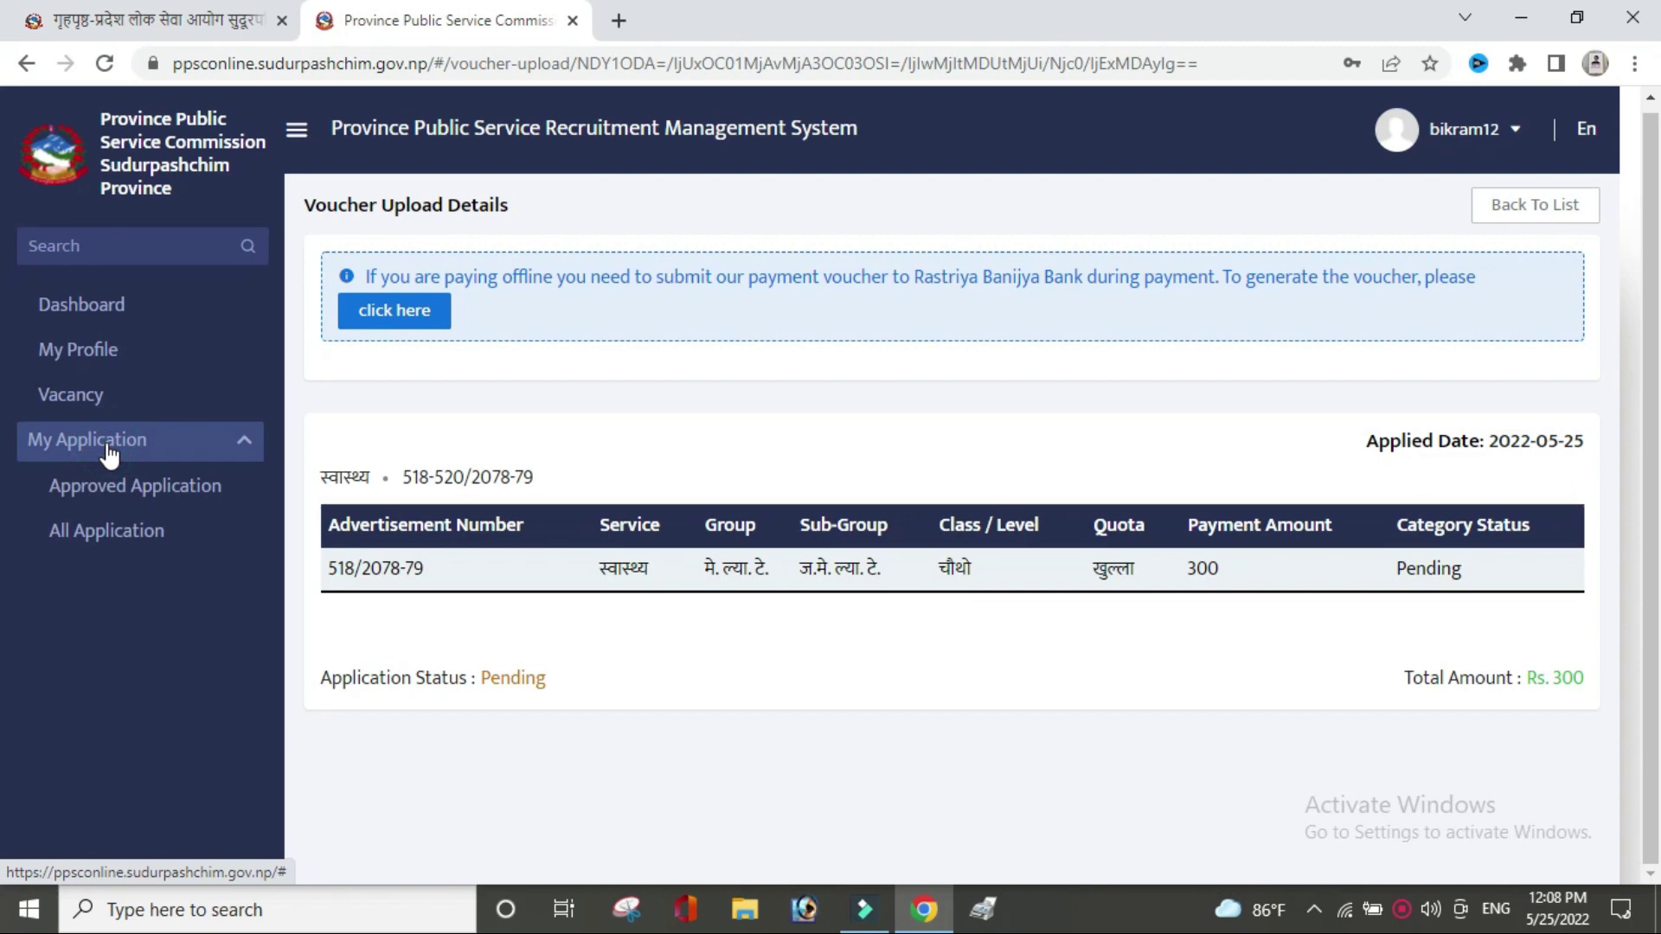
{"action": "left_click", "coordinate": [125, 538]}
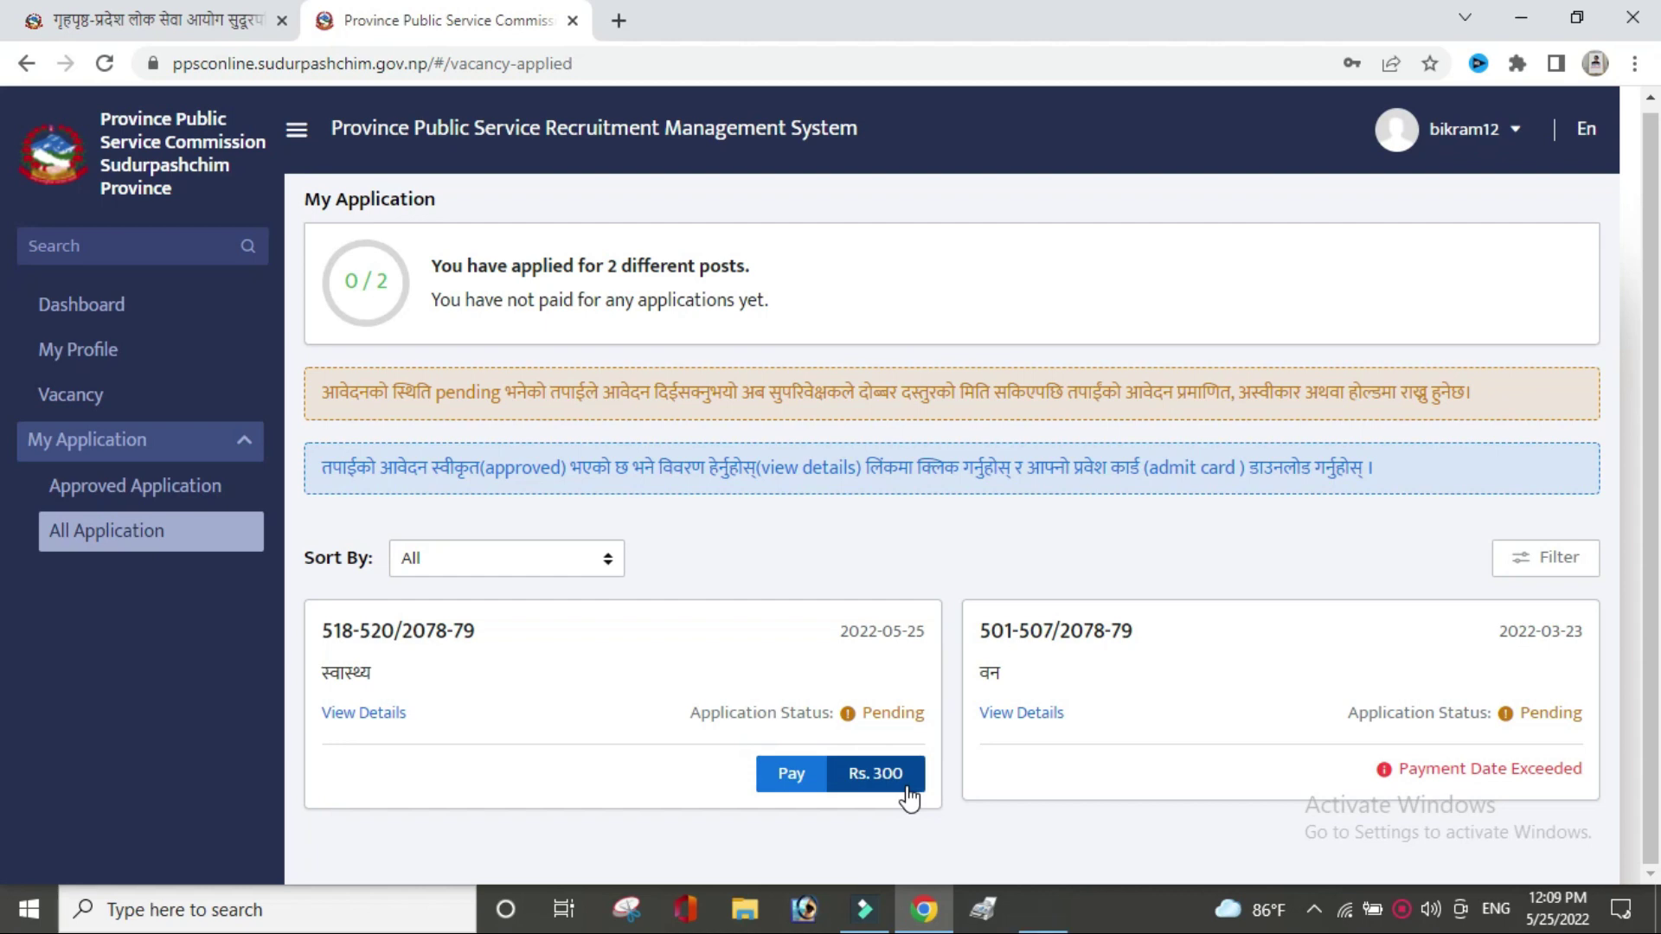
Start payment on the 518-520/2078-79 application card to open its voucher PDF.
{"action": "left_click", "coordinate": [797, 790]}
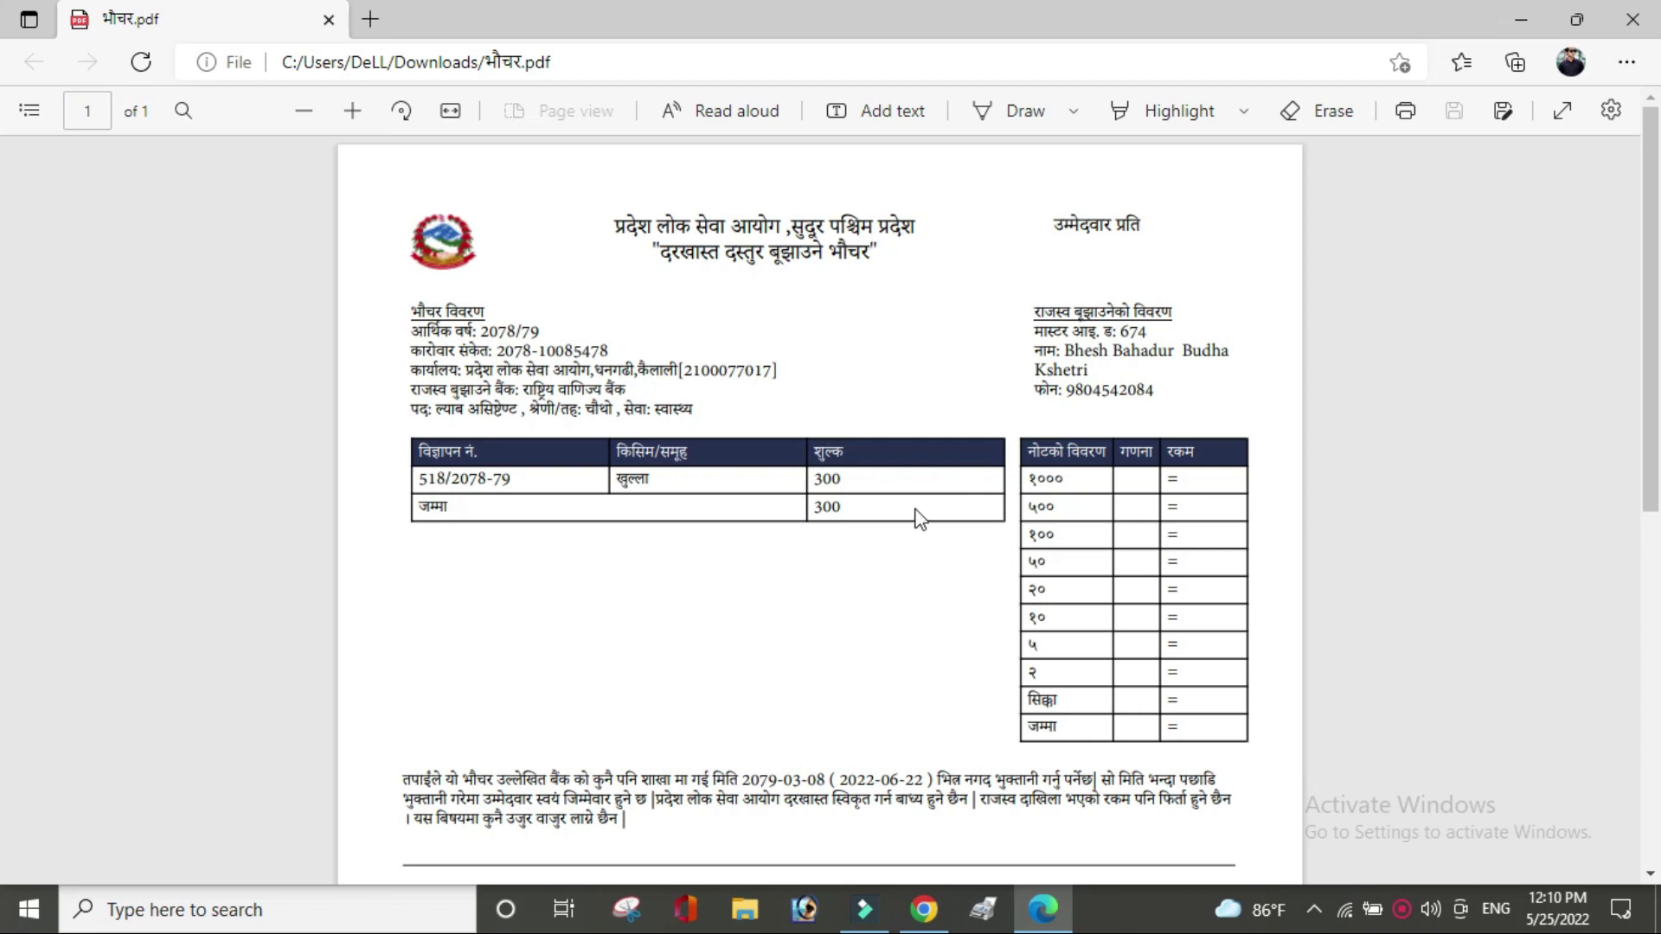
Review both copies of the voucher PDF, then return to the portal in the browser.
{"action": "scroll", "coordinate": [4, 467], "scroll_direction": "down", "scroll_amount": 5}
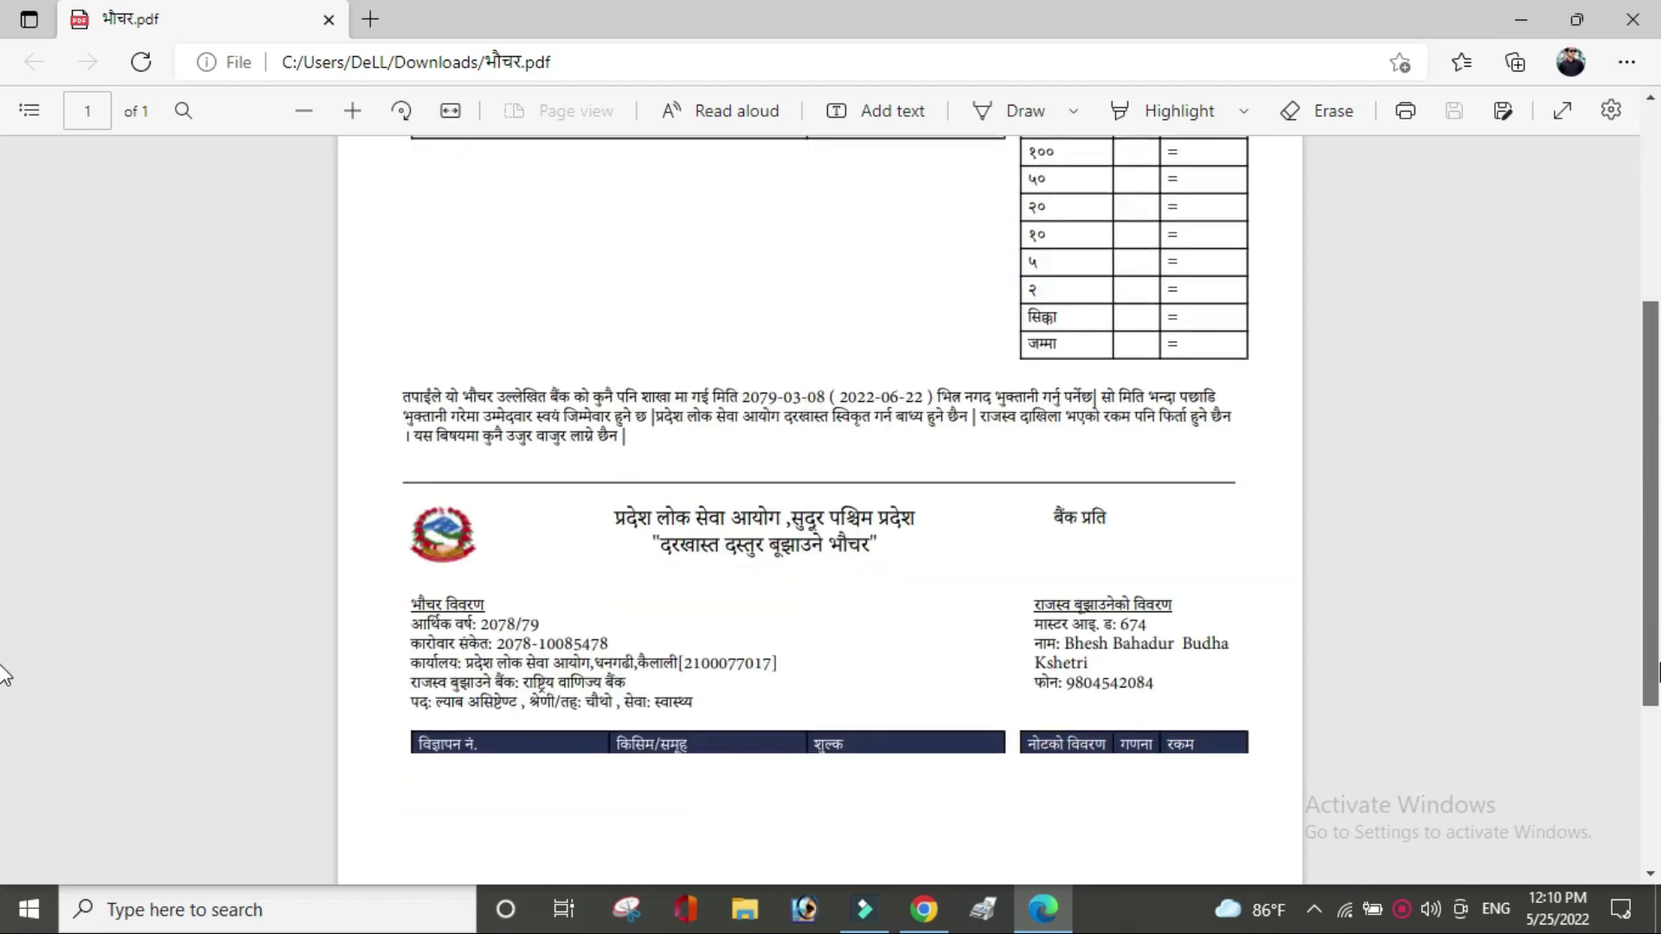
{"action": "scroll", "coordinate": [4, 674], "scroll_direction": "down", "scroll_amount": 4}
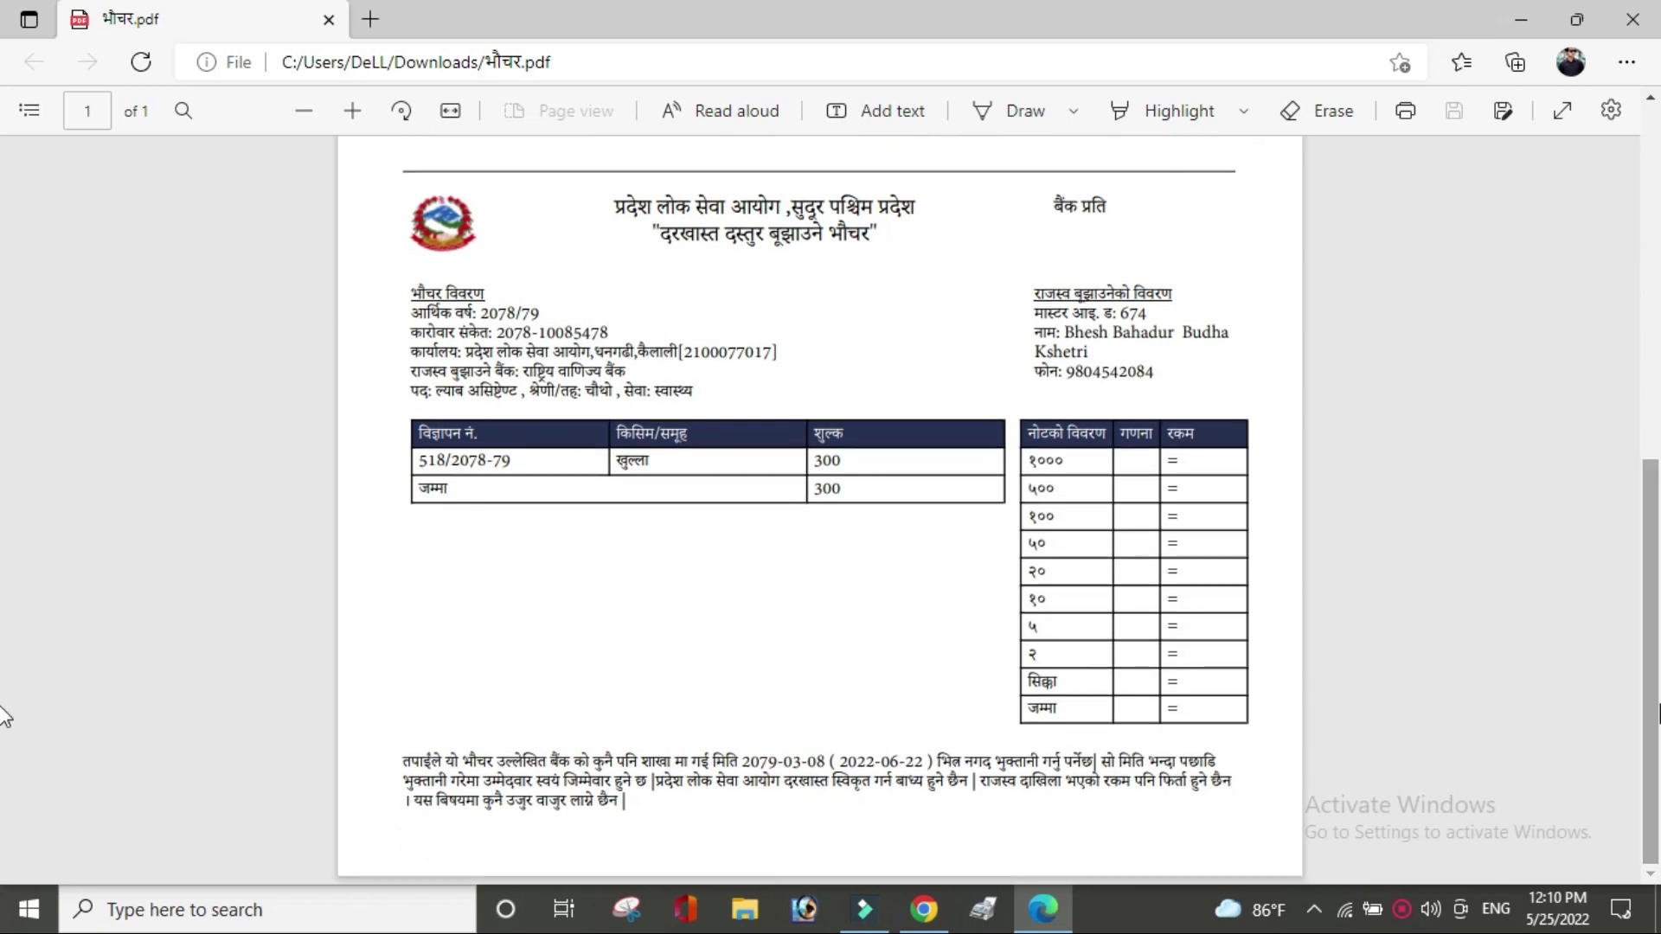
{"action": "scroll", "coordinate": [4, 372], "scroll_direction": "up", "scroll_amount": 9}
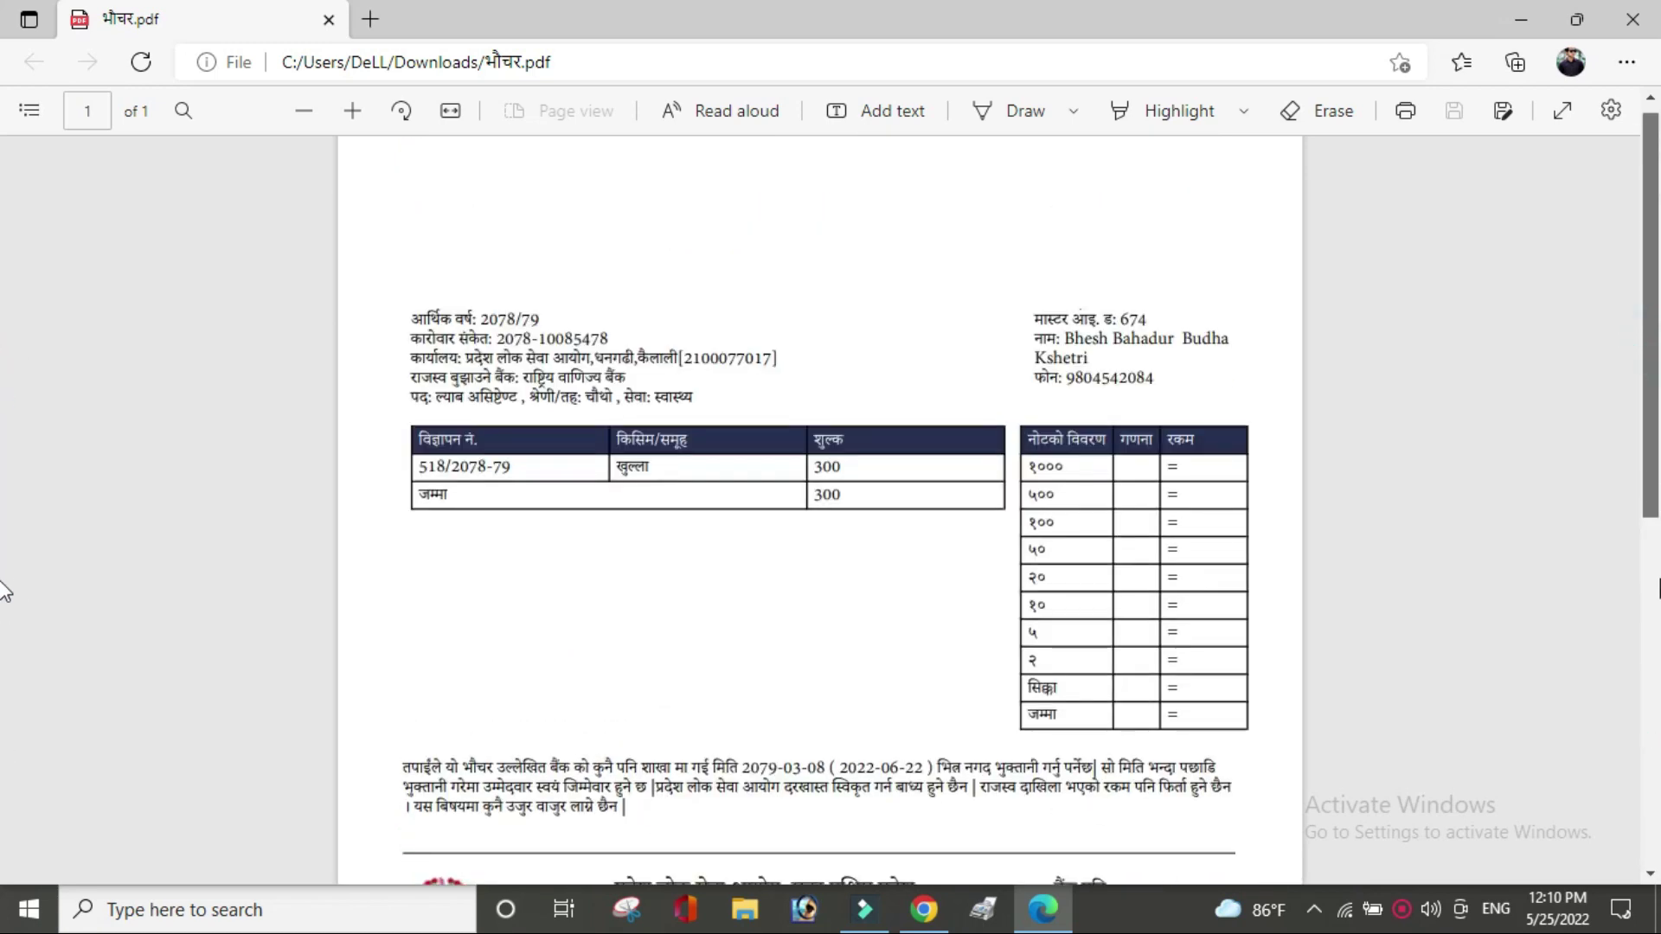
{"action": "scroll", "coordinate": [4, 606], "scroll_direction": "down", "scroll_amount": 9}
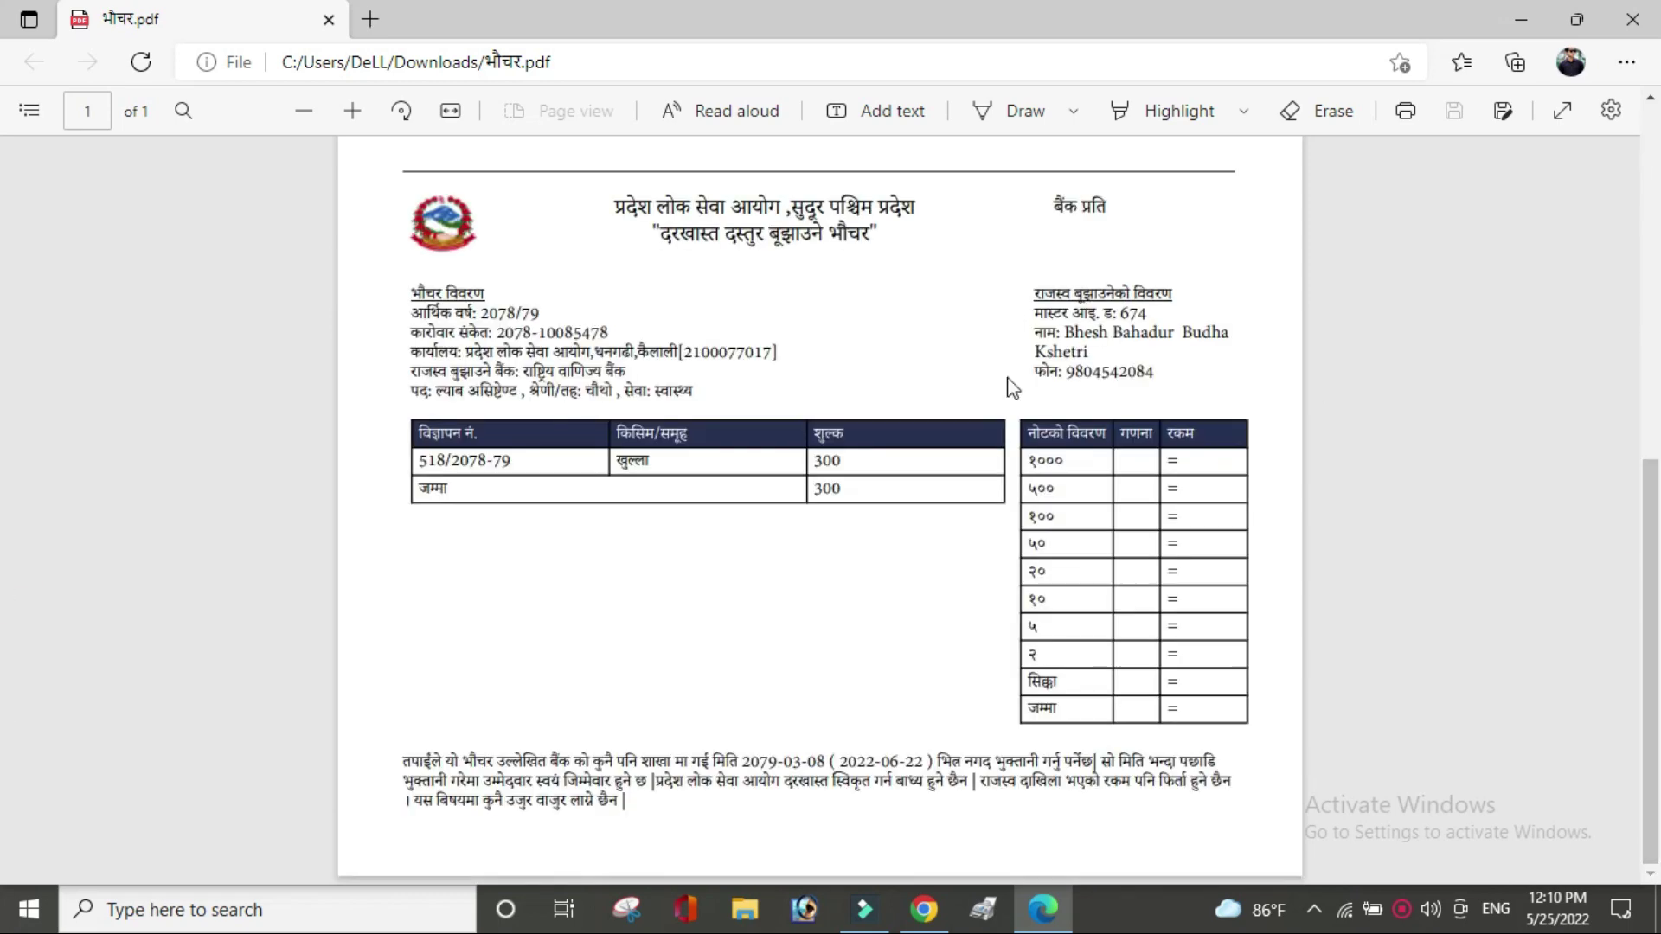
{"action": "left_click", "coordinate": [902, 919]}
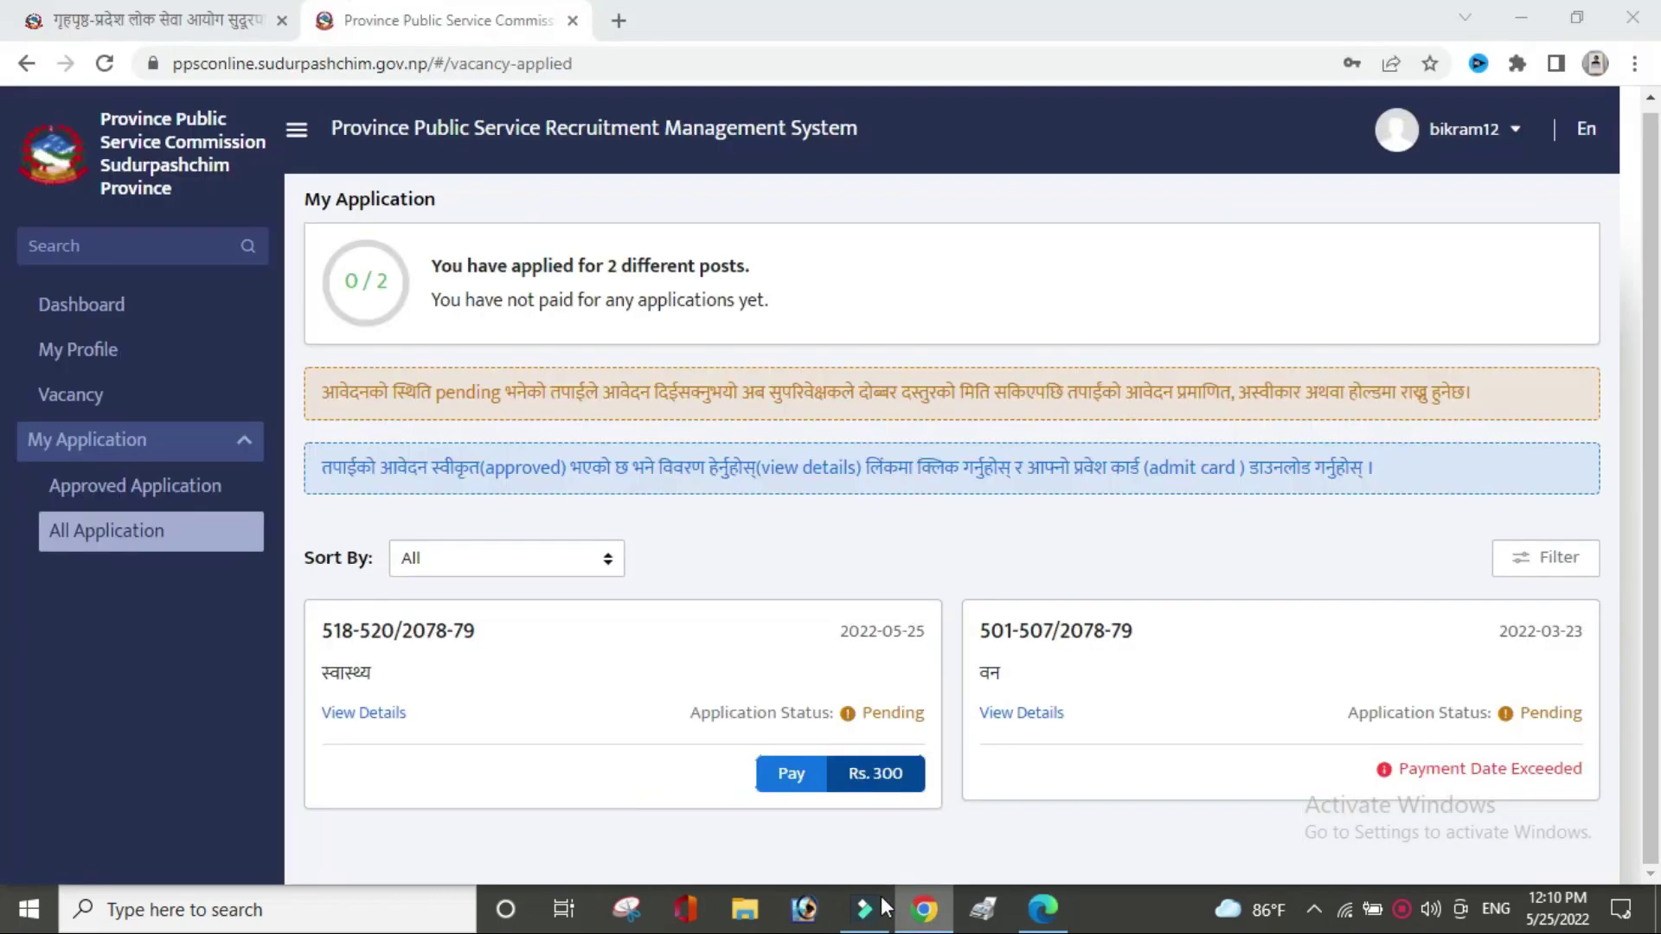
Log out of the PSC portal from the account menu.
{"action": "left_click", "coordinate": [794, 770]}
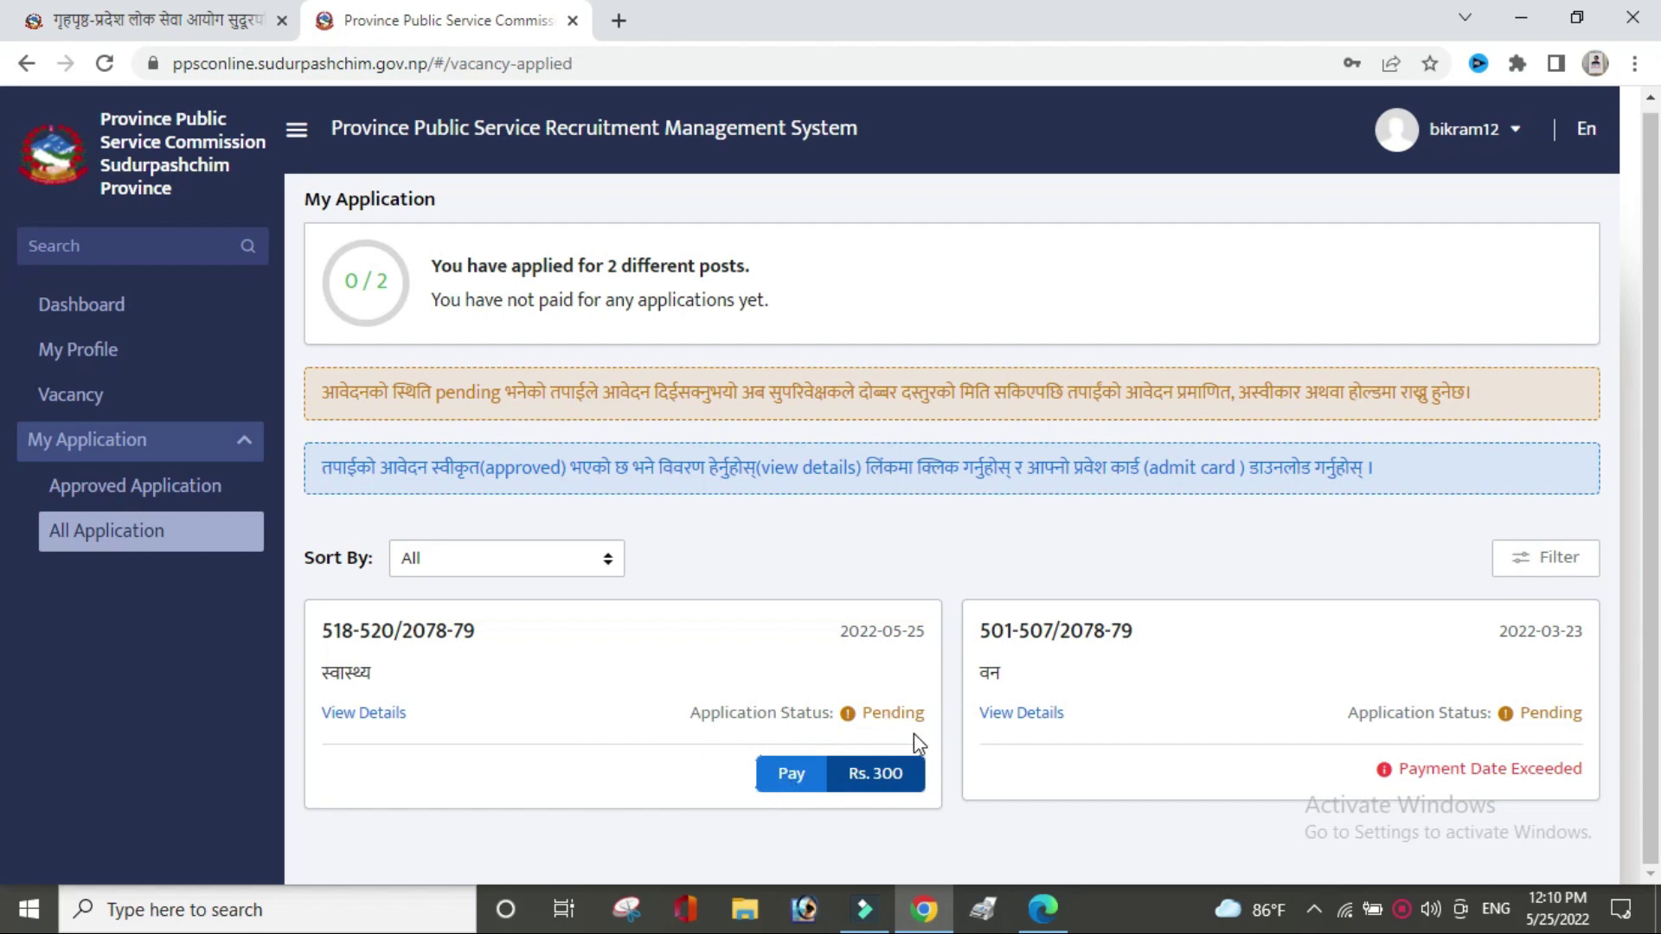
{"action": "left_click", "coordinate": [1512, 130]}
{"action": "left_click", "coordinate": [1342, 258]}
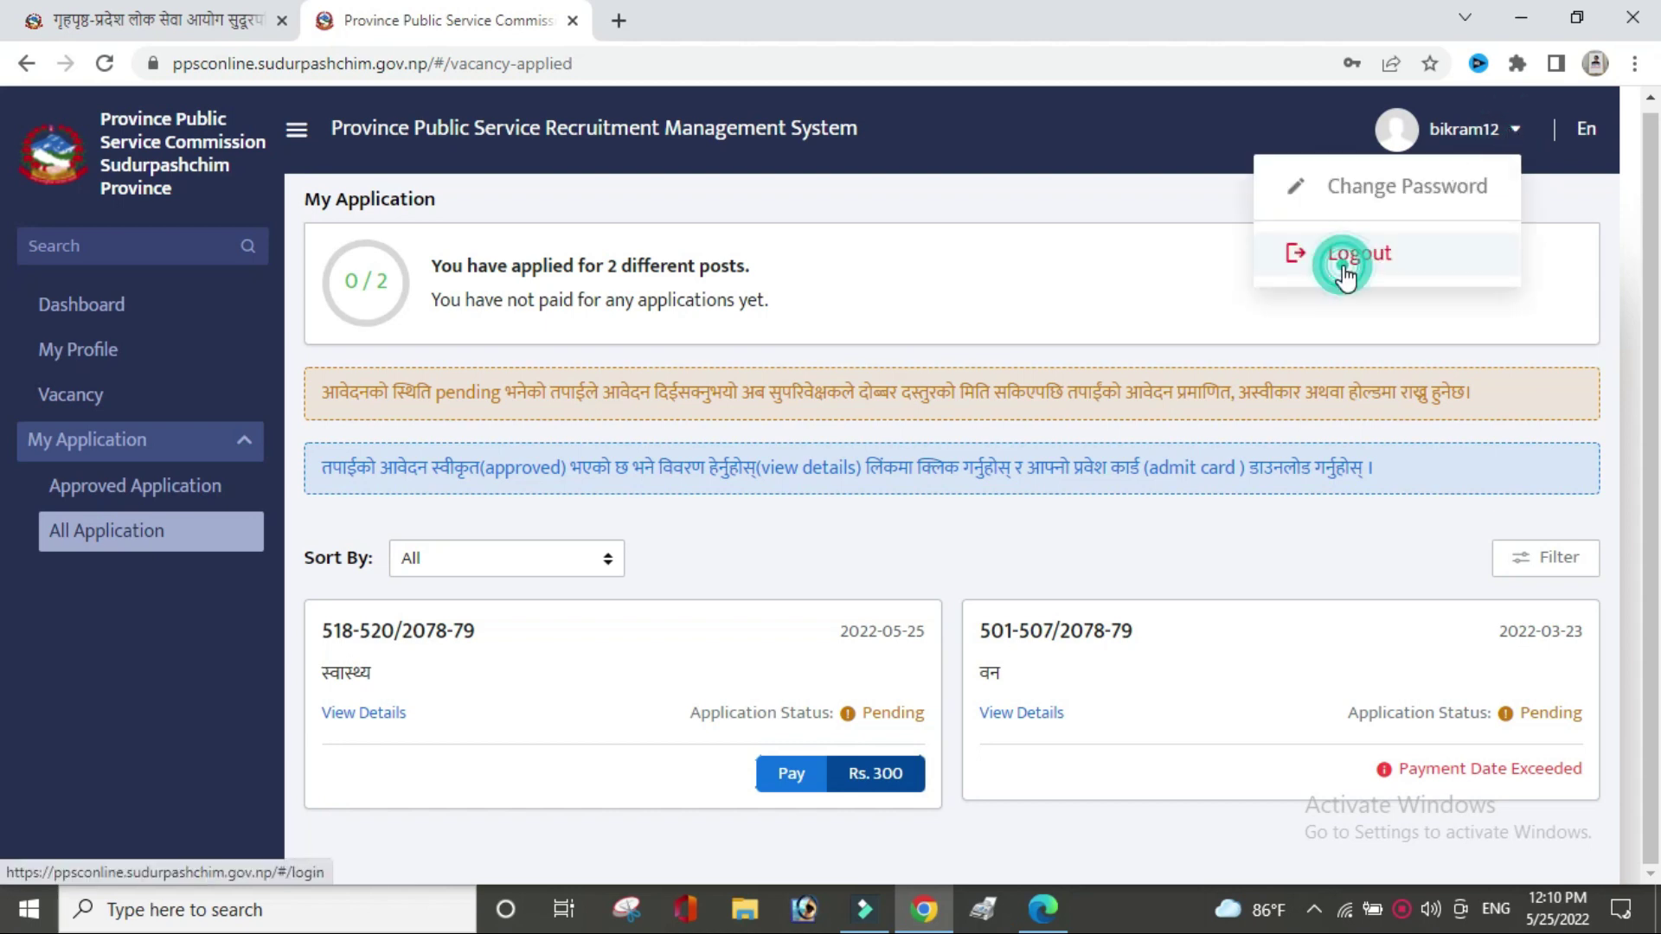